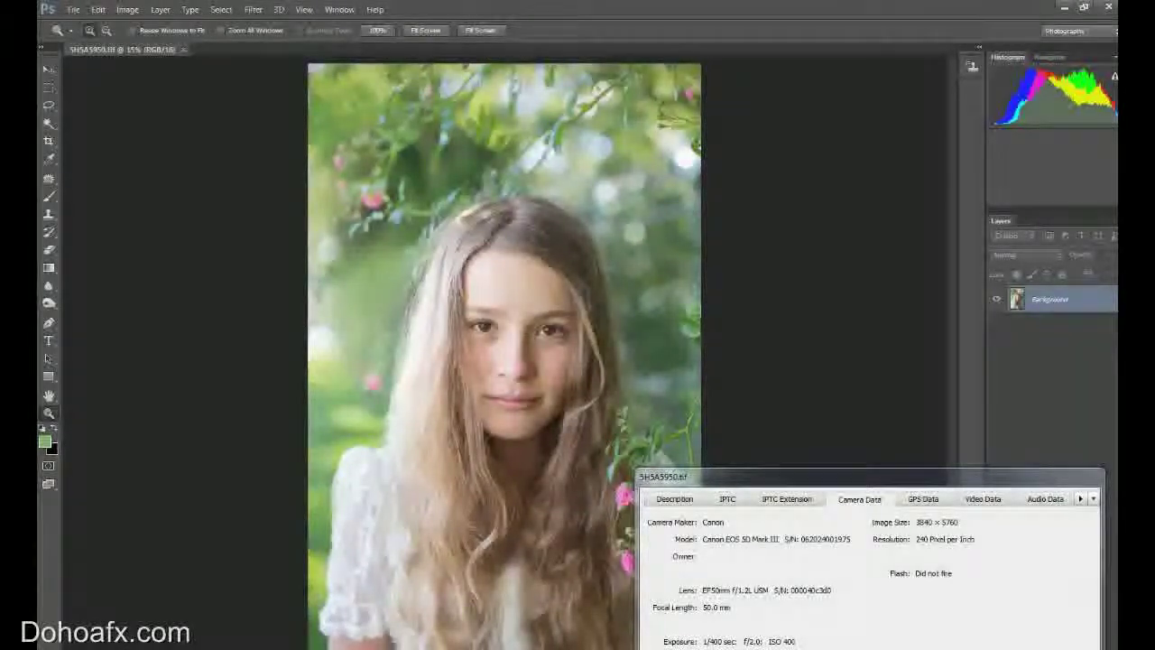
Step: Close the file information and duplicate the Background layer
{"action": "key", "text": "Return"}
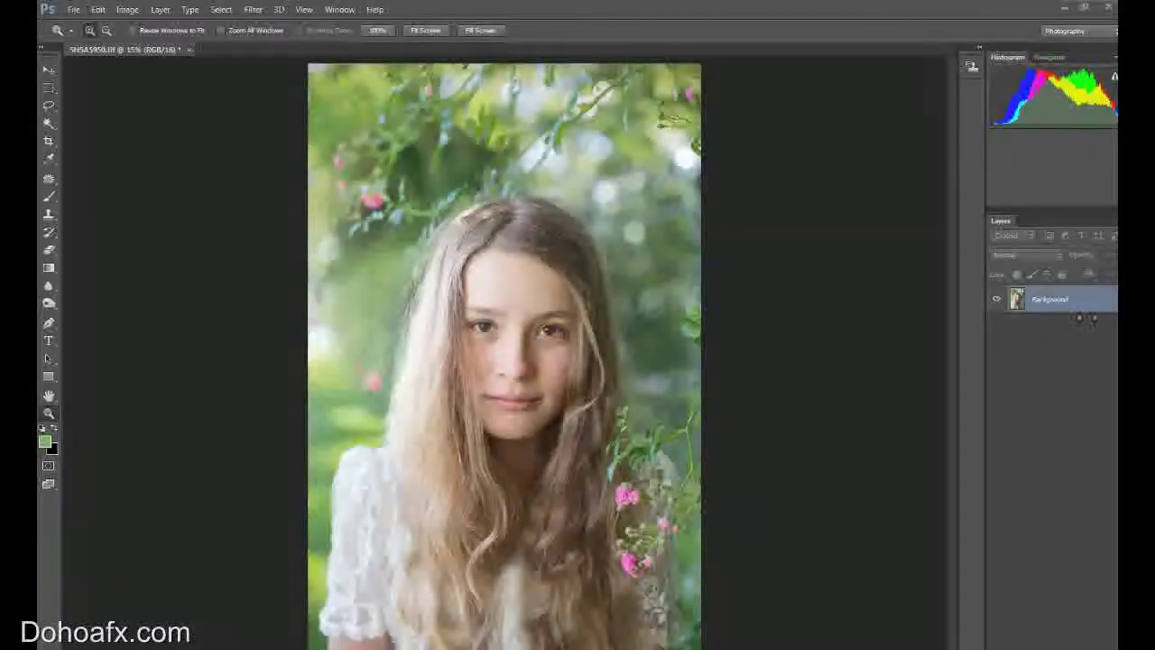
{"action": "key", "text": "ctrl+j"}
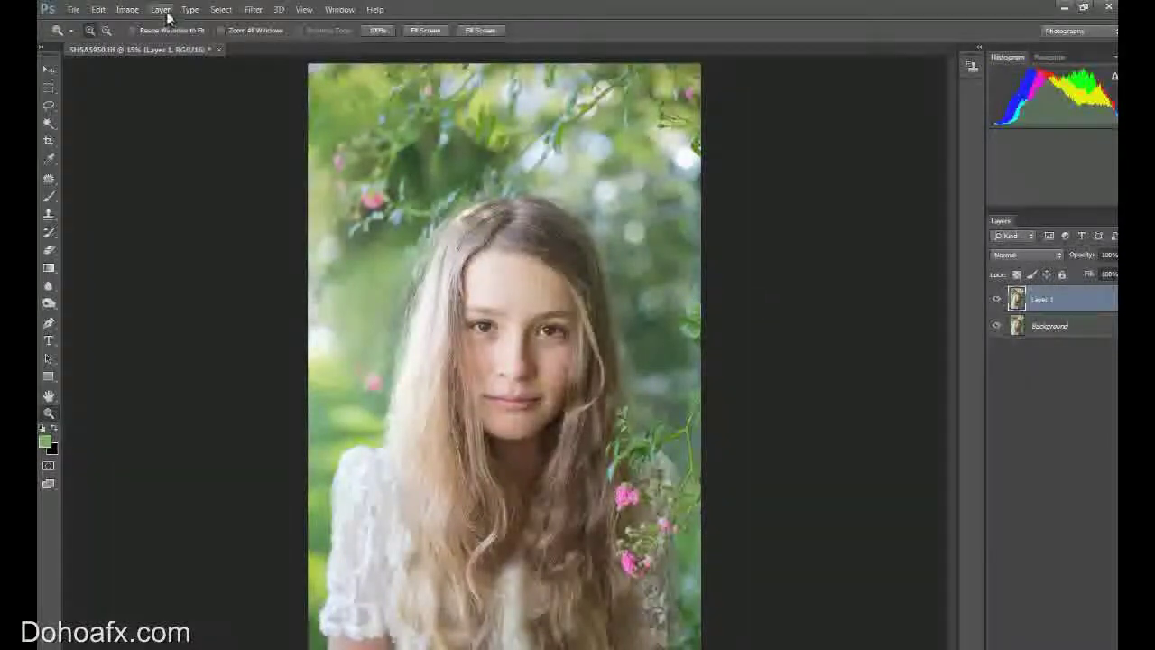
Step: Use Apply Image on the duplicate with the Background's Red channel, Multiply blending at 100% opacity, and a mask from the Background's Gray channel
{"action": "left_click", "coordinate": [127, 9]}
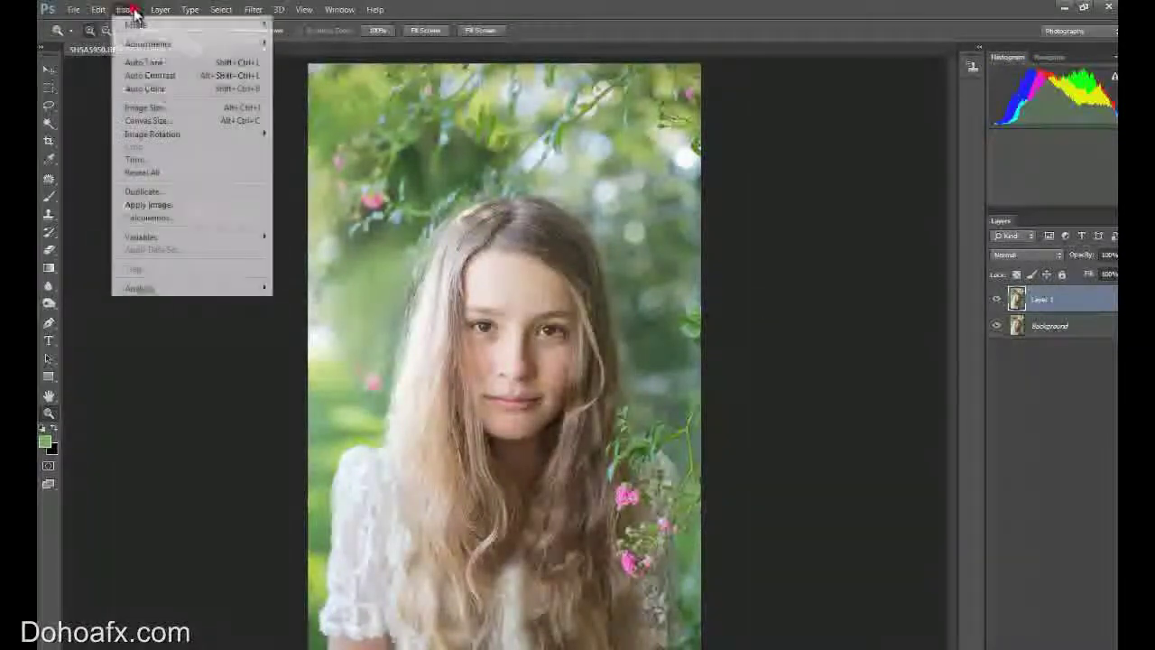
{"action": "left_click", "coordinate": [178, 215]}
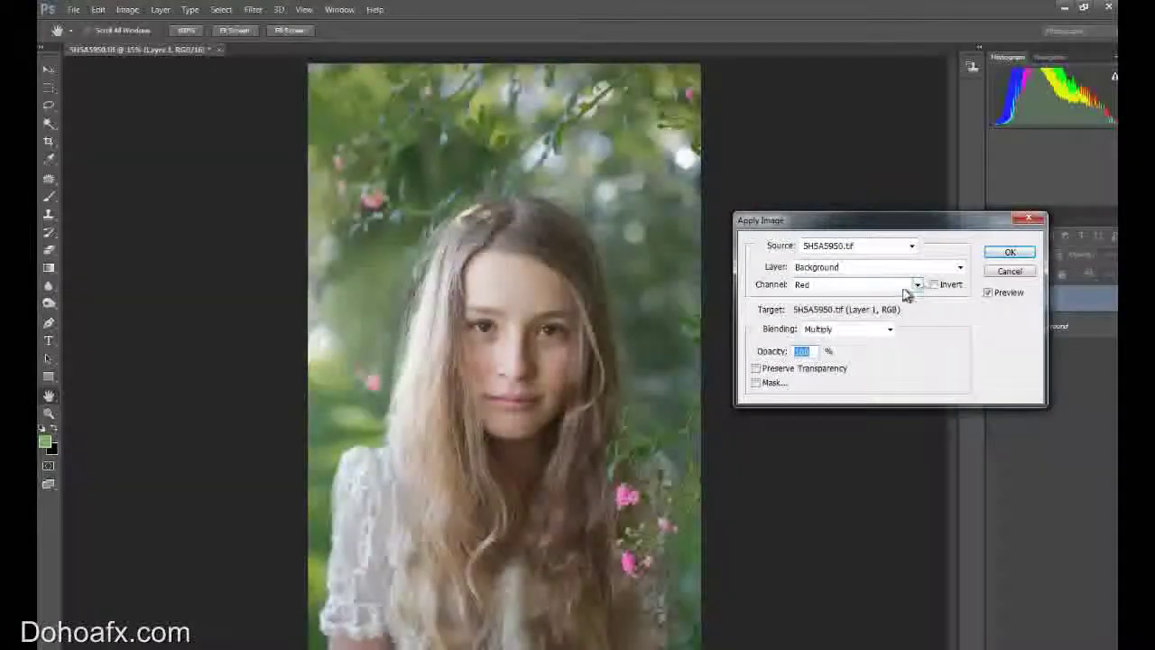
{"action": "left_click", "coordinate": [872, 334]}
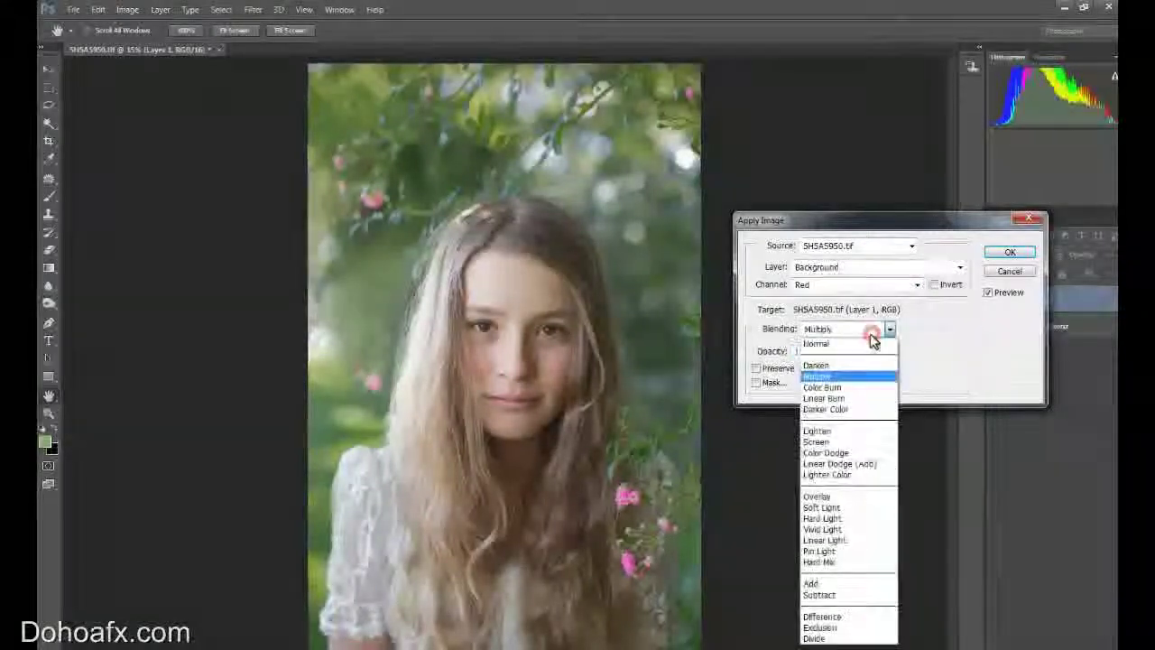
{"action": "left_click", "coordinate": [871, 334]}
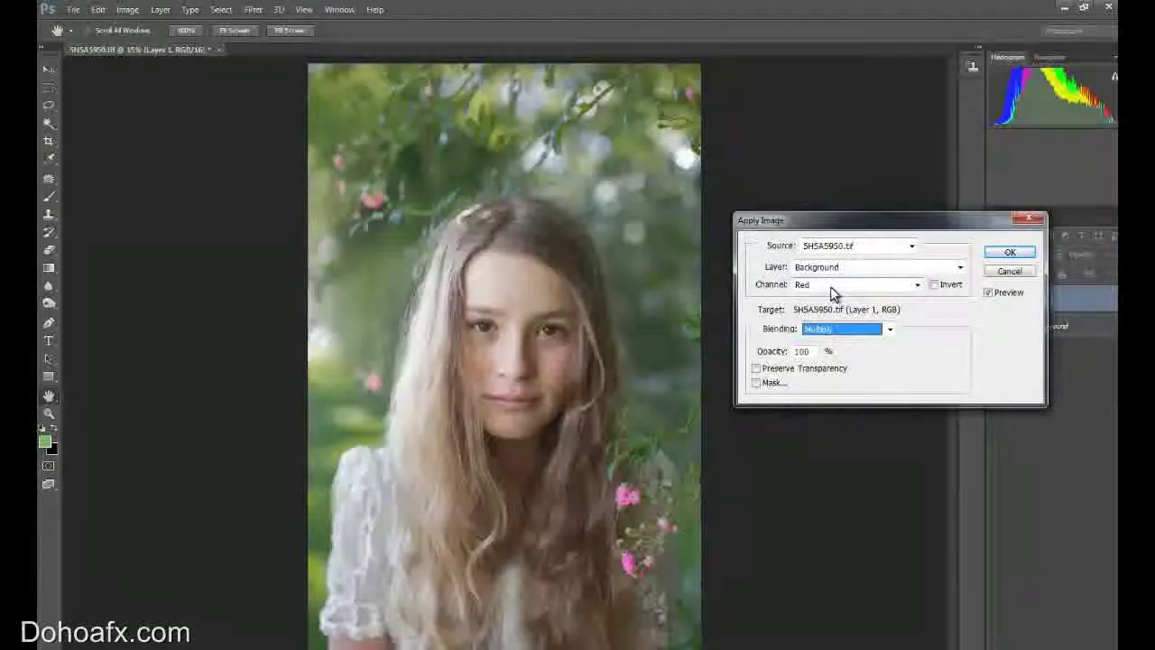
{"action": "left_click", "coordinate": [757, 369]}
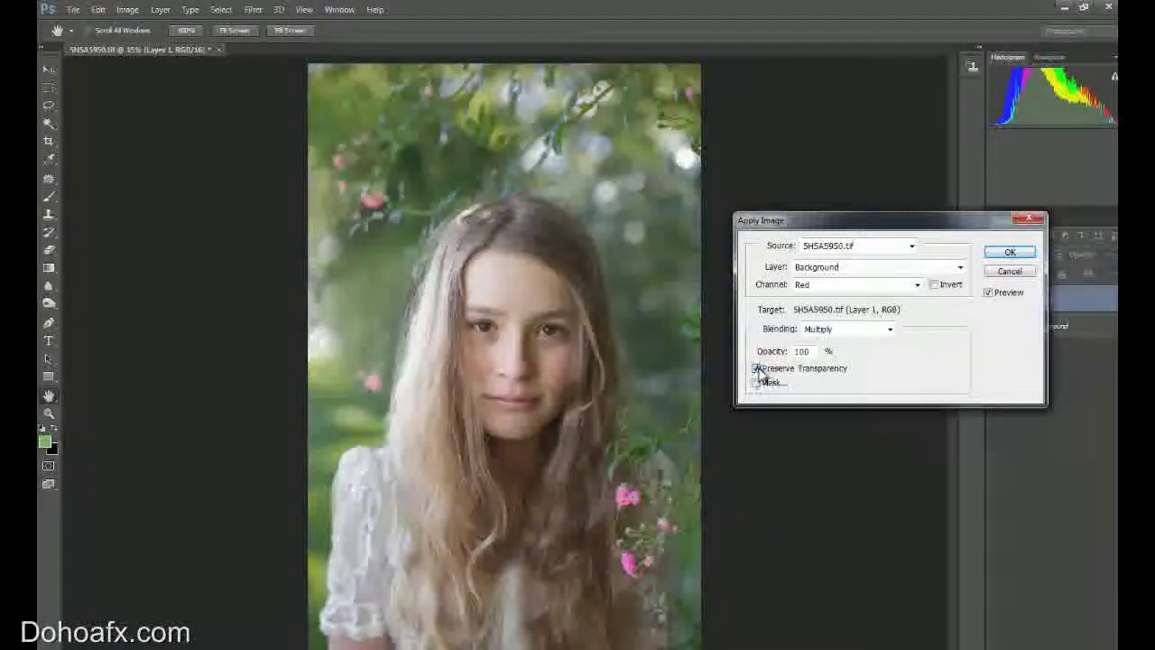
{"action": "left_click", "coordinate": [757, 369]}
{"action": "left_click", "coordinate": [756, 383]}
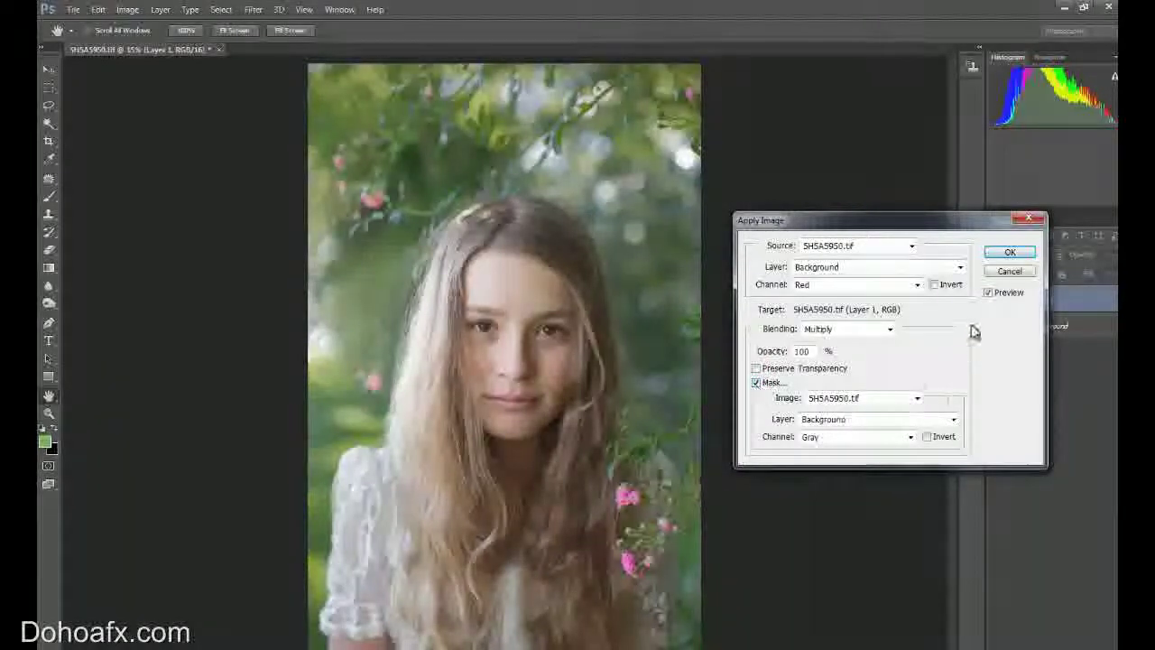
{"action": "left_click_drag", "start_coordinate": [933, 228], "coordinate": [869, 273]}
{"action": "left_click", "coordinate": [748, 313]}
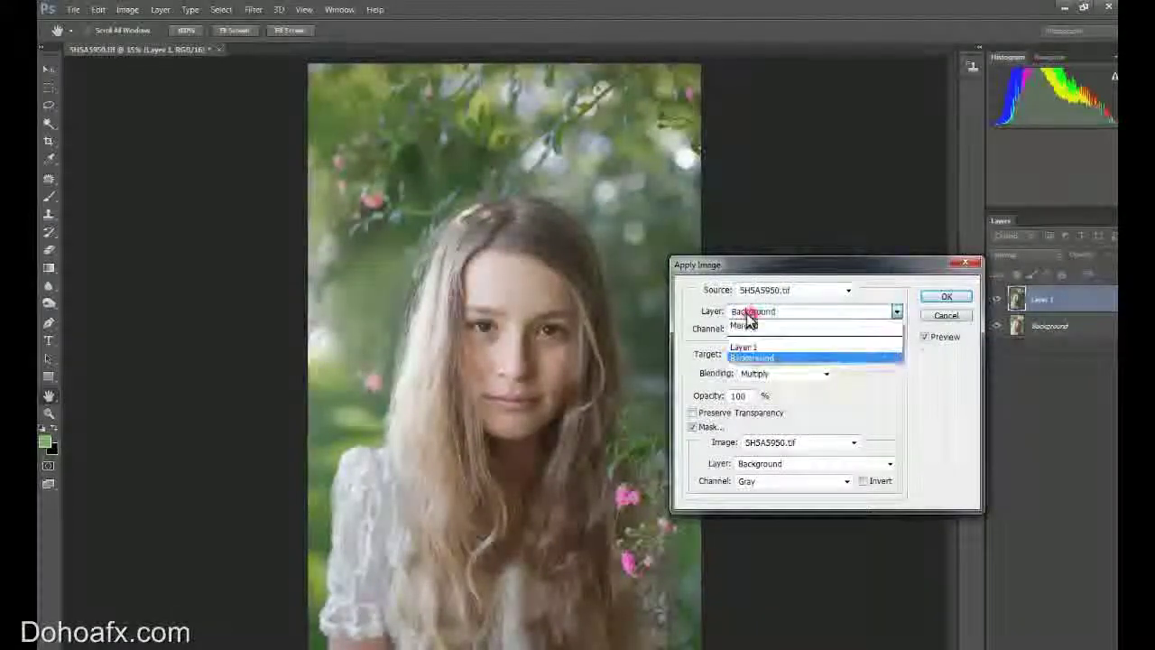
{"action": "left_click", "coordinate": [738, 313]}
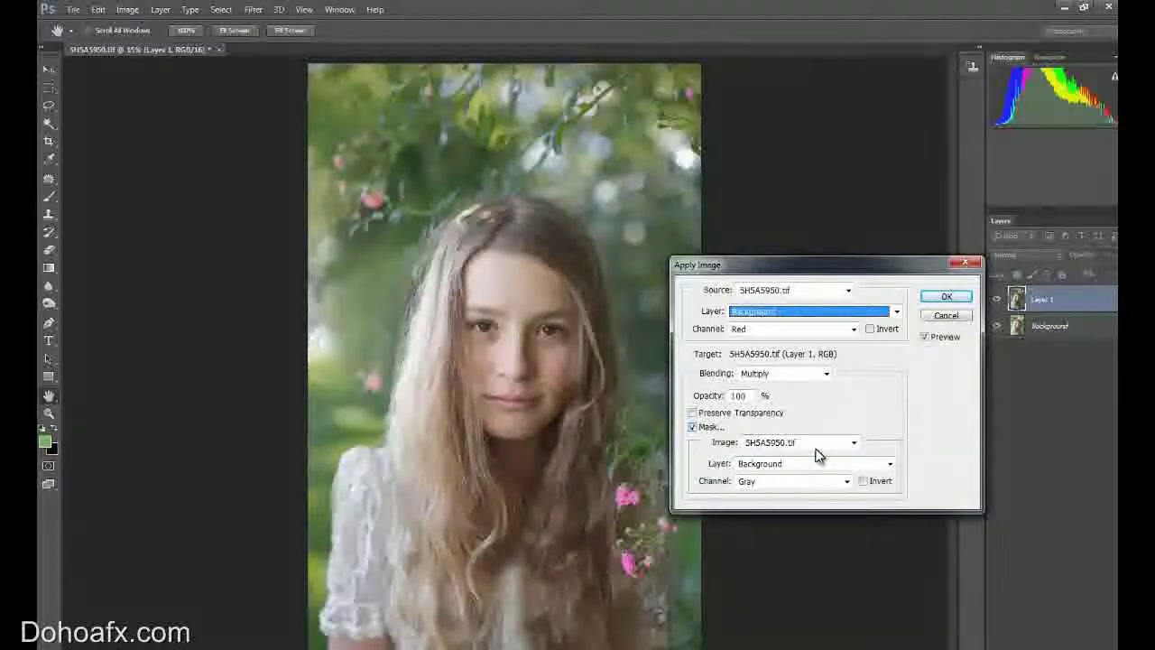
{"action": "left_click", "coordinate": [945, 298]}
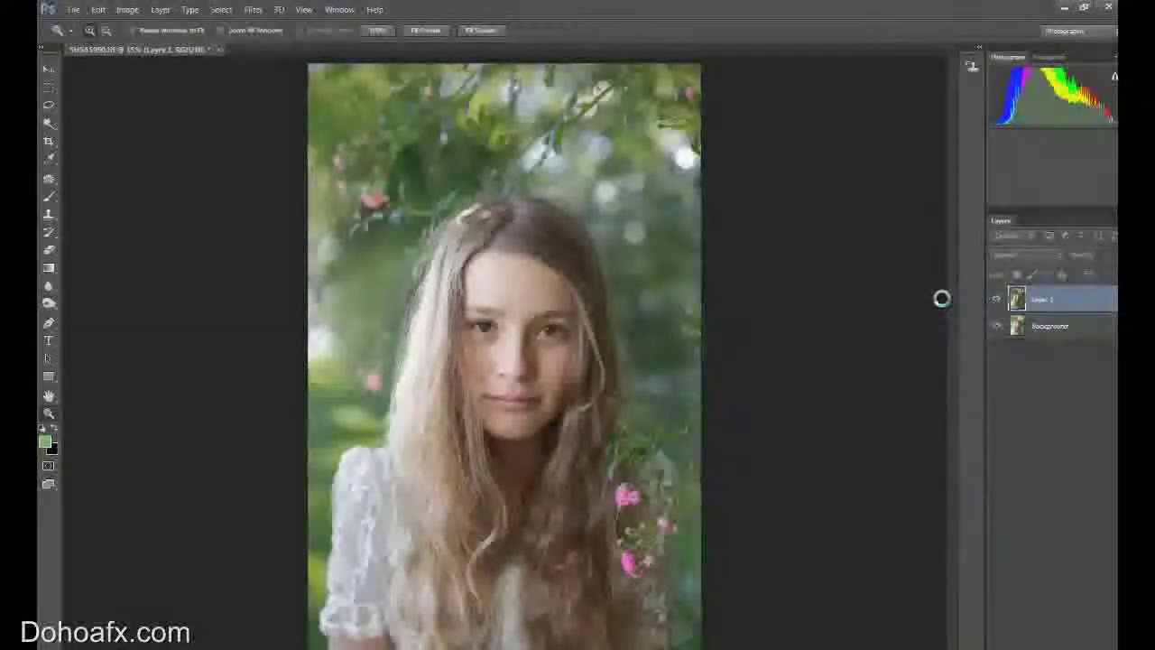
Step: Compare the portrait with and without the applied channel by switching the visibility of Layer 1 off and on
{"action": "left_click", "coordinate": [998, 300]}
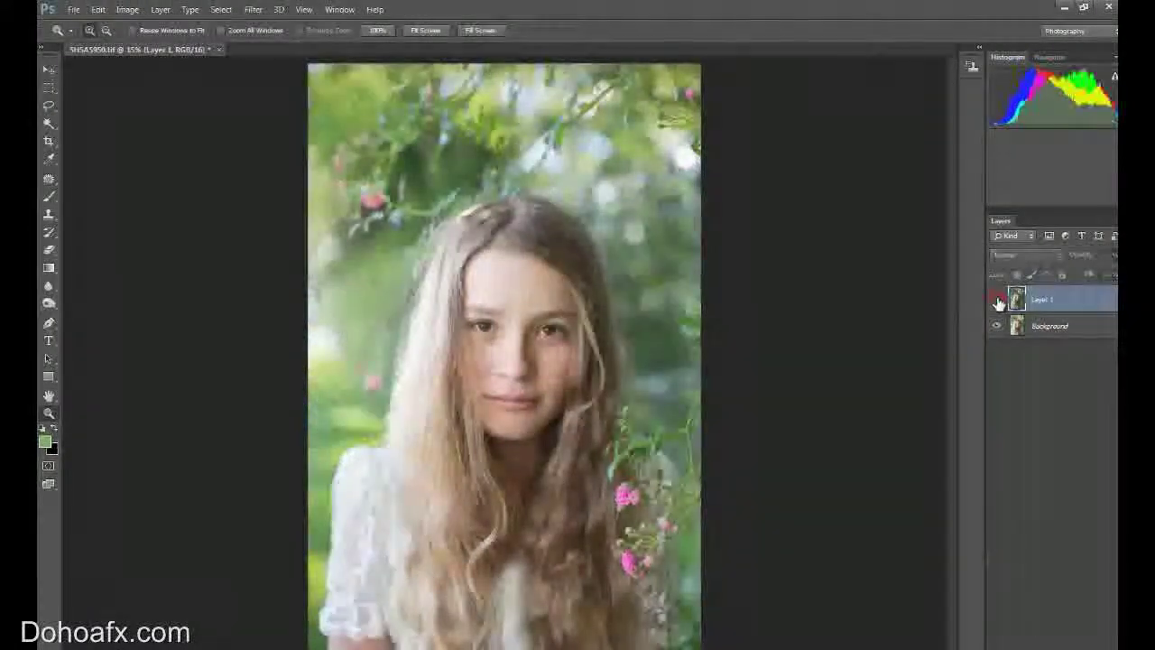
{"action": "left_click", "coordinate": [997, 301]}
{"action": "left_click", "coordinate": [997, 300]}
{"action": "left_click", "coordinate": [996, 301]}
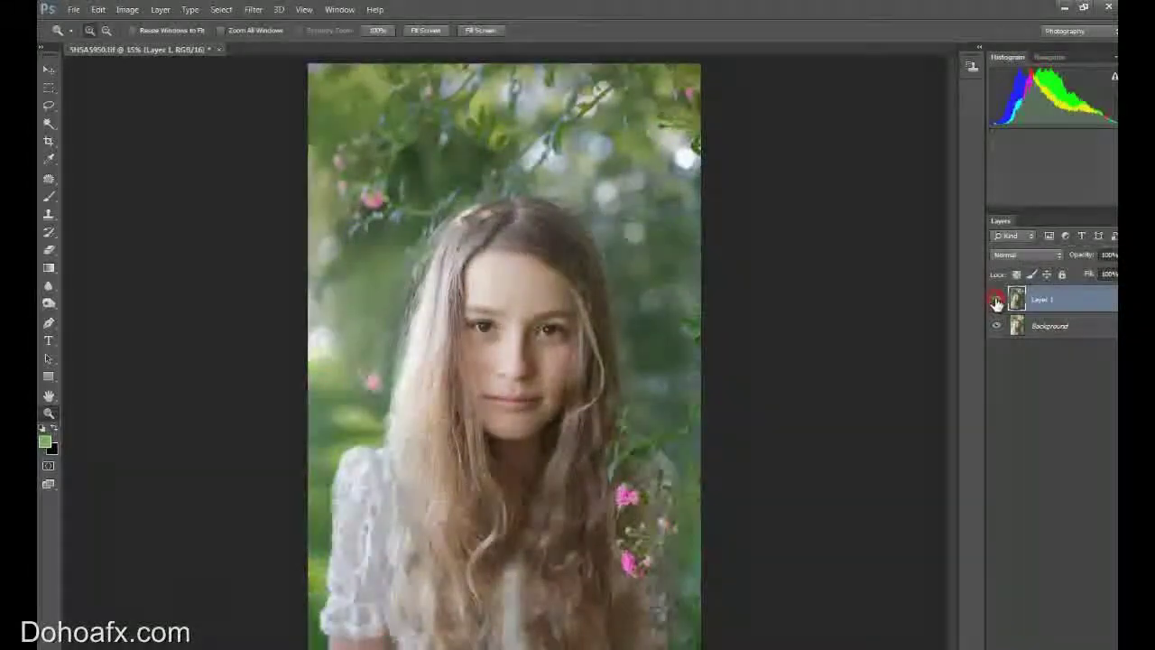
{"action": "left_click", "coordinate": [997, 301]}
{"action": "left_click", "coordinate": [996, 301]}
{"action": "left_click", "coordinate": [997, 302]}
{"action": "left_click", "coordinate": [997, 302]}
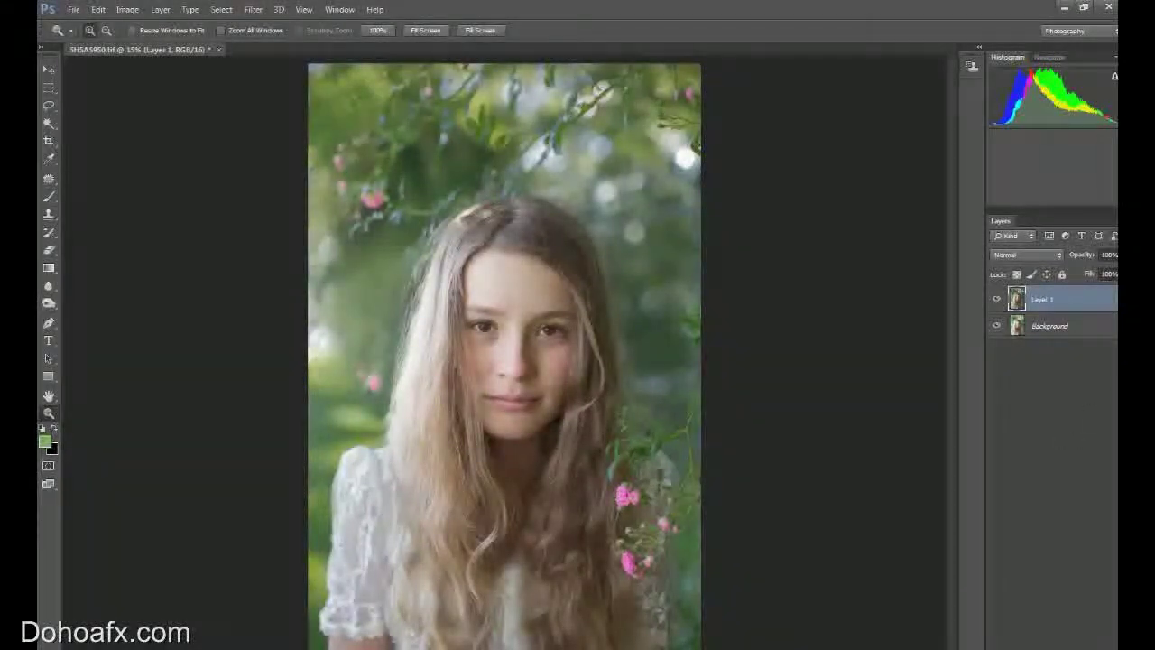
Step: Add a layer mask to Layer 1 and brush black over the girl's face from the forehead to the chin
{"action": "left_click", "coordinate": [1000, 644]}
{"action": "left_click", "coordinate": [50, 197]}
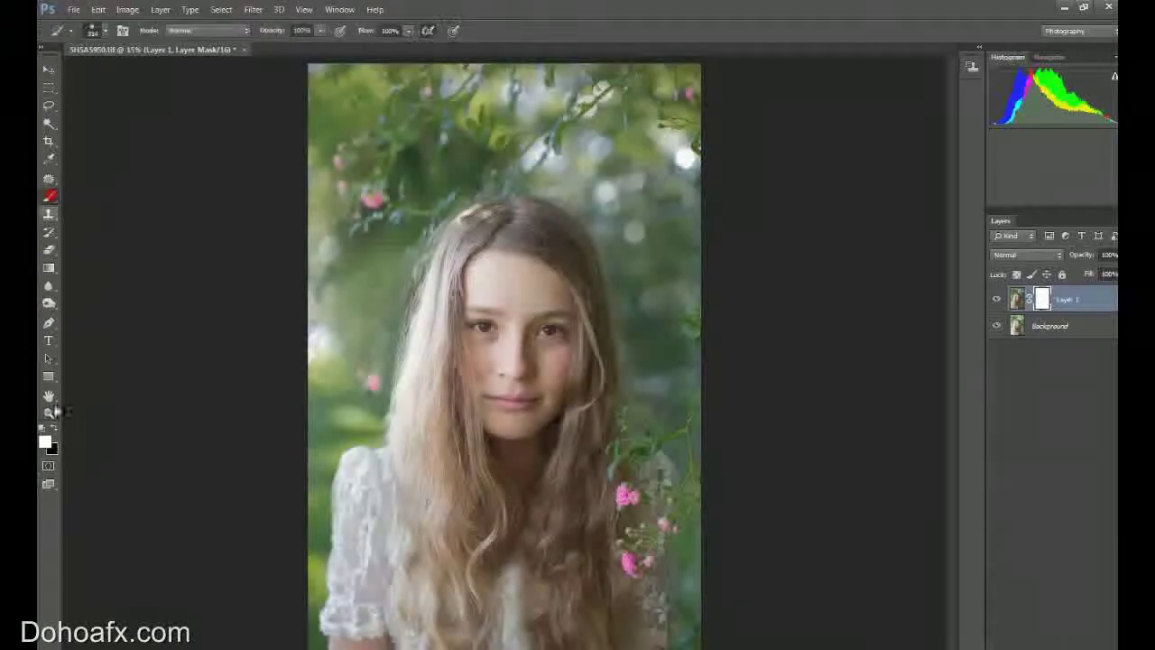
{"action": "left_click", "coordinate": [54, 428]}
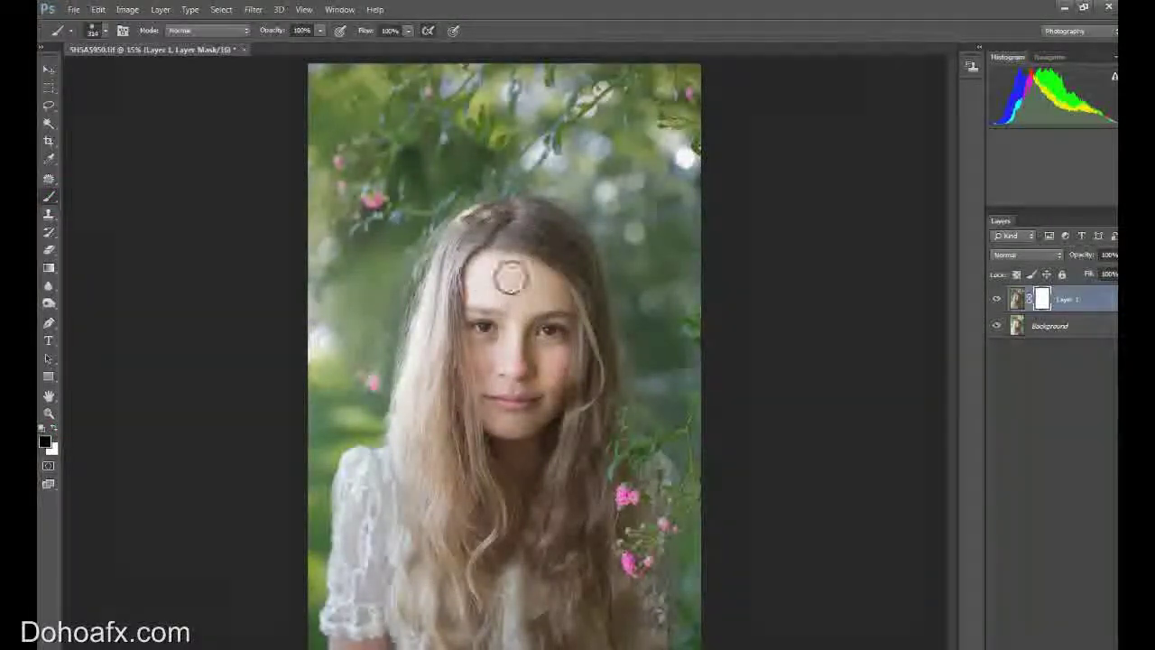
{"action": "mouse_move", "coordinate": [510, 277]}
{"action": "left_mouse_down"}
{"action": "mouse_move", "coordinate": [525, 304]}
{"action": "mouse_move", "coordinate": [512, 335]}
{"action": "mouse_move", "coordinate": [490, 362]}
{"action": "mouse_move", "coordinate": [476, 350]}
{"action": "mouse_move", "coordinate": [515, 419]}
{"action": "left_mouse_up"}
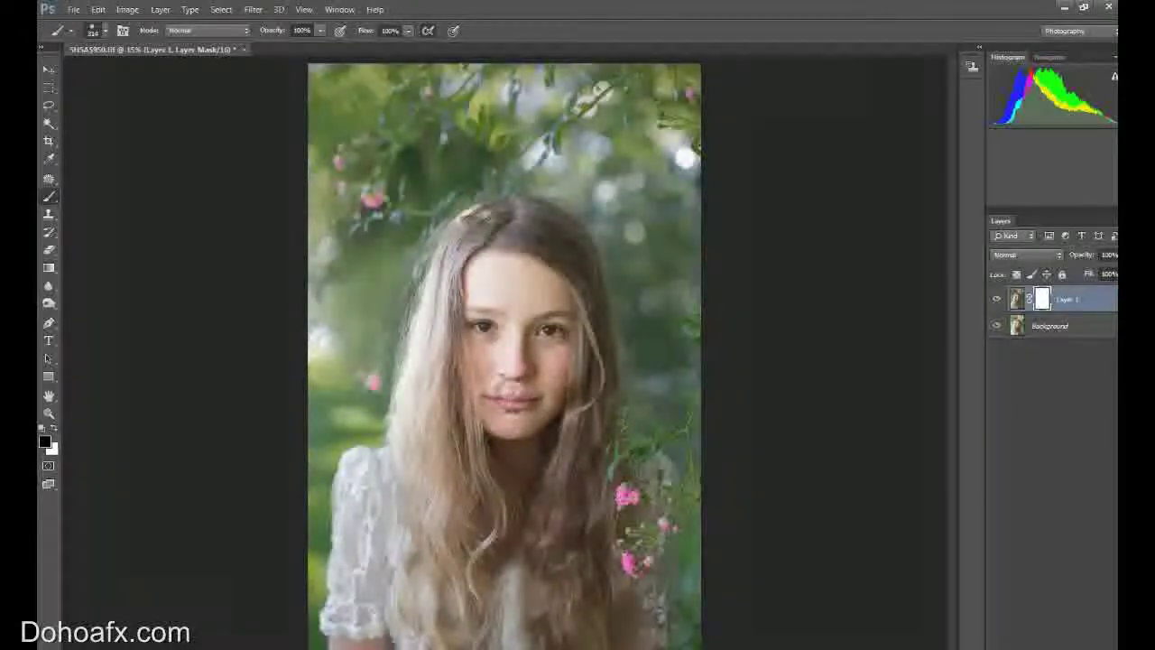
{"action": "mouse_move", "coordinate": [506, 390]}
{"action": "left_mouse_down"}
{"action": "mouse_move", "coordinate": [538, 290]}
{"action": "mouse_move", "coordinate": [482, 264]}
{"action": "mouse_move", "coordinate": [520, 275]}
{"action": "mouse_move", "coordinate": [554, 311]}
{"action": "mouse_move", "coordinate": [557, 373]}
{"action": "mouse_move", "coordinate": [488, 372]}
{"action": "left_mouse_up"}
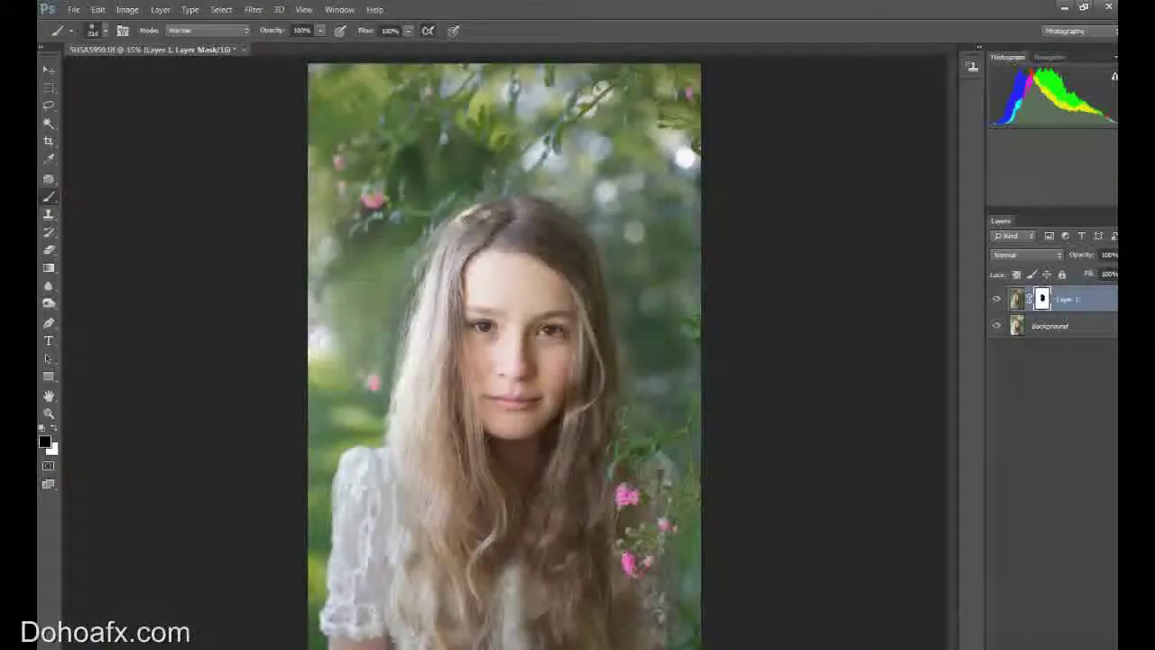
Step: Add a Hue/Saturation adjustment layer, choose the Greens range, and retarget it to the skin tones by sampling the forehead
{"action": "left_click", "coordinate": [1065, 647]}
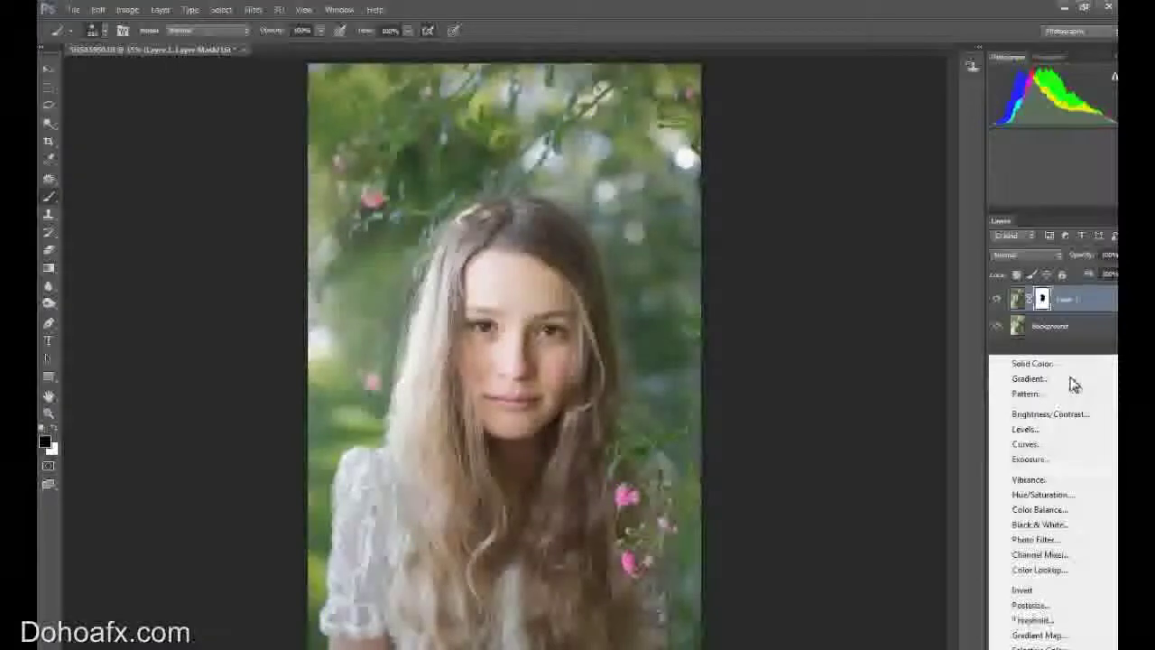
{"action": "left_click", "coordinate": [1061, 495]}
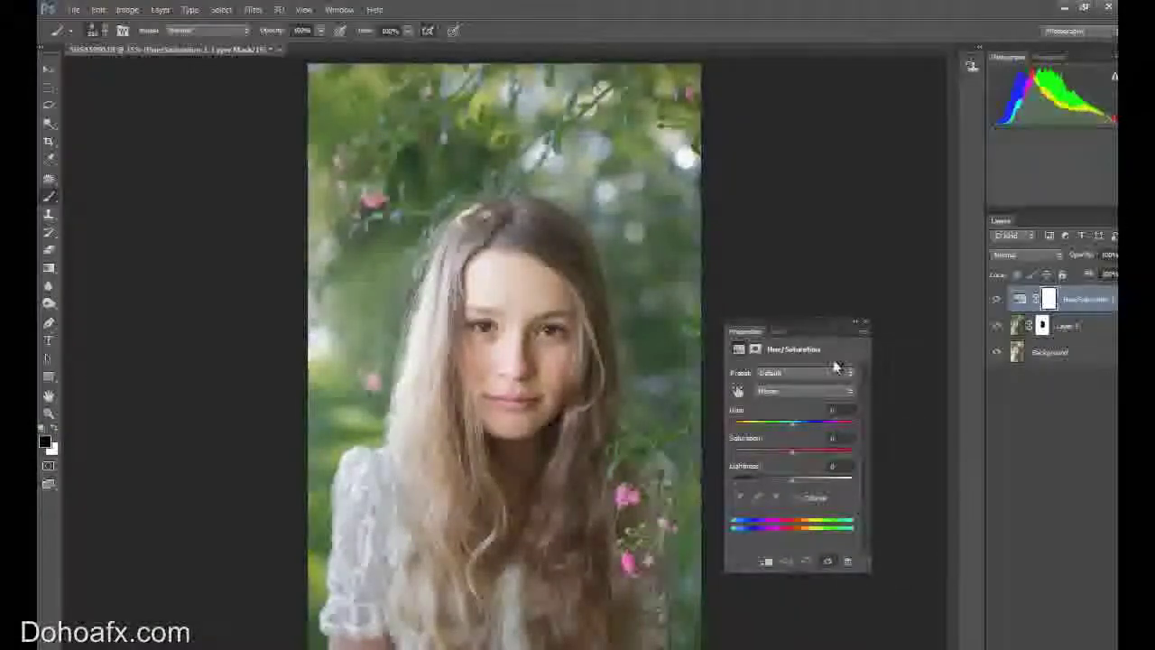
{"action": "left_click", "coordinate": [787, 390]}
{"action": "left_click", "coordinate": [775, 439]}
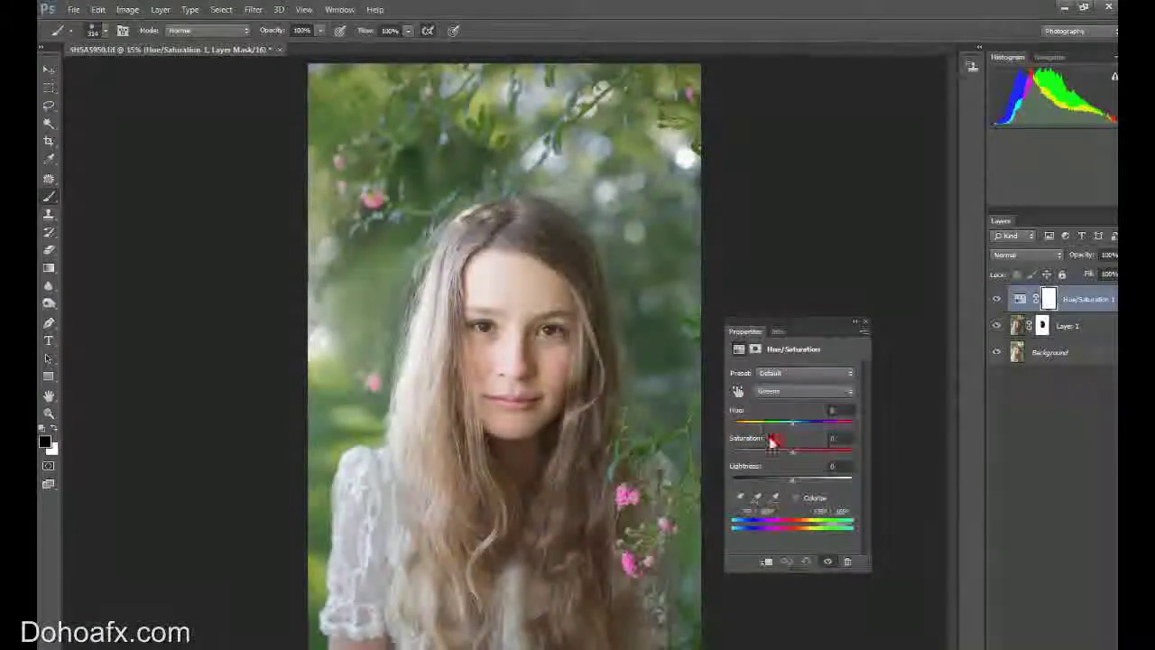
{"action": "left_click", "coordinate": [737, 499]}
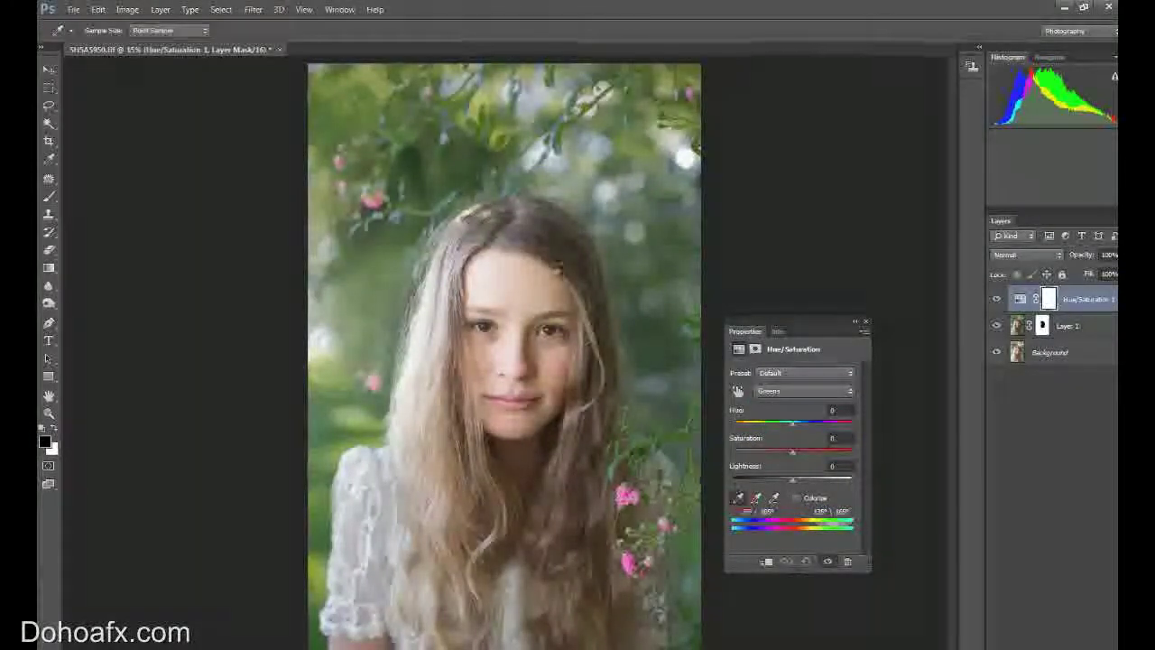
{"action": "left_click", "coordinate": [525, 277]}
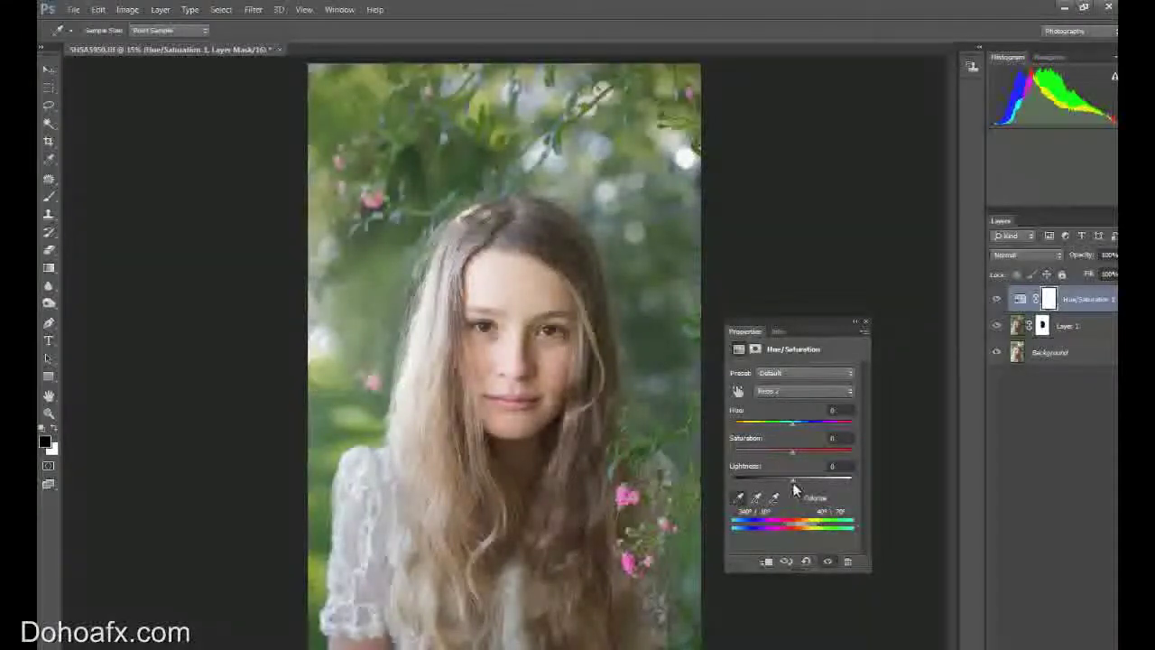
Step: Set the sampled skin range's saturation to -2 and lightness to +10, and compare the image with the adjustment off and on
{"action": "left_click_drag", "start_coordinate": [790, 452], "coordinate": [783, 453]}
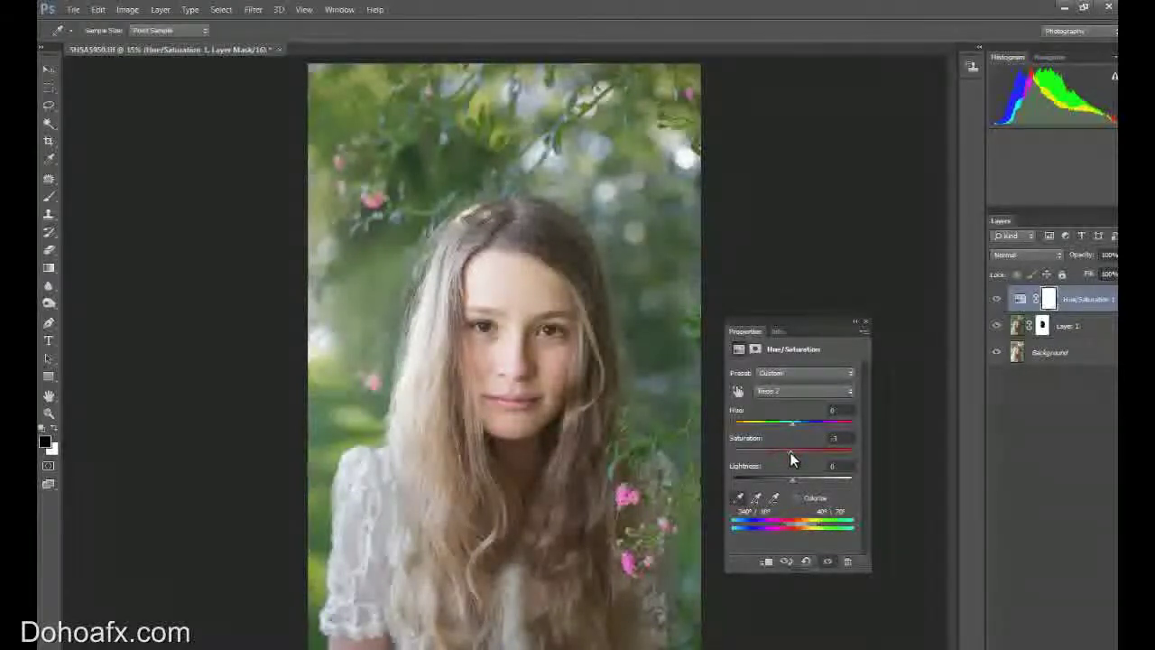
{"action": "left_click", "coordinate": [840, 439]}
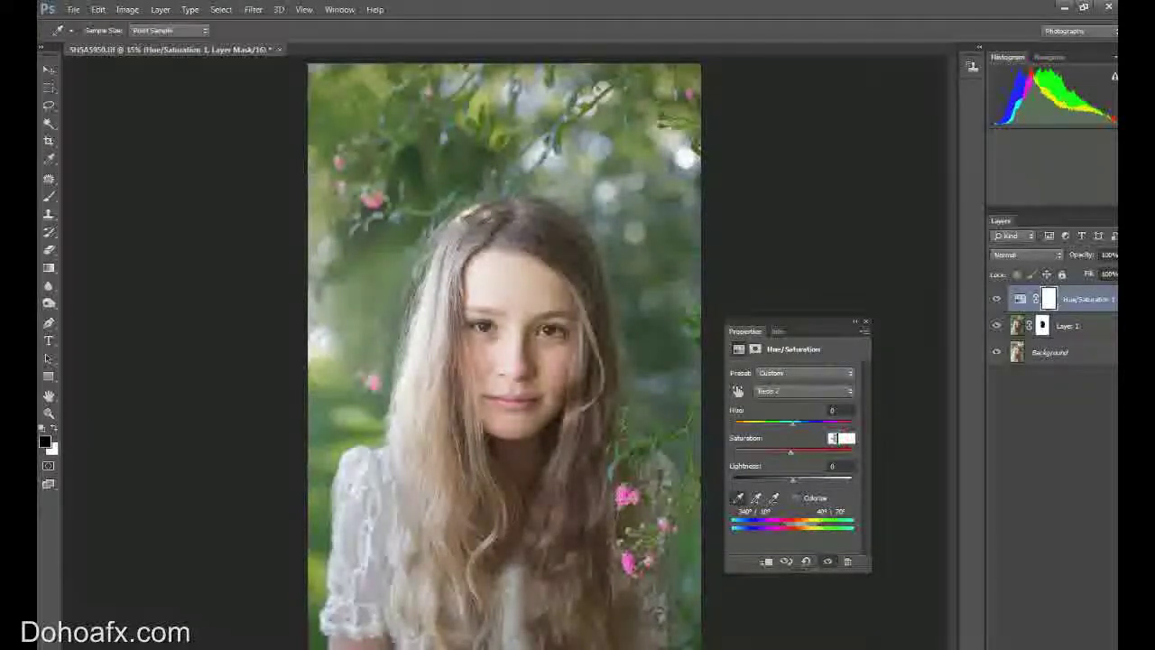
{"action": "left_click_drag", "start_coordinate": [798, 484], "coordinate": [803, 483]}
{"action": "left_click_drag", "start_coordinate": [799, 480], "coordinate": [798, 480]}
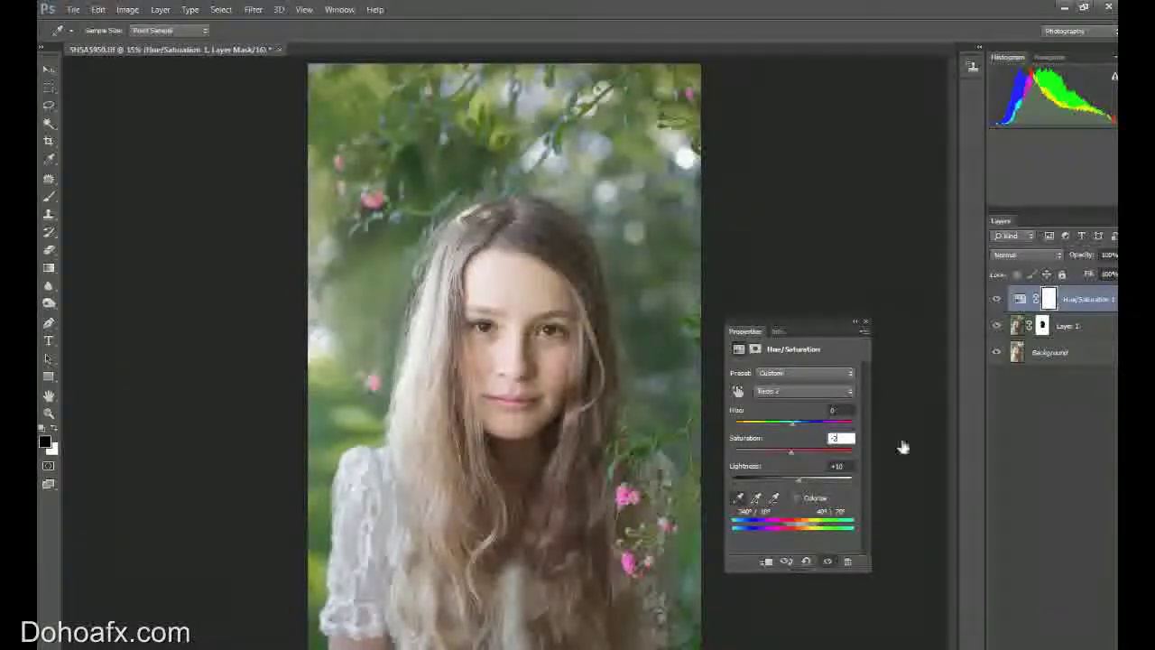
{"action": "left_click", "coordinate": [997, 299]}
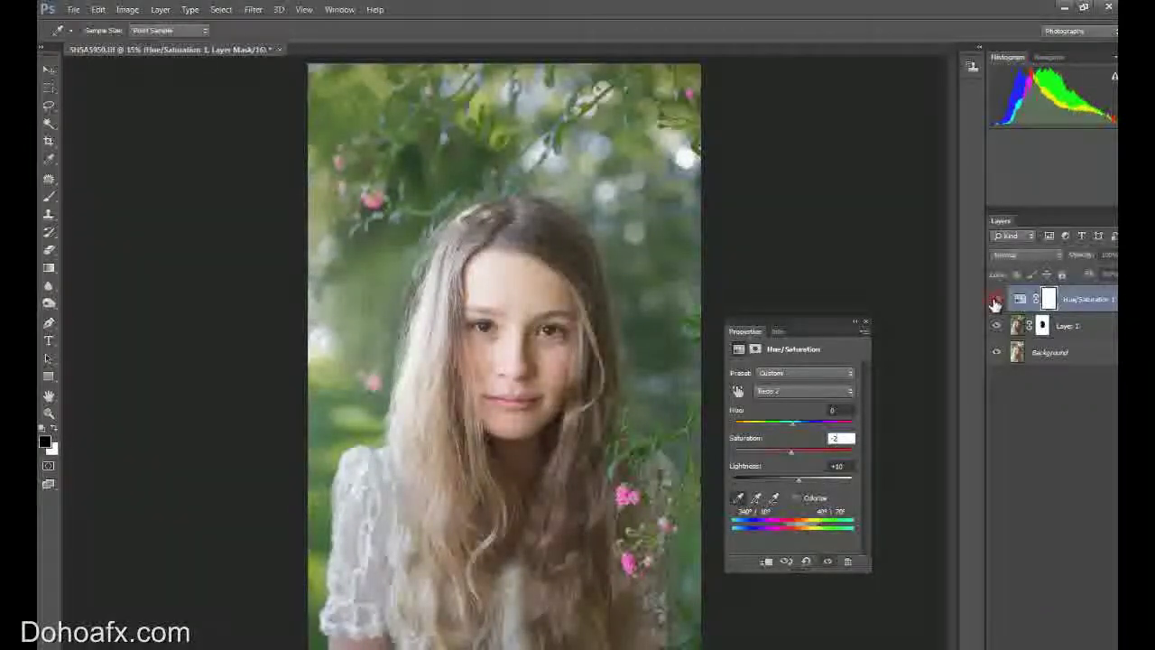
{"action": "left_click", "coordinate": [997, 299]}
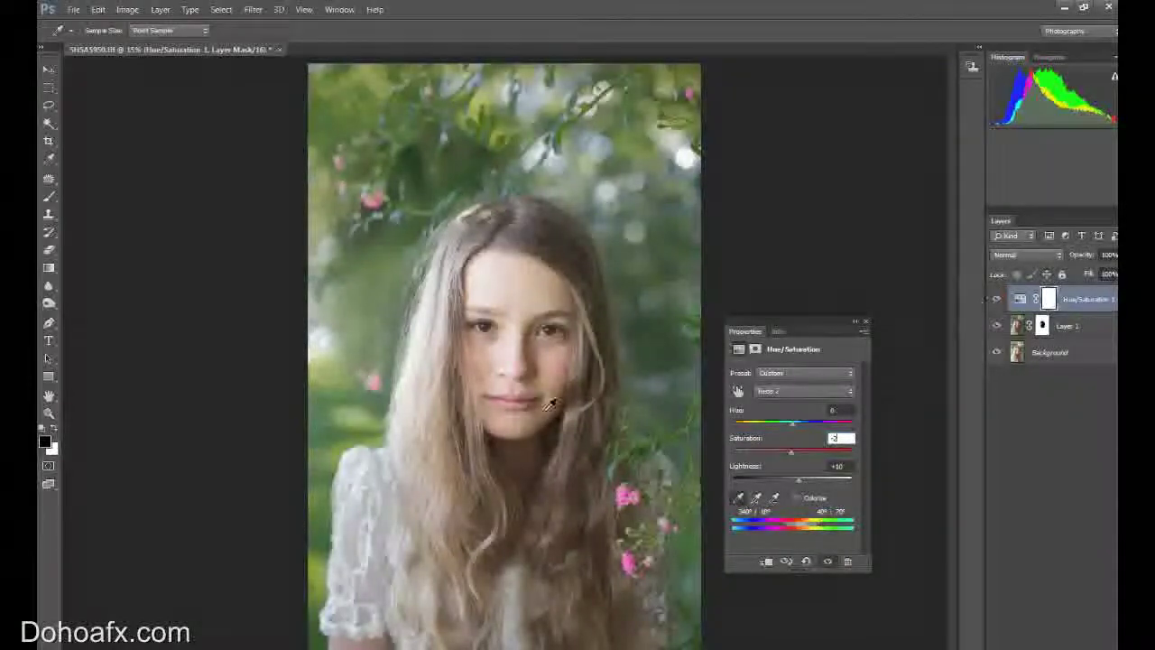
Step: Brush black on the Hue/Saturation layer's mask over the hair and eyes, using a smaller brush for the eyes
{"action": "mouse_move", "coordinate": [744, 322]}
{"action": "left_mouse_down"}
{"action": "mouse_move", "coordinate": [800, 406]}
{"action": "mouse_move", "coordinate": [818, 466]}
{"action": "left_mouse_up"}
{"action": "key", "text": "b"}
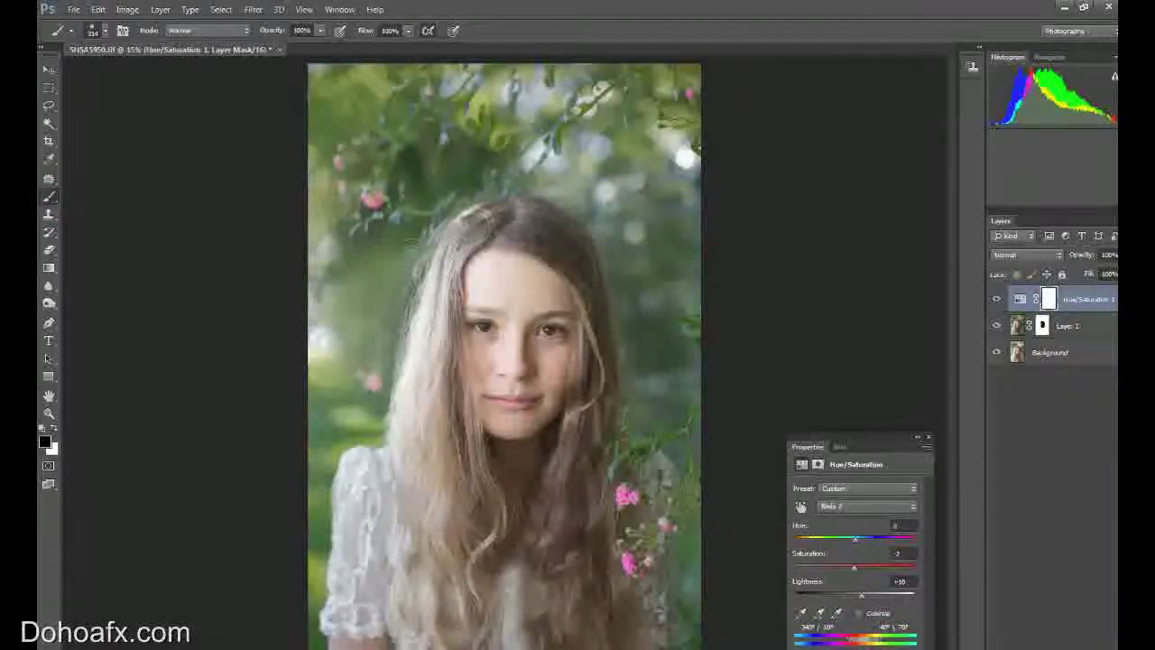
{"action": "left_click", "coordinate": [94, 31]}
{"action": "left_click", "coordinate": [140, 74]}
{"action": "key", "text": "Return"}
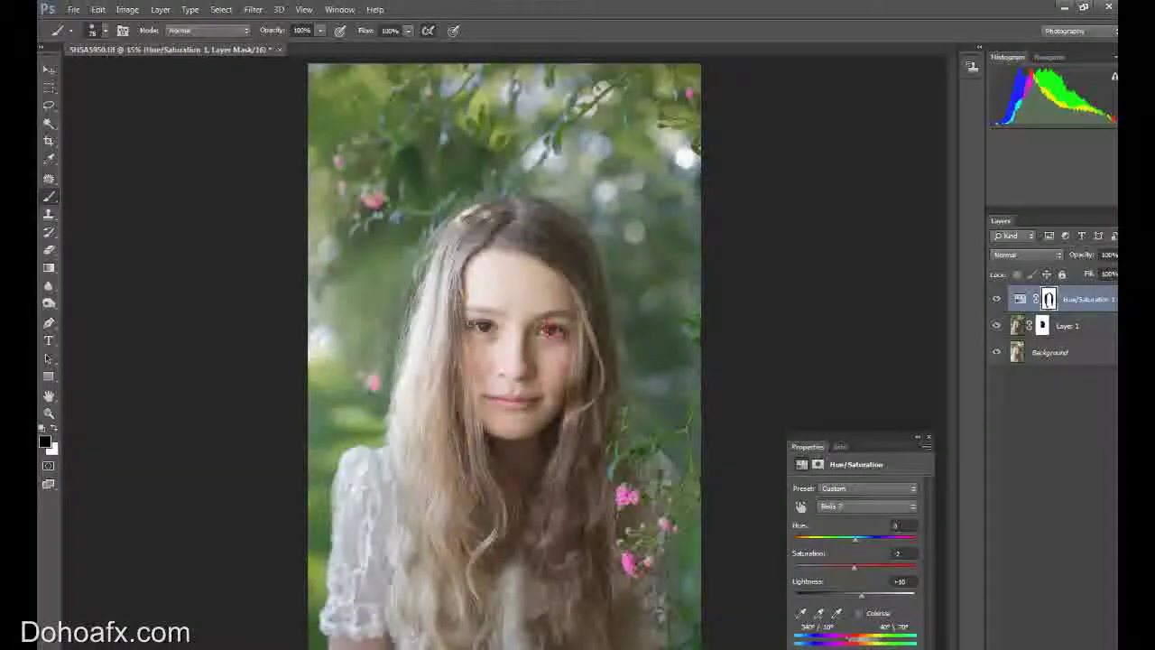
{"action": "key", "text": "backslash"}
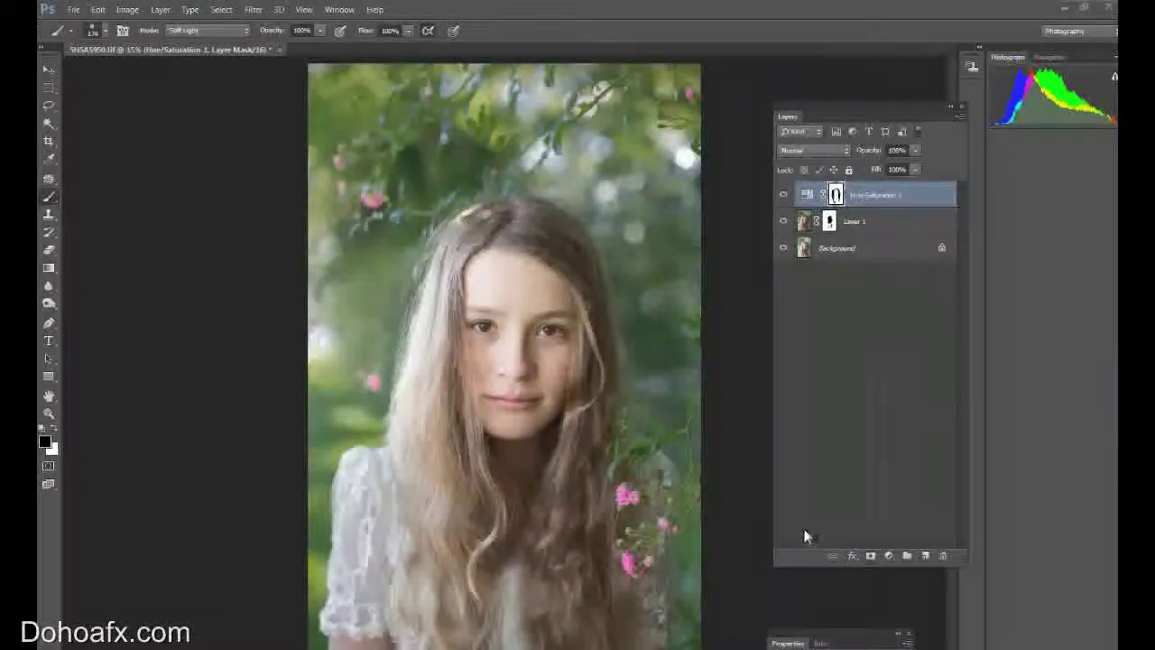
Step: Create a new layer named dodge with Gray colour label and Soft Light mode, filled with the neutral 50% gray
{"action": "left_click", "coordinate": [159, 9]}
{"action": "left_click", "coordinate": [252, 9]}
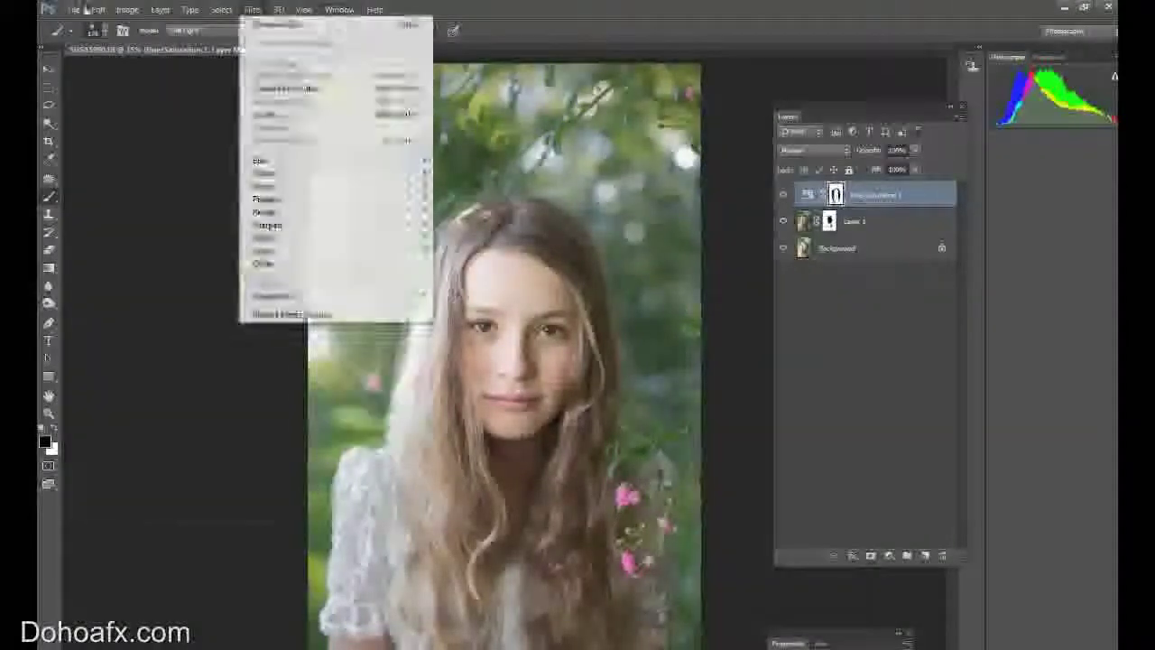
{"action": "left_click", "coordinate": [161, 10]}
{"action": "mouse_move", "coordinate": [165, 25]}
{"action": "left_click", "coordinate": [320, 22]}
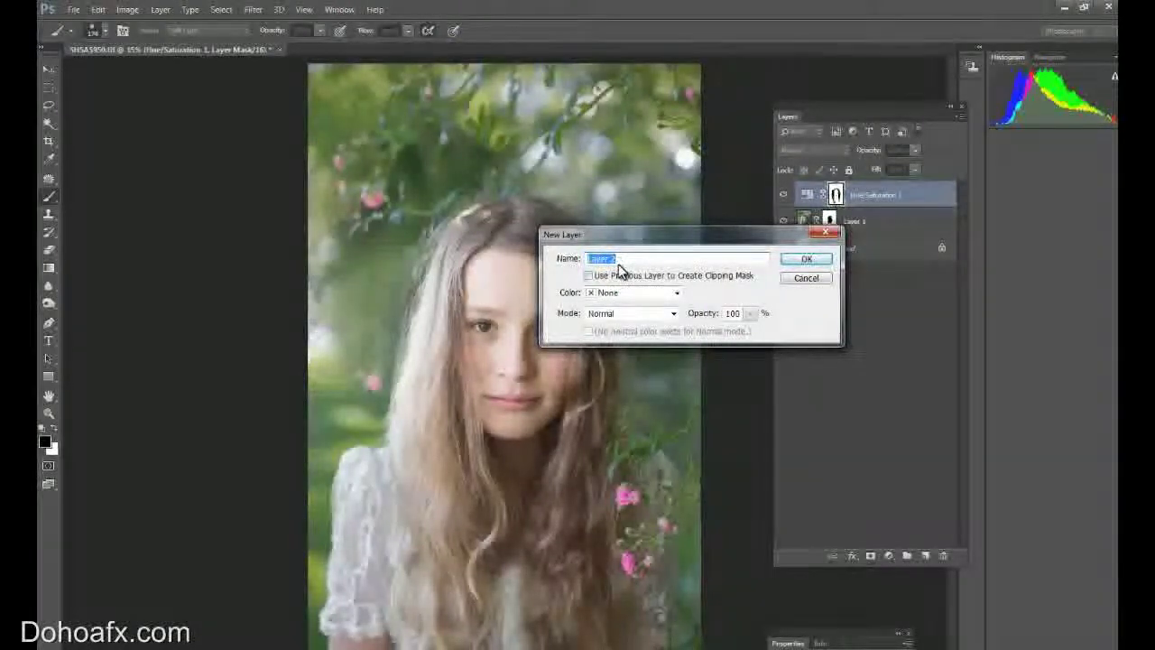
{"action": "type", "text": "dodge"}
{"action": "left_click", "coordinate": [607, 294]}
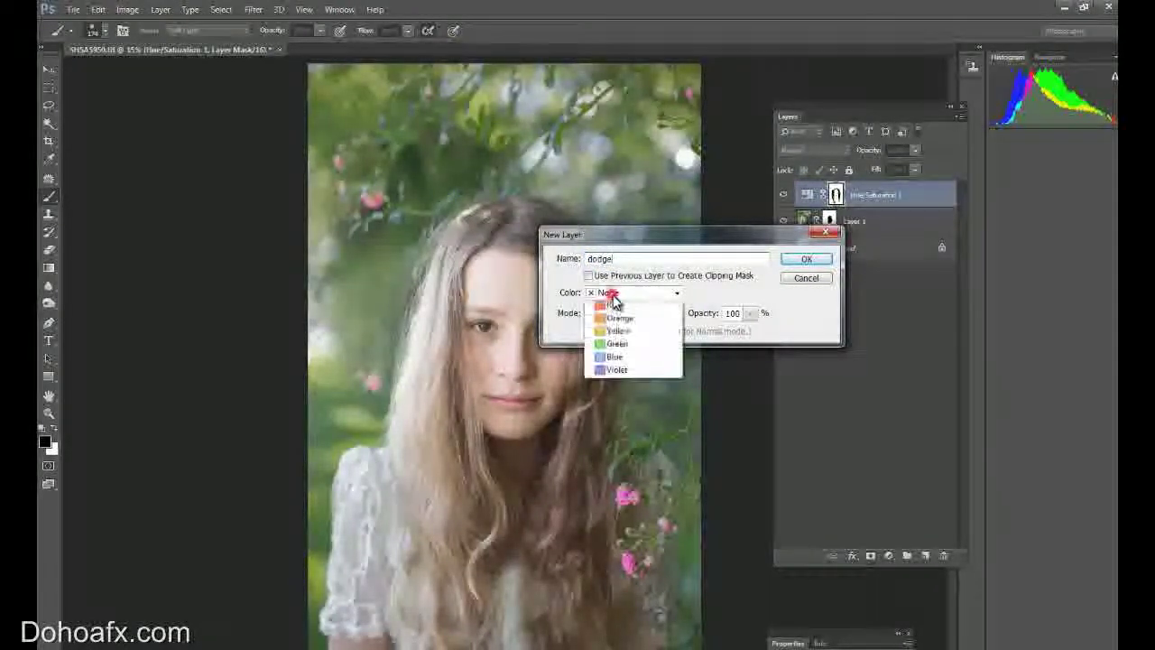
{"action": "left_click", "coordinate": [614, 410]}
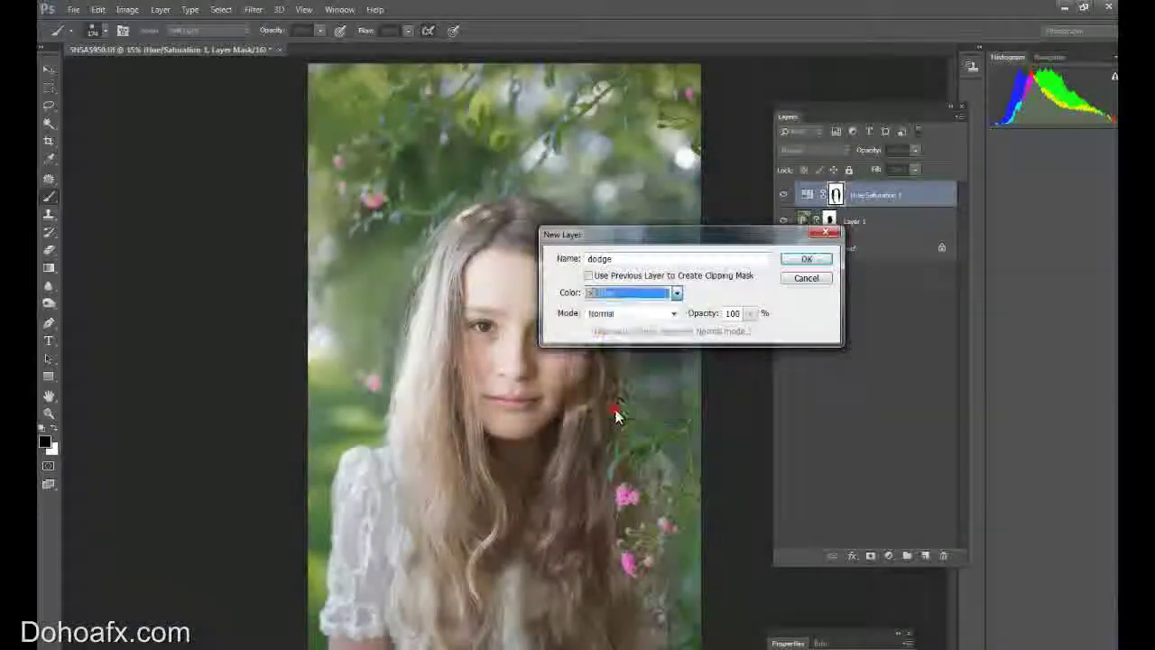
{"action": "left_click", "coordinate": [656, 315]}
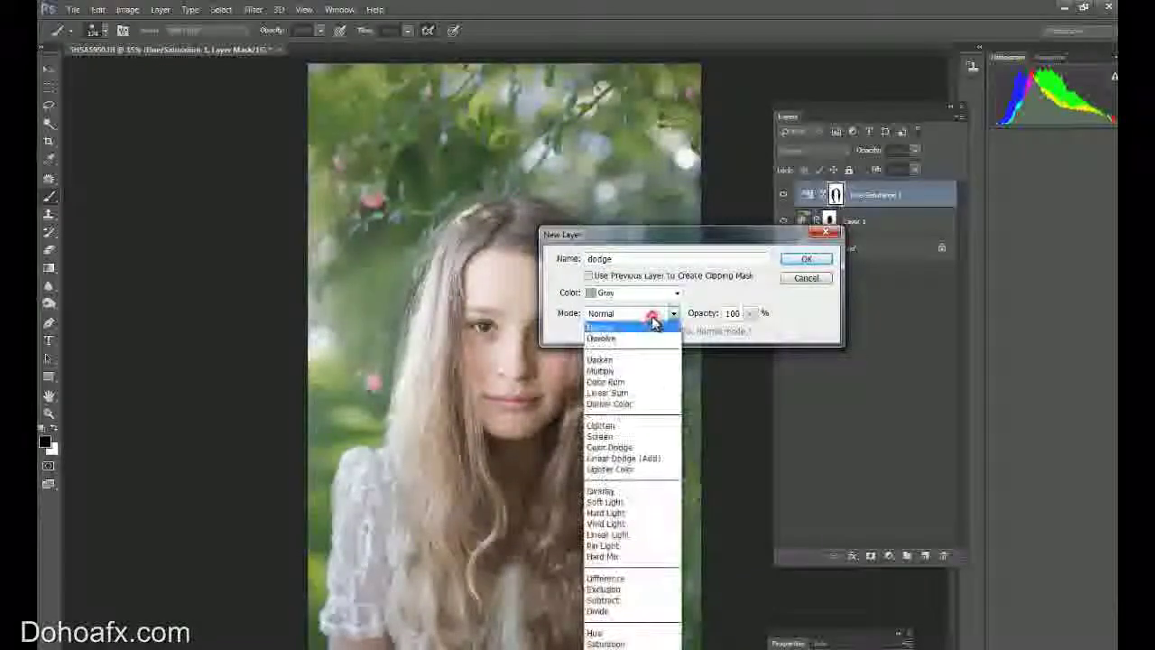
{"action": "left_click", "coordinate": [630, 502]}
{"action": "left_click", "coordinate": [588, 331]}
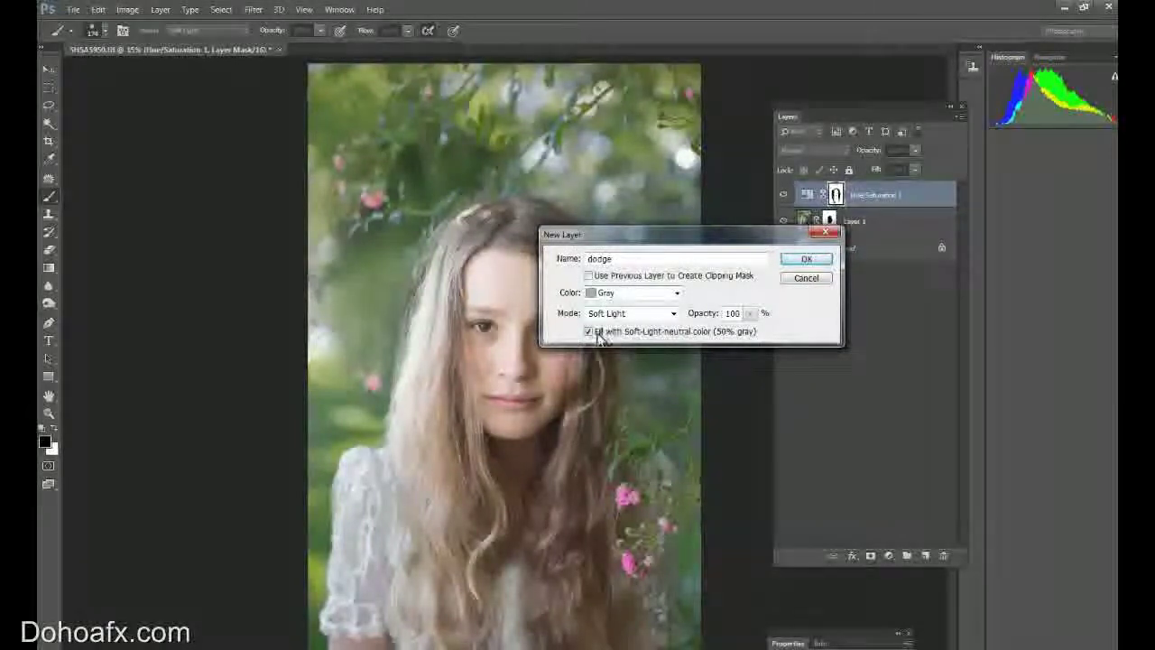
{"action": "left_click", "coordinate": [804, 260]}
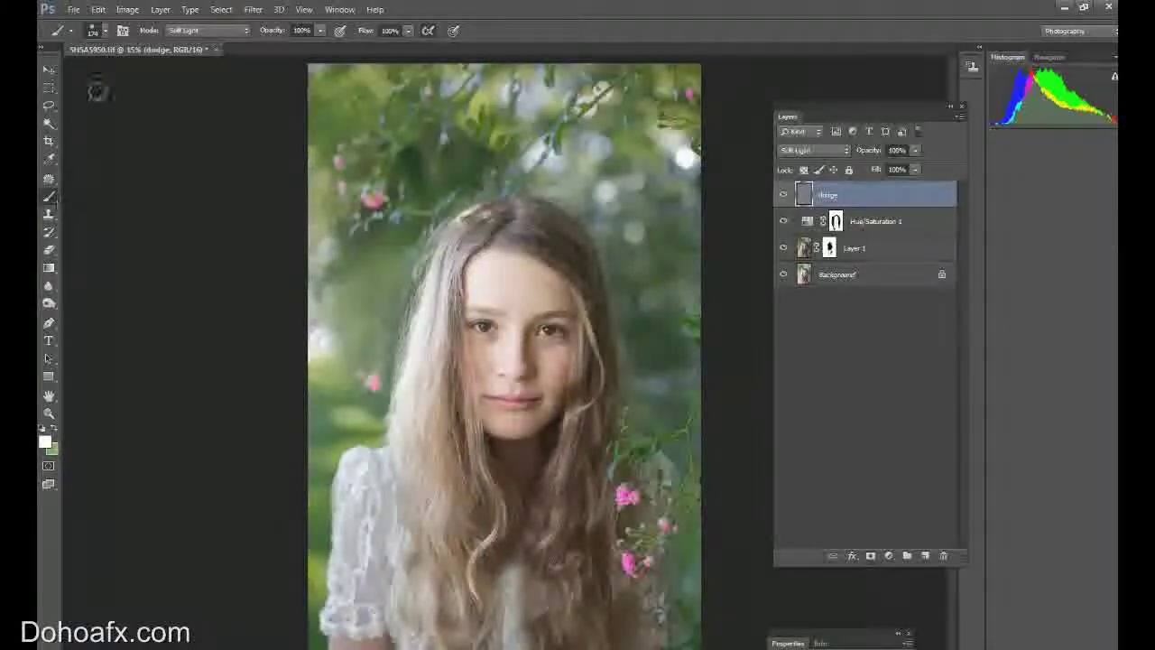
Step: Brush white in Soft Light mode on the dodge layer over the girl's shaded cheek
{"action": "left_click", "coordinate": [207, 31]}
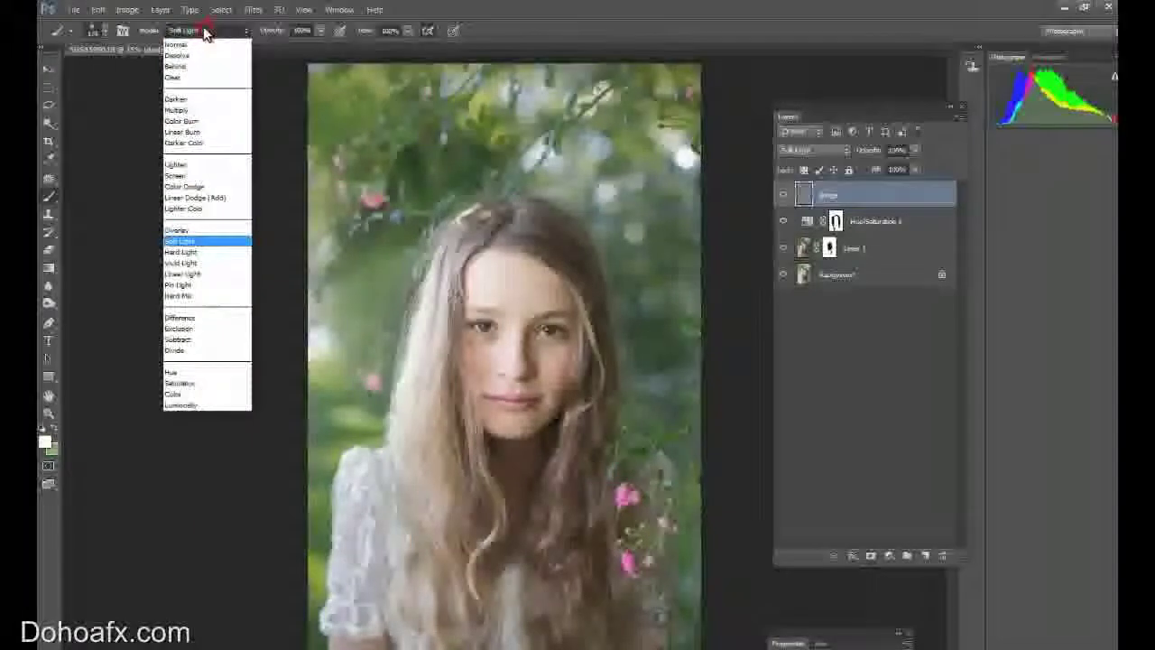
{"action": "left_click", "coordinate": [185, 242]}
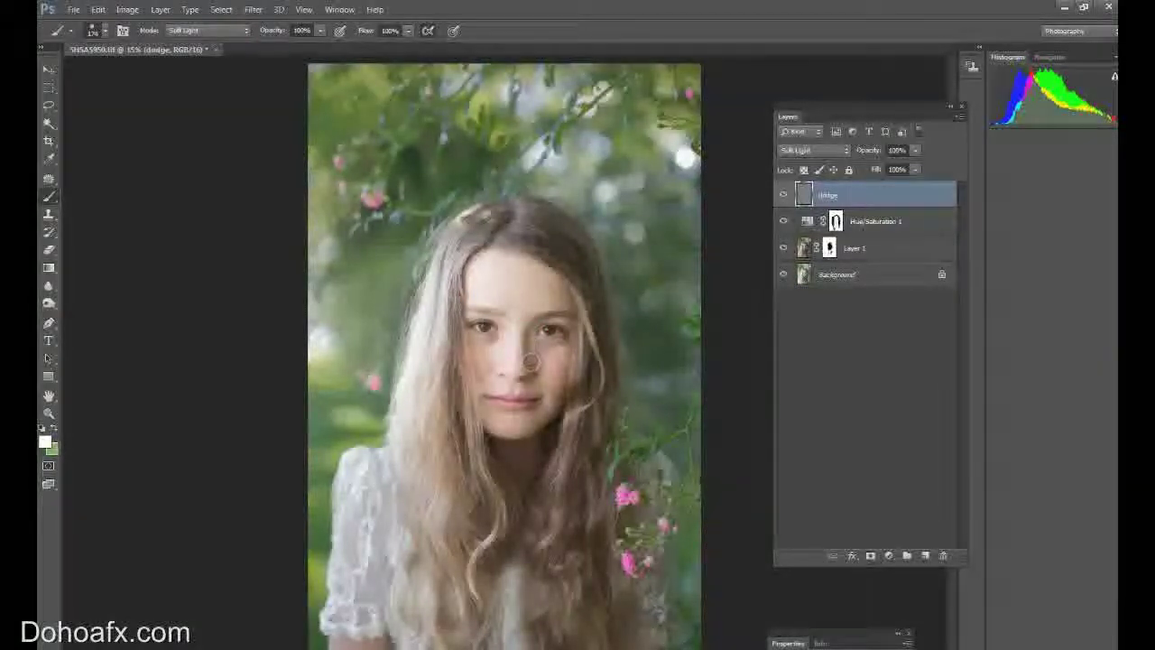
{"action": "left_click_drag", "start_coordinate": [530, 362], "coordinate": [550, 349]}
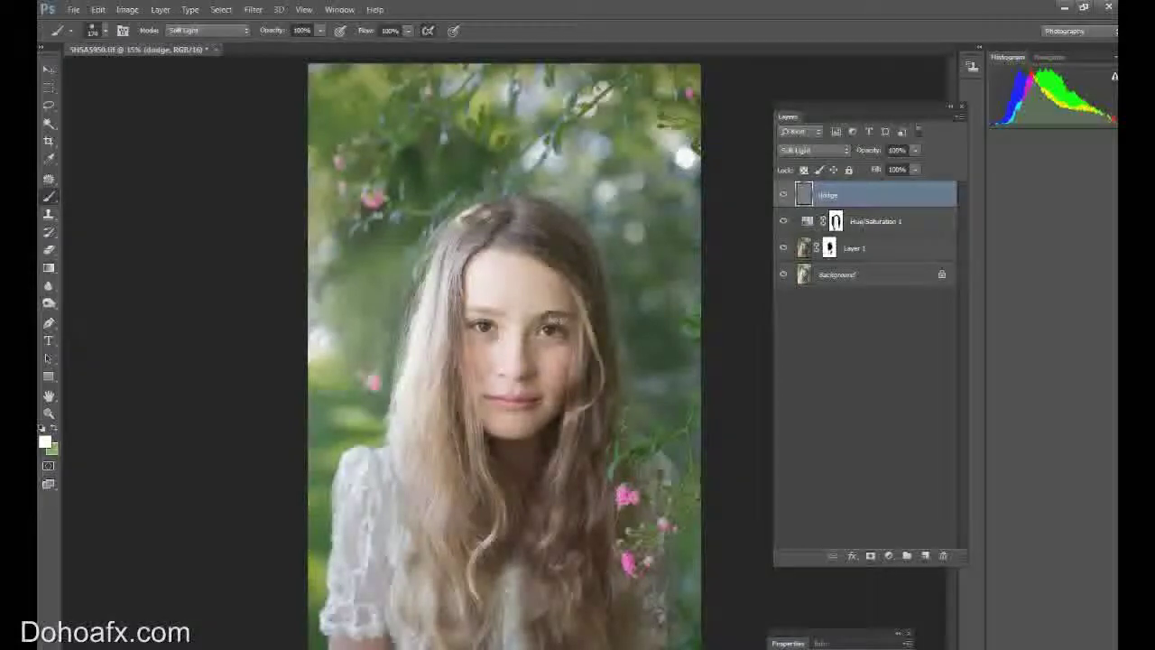
{"action": "left_click_drag", "start_coordinate": [527, 349], "coordinate": [563, 359]}
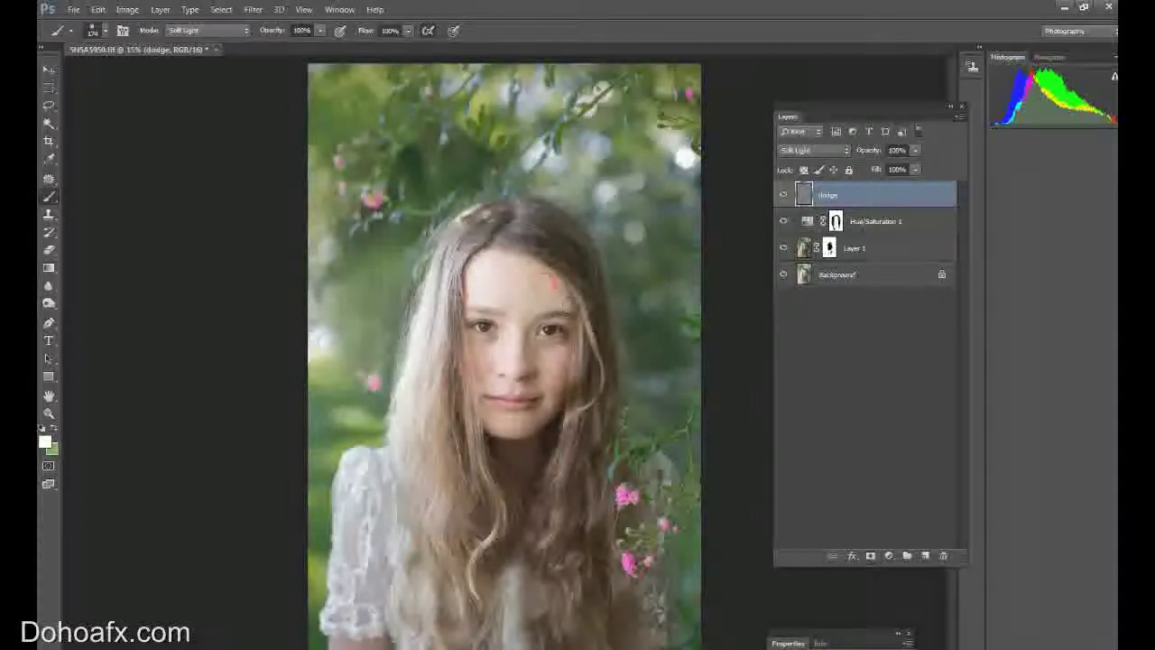
{"action": "left_click_drag", "start_coordinate": [568, 359], "coordinate": [559, 395]}
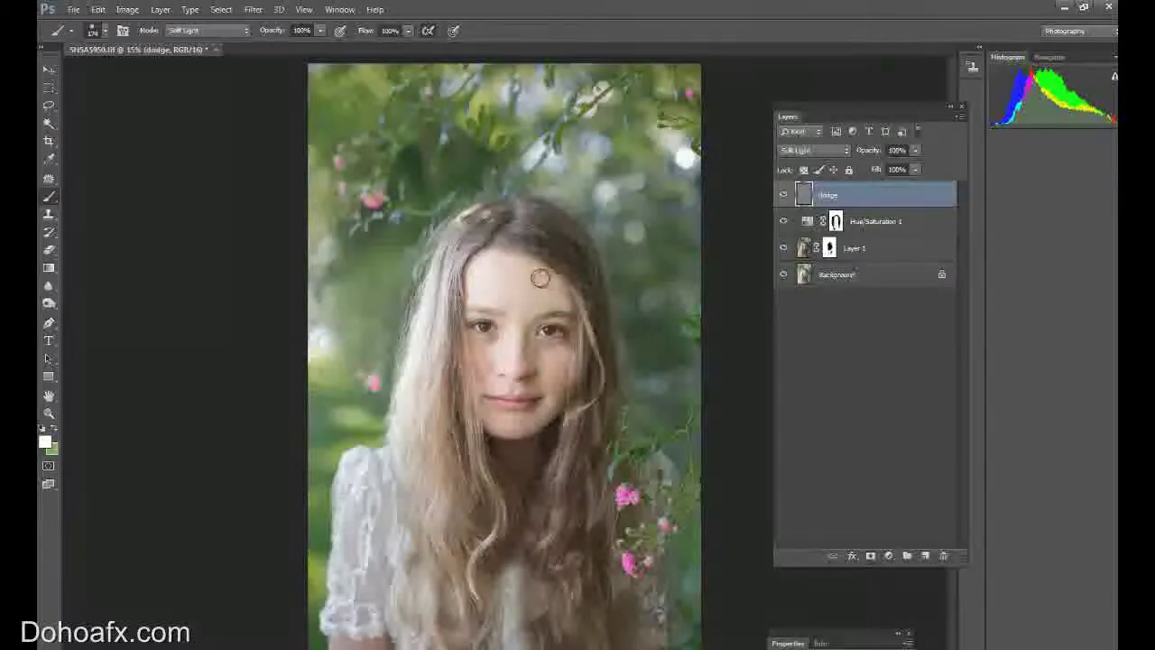
Step: Brighten the forehead and shaded cheek on the dodge layer using a larger white brush, and set the layer's opacity to 54%
{"action": "mouse_move", "coordinate": [539, 290]}
{"action": "left_mouse_down"}
{"action": "mouse_move", "coordinate": [553, 315]}
{"action": "mouse_move", "coordinate": [552, 298]}
{"action": "left_mouse_up"}
{"action": "left_click", "coordinate": [91, 30]}
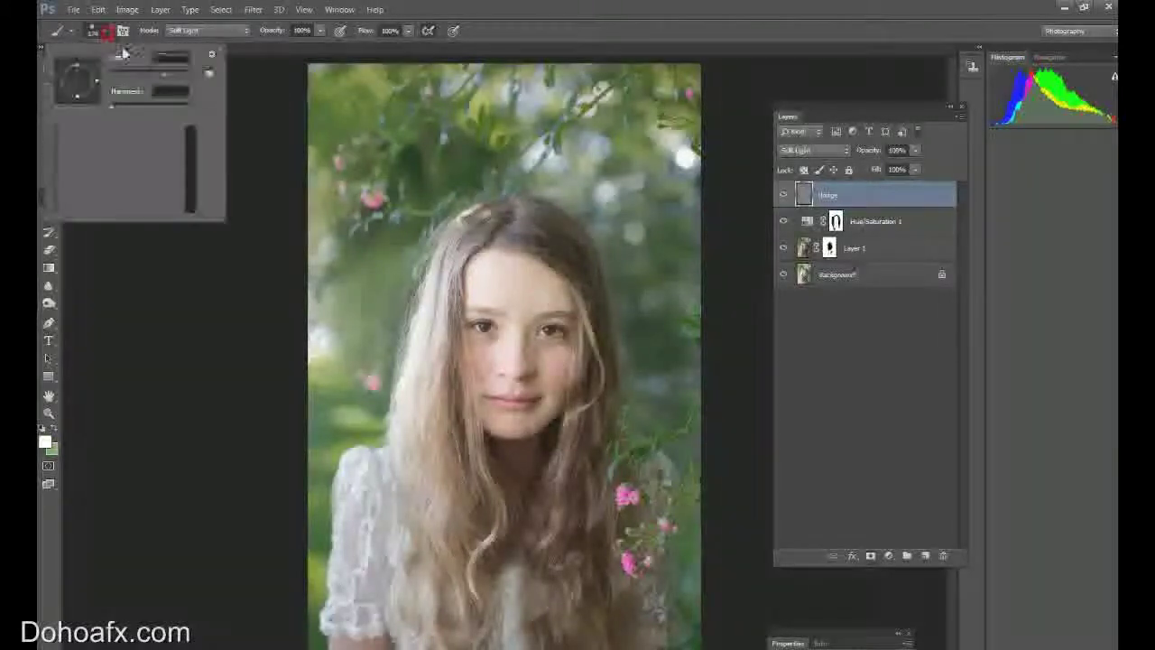
{"action": "left_click", "coordinate": [531, 282]}
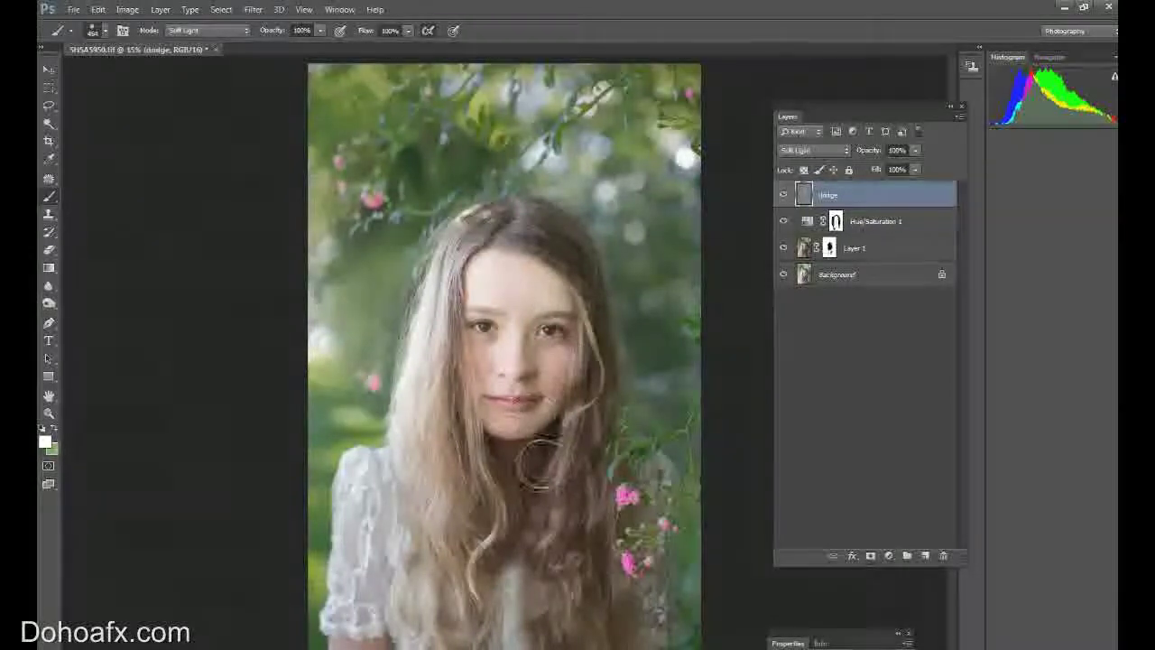
{"action": "left_click", "coordinate": [573, 344]}
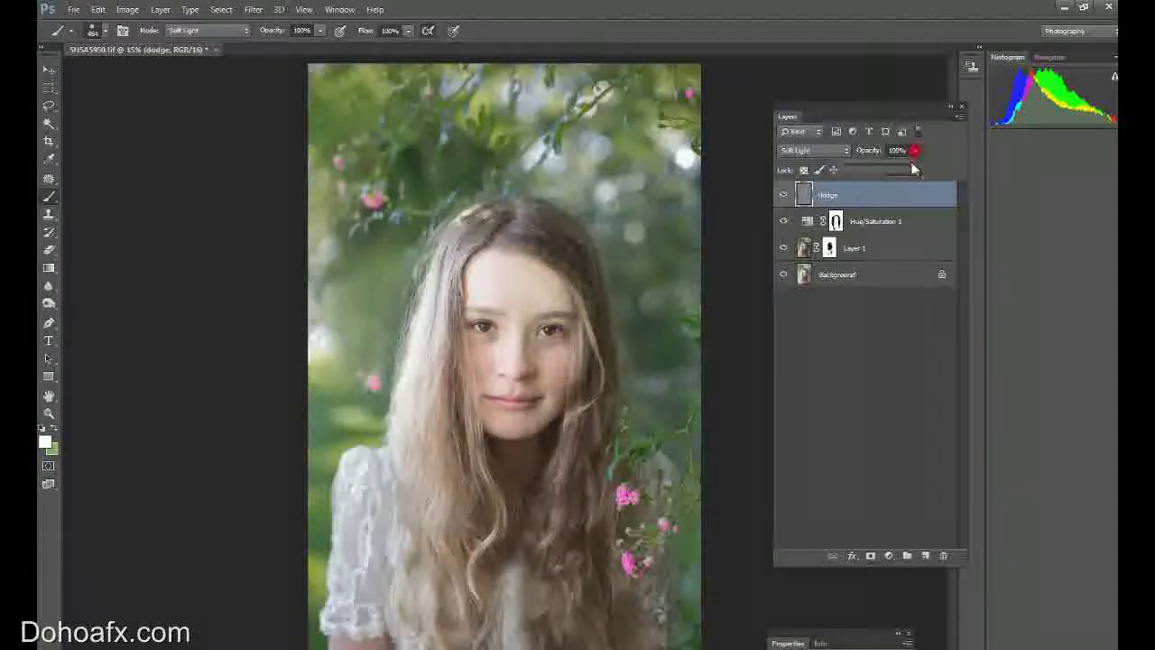
{"action": "mouse_move", "coordinate": [860, 171]}
{"action": "left_mouse_down"}
{"action": "mouse_move", "coordinate": [850, 170]}
{"action": "mouse_move", "coordinate": [887, 182]}
{"action": "left_mouse_up"}
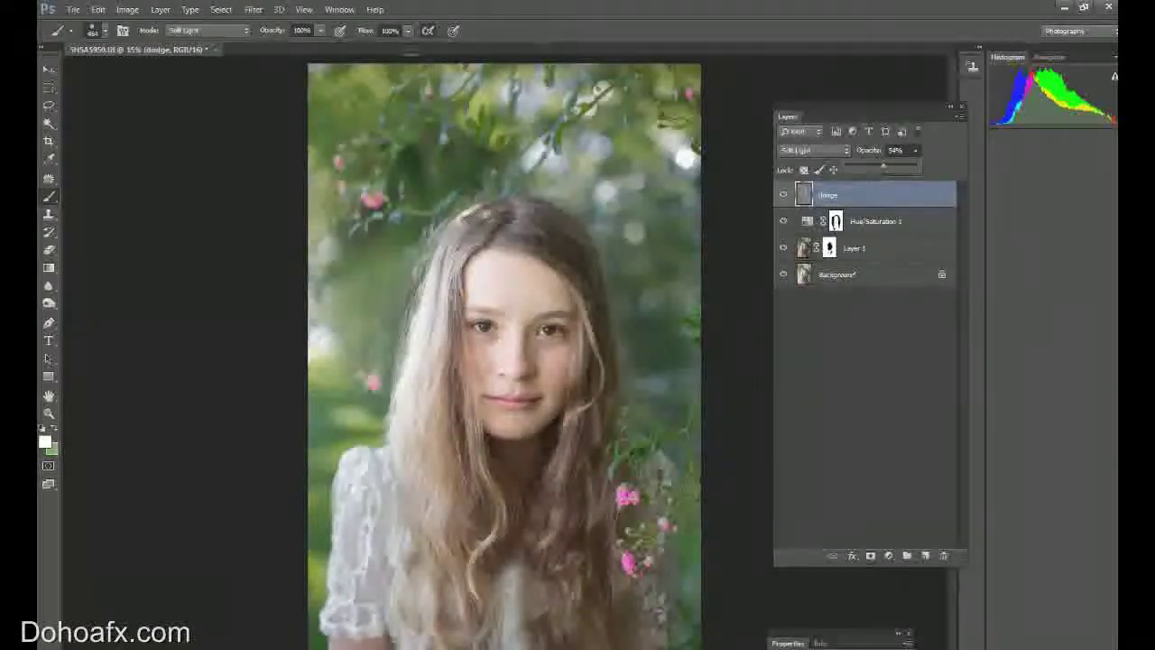
Step: Create a new layer named burn with Gray colour label and Soft Light mode, filled with the neutral 50% gray
{"action": "left_click", "coordinate": [160, 10]}
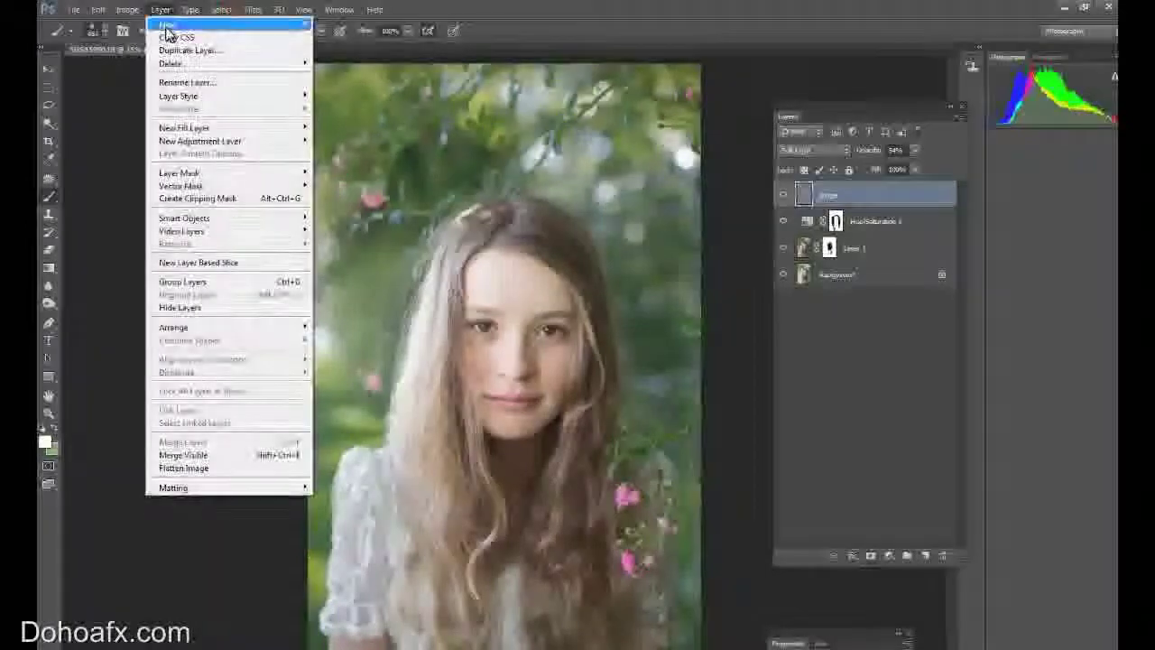
{"action": "mouse_move", "coordinate": [166, 30]}
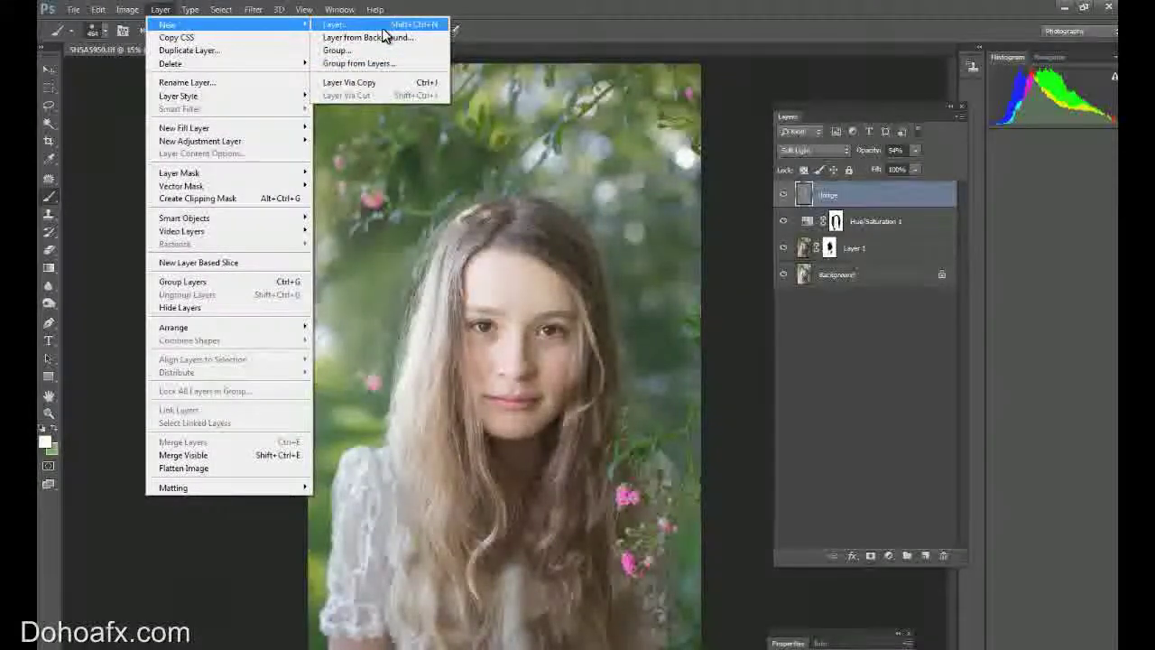
{"action": "left_click", "coordinate": [384, 26]}
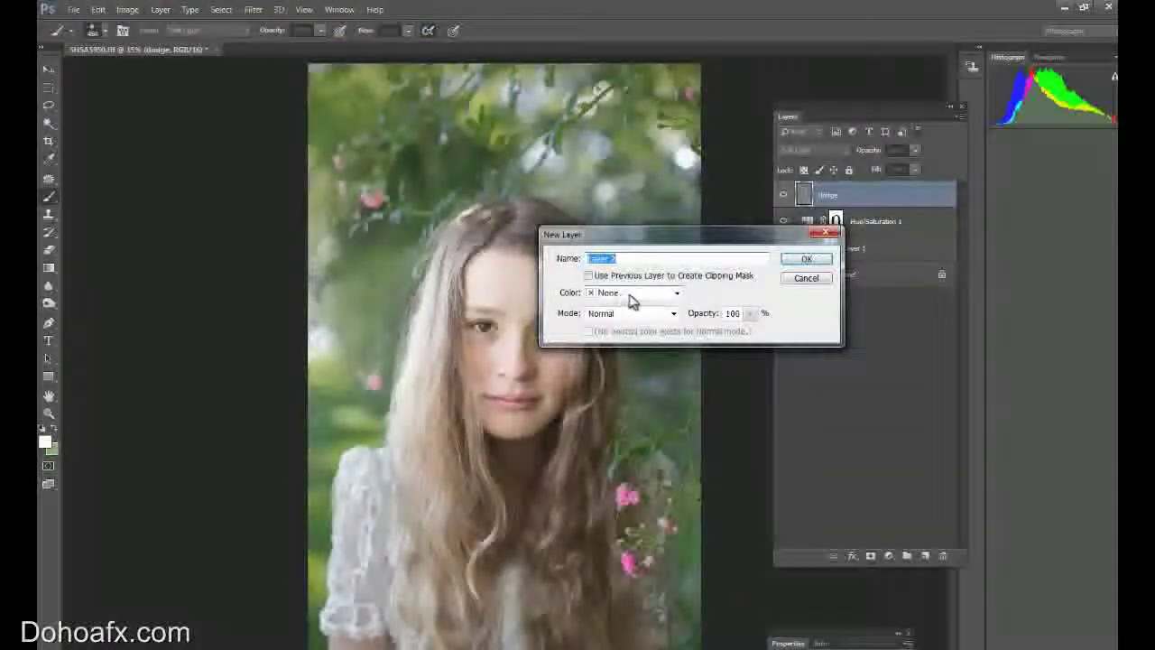
{"action": "type", "text": "burn"}
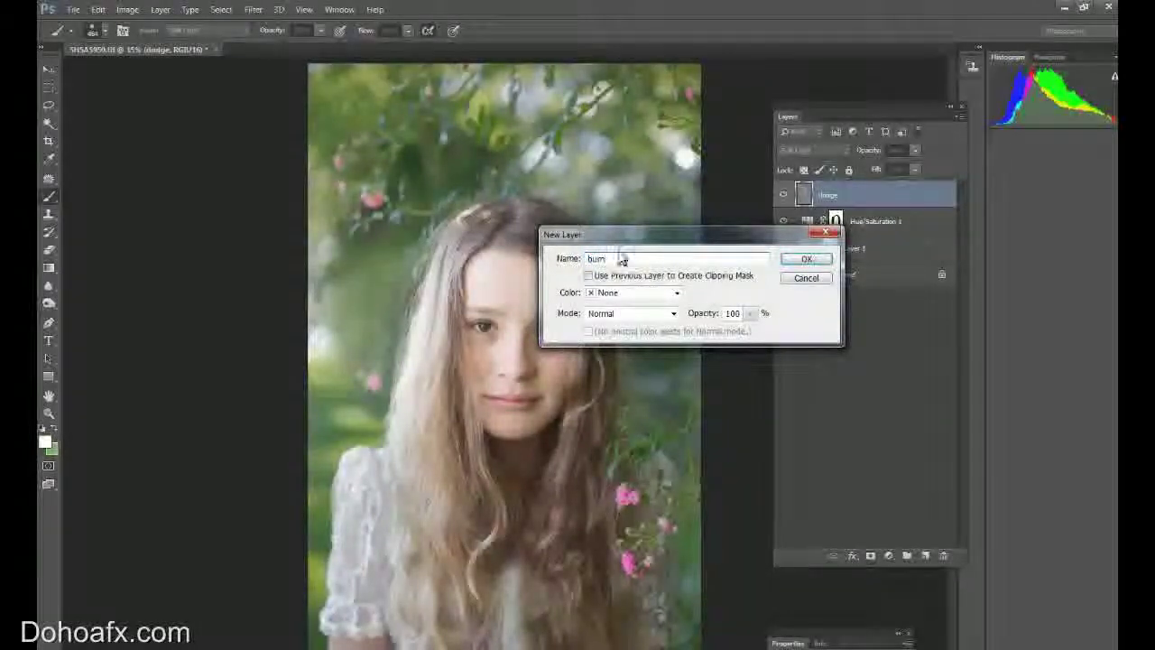
{"action": "left_click", "coordinate": [612, 295]}
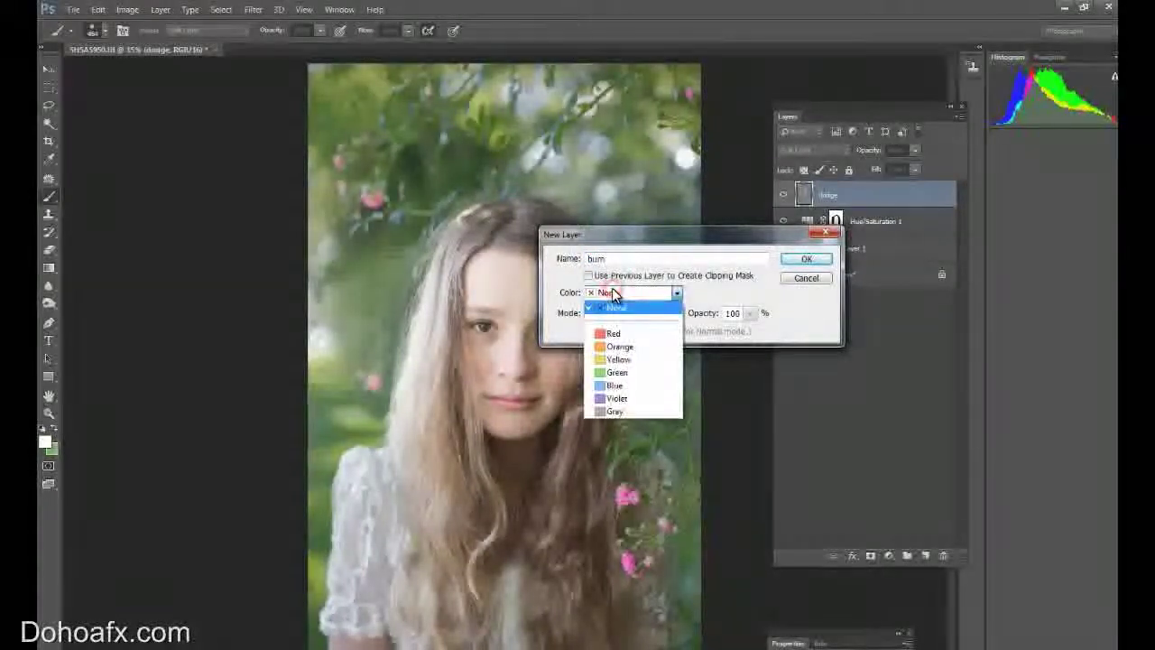
{"action": "left_click", "coordinate": [622, 411]}
{"action": "left_click", "coordinate": [652, 313]}
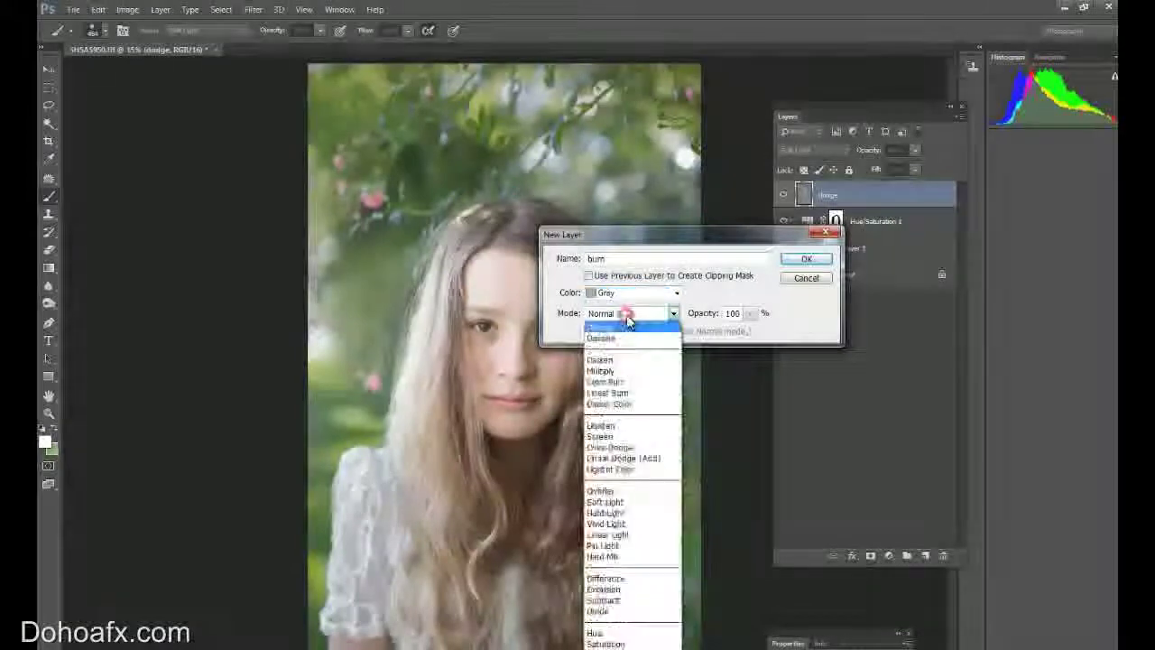
{"action": "left_click", "coordinate": [630, 503]}
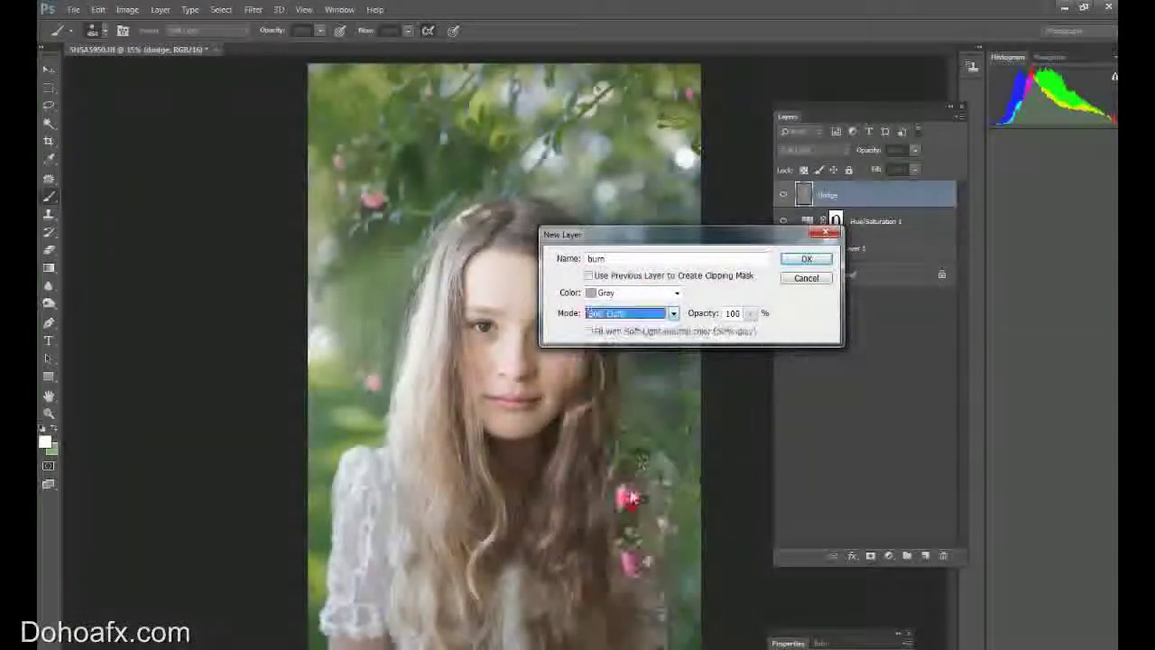
{"action": "left_click", "coordinate": [588, 331]}
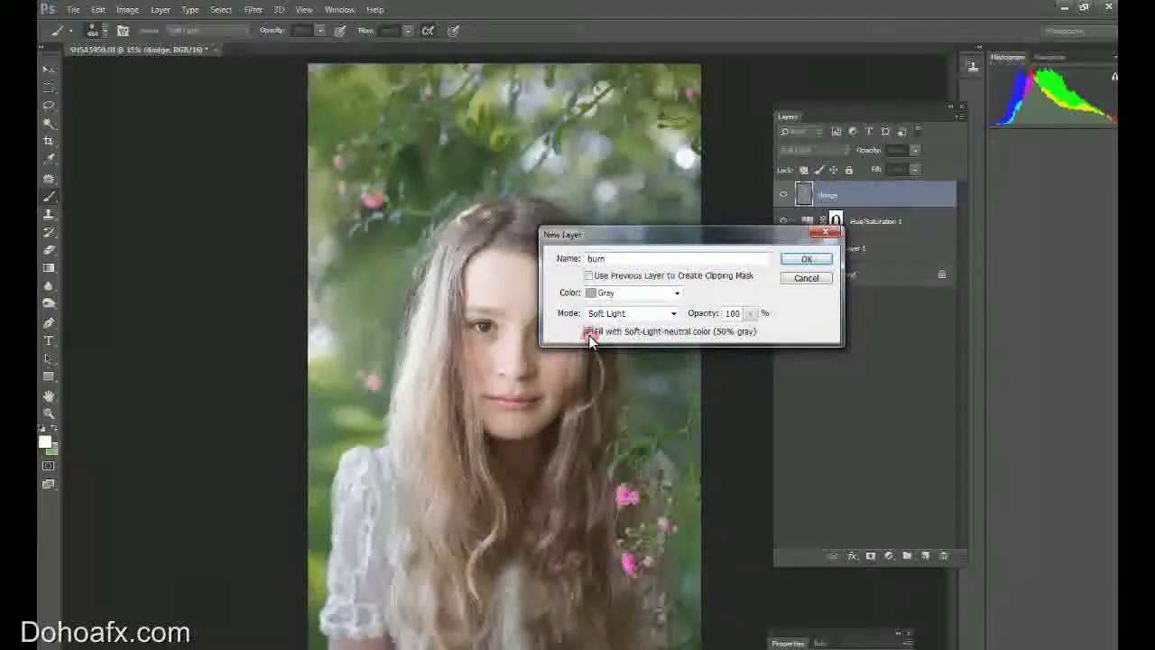
{"action": "left_click", "coordinate": [808, 261]}
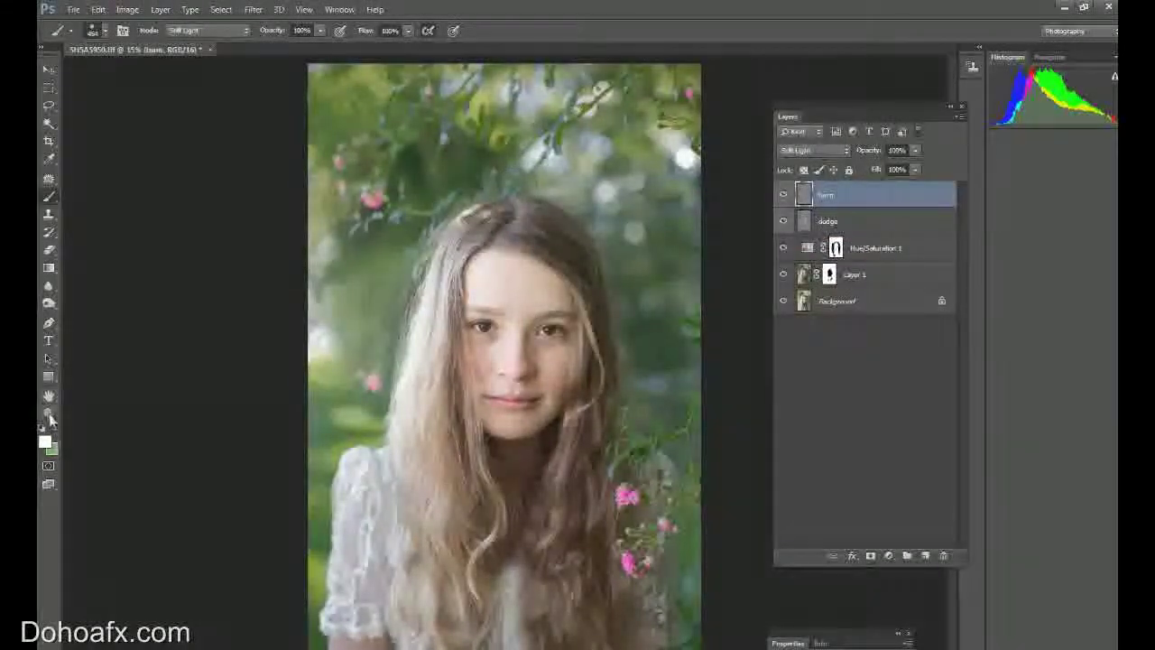
Step: Set the foreground colour to black and brush over the girl's light hair on the burn layer from crown to ends
{"action": "left_click", "coordinate": [47, 442]}
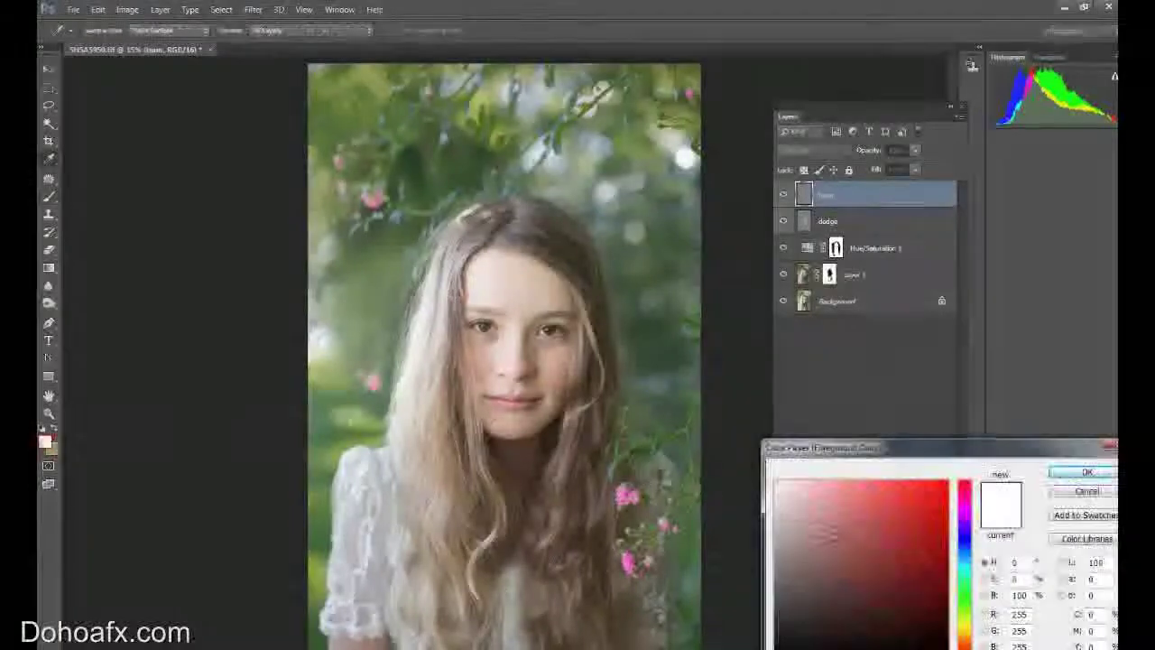
{"action": "left_click", "coordinate": [1110, 476]}
{"action": "key", "text": "b"}
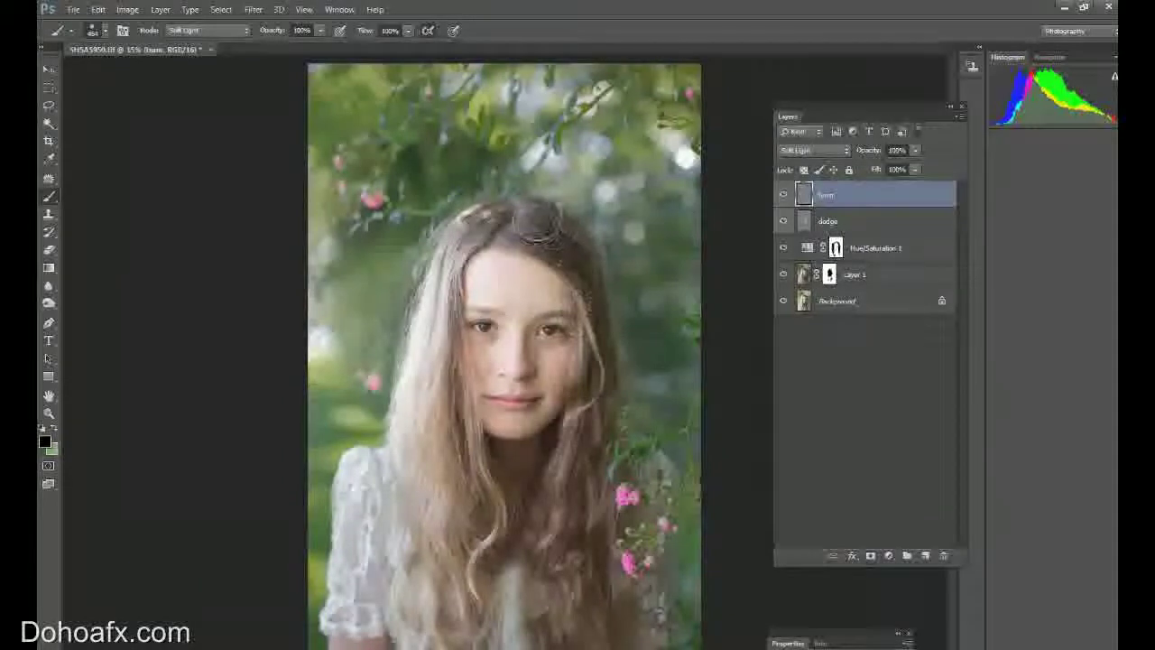
{"action": "mouse_move", "coordinate": [482, 230]}
{"action": "left_mouse_down"}
{"action": "mouse_move", "coordinate": [454, 254]}
{"action": "mouse_move", "coordinate": [432, 386]}
{"action": "mouse_move", "coordinate": [424, 361]}
{"action": "left_mouse_up"}
{"action": "left_click_drag", "start_coordinate": [423, 452], "coordinate": [440, 627]}
{"action": "mouse_move", "coordinate": [439, 324]}
{"action": "left_mouse_down"}
{"action": "mouse_move", "coordinate": [401, 462]}
{"action": "mouse_move", "coordinate": [429, 592]}
{"action": "left_mouse_up"}
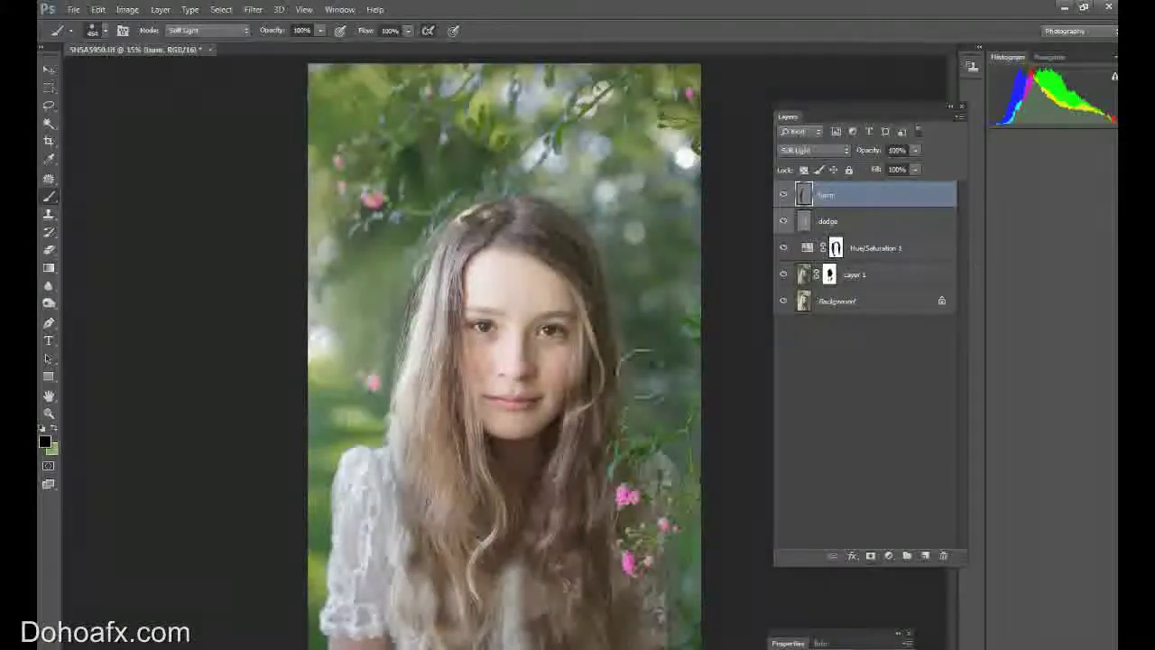
{"action": "mouse_move", "coordinate": [455, 203]}
{"action": "left_mouse_down"}
{"action": "mouse_move", "coordinate": [420, 382]}
{"action": "mouse_move", "coordinate": [465, 596]}
{"action": "left_mouse_up"}
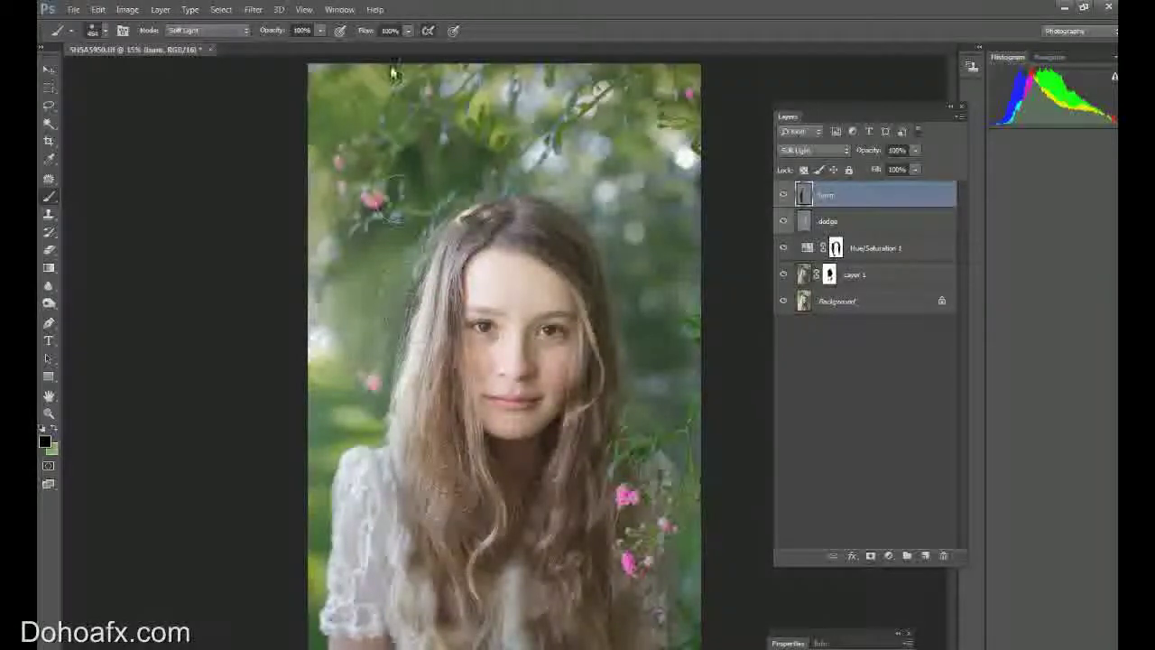
Step: Set the burn layer's opacity to 49%
{"action": "left_click_drag", "start_coordinate": [914, 150], "coordinate": [885, 168]}
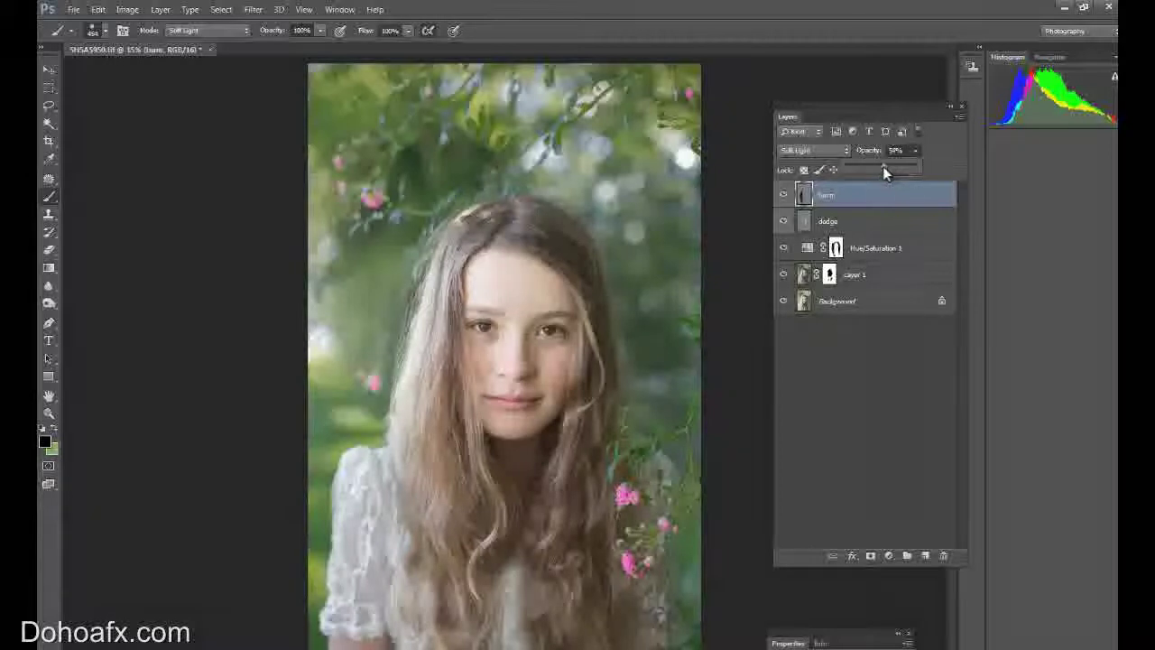
{"action": "left_click_drag", "start_coordinate": [882, 167], "coordinate": [882, 167]}
{"action": "left_click_drag", "start_coordinate": [880, 170], "coordinate": [879, 170]}
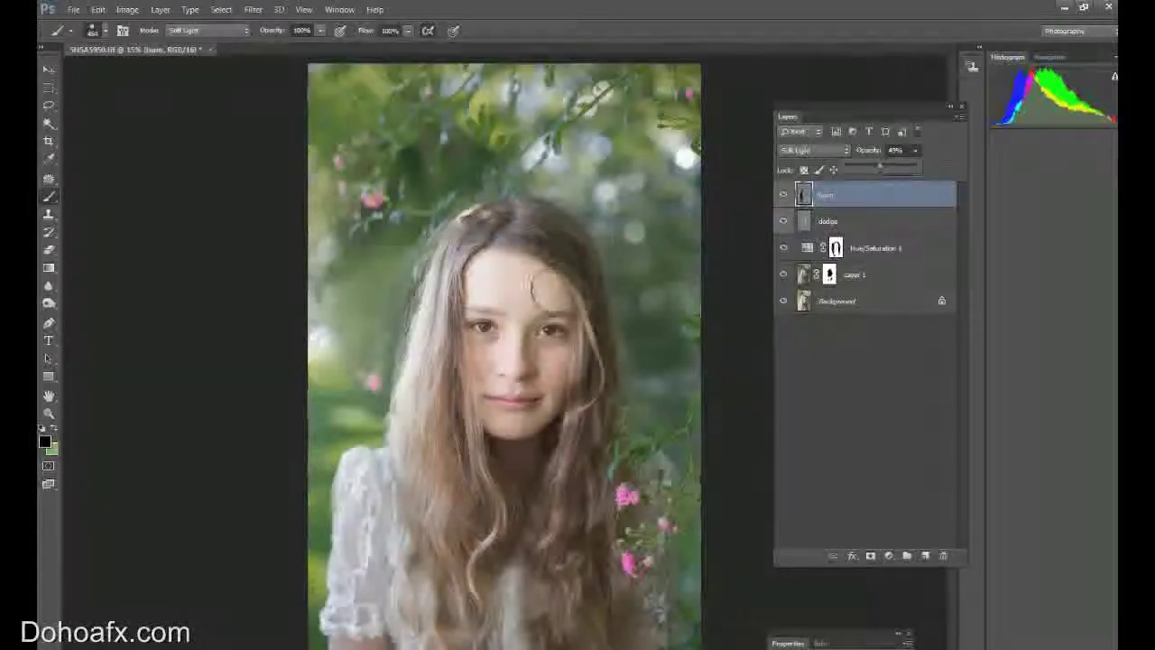
Step: Make the dodge layer active for brushing and set the foreground colour to pure white
{"action": "left_click", "coordinate": [105, 30]}
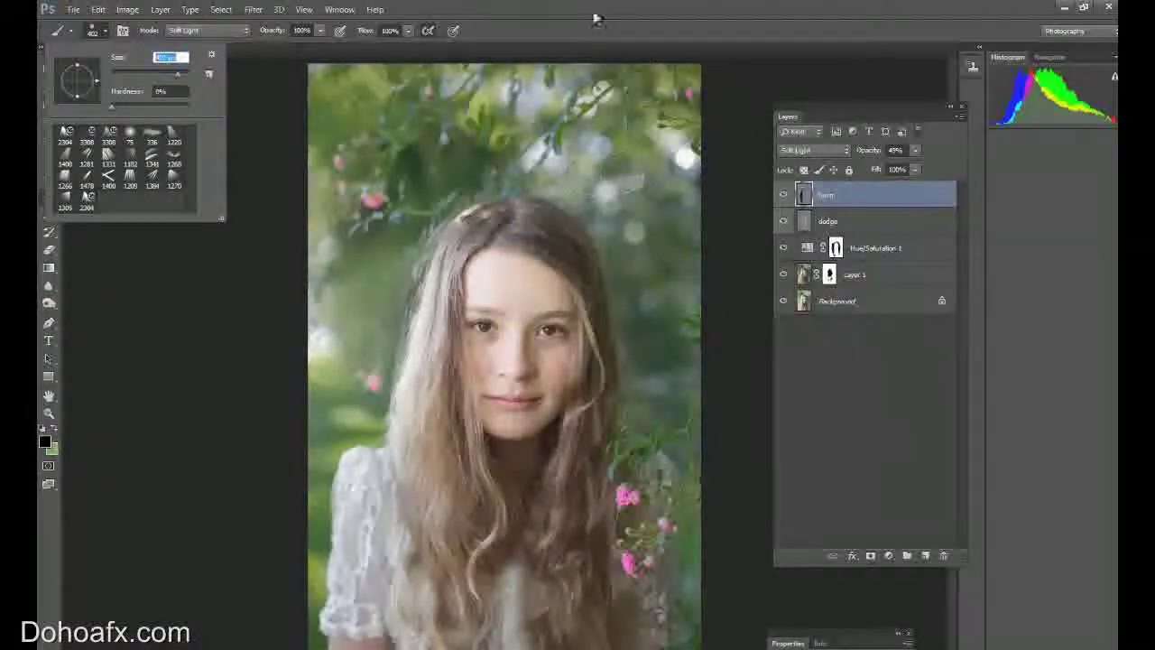
{"action": "left_click", "coordinate": [789, 86]}
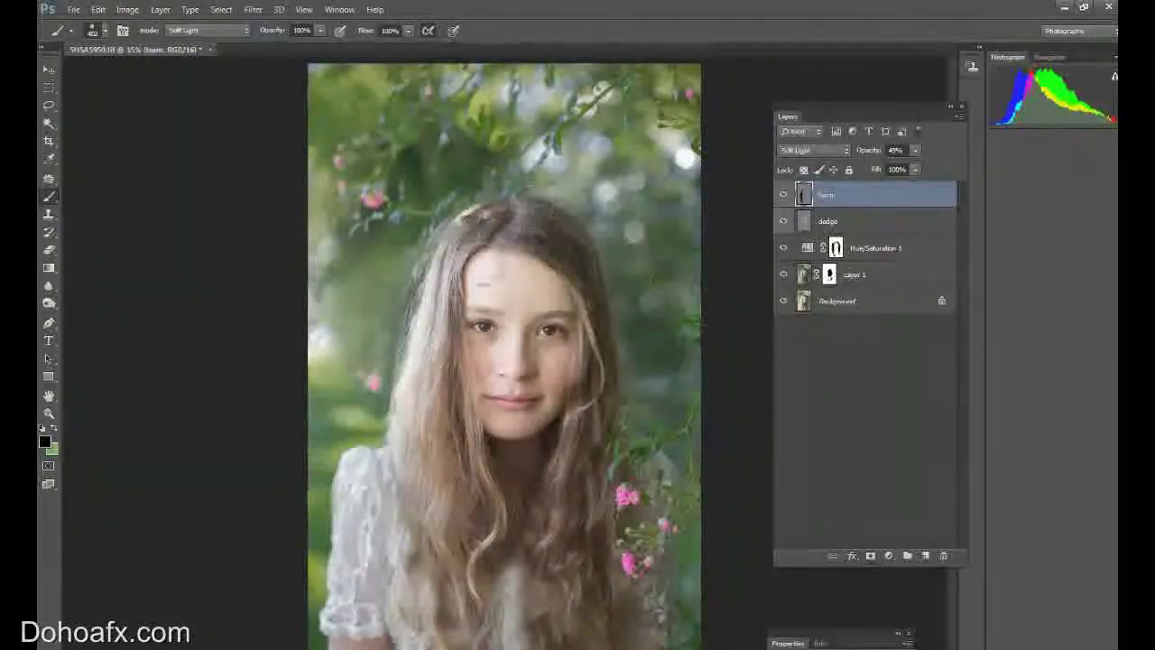
{"action": "left_click", "coordinate": [49, 413]}
{"action": "left_click_drag", "start_coordinate": [541, 367], "coordinate": [526, 295]}
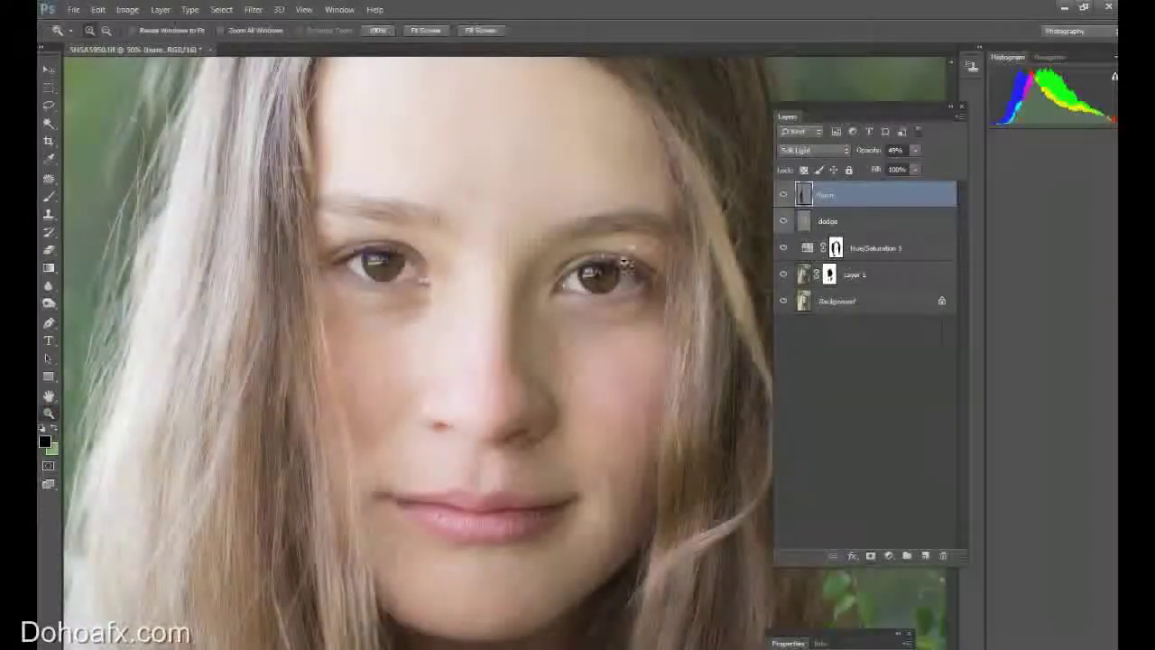
{"action": "left_click", "coordinate": [842, 221]}
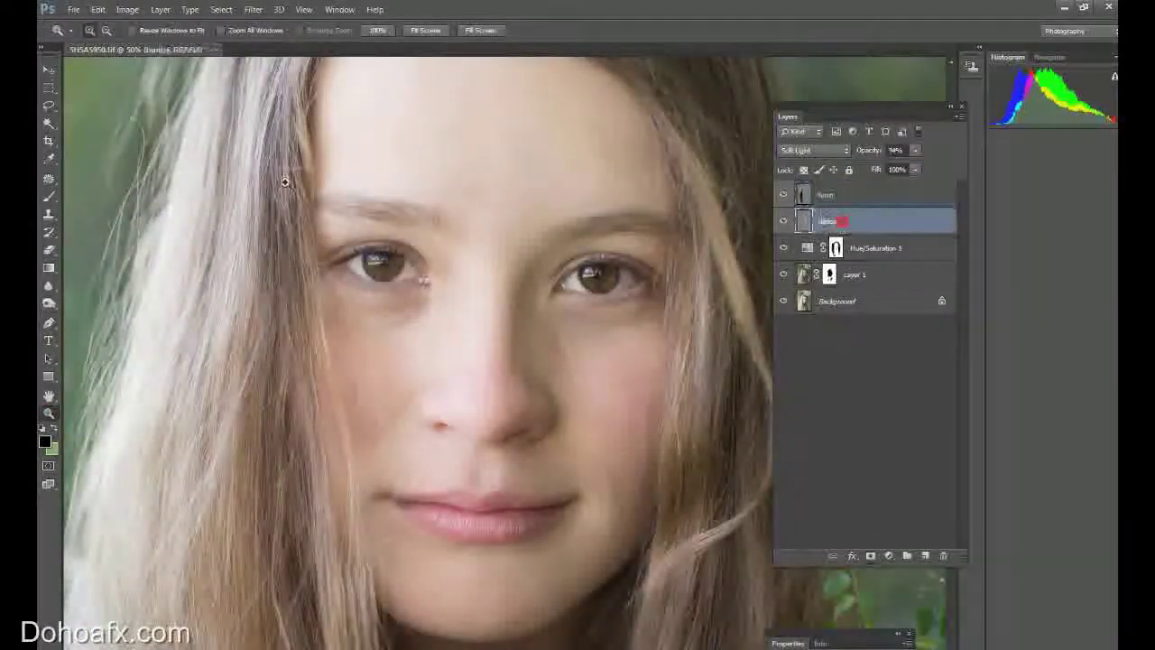
{"action": "left_click", "coordinate": [50, 196]}
{"action": "left_click", "coordinate": [46, 441]}
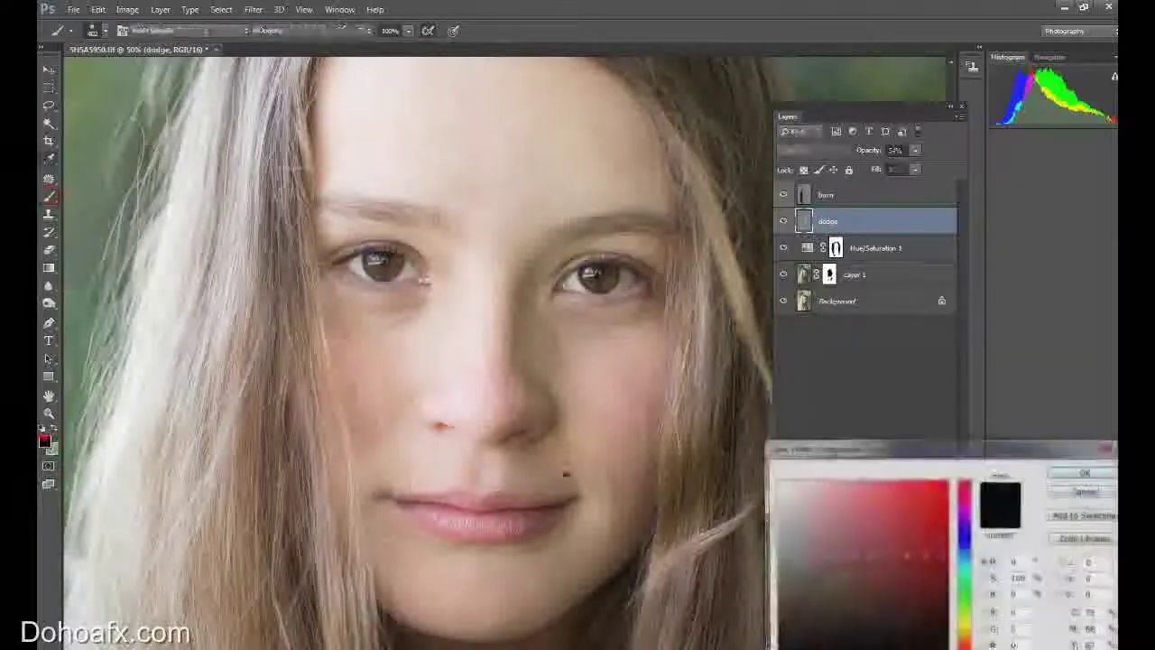
{"action": "left_click", "coordinate": [796, 503]}
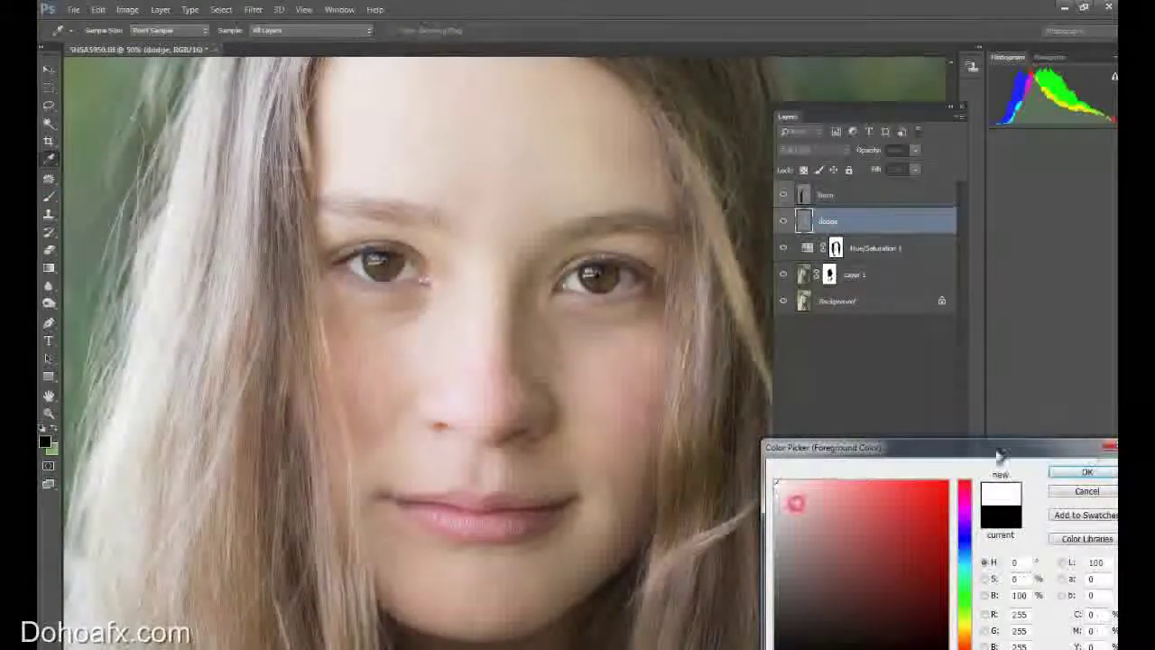
{"action": "left_click", "coordinate": [1102, 474]}
Step: Paint a highlight in the eye on the dodge layer with a much smaller brush, and compare it with the layer hidden
{"action": "left_click", "coordinate": [100, 30]}
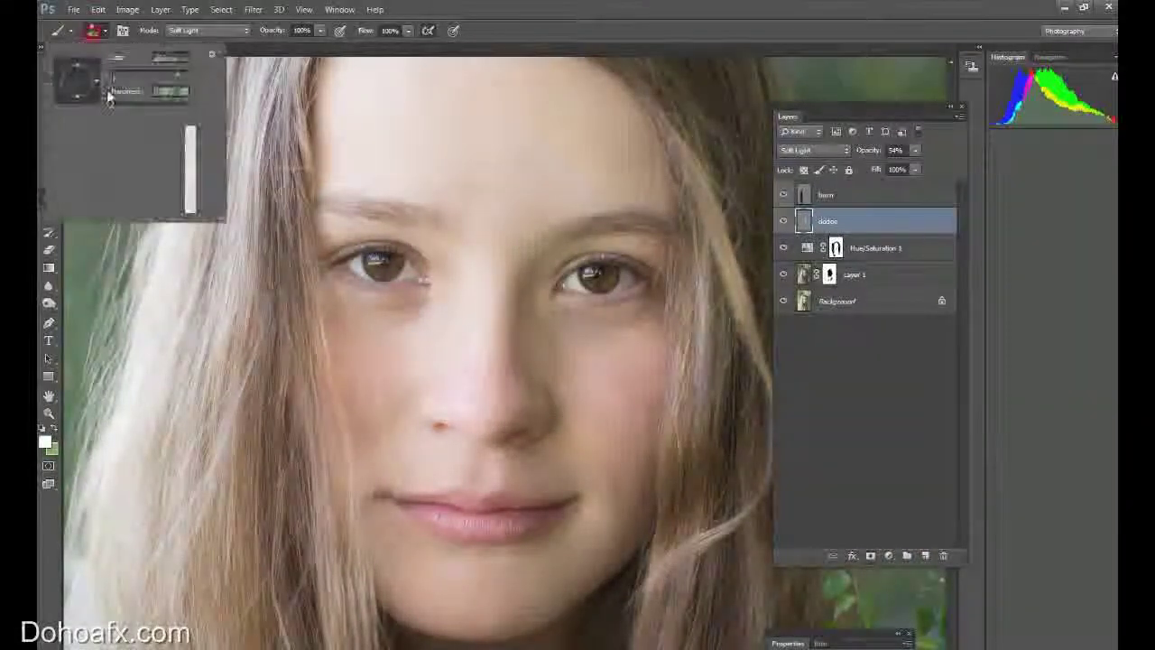
{"action": "left_click", "coordinate": [120, 74]}
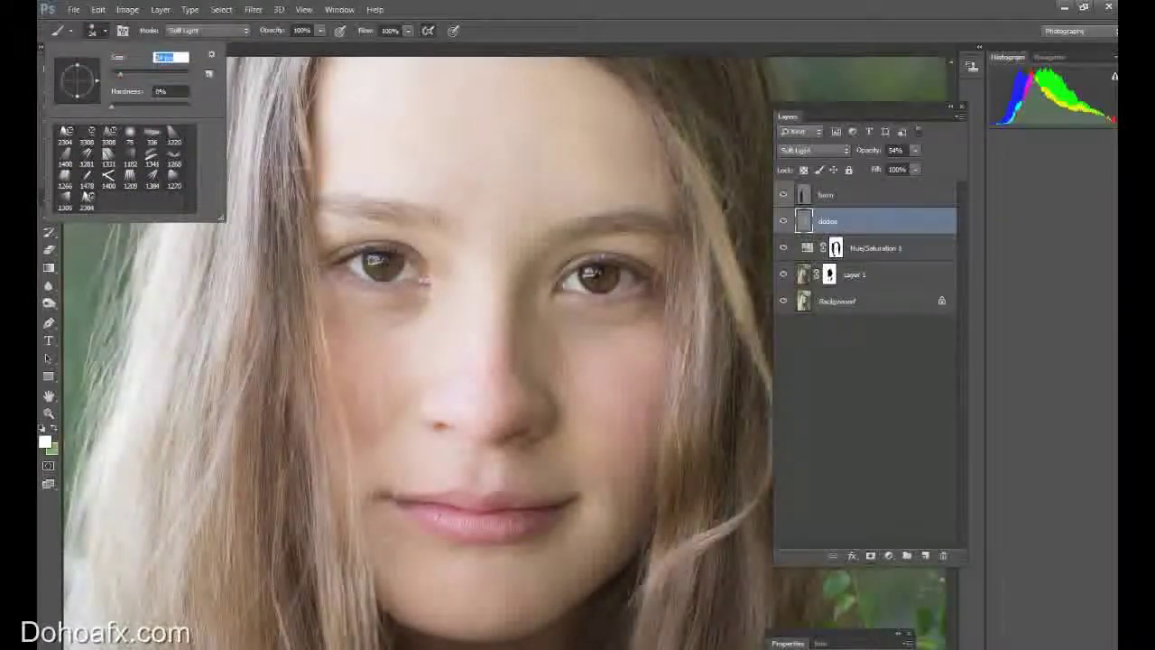
{"action": "left_click", "coordinate": [377, 261]}
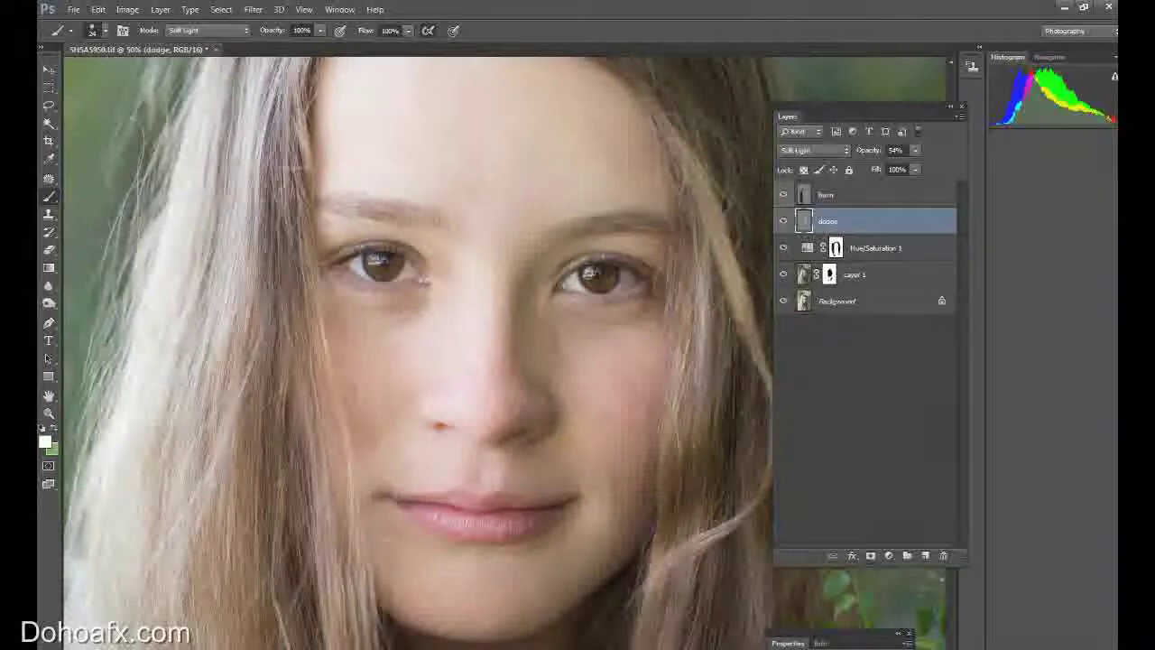
{"action": "left_click", "coordinate": [784, 221]}
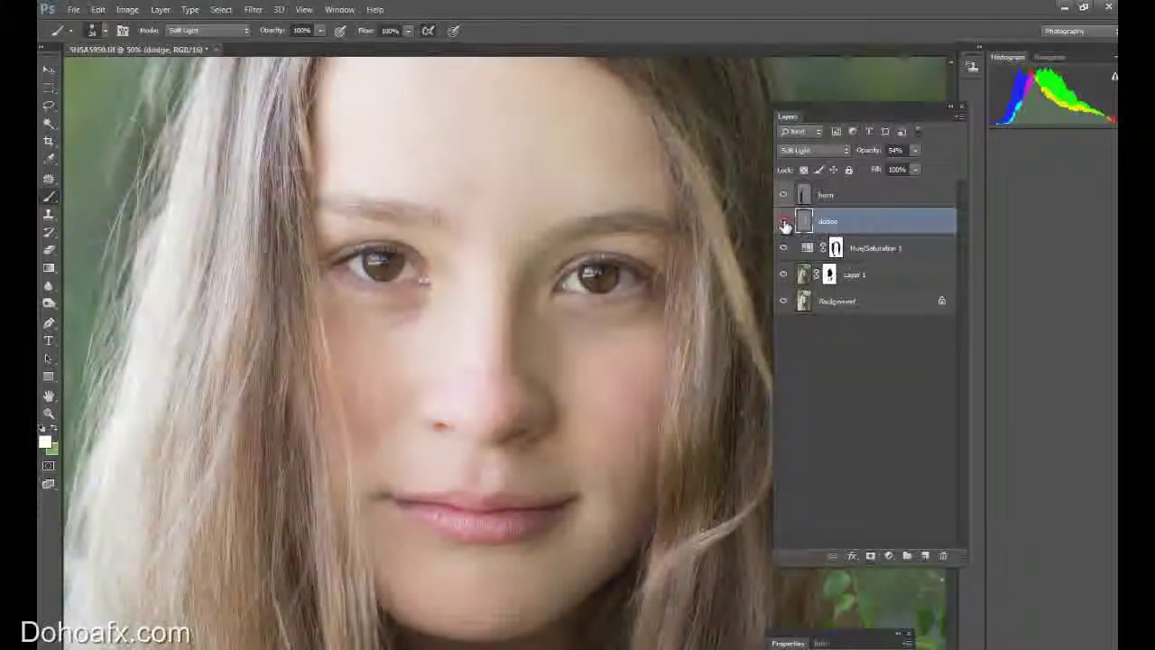
{"action": "left_click", "coordinate": [784, 221]}
{"action": "left_click", "coordinate": [785, 221]}
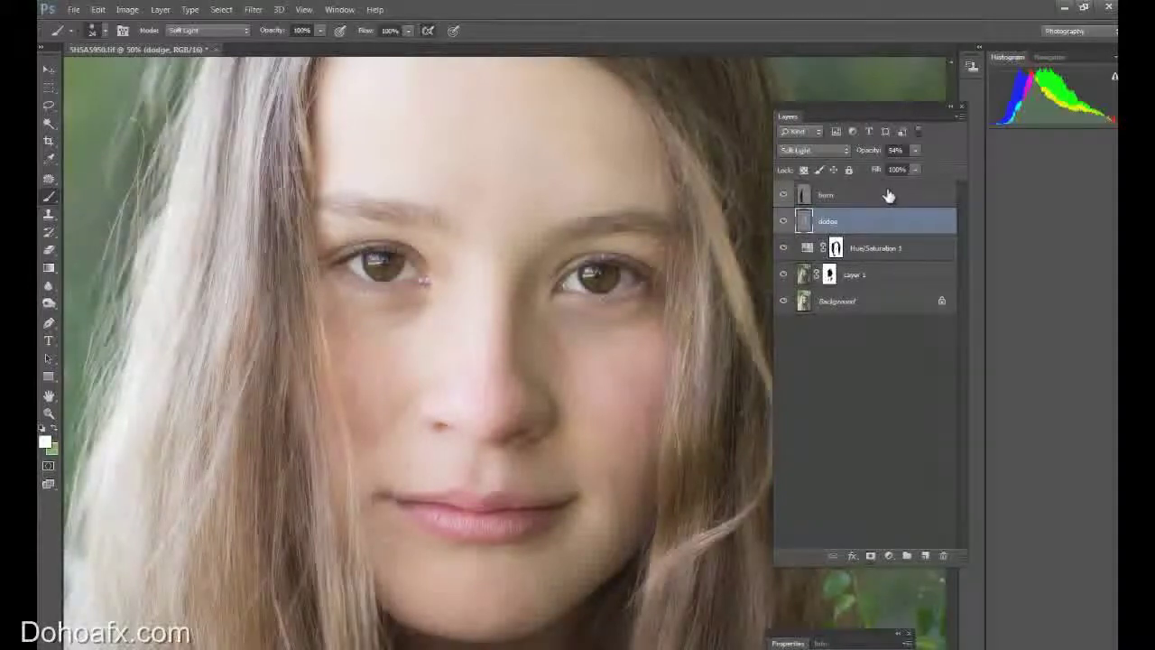
Step: Enlarge the brush and paint white along the lighter hair strands below the chin, beside the pink flowers, on the dodge layer
{"action": "left_click_drag", "start_coordinate": [863, 113], "coordinate": [929, 125]}
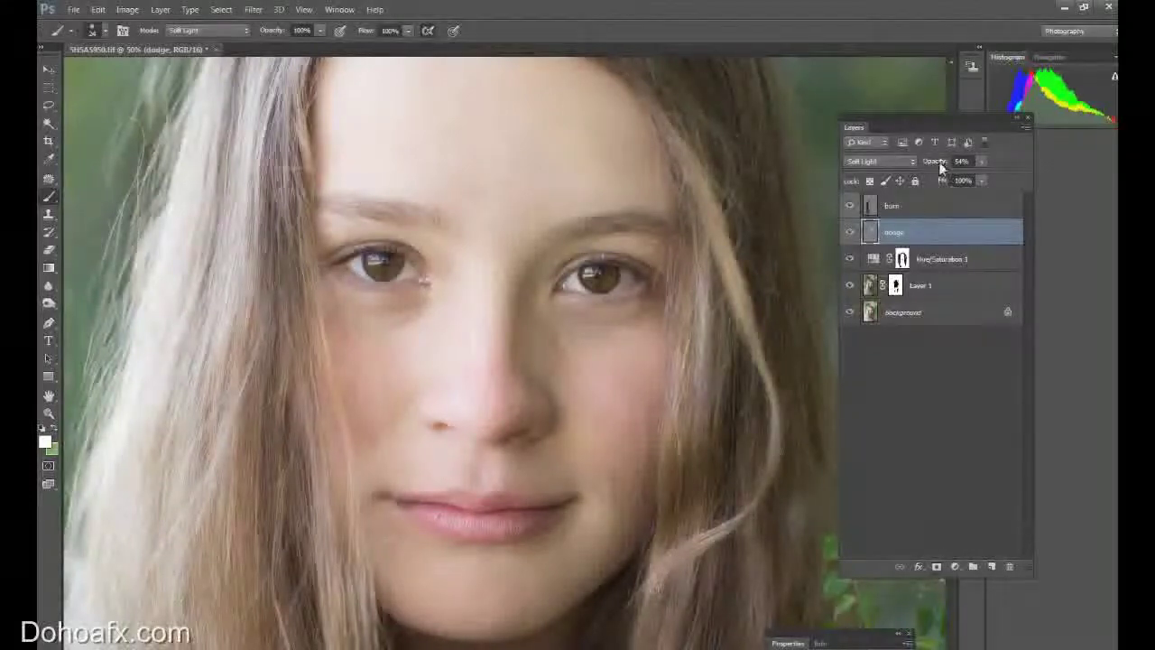
{"action": "left_click_drag", "start_coordinate": [944, 119], "coordinate": [295, 195]}
{"action": "left_click_drag", "start_coordinate": [950, 352], "coordinate": [947, 459]}
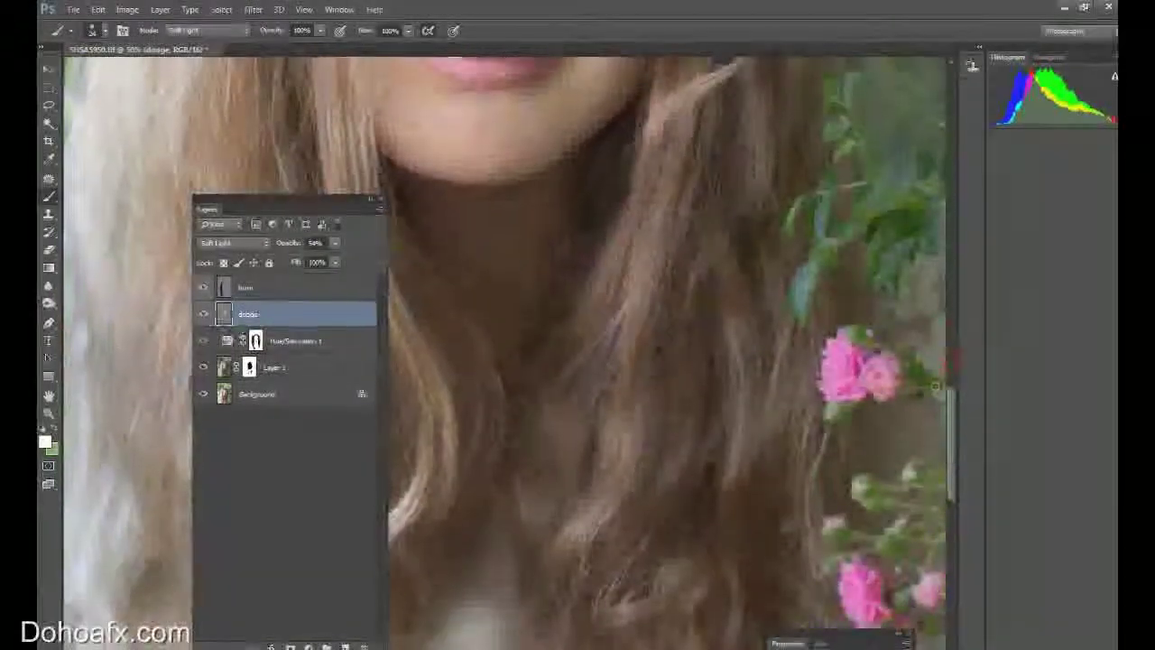
{"action": "left_click", "coordinate": [99, 34]}
{"action": "left_click", "coordinate": [144, 77]}
{"action": "left_click_drag", "start_coordinate": [281, 197], "coordinate": [118, 177]}
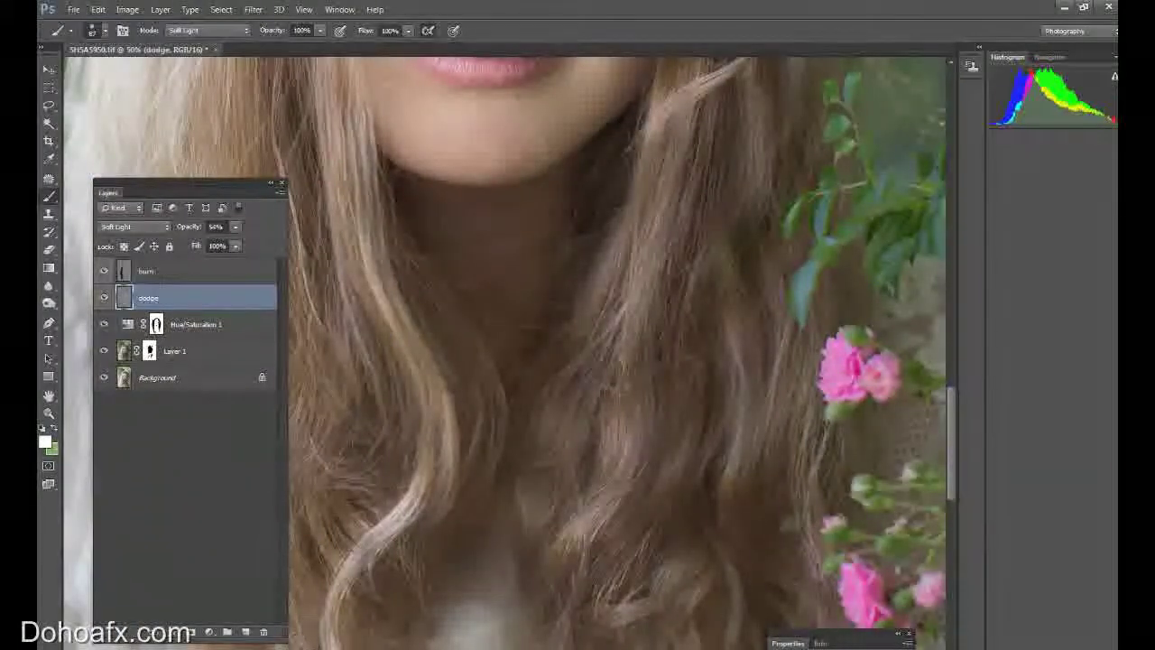
{"action": "mouse_move", "coordinate": [658, 233]}
{"action": "left_mouse_down"}
{"action": "mouse_move", "coordinate": [662, 266]}
{"action": "mouse_move", "coordinate": [580, 635]}
{"action": "left_mouse_up"}
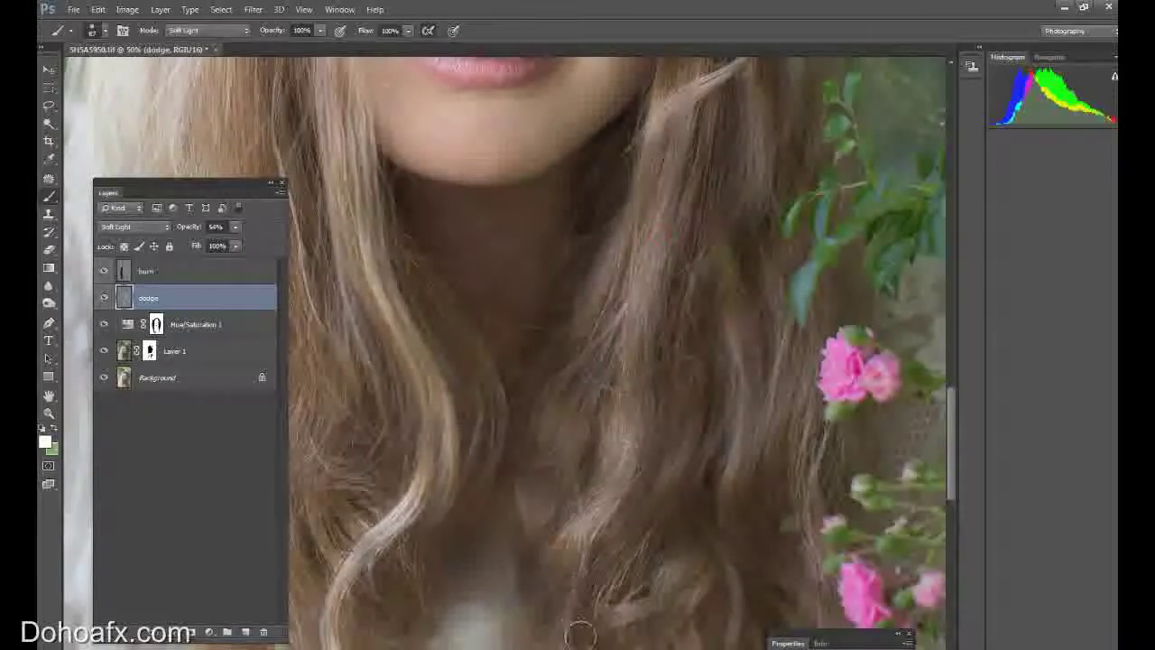
{"action": "left_click_drag", "start_coordinate": [738, 355], "coordinate": [722, 513]}
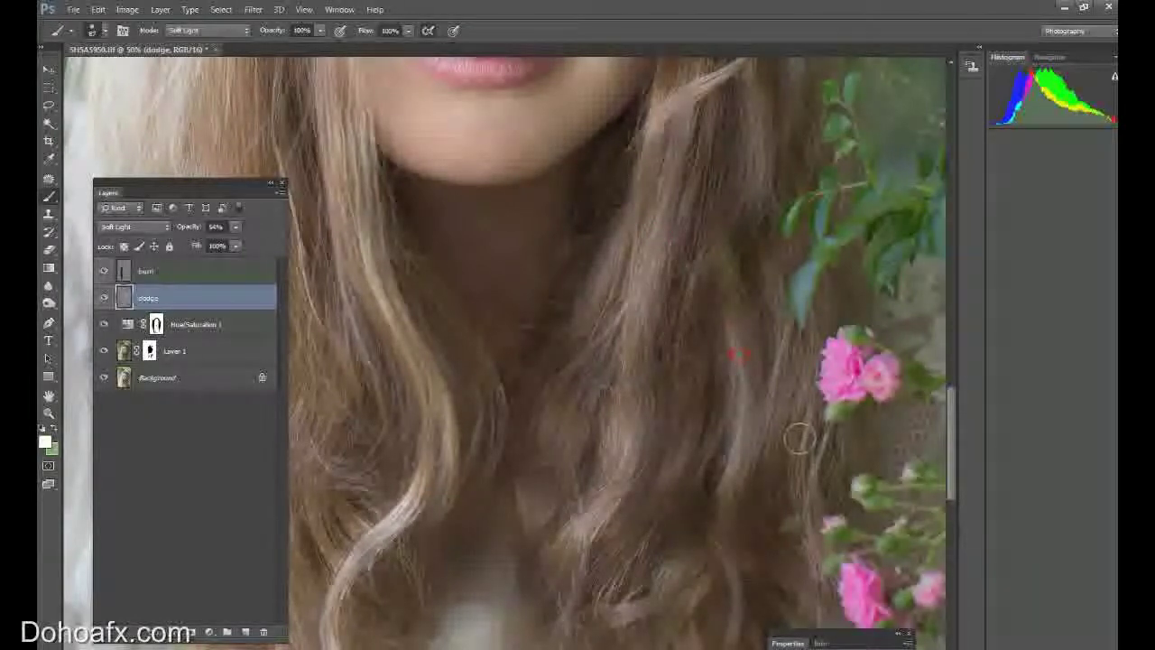
{"action": "left_click_drag", "start_coordinate": [799, 438], "coordinate": [809, 552]}
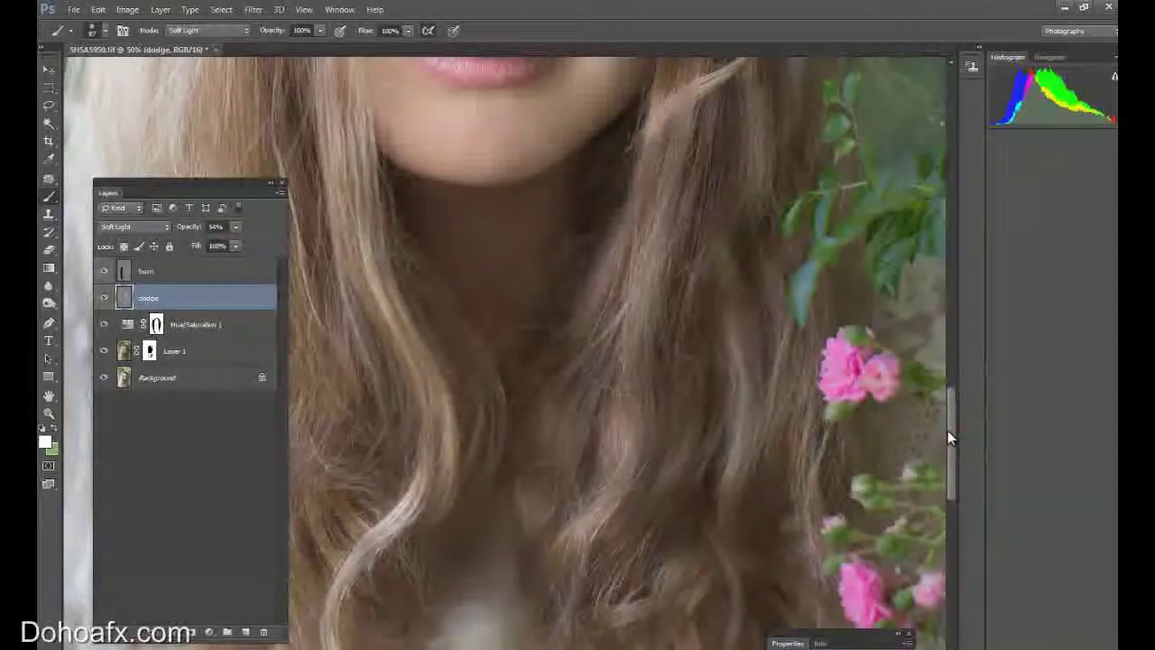
Step: Compare the whole portrait with the burn and dodge layers hidden and shown
{"action": "left_click_drag", "start_coordinate": [959, 440], "coordinate": [958, 352]}
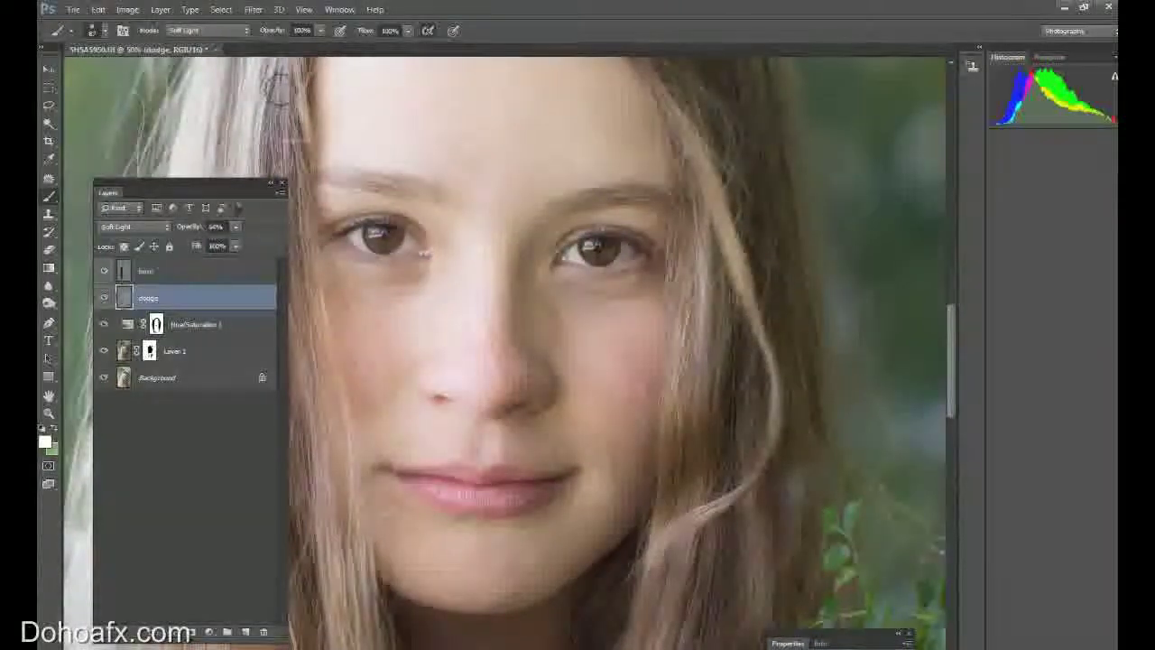
{"action": "left_click_drag", "start_coordinate": [213, 188], "coordinate": [544, 122]}
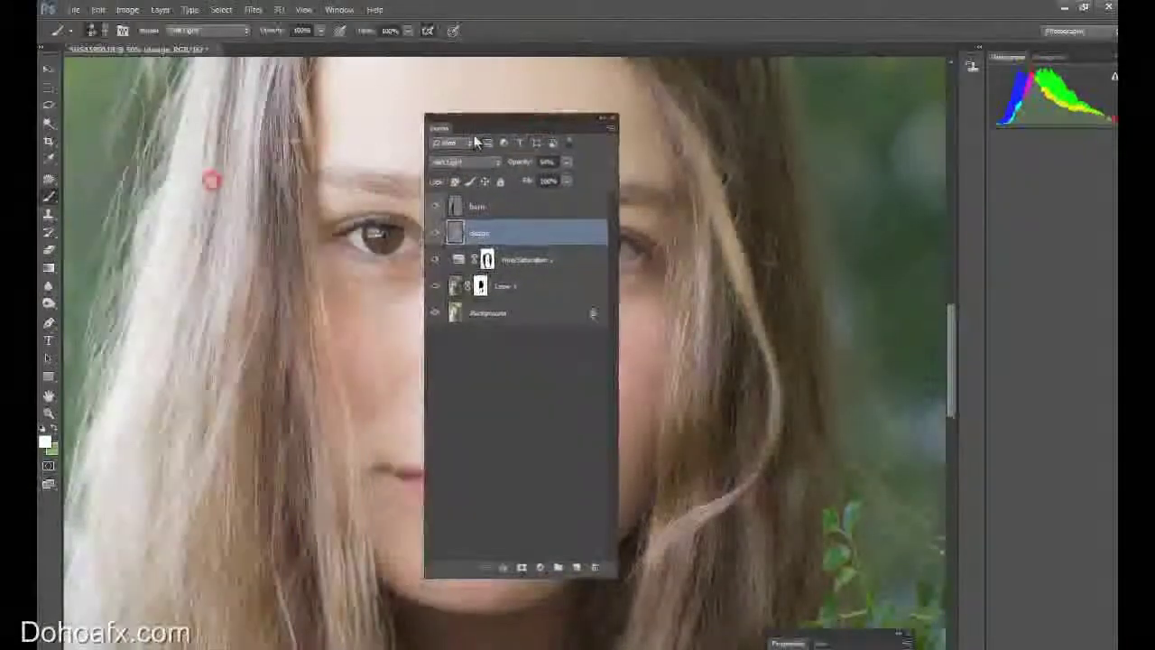
{"action": "left_click", "coordinate": [306, 11]}
{"action": "left_click", "coordinate": [332, 124]}
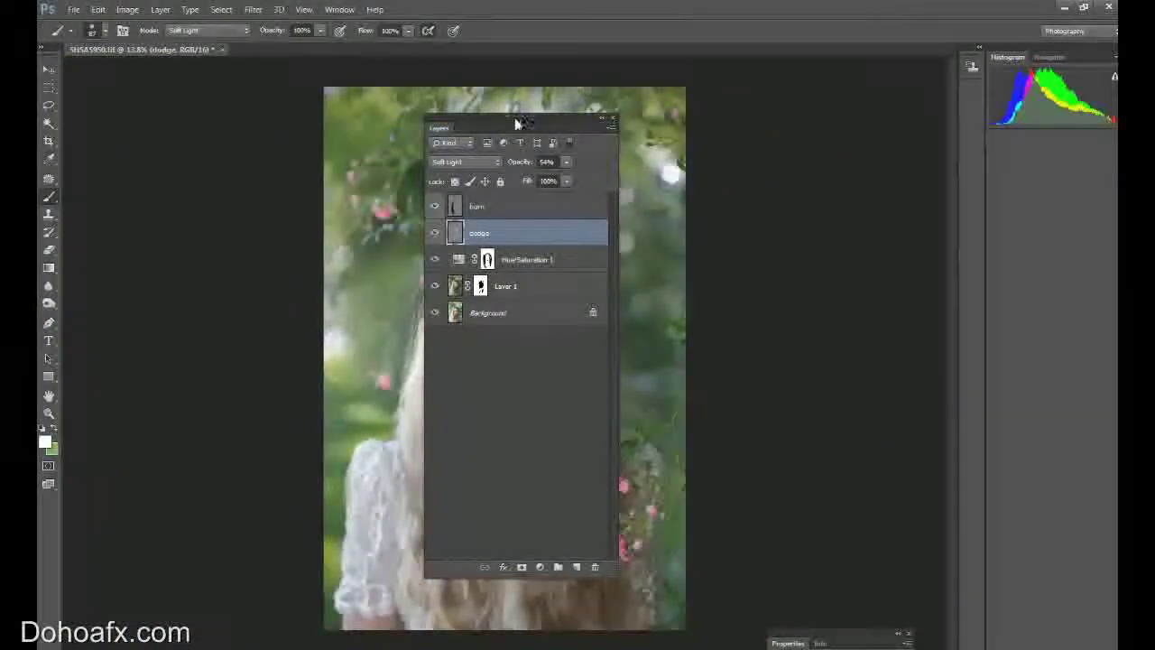
{"action": "left_click_drag", "start_coordinate": [517, 124], "coordinate": [207, 92]}
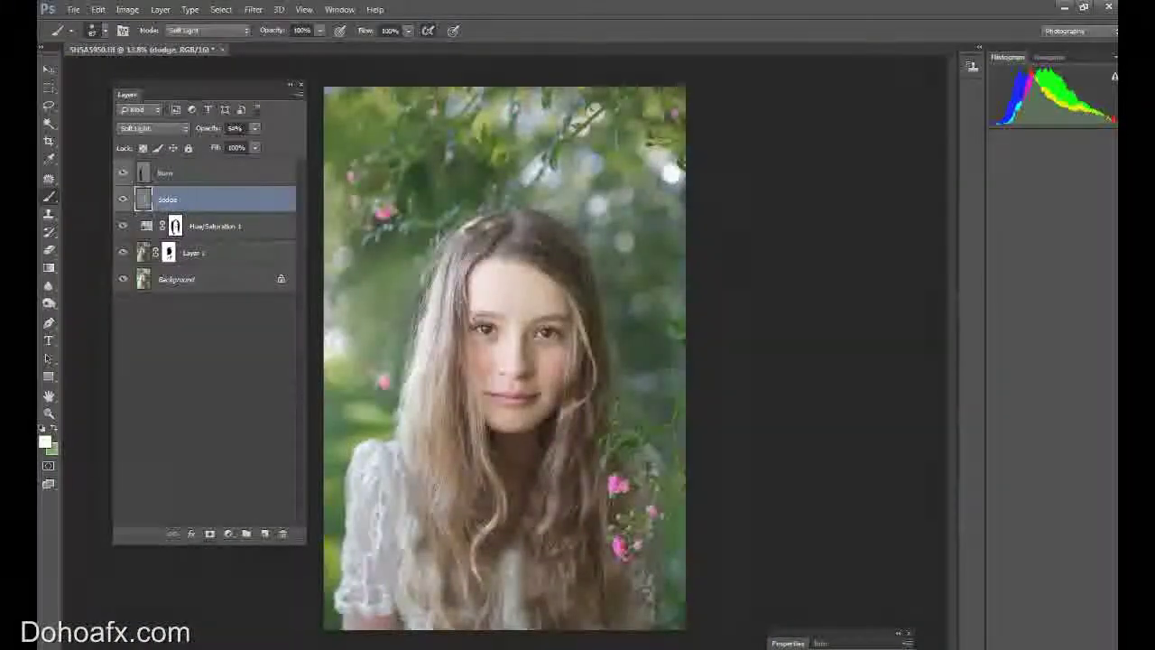
{"action": "left_click", "coordinate": [124, 173]}
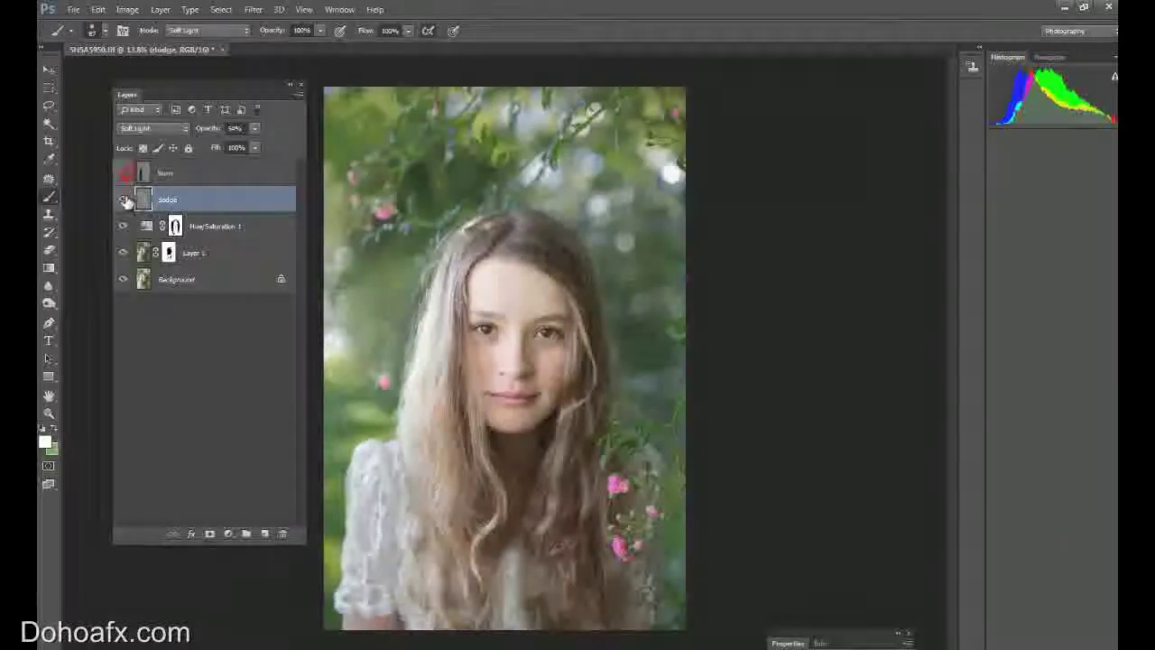
{"action": "left_click", "coordinate": [125, 197]}
{"action": "left_click", "coordinate": [125, 200]}
{"action": "left_click", "coordinate": [124, 174]}
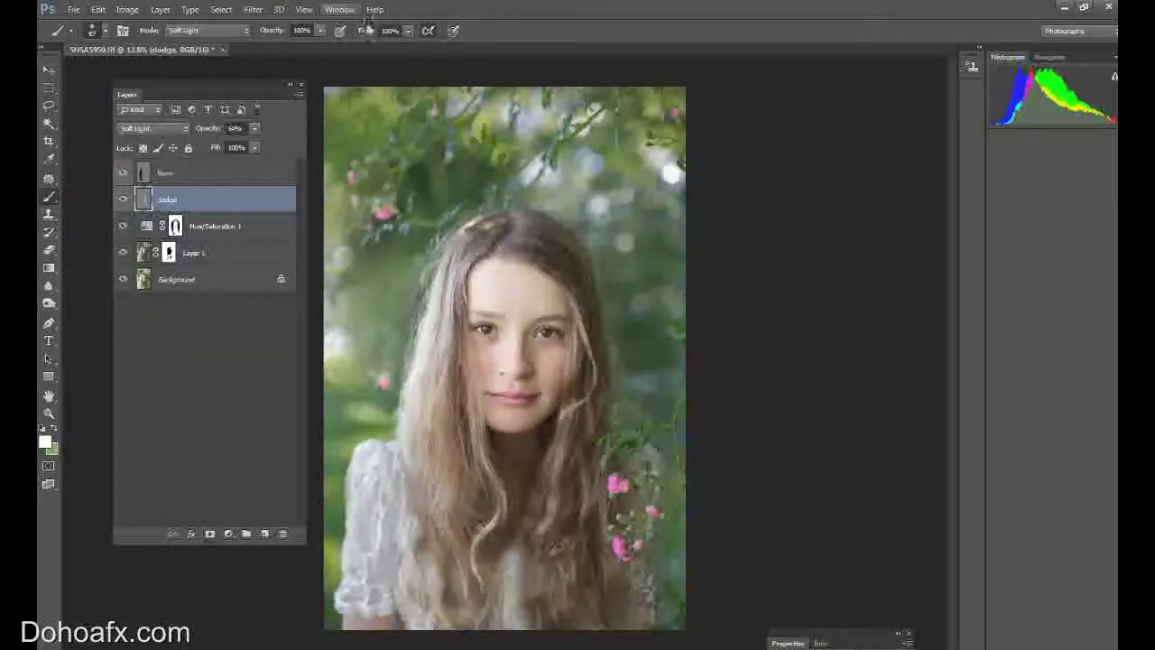
Step: Group the burn, dodge, Hue/Saturation 1 and Layer 1 layers under the name "dodge etc" and add a white layer mask to the group
{"action": "left_click", "coordinate": [217, 173]}
{"action": "left_click", "coordinate": [216, 253], "text": "shift"}
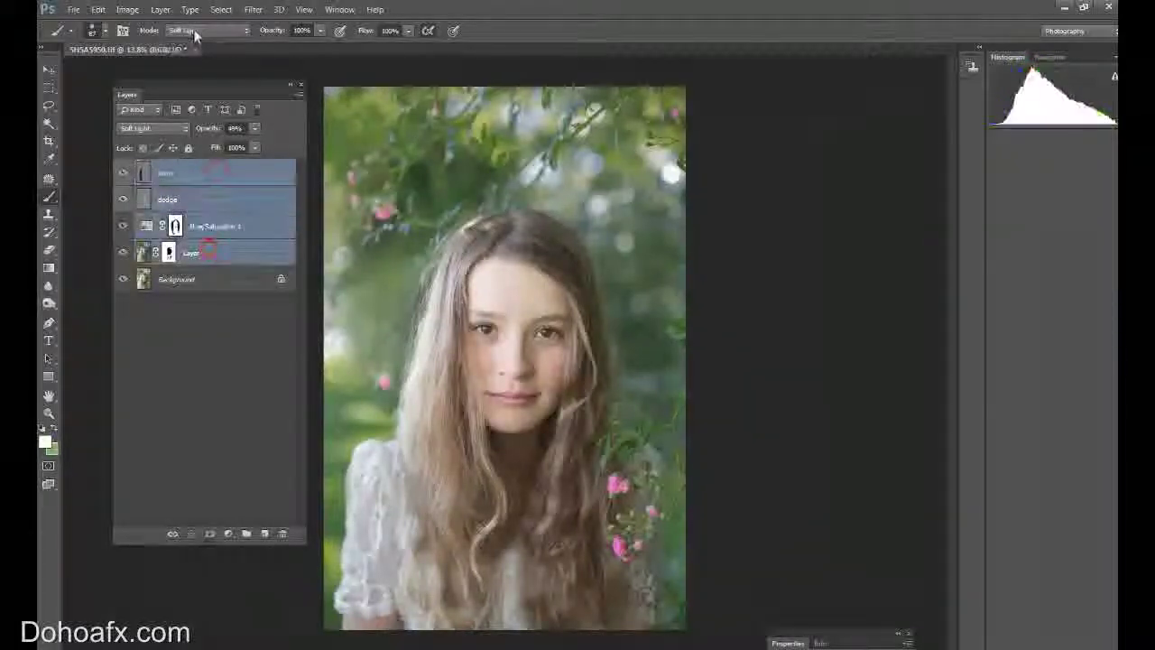
{"action": "left_click", "coordinate": [159, 10]}
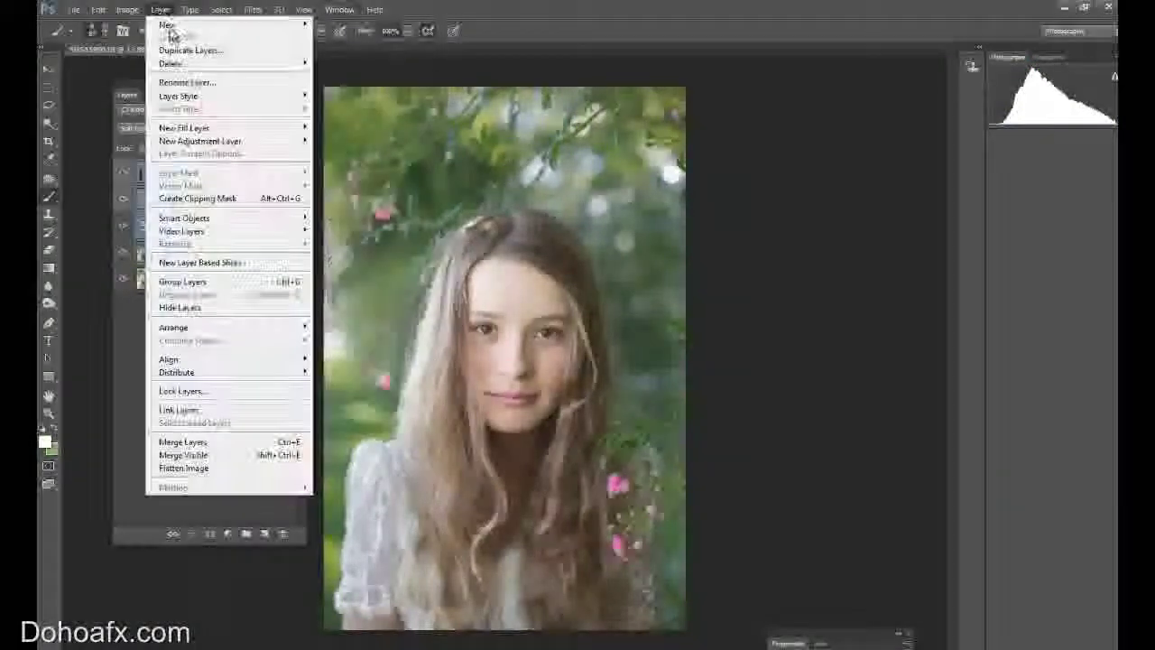
{"action": "mouse_move", "coordinate": [176, 25]}
{"action": "left_click", "coordinate": [336, 57]}
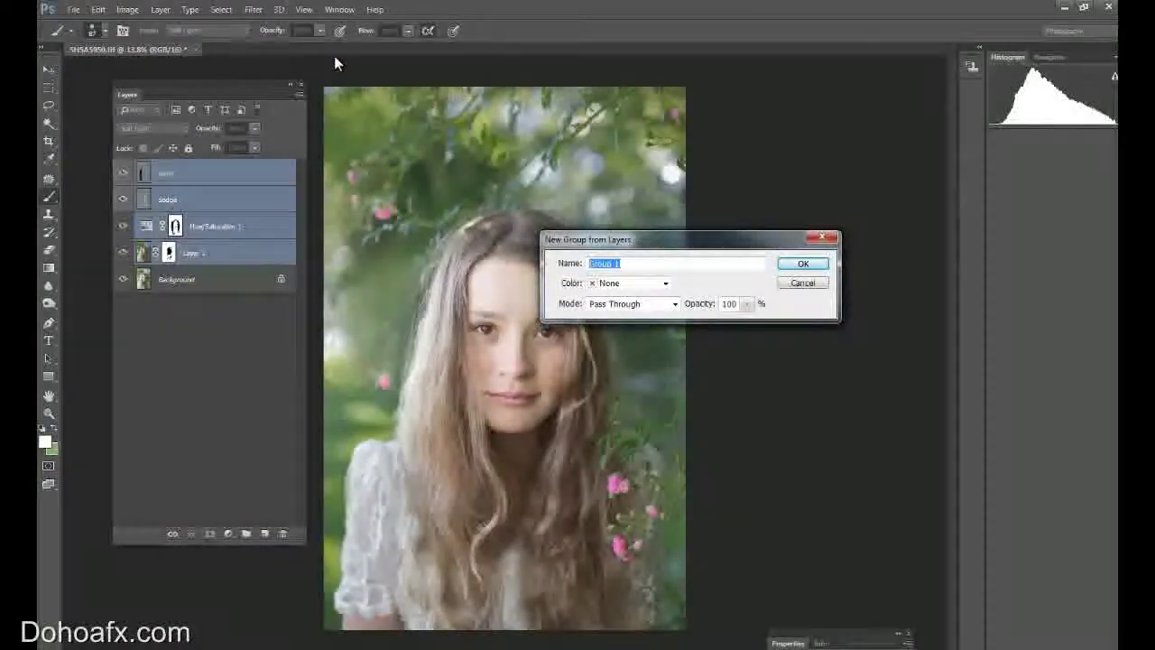
{"action": "type", "text": "dodge burn"}
{"action": "key", "text": "Return"}
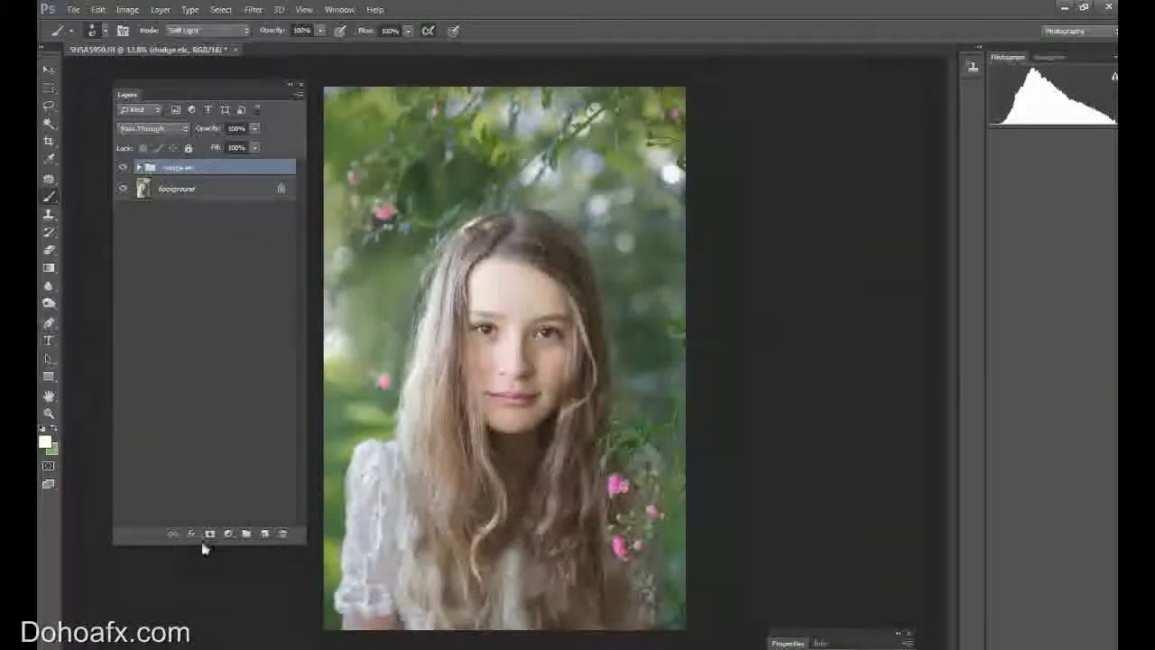
{"action": "left_click", "coordinate": [209, 534]}
Step: Compare the original portrait with the retouched version by toggling the dodge etc group's visibility
{"action": "left_click", "coordinate": [122, 177]}
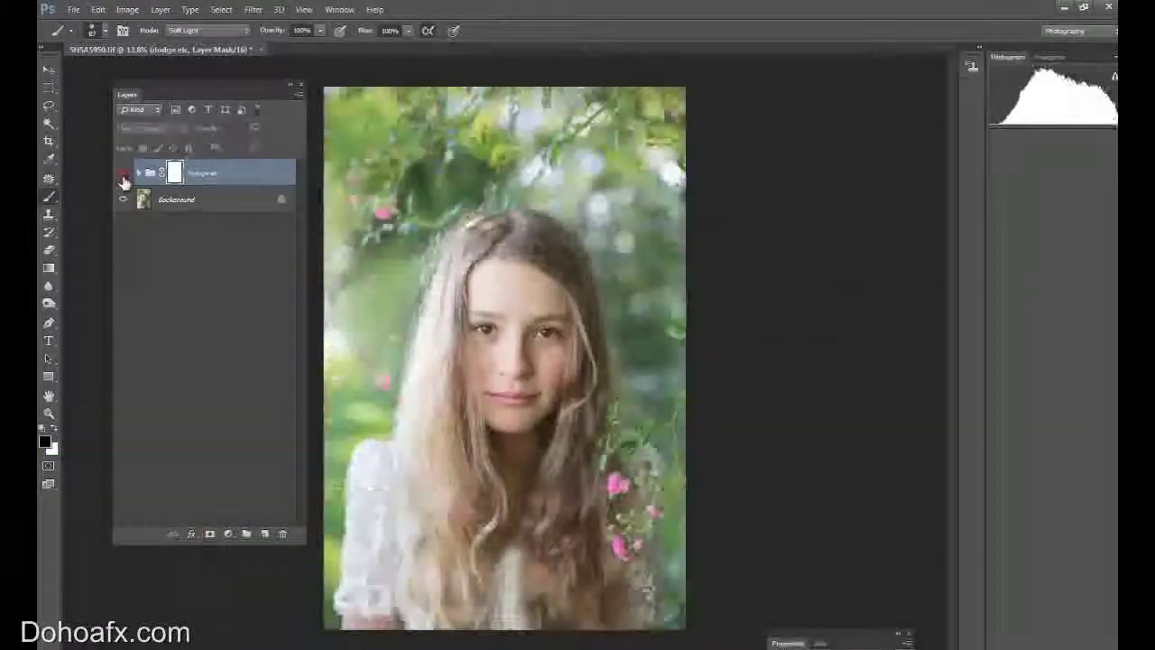
{"action": "left_click", "coordinate": [122, 178]}
{"action": "left_click", "coordinate": [123, 175]}
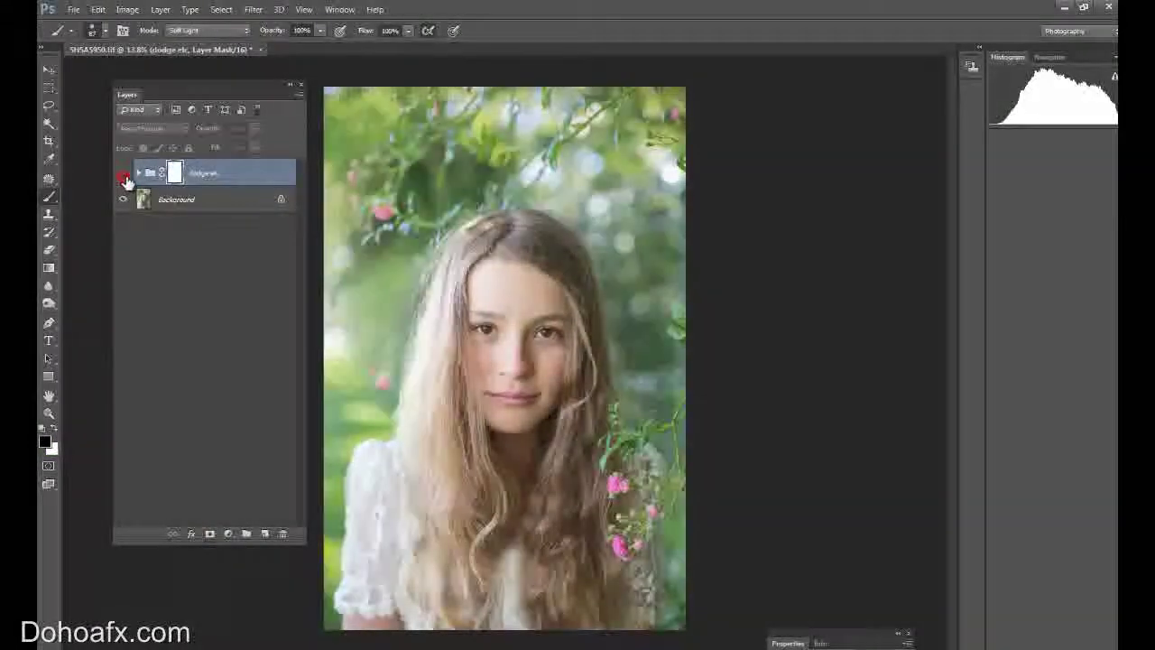
{"action": "left_click", "coordinate": [125, 176]}
{"action": "left_click", "coordinate": [123, 176]}
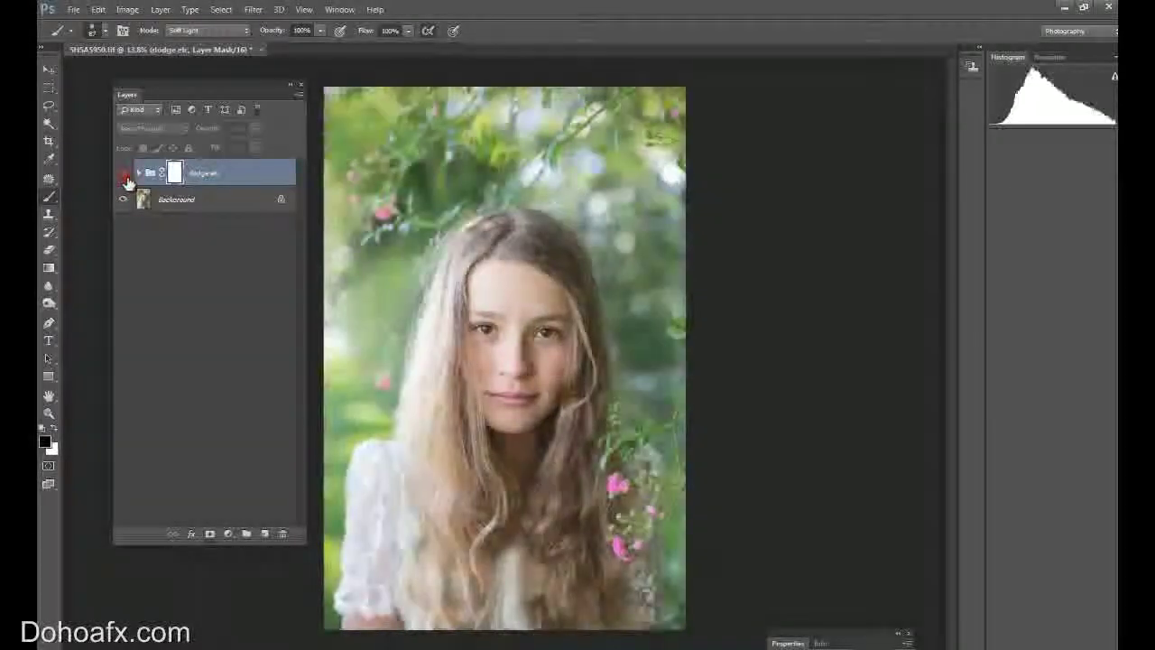
{"action": "left_click", "coordinate": [124, 175]}
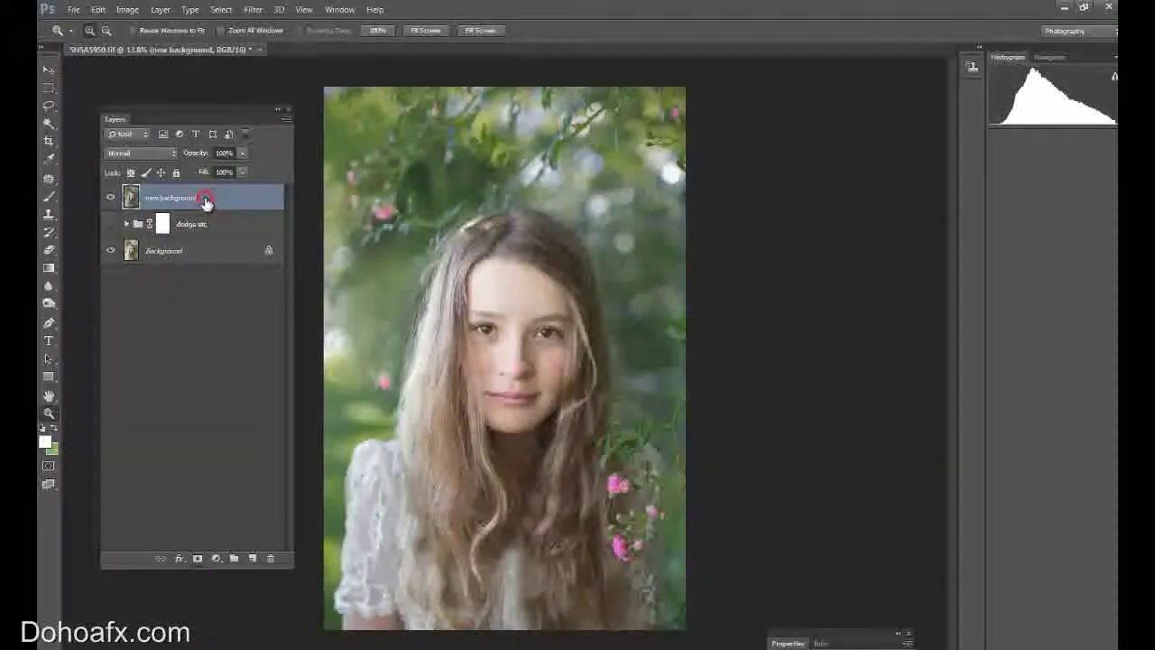
Step: Duplicate the new background layer into a new document and flatten that image
{"action": "right_click", "coordinate": [206, 202]}
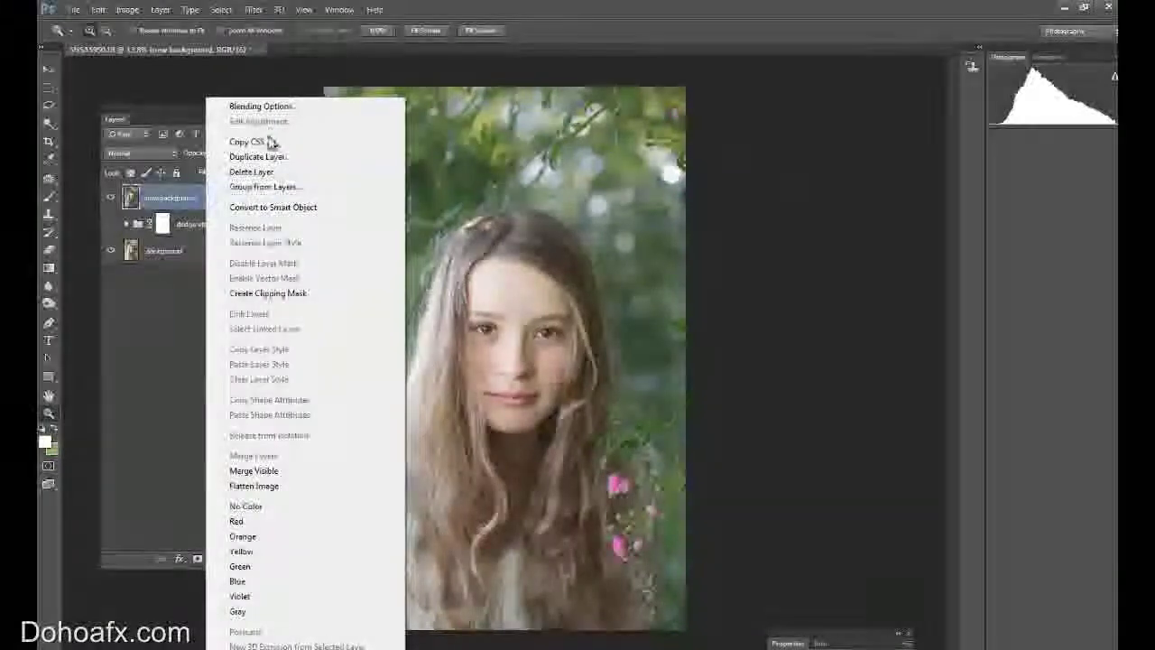
{"action": "left_click", "coordinate": [293, 157]}
{"action": "left_click", "coordinate": [664, 307]}
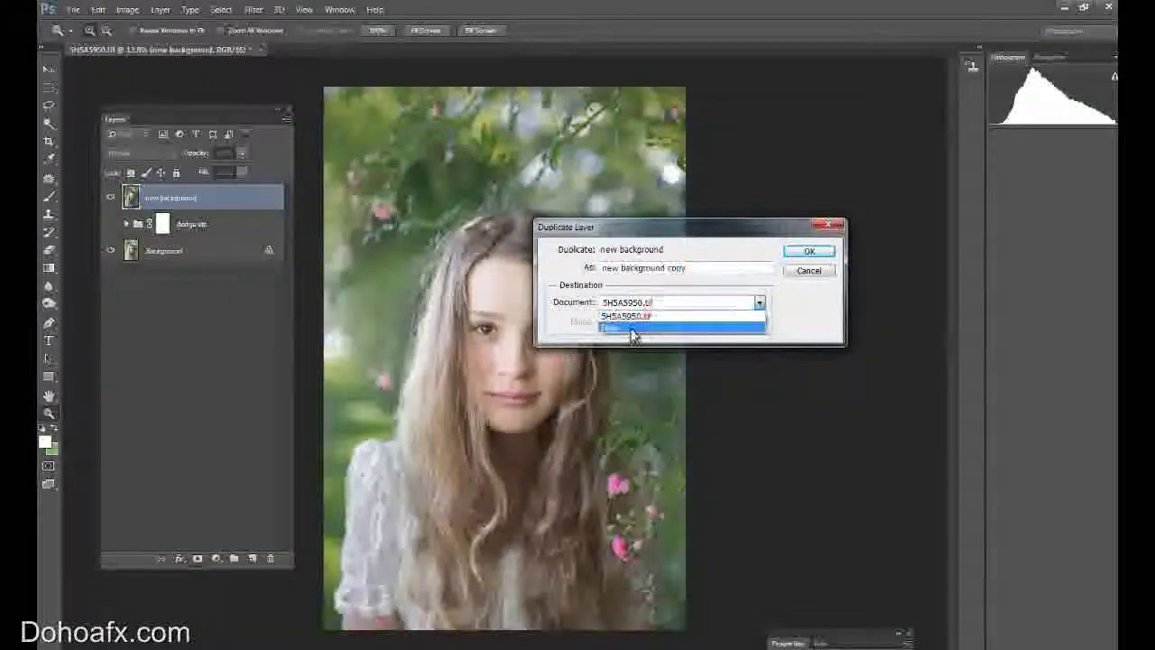
{"action": "left_click", "coordinate": [632, 332]}
{"action": "left_click", "coordinate": [801, 257]}
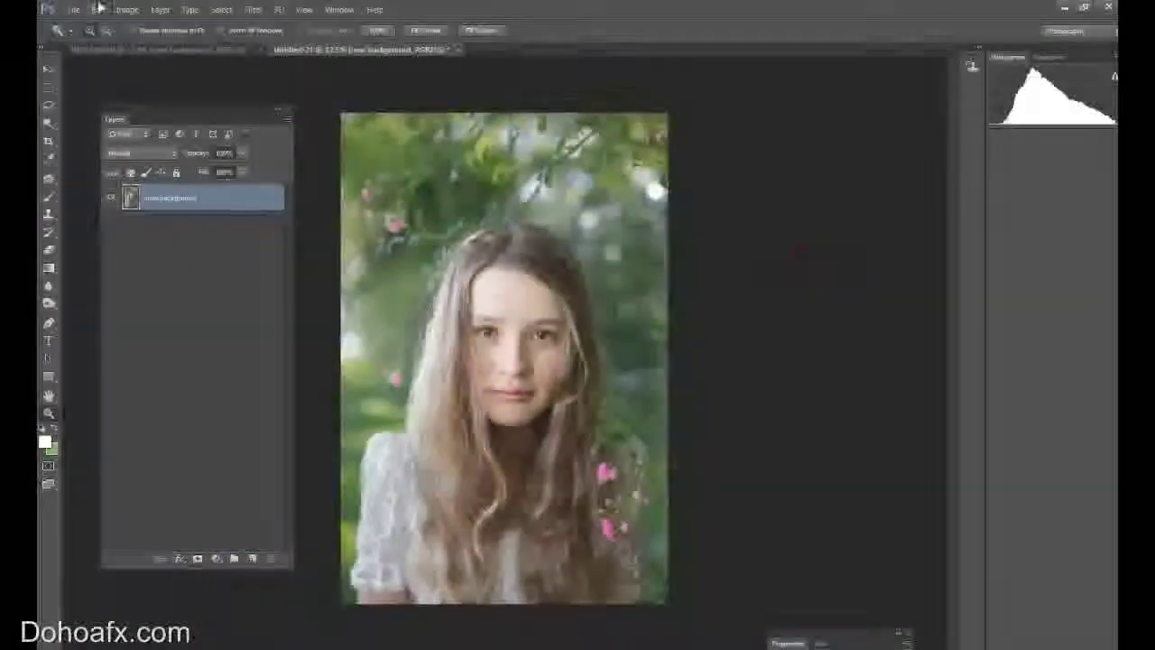
{"action": "left_click", "coordinate": [159, 9]}
{"action": "left_click", "coordinate": [222, 468]}
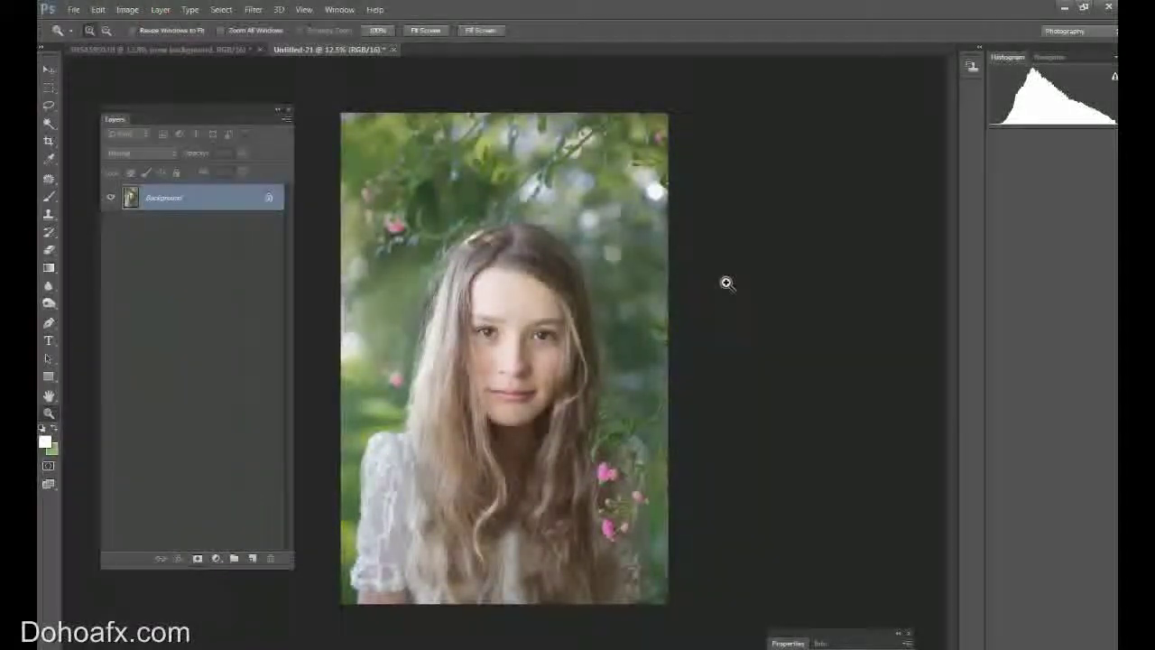
Step: Duplicate the Background layer twice, naming the lower copy "blur" and the upper copy "sharpen"
{"action": "left_click", "coordinate": [518, 377]}
{"action": "left_click", "coordinate": [515, 365]}
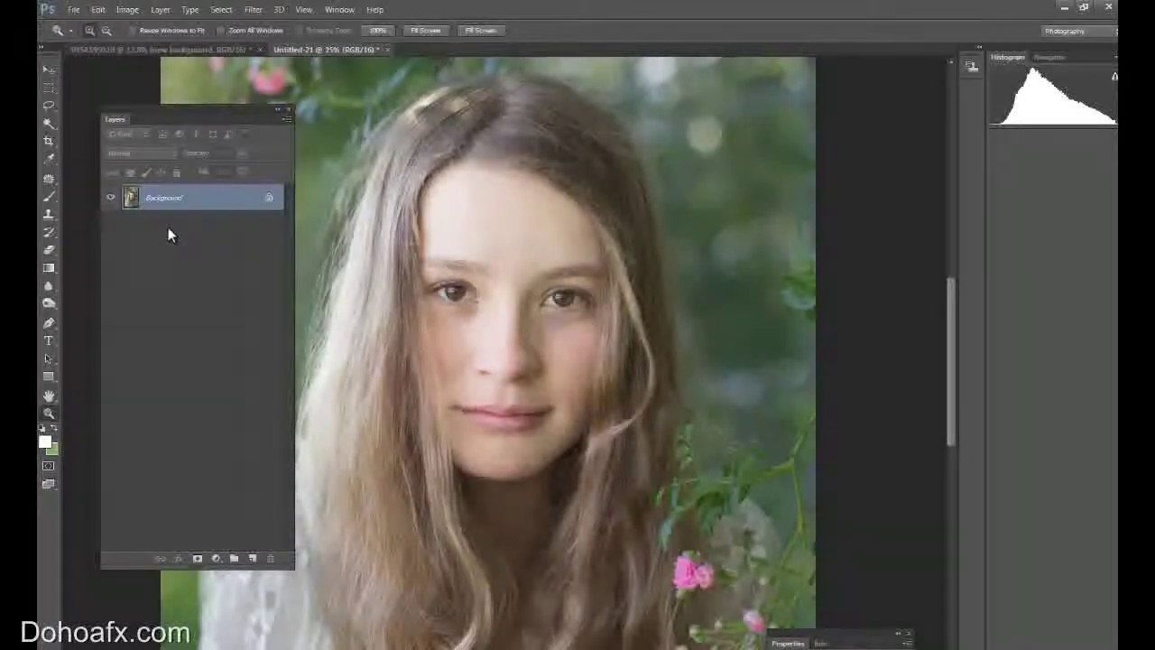
{"action": "key", "text": "ctrl+j"}
{"action": "key", "text": "ctrl+j"}
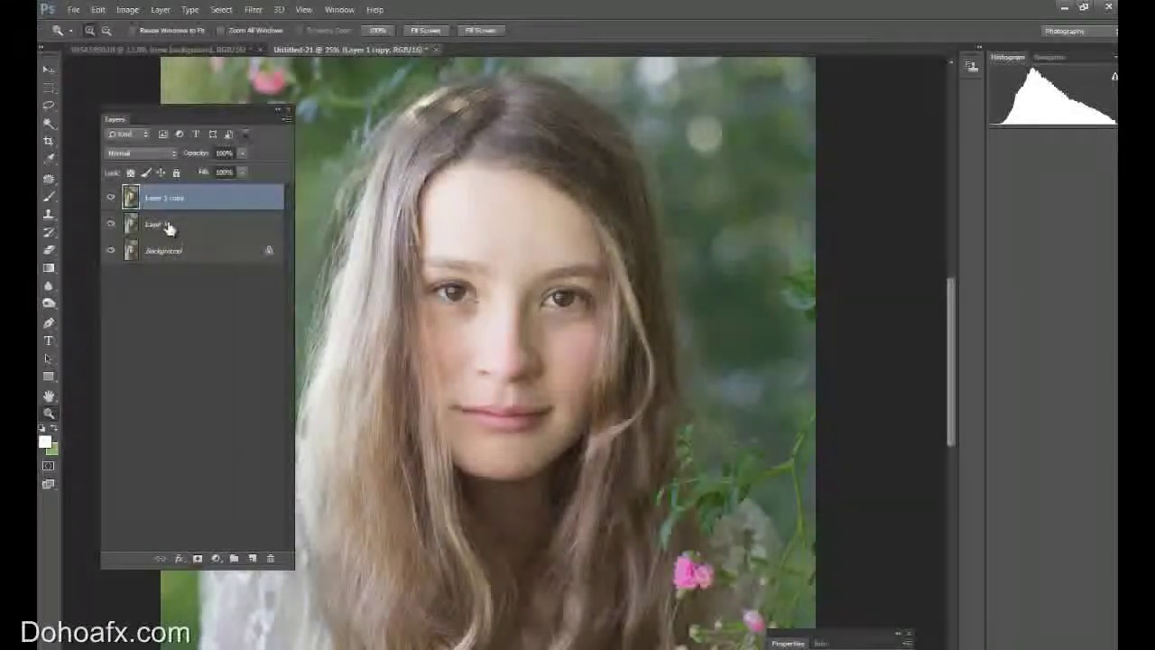
{"action": "double_click", "coordinate": [166, 226]}
{"action": "type", "text": "blur"}
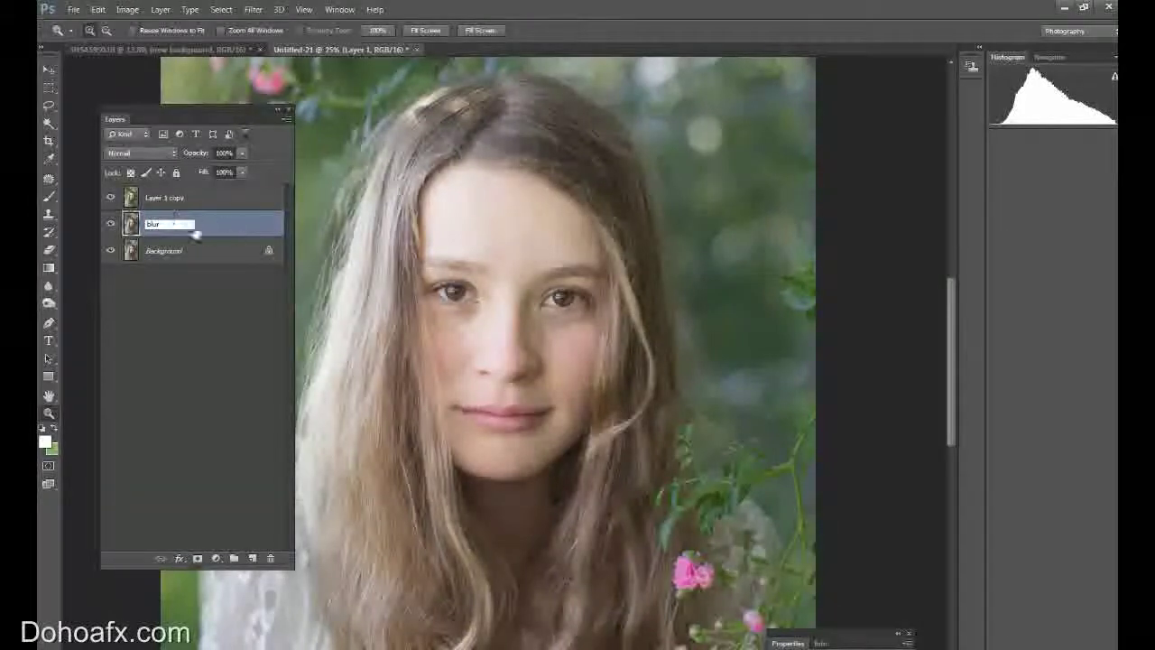
{"action": "key", "text": "Return"}
{"action": "double_click", "coordinate": [172, 196]}
{"action": "type", "text": "sharpen"}
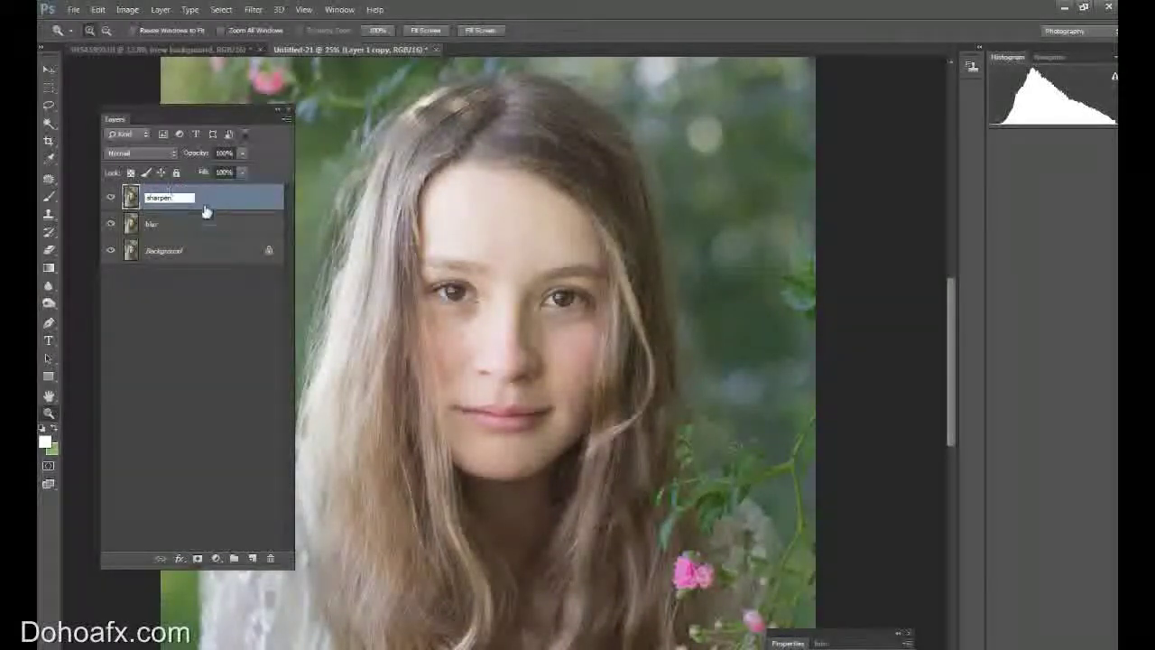
{"action": "key", "text": "Return"}
Step: Apply a Gaussian Blur to the blur layer with the dialog's preset radius, checking different skin areas in the preview
{"action": "left_click", "coordinate": [207, 224]}
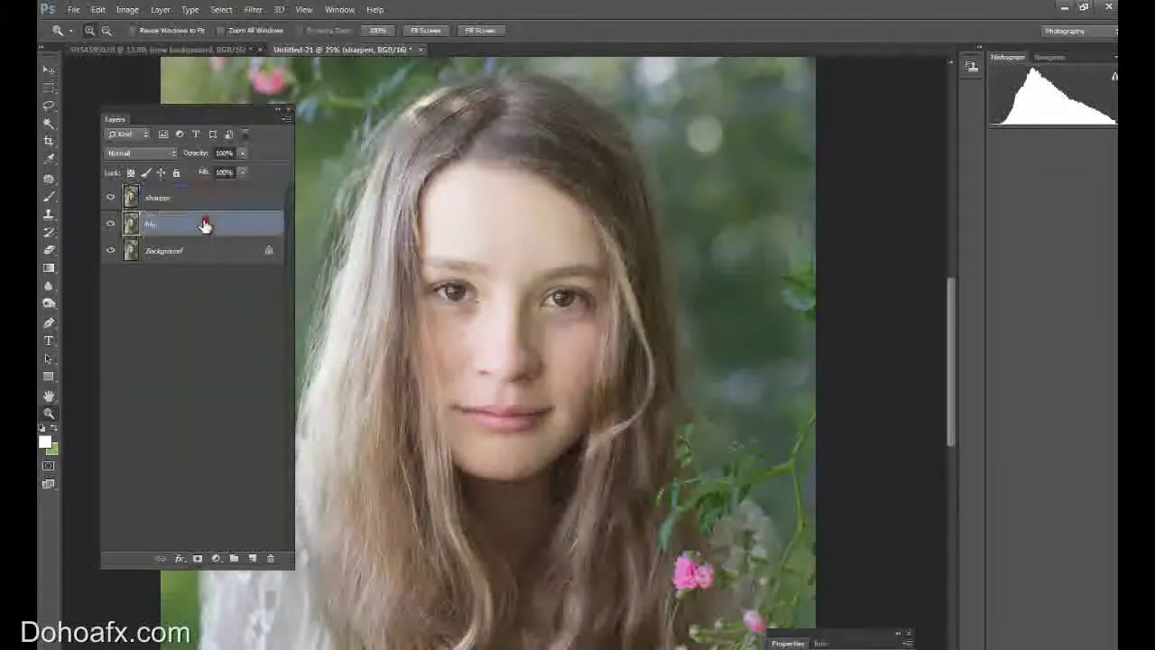
{"action": "left_click", "coordinate": [255, 9]}
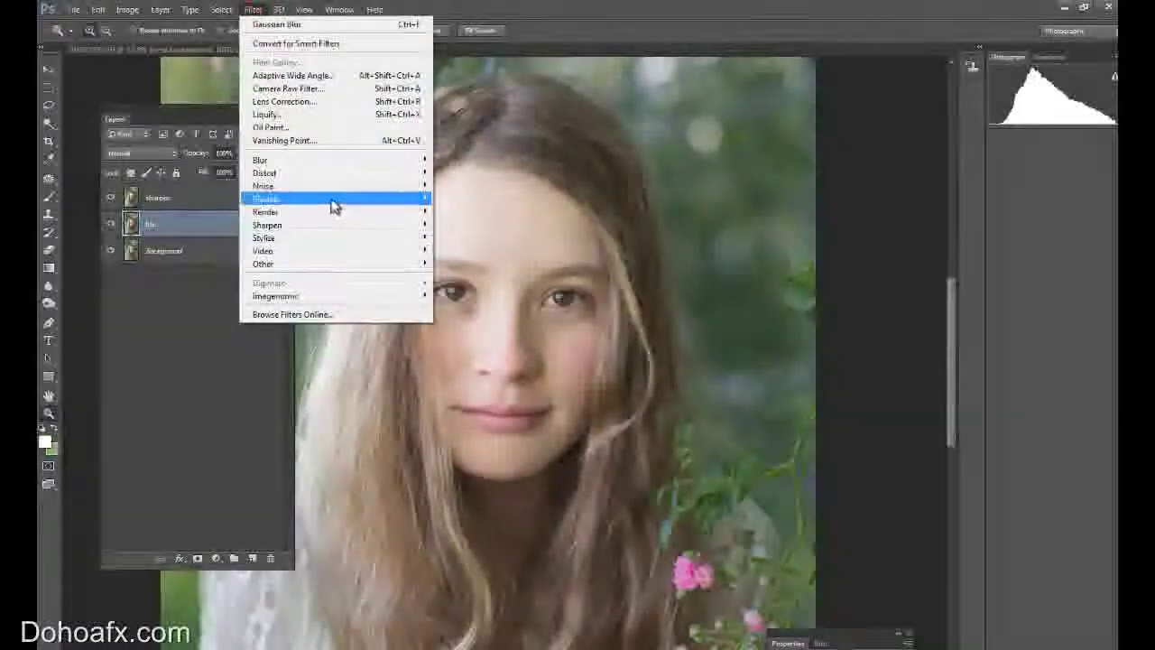
{"action": "mouse_move", "coordinate": [330, 161]}
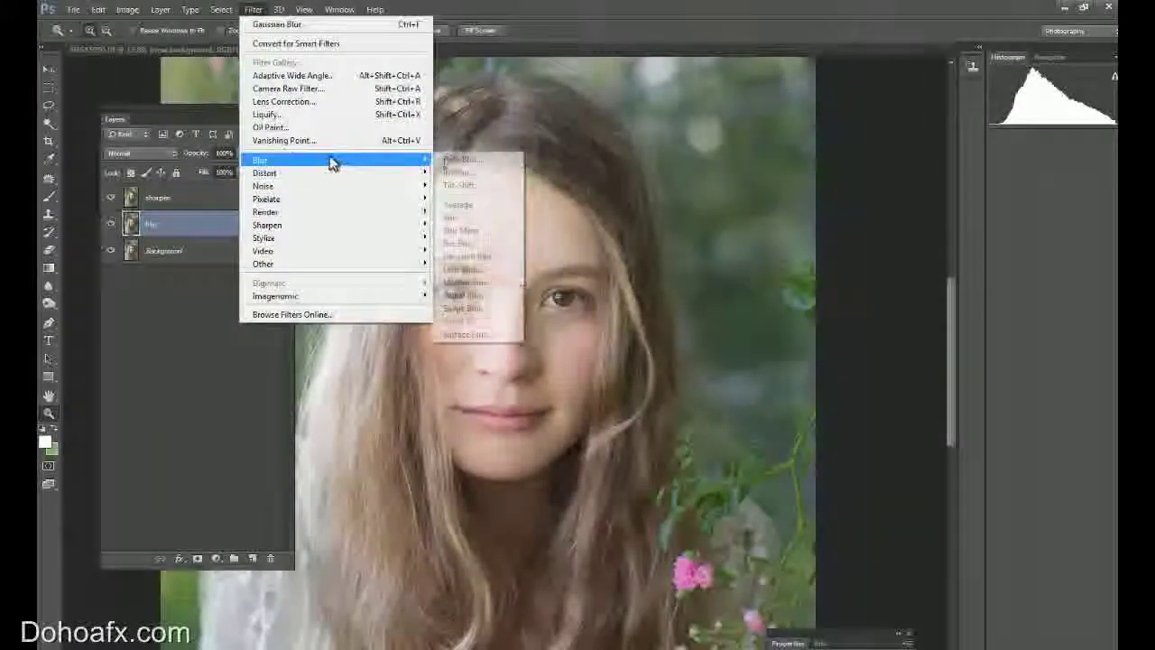
{"action": "left_click", "coordinate": [469, 257]}
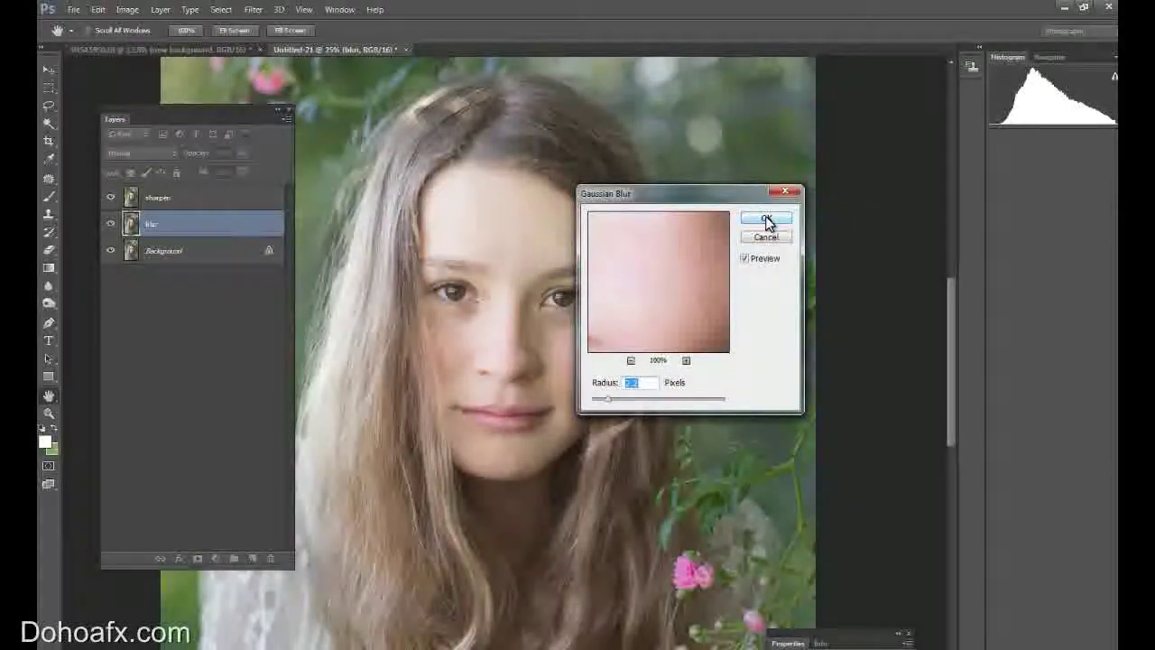
{"action": "left_click_drag", "start_coordinate": [766, 218], "coordinate": [682, 281]}
{"action": "left_click_drag", "start_coordinate": [683, 258], "coordinate": [676, 312]}
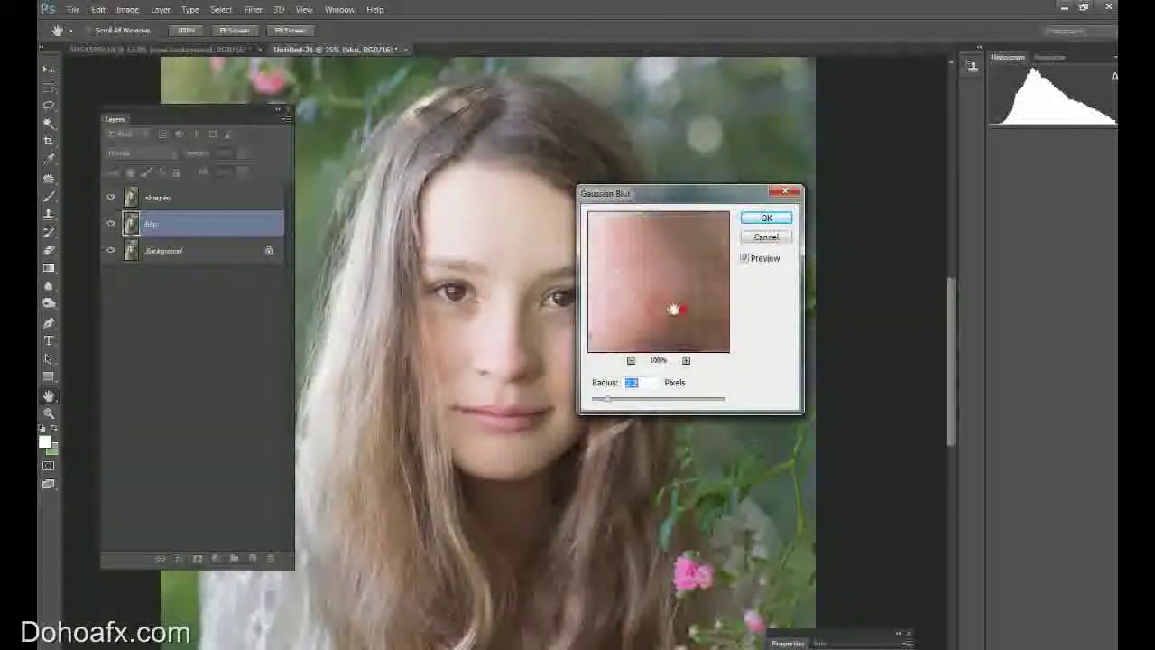
{"action": "left_click", "coordinate": [777, 219]}
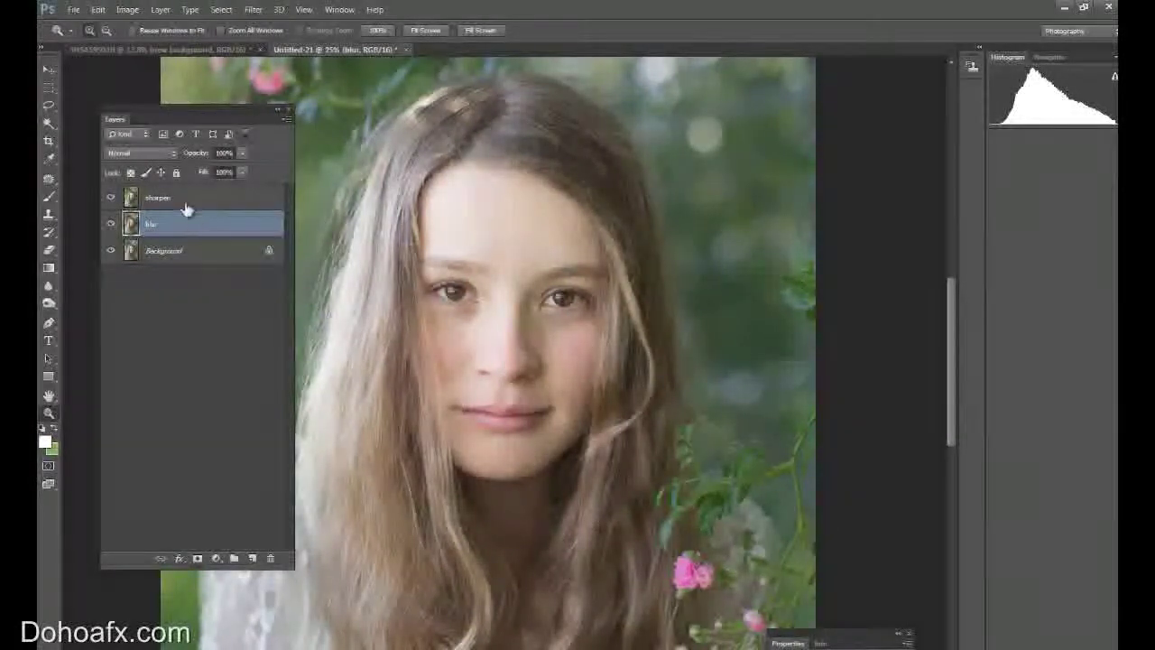
Step: Use Apply Image on the sharpen layer with the inverted RGB channel of the blur layer, Add blending, scale 2 and offset 0
{"action": "left_click", "coordinate": [187, 199]}
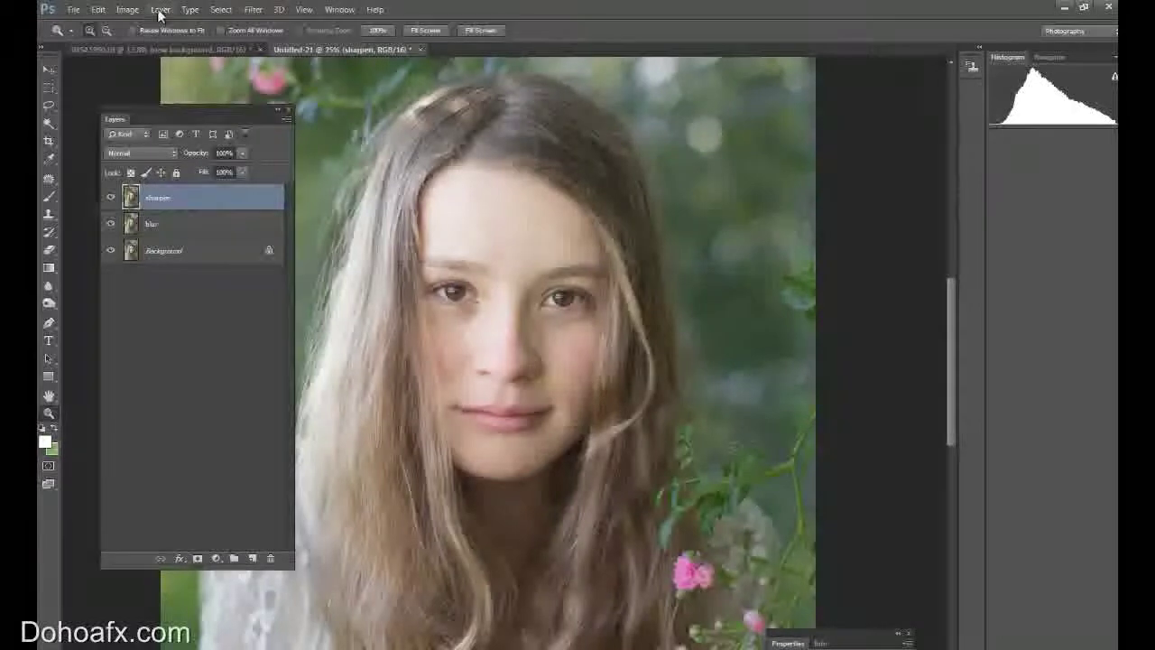
{"action": "left_click", "coordinate": [128, 9]}
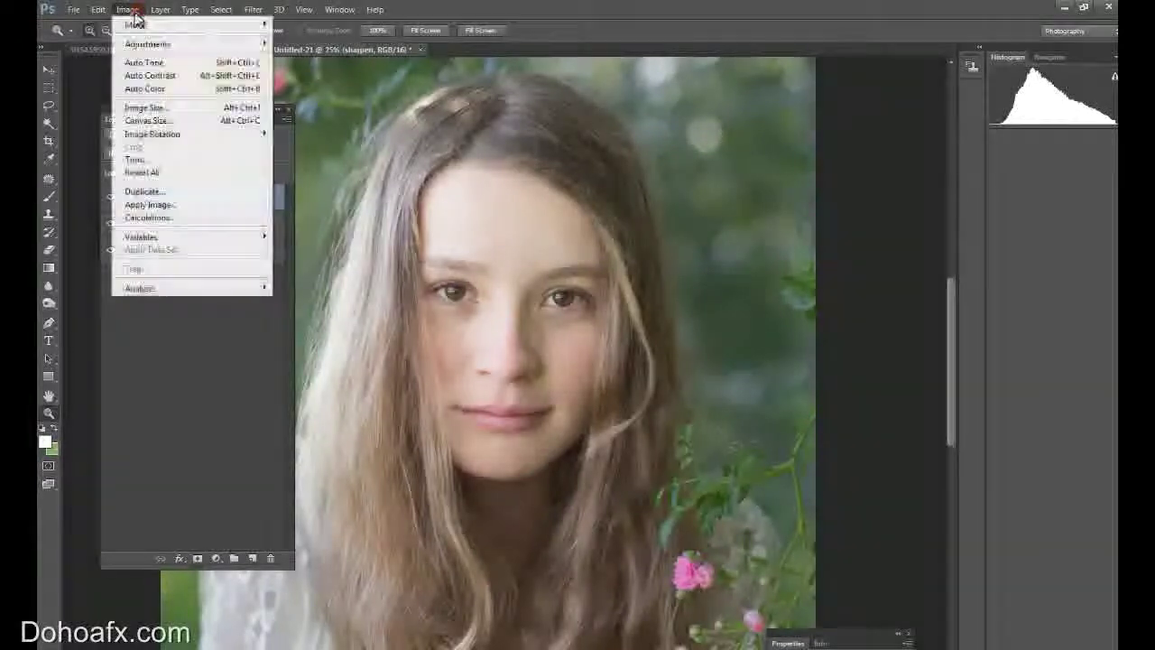
{"action": "left_click", "coordinate": [180, 207]}
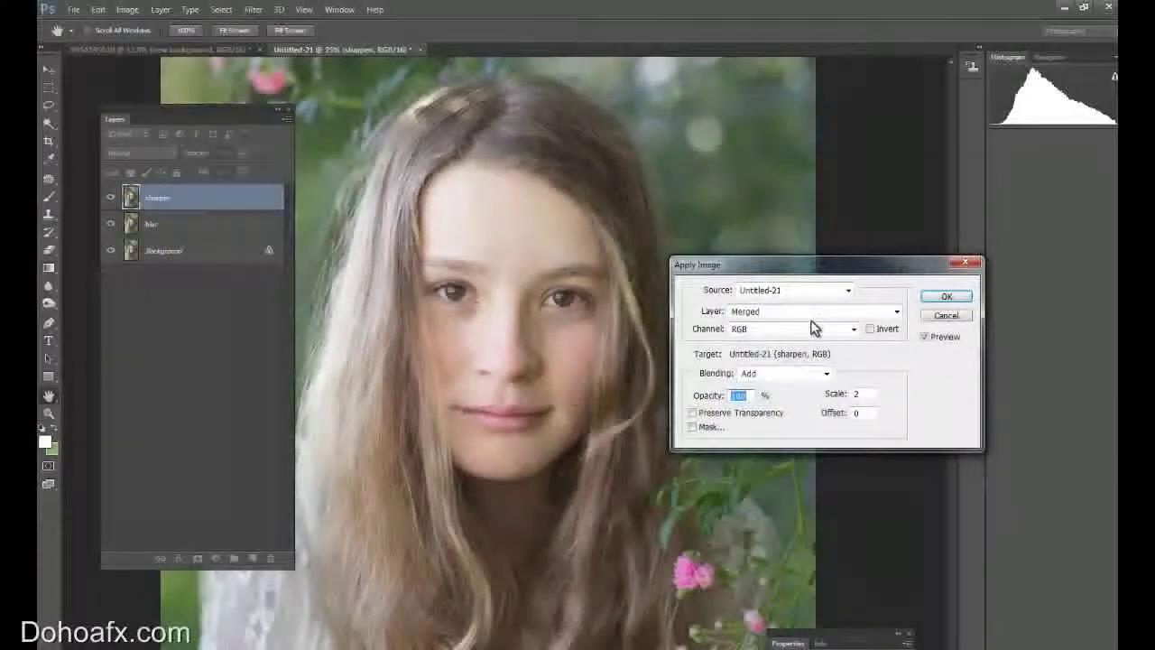
{"action": "left_click", "coordinate": [815, 320]}
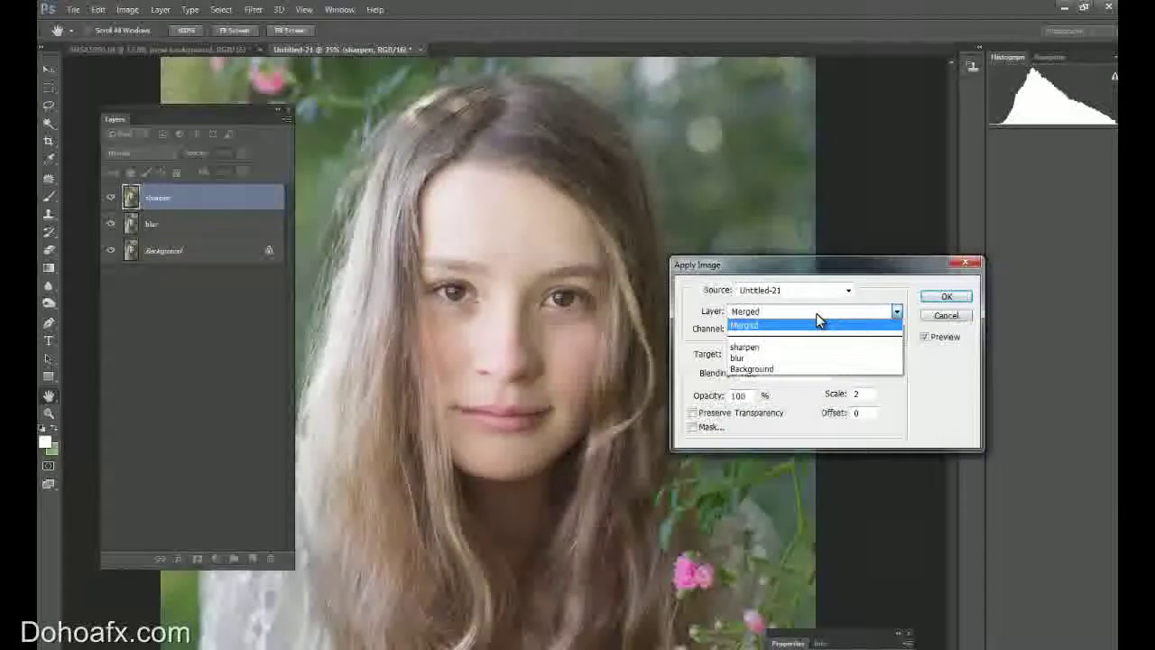
{"action": "left_click", "coordinate": [769, 358]}
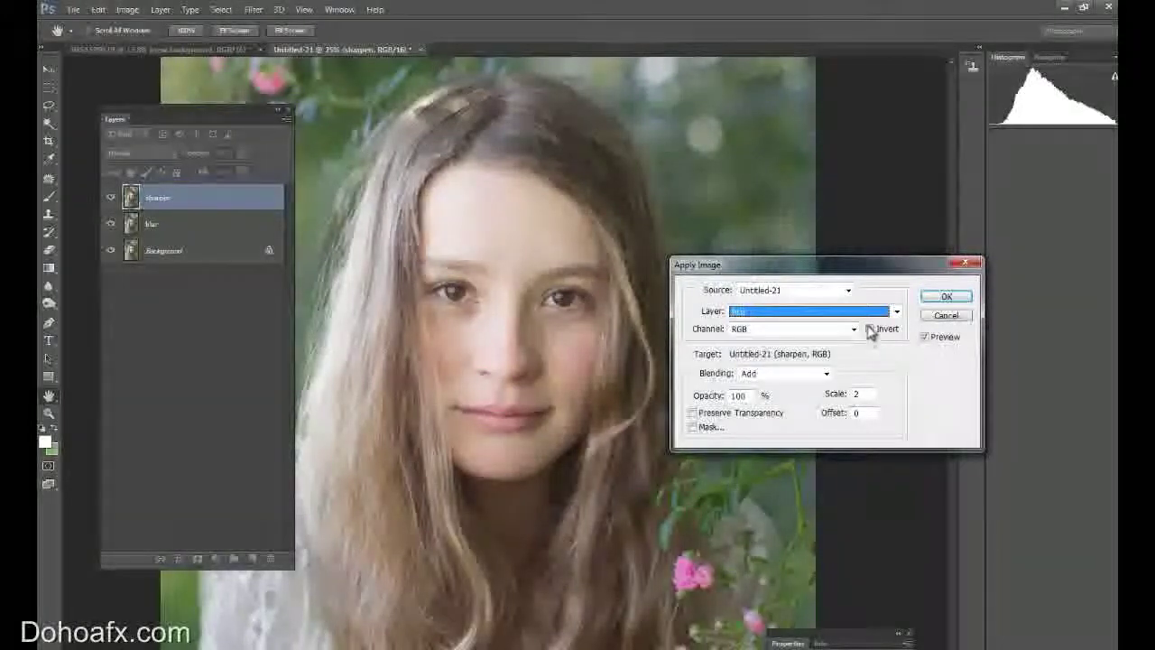
{"action": "left_click", "coordinate": [753, 373]}
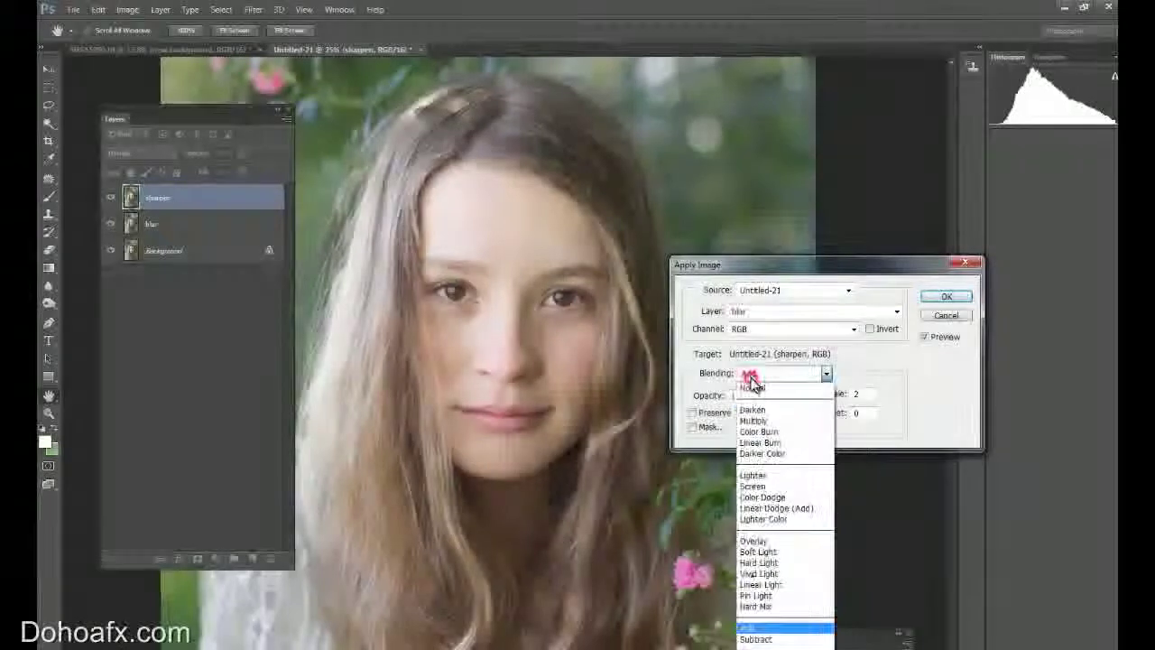
{"action": "left_click", "coordinate": [749, 629]}
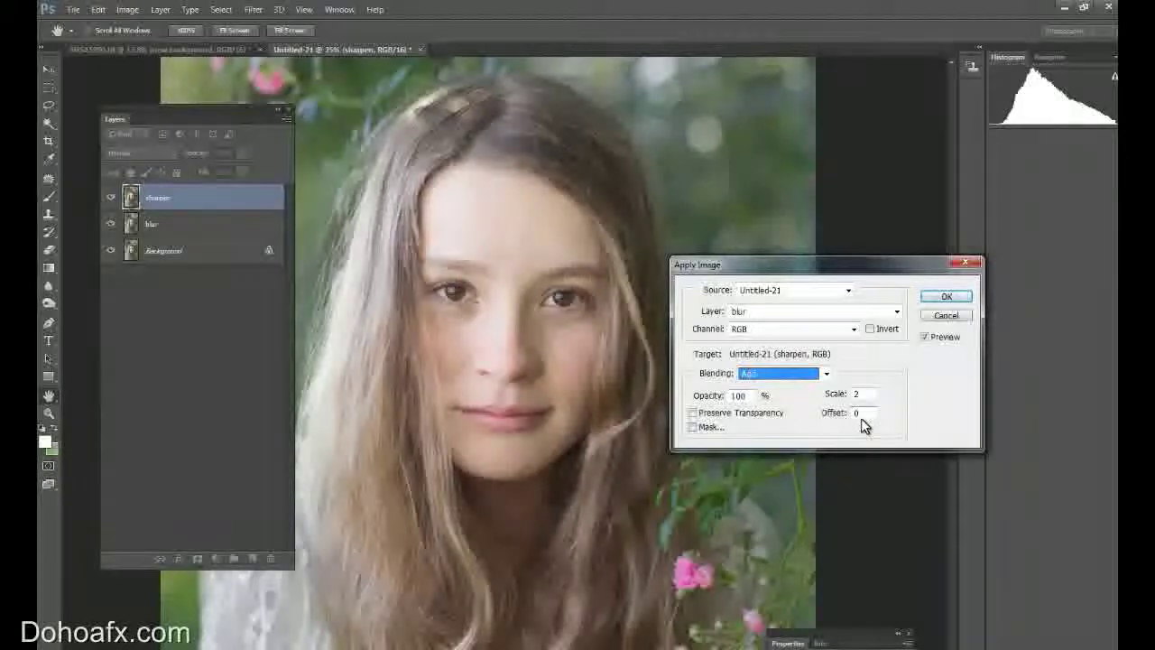
{"action": "left_click", "coordinate": [870, 329]}
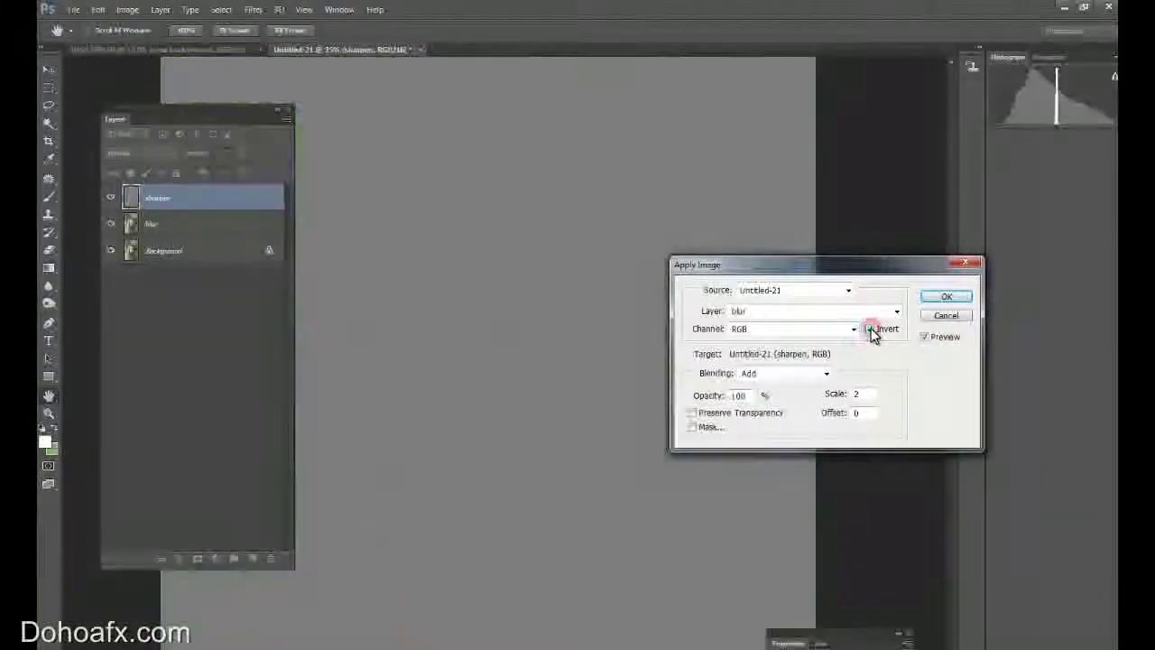
{"action": "left_click", "coordinate": [947, 298]}
Step: Set the sharpen layer's blend mode to Linear Light
{"action": "key", "text": "z"}
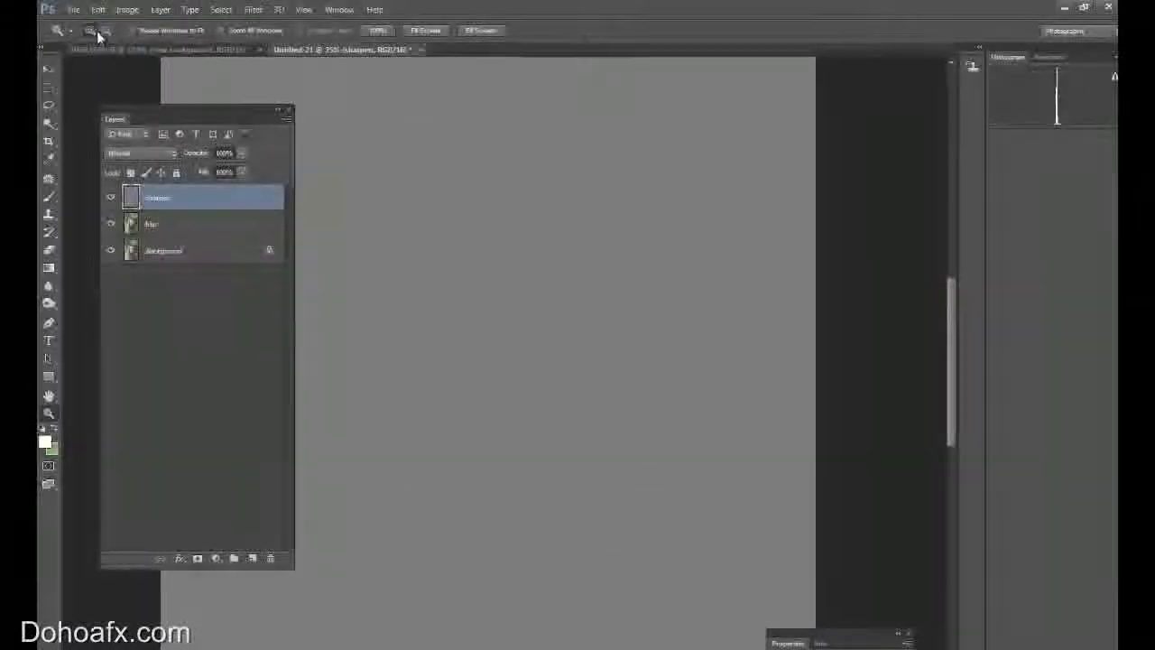
{"action": "left_click", "coordinate": [152, 153]}
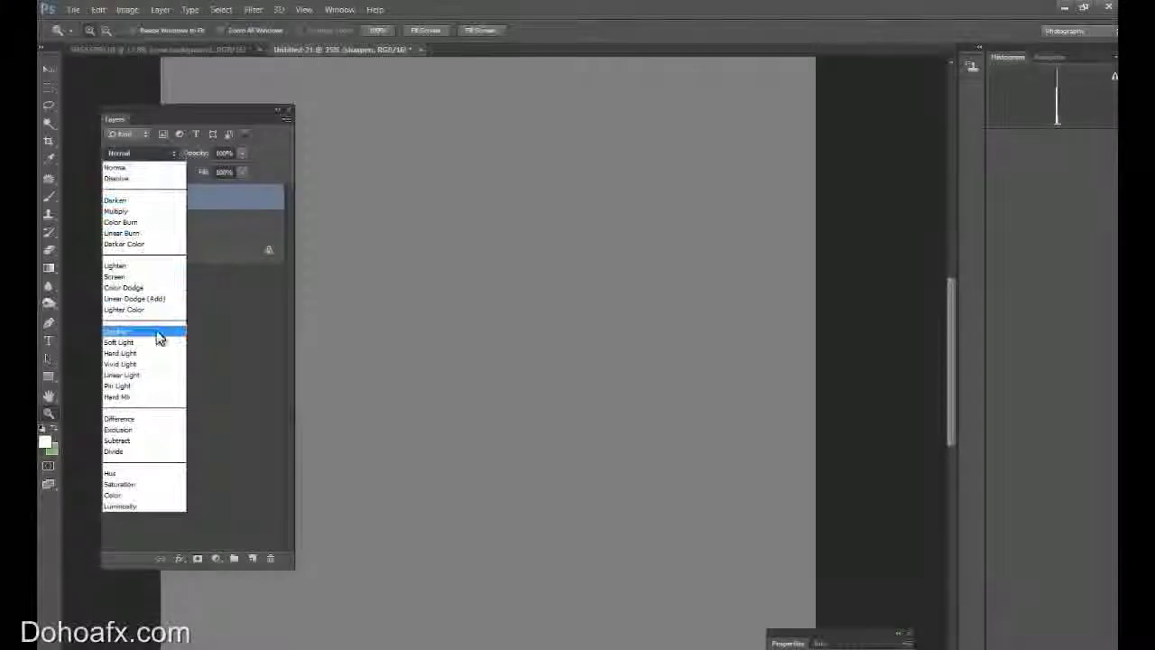
{"action": "left_click", "coordinate": [149, 376]}
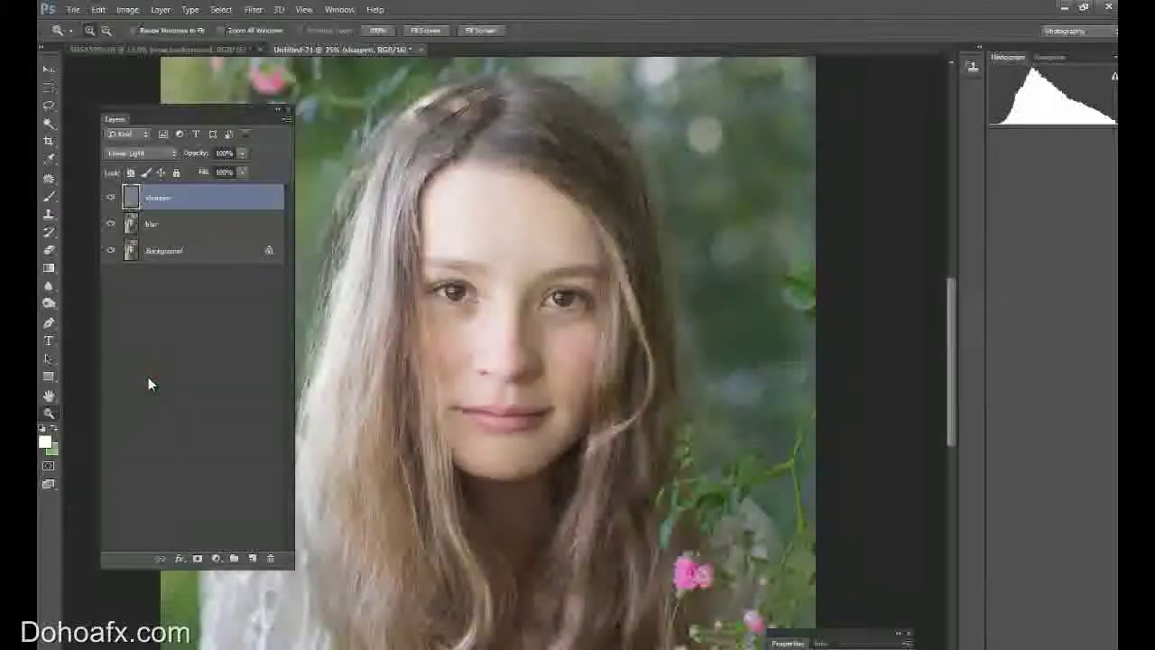
Step: Apply a Surface Blur to the blur layer with a radius of 10 pixels and a threshold of 10 levels
{"action": "left_click", "coordinate": [157, 232]}
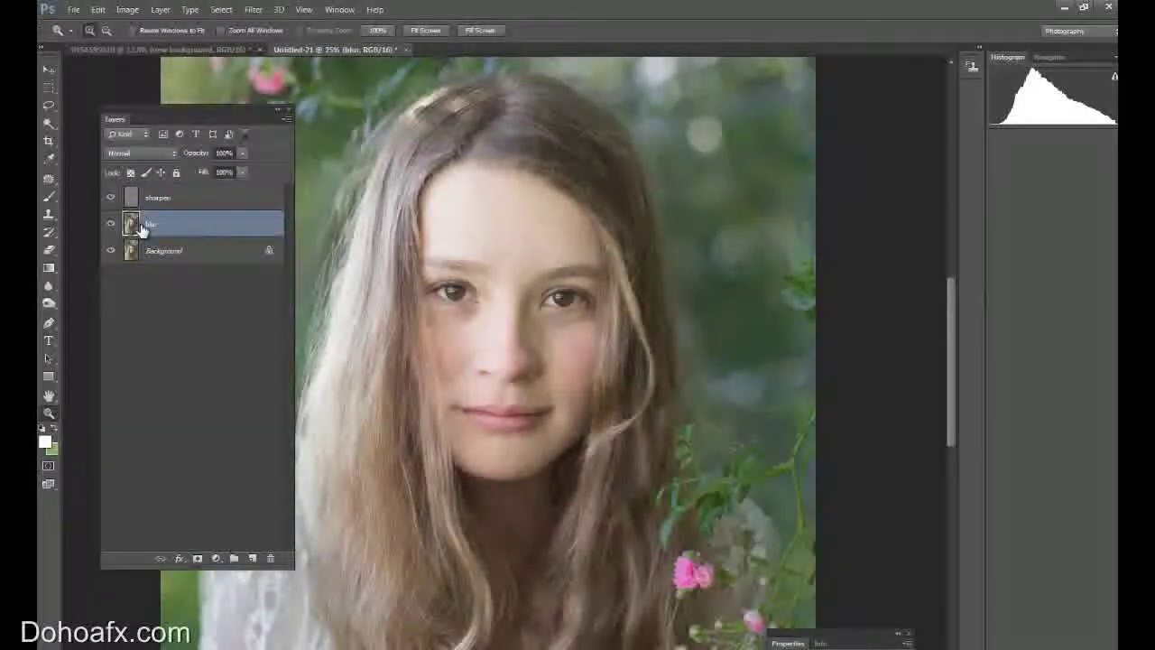
{"action": "left_click", "coordinate": [161, 9]}
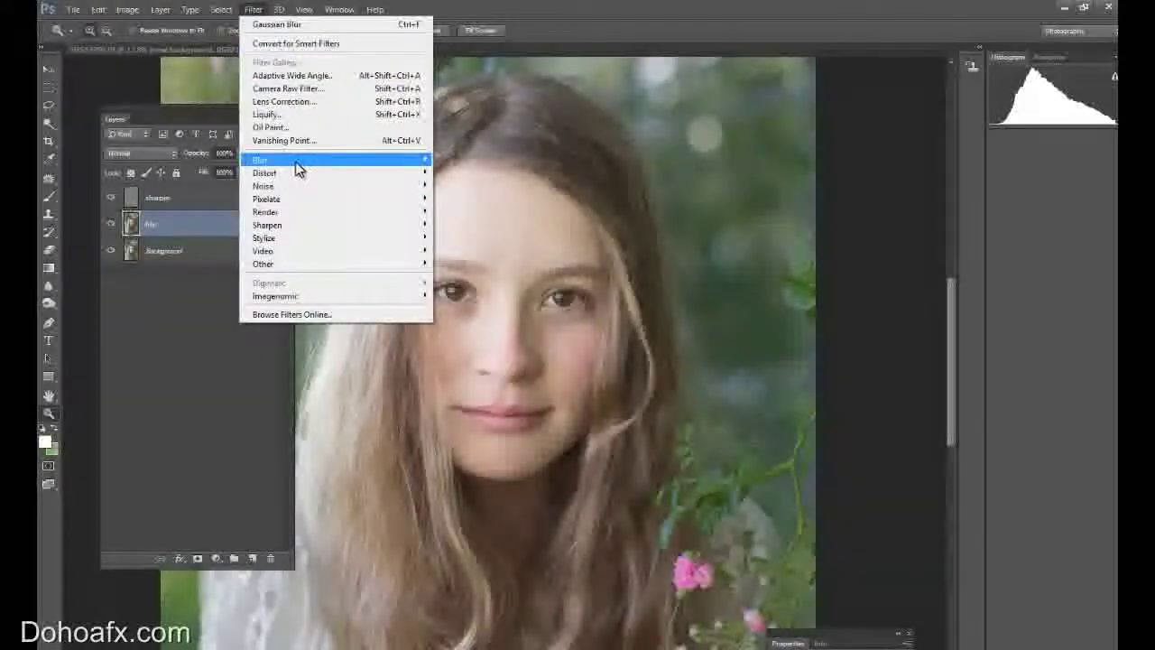
{"action": "mouse_move", "coordinate": [270, 160]}
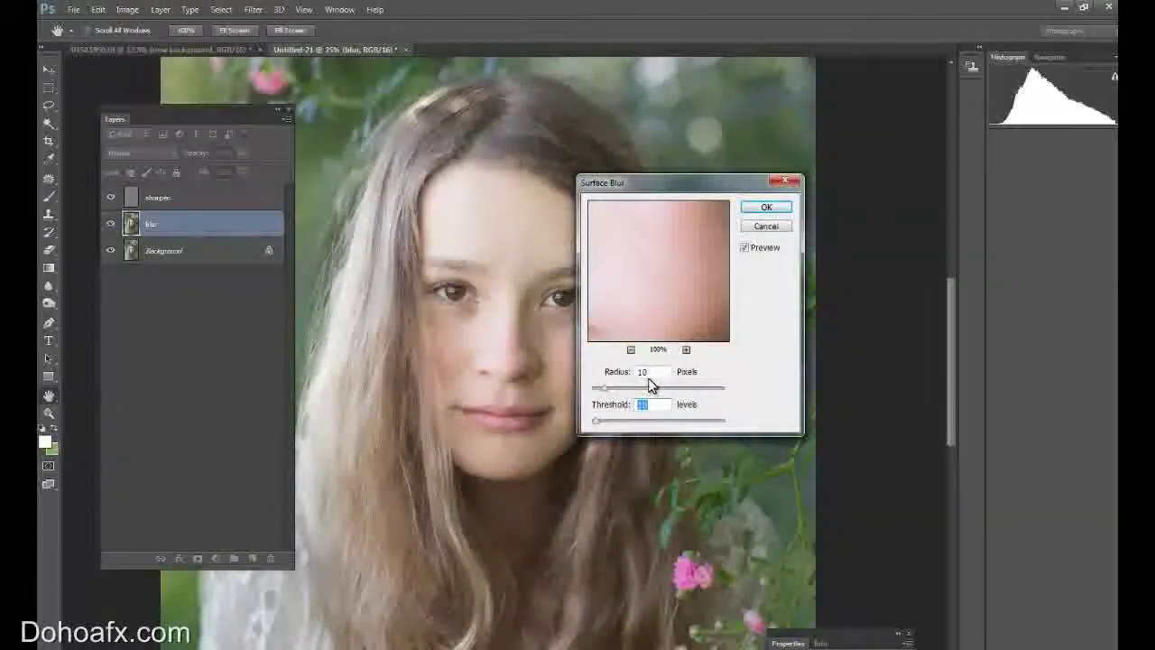
{"action": "left_click", "coordinate": [768, 208]}
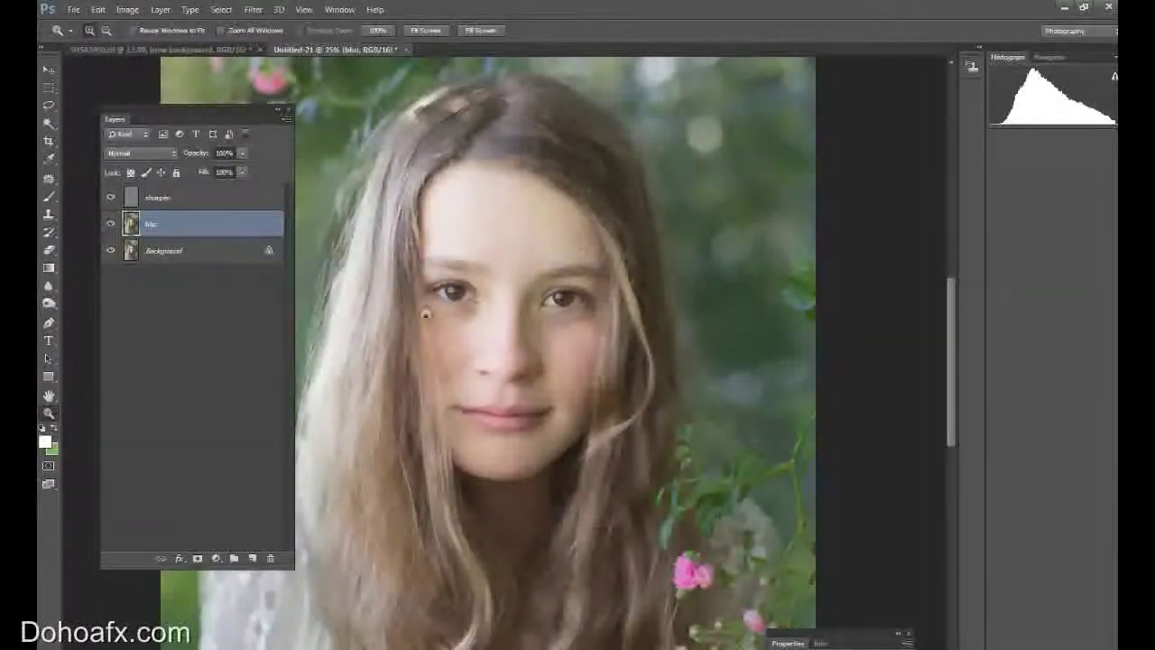
Step: Inspect the skin around the eye at 100% with the blur layer shown and hidden, leaving it hidden
{"action": "left_click", "coordinate": [521, 377]}
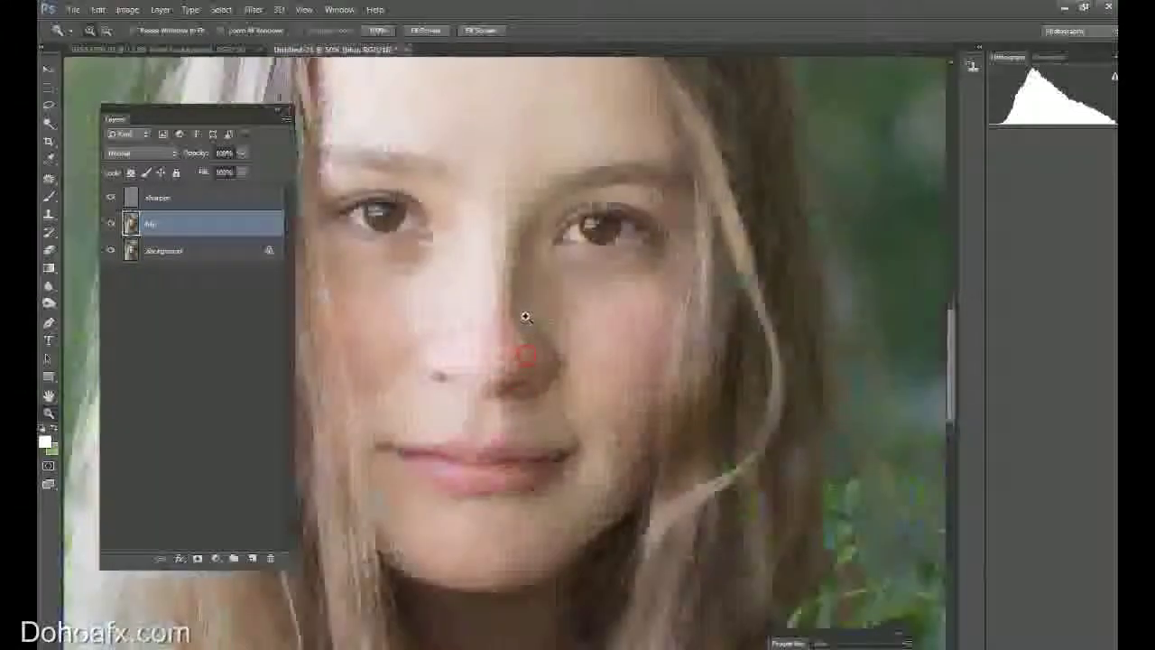
{"action": "left_click", "coordinate": [530, 249]}
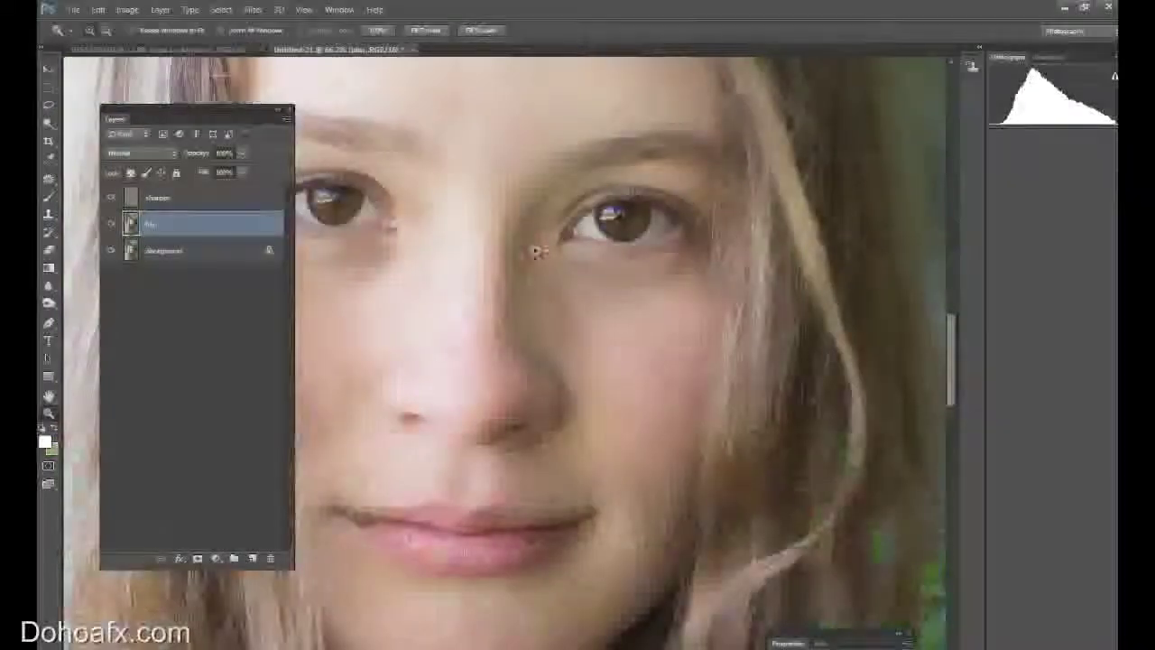
{"action": "mouse_move", "coordinate": [955, 386]}
{"action": "left_mouse_down"}
{"action": "mouse_move", "coordinate": [959, 489]}
{"action": "mouse_move", "coordinate": [960, 370]}
{"action": "left_mouse_up"}
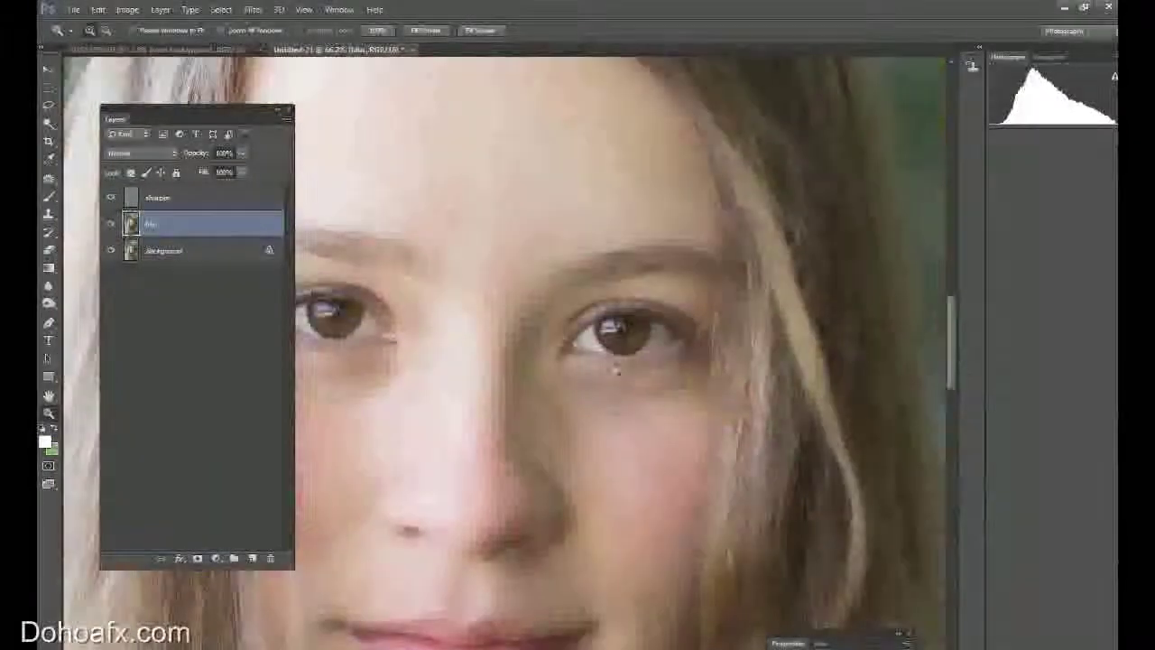
{"action": "left_click", "coordinate": [590, 380]}
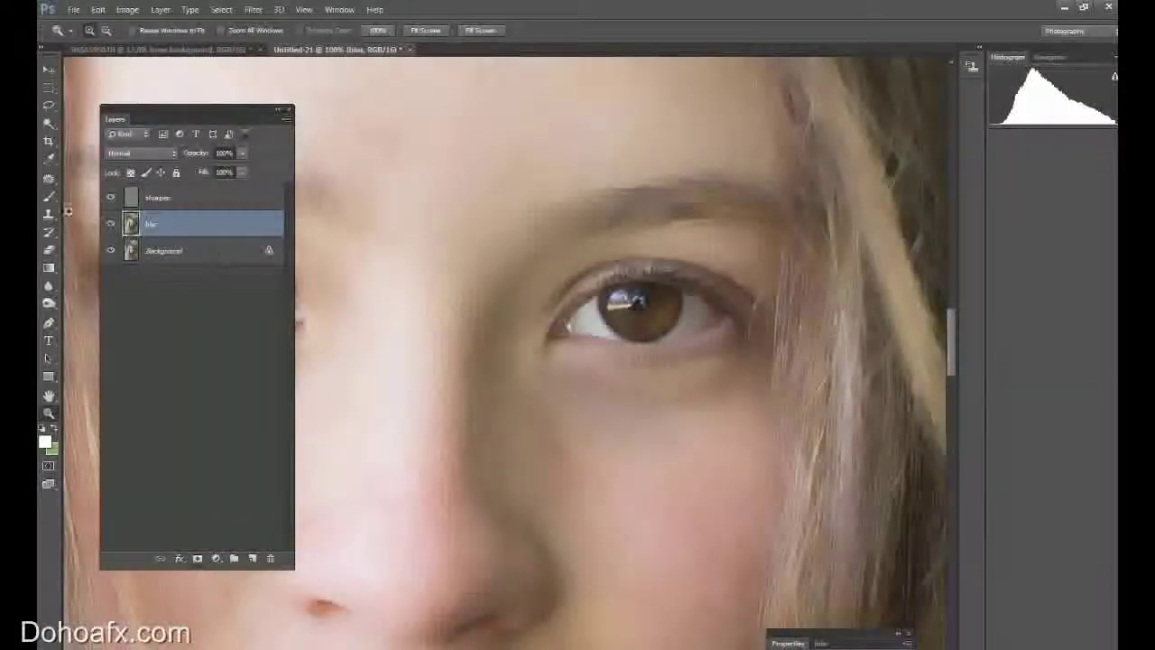
{"action": "left_click", "coordinate": [111, 223]}
{"action": "left_click", "coordinate": [111, 224]}
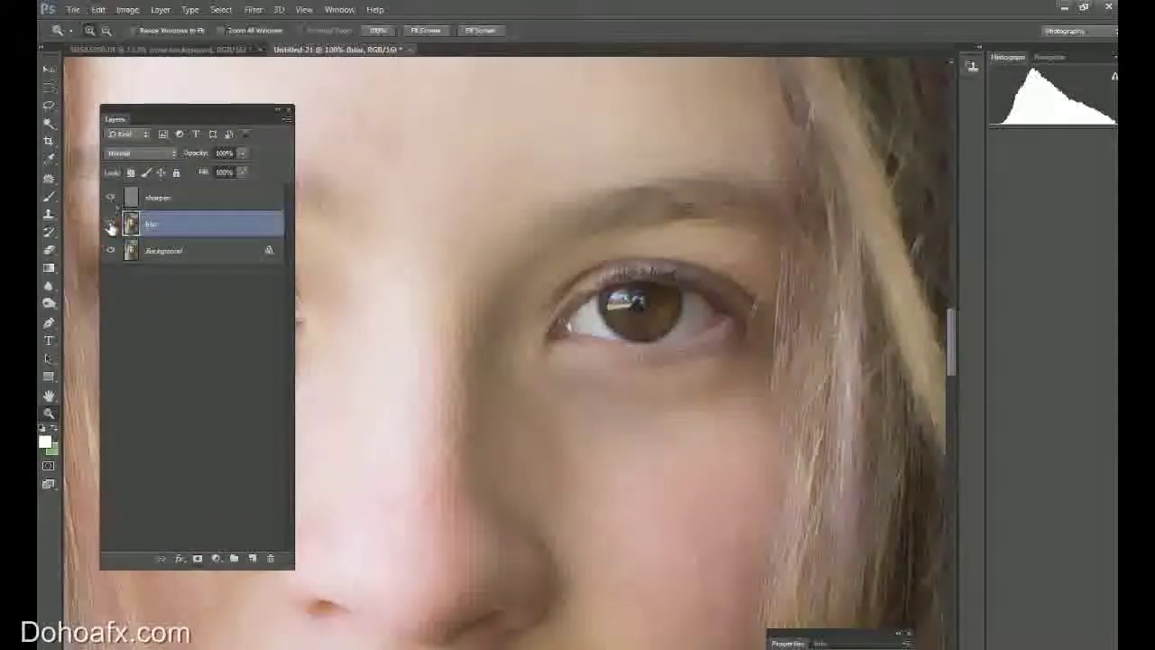
{"action": "left_click", "coordinate": [112, 223]}
Step: Compare the eye and skin detail with the sharpen layer hidden and shown while the blur layer stays off
{"action": "left_click", "coordinate": [112, 198]}
{"action": "left_click", "coordinate": [112, 198]}
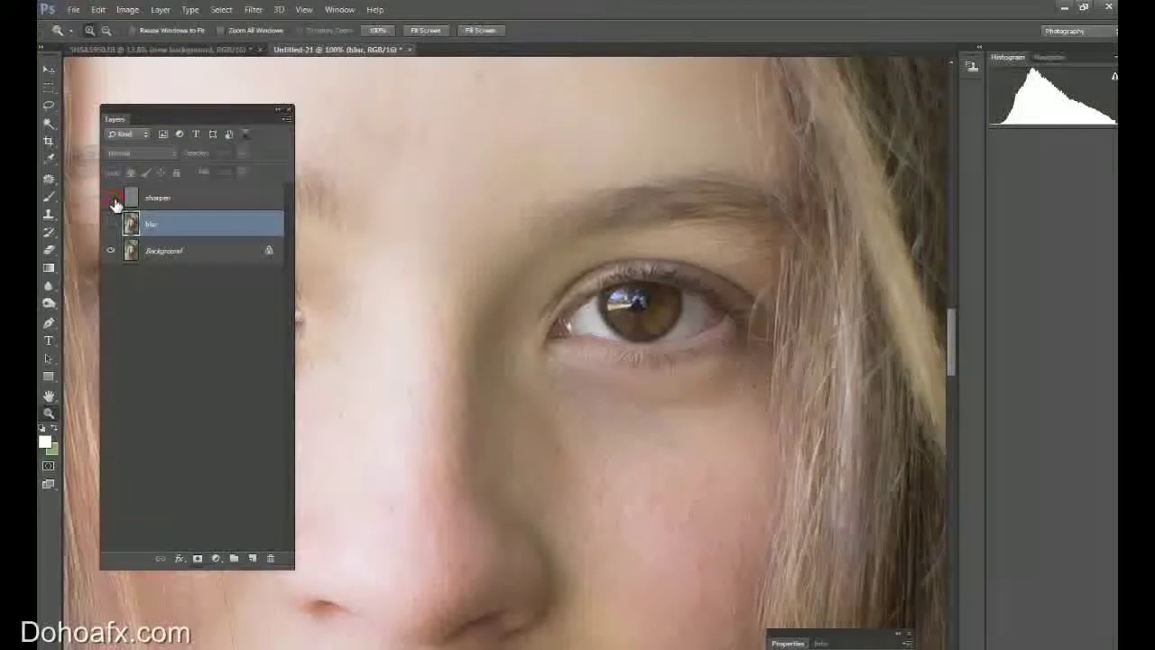
{"action": "left_click", "coordinate": [171, 200]}
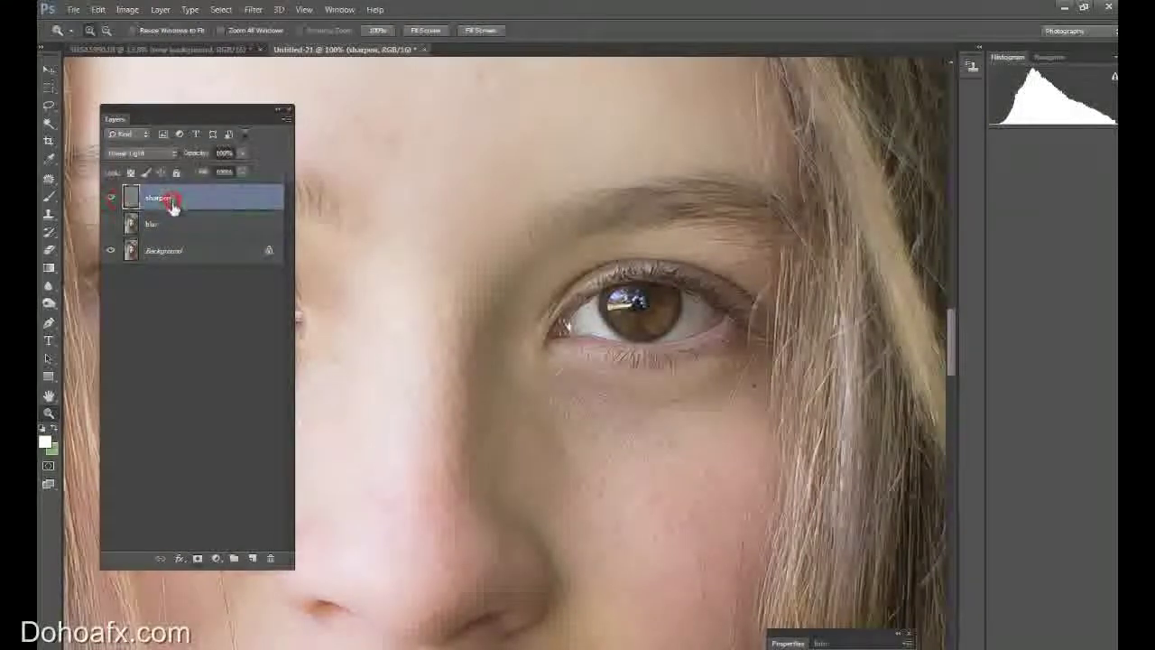
{"action": "left_click", "coordinate": [107, 200]}
{"action": "left_click", "coordinate": [109, 199]}
{"action": "left_click", "coordinate": [108, 200]}
{"action": "left_click", "coordinate": [108, 199]}
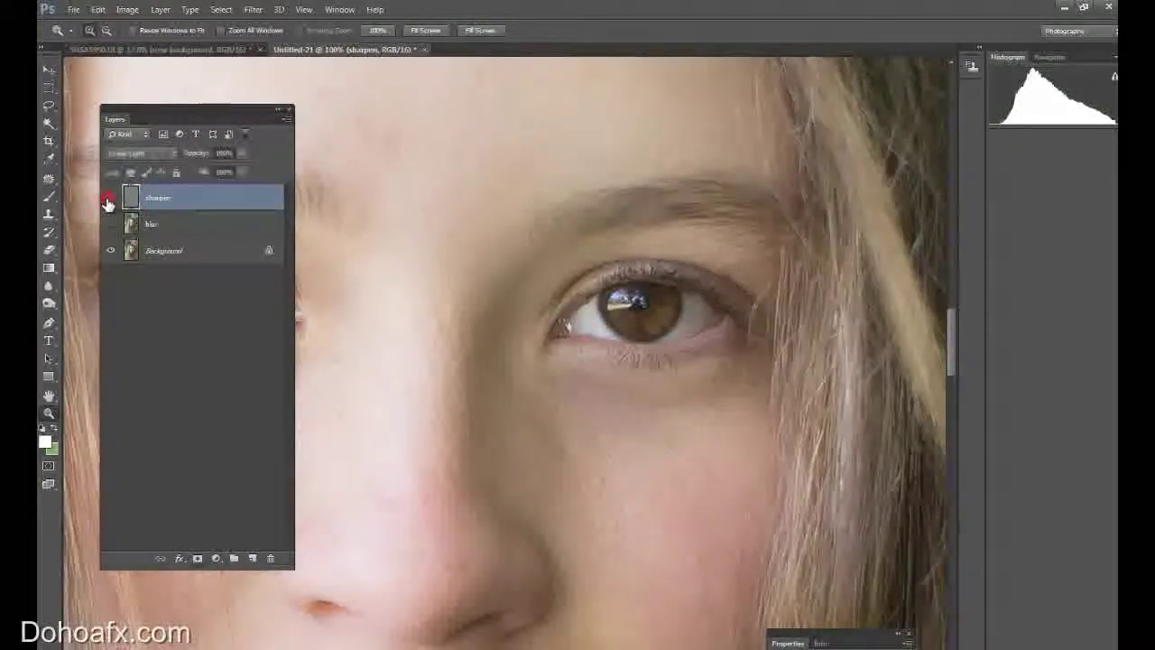
{"action": "left_click", "coordinate": [108, 200]}
{"action": "left_click", "coordinate": [108, 200]}
{"action": "left_click", "coordinate": [108, 200]}
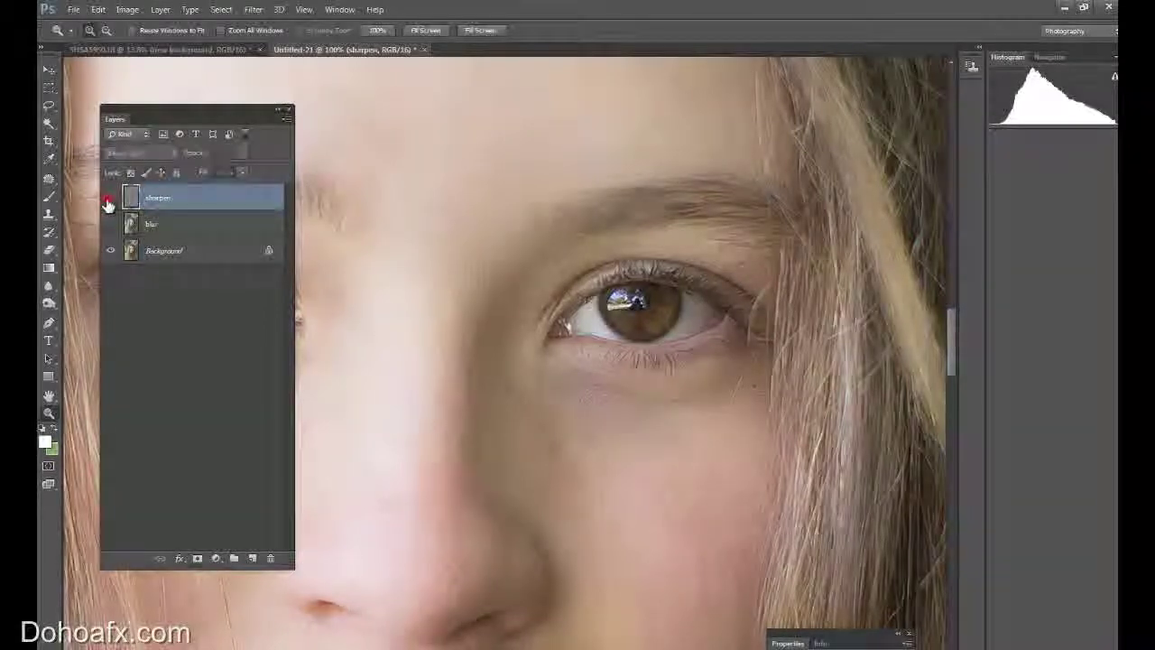
{"action": "left_click", "coordinate": [107, 200]}
{"action": "left_click", "coordinate": [108, 199]}
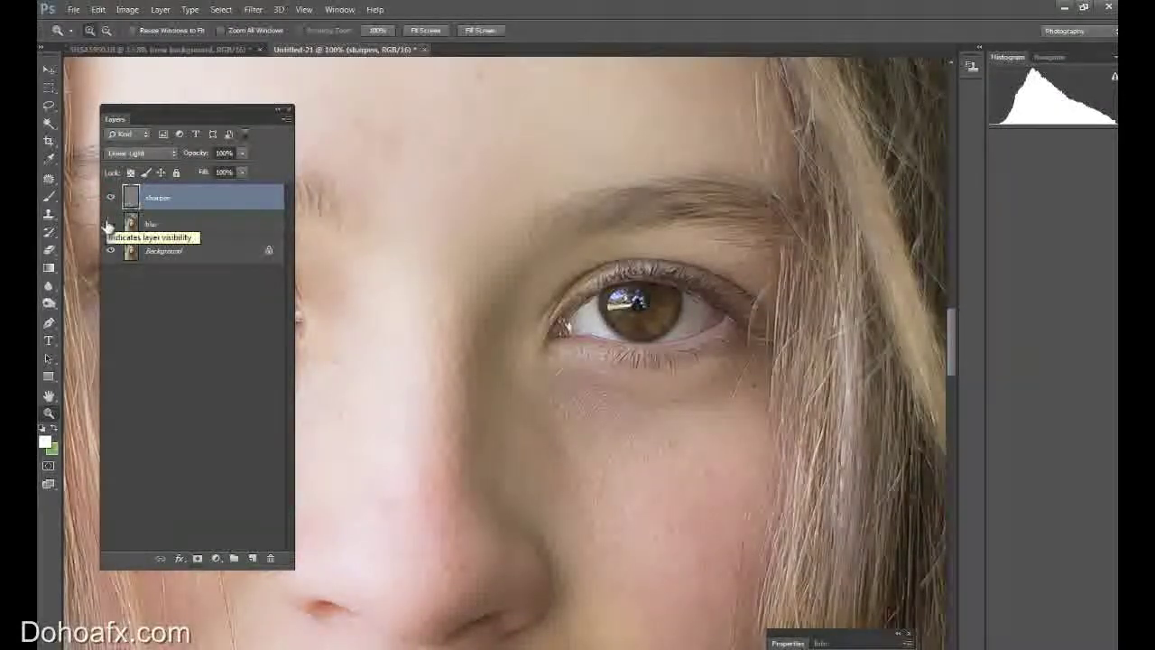
Step: Show and select the blur layer, and sample a light peach skin tone (RGB 234, 211, 197) from the forehead as the foreground colour
{"action": "left_click", "coordinate": [108, 225]}
{"action": "left_click", "coordinate": [191, 227]}
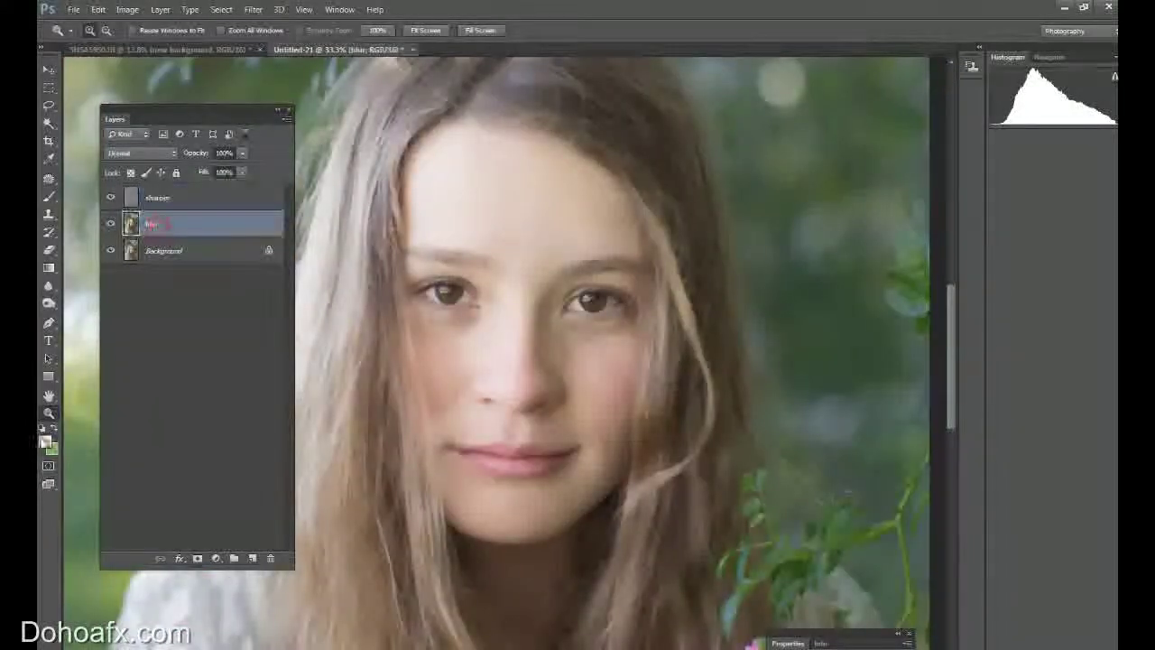
{"action": "left_click", "coordinate": [45, 440]}
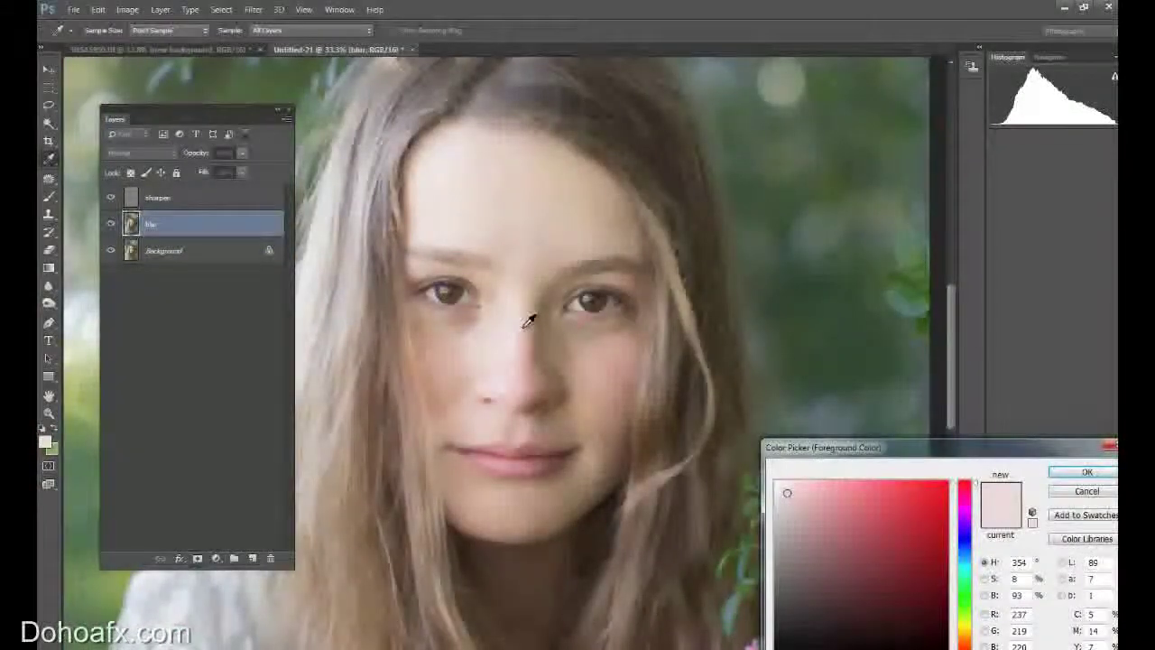
{"action": "left_click", "coordinate": [513, 340]}
{"action": "left_click", "coordinate": [515, 337]}
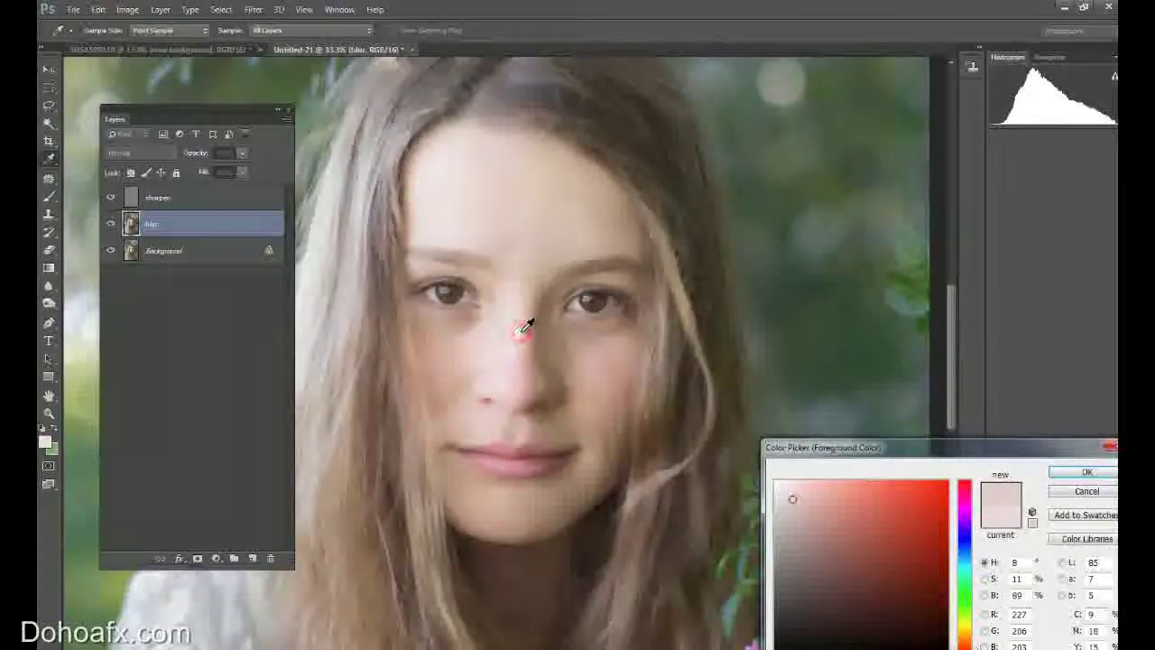
{"action": "left_click", "coordinate": [511, 336]}
{"action": "left_click_drag", "start_coordinate": [516, 333], "coordinate": [512, 341]}
{"action": "left_click", "coordinate": [1090, 477]}
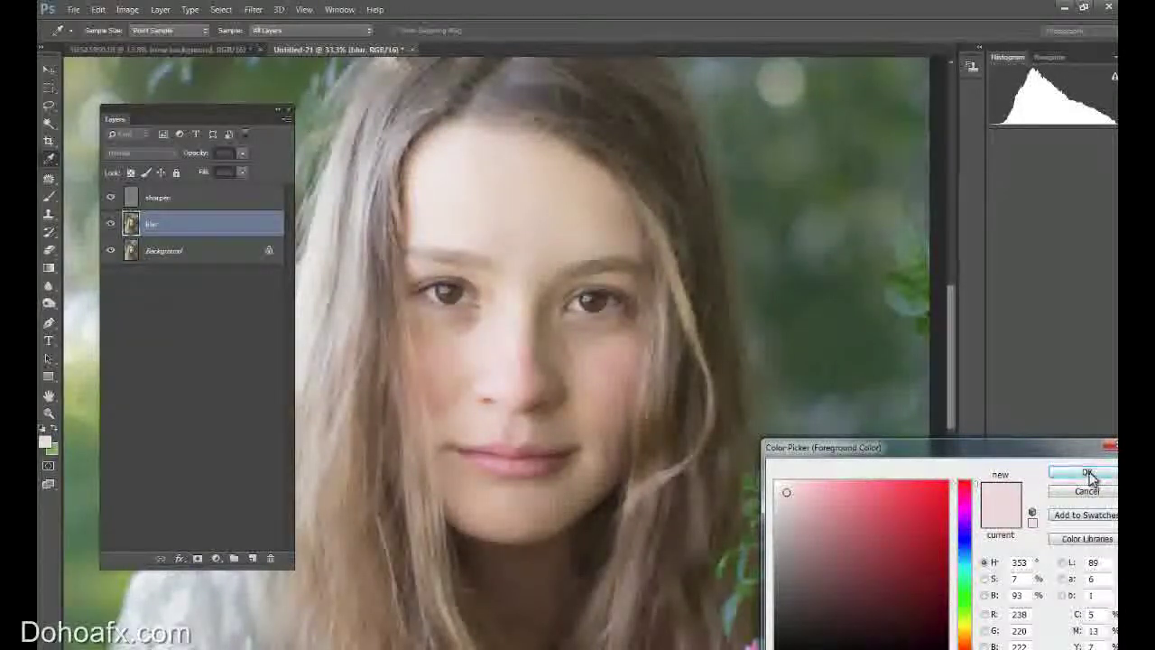
{"action": "left_click_drag", "start_coordinate": [586, 204], "coordinate": [539, 233]}
{"action": "left_click", "coordinate": [801, 493]}
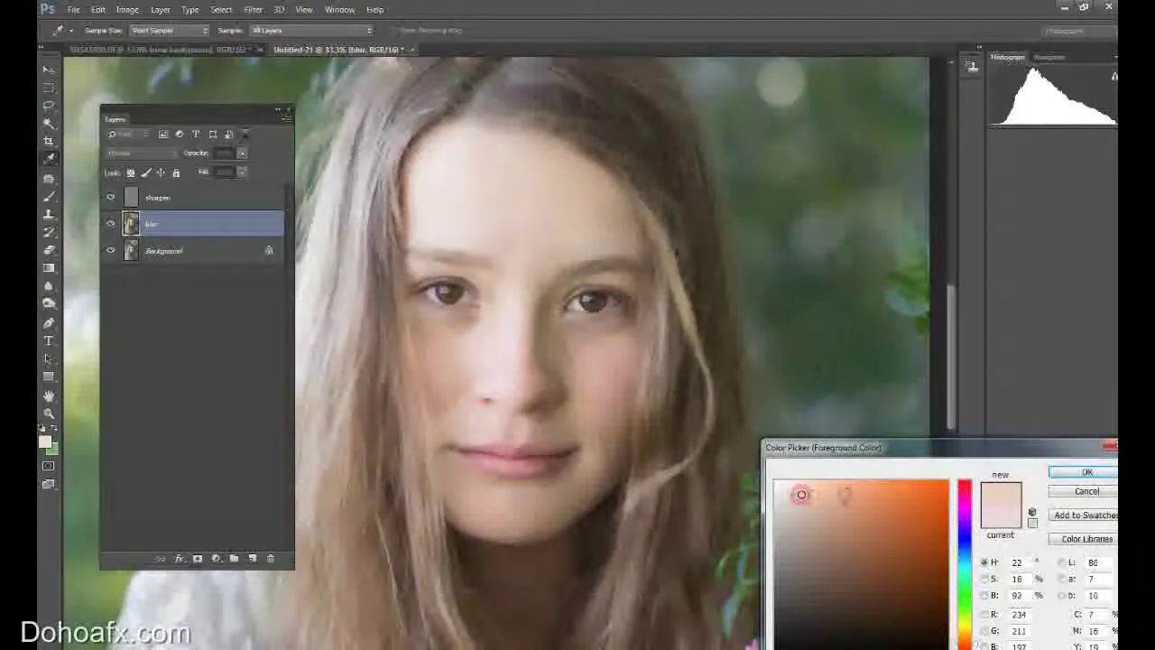
{"action": "left_click", "coordinate": [1063, 479]}
Step: Paint the sampled skin tone with the low-opacity Brush over both cheeks, the side of the nose and the chin on the blur layer
{"action": "left_click", "coordinate": [48, 196]}
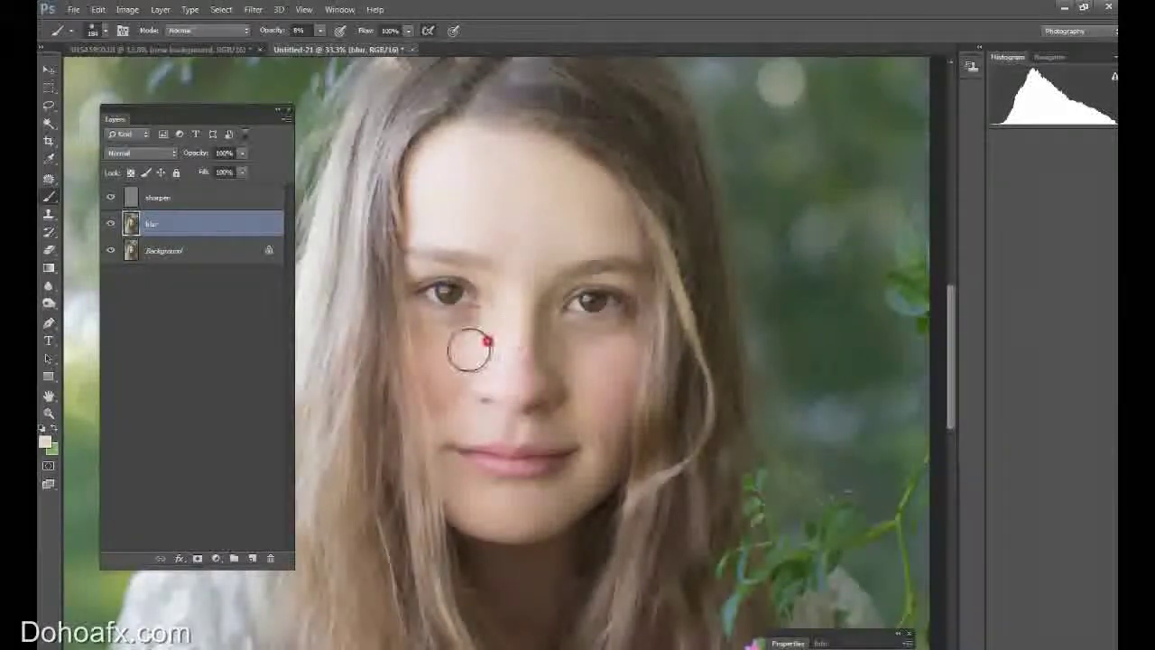
{"action": "left_click_drag", "start_coordinate": [467, 366], "coordinate": [452, 389]}
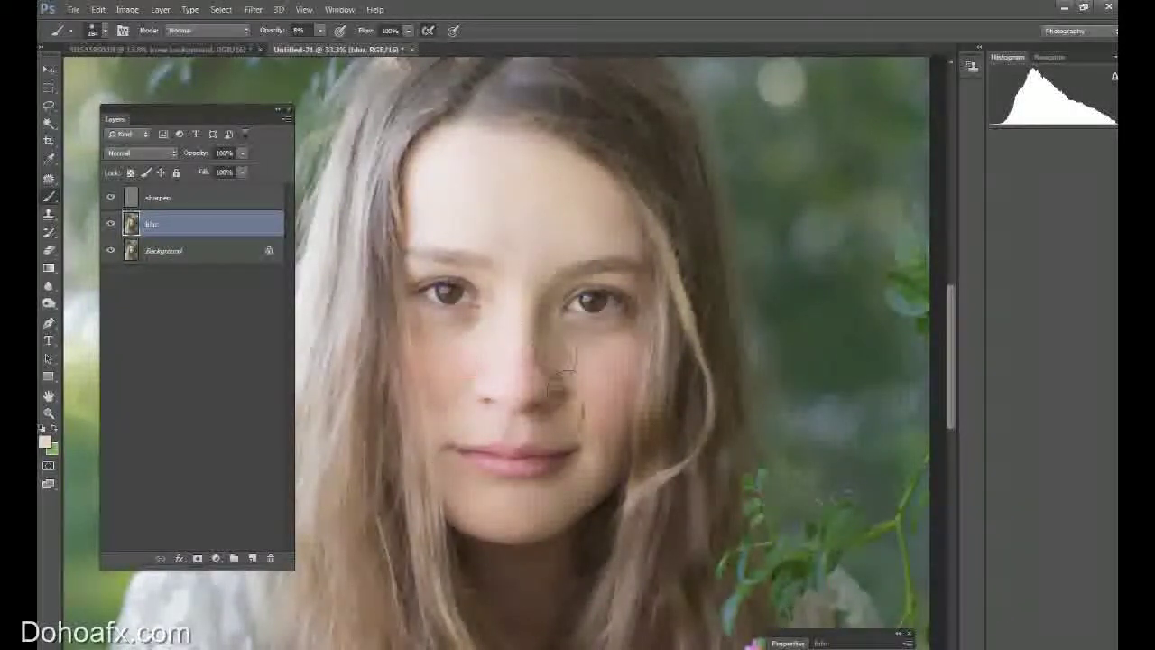
{"action": "left_click_drag", "start_coordinate": [618, 360], "coordinate": [606, 399]}
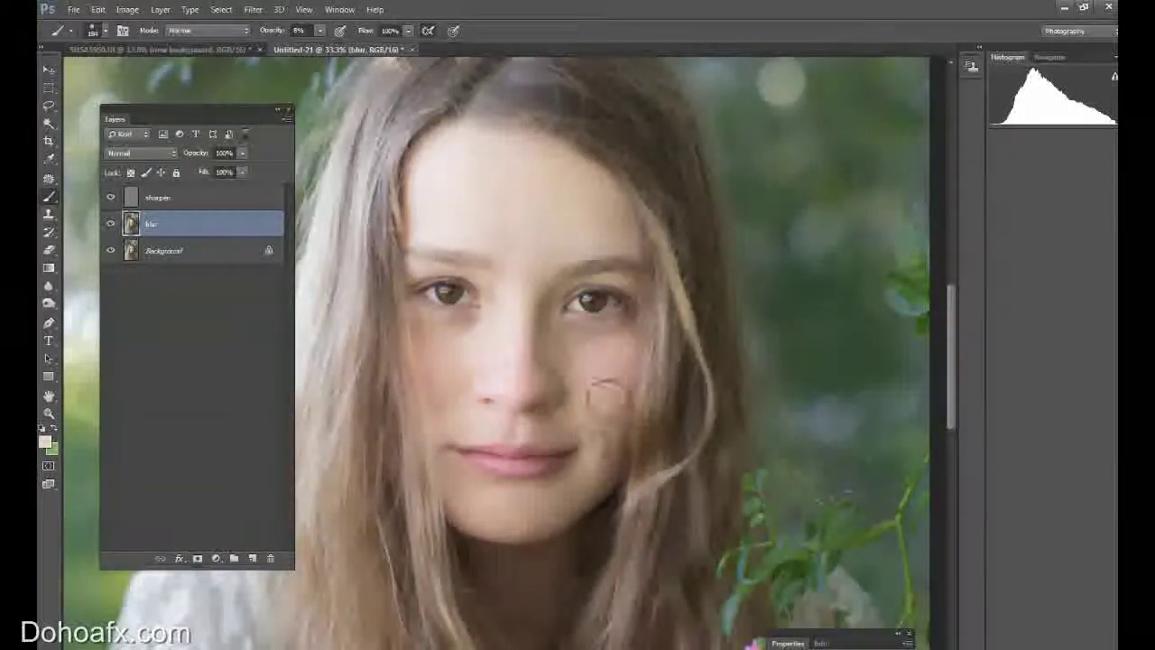
{"action": "left_click", "coordinate": [477, 496]}
{"action": "left_click", "coordinate": [541, 338]}
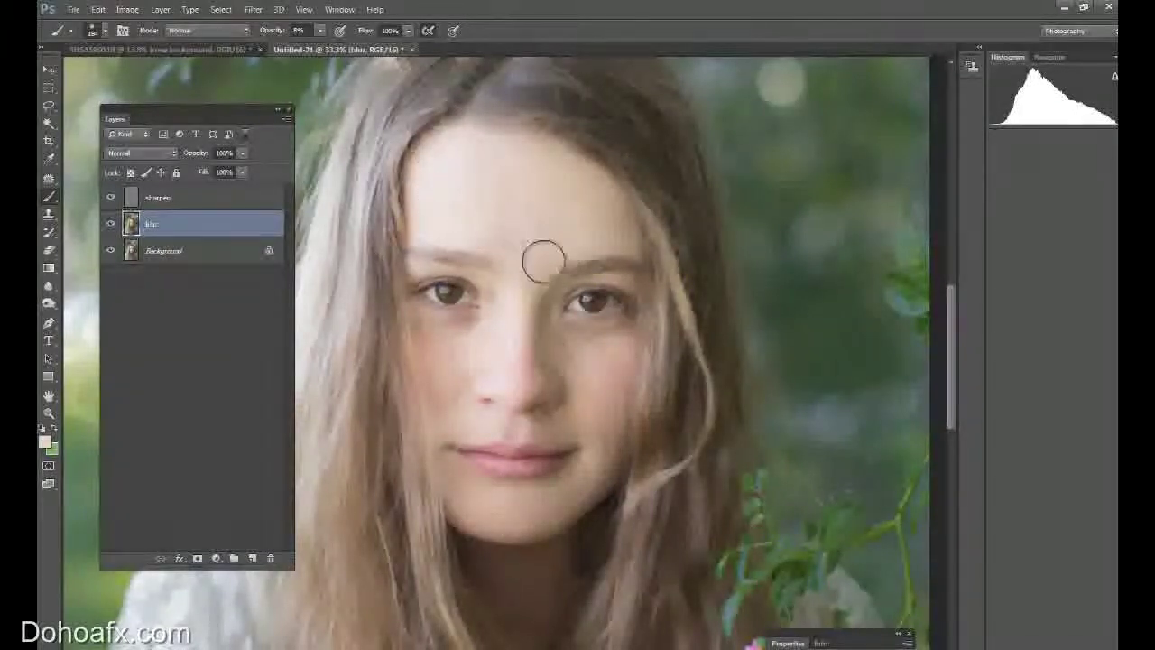
{"action": "mouse_move", "coordinate": [425, 328]}
{"action": "left_mouse_down"}
{"action": "mouse_move", "coordinate": [443, 370]}
{"action": "mouse_move", "coordinate": [433, 414]}
{"action": "mouse_move", "coordinate": [439, 371]}
{"action": "mouse_move", "coordinate": [515, 320]}
{"action": "mouse_move", "coordinate": [576, 395]}
{"action": "mouse_move", "coordinate": [594, 345]}
{"action": "mouse_move", "coordinate": [602, 399]}
{"action": "mouse_move", "coordinate": [506, 510]}
{"action": "mouse_move", "coordinate": [525, 518]}
{"action": "mouse_move", "coordinate": [606, 393]}
{"action": "mouse_move", "coordinate": [515, 389]}
{"action": "mouse_move", "coordinate": [519, 363]}
{"action": "mouse_move", "coordinate": [471, 350]}
{"action": "mouse_move", "coordinate": [535, 235]}
{"action": "mouse_move", "coordinate": [612, 242]}
{"action": "mouse_move", "coordinate": [580, 250]}
{"action": "mouse_move", "coordinate": [548, 214]}
{"action": "mouse_move", "coordinate": [464, 200]}
{"action": "mouse_move", "coordinate": [531, 314]}
{"action": "mouse_move", "coordinate": [482, 378]}
{"action": "mouse_move", "coordinate": [439, 334]}
{"action": "mouse_move", "coordinate": [450, 407]}
{"action": "mouse_move", "coordinate": [589, 411]}
{"action": "mouse_move", "coordinate": [596, 450]}
{"action": "mouse_move", "coordinate": [485, 511]}
{"action": "left_mouse_up"}
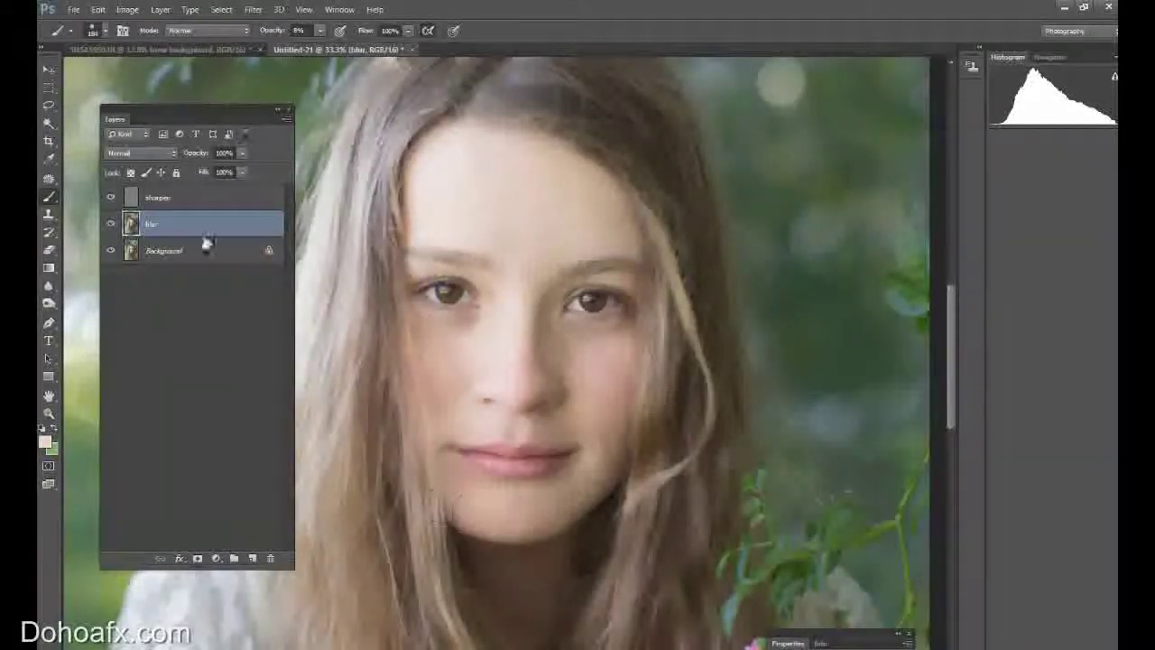
Step: Inspect the painted skin on the whole portrait and close up, comparing it with the blur and sharpen layers hidden and shown
{"action": "key", "text": "ctrl+0"}
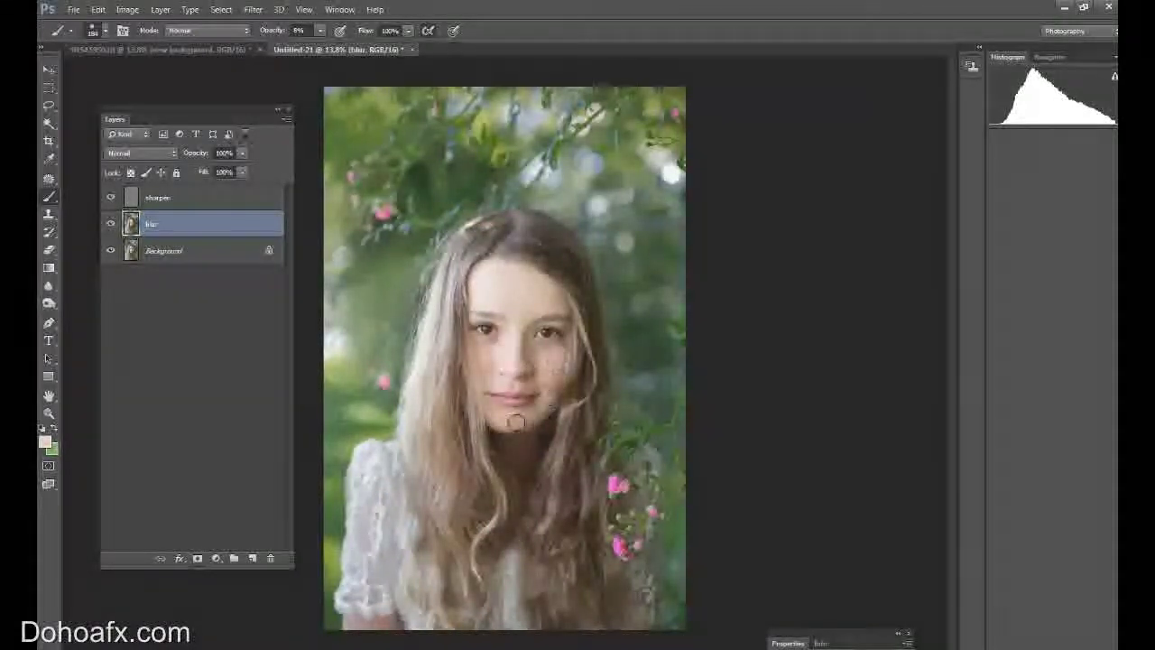
{"action": "left_click", "coordinate": [49, 413]}
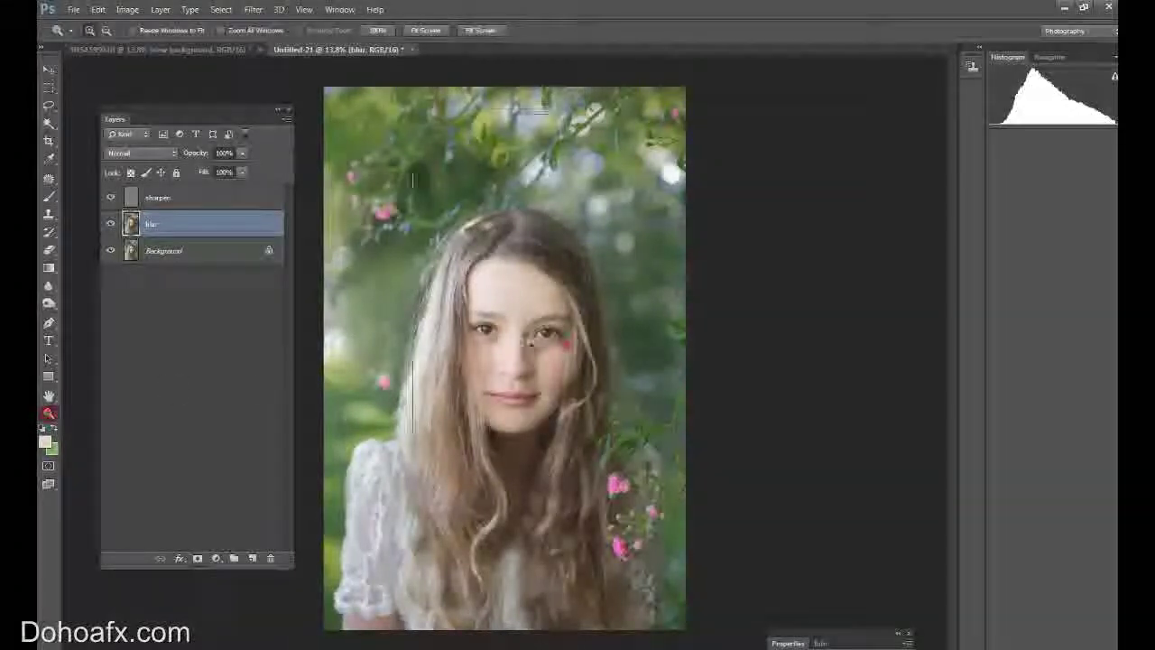
{"action": "left_click", "coordinate": [483, 350]}
{"action": "left_click", "coordinate": [483, 351]}
{"action": "left_click", "coordinate": [482, 350]}
{"action": "left_click", "coordinate": [483, 350]}
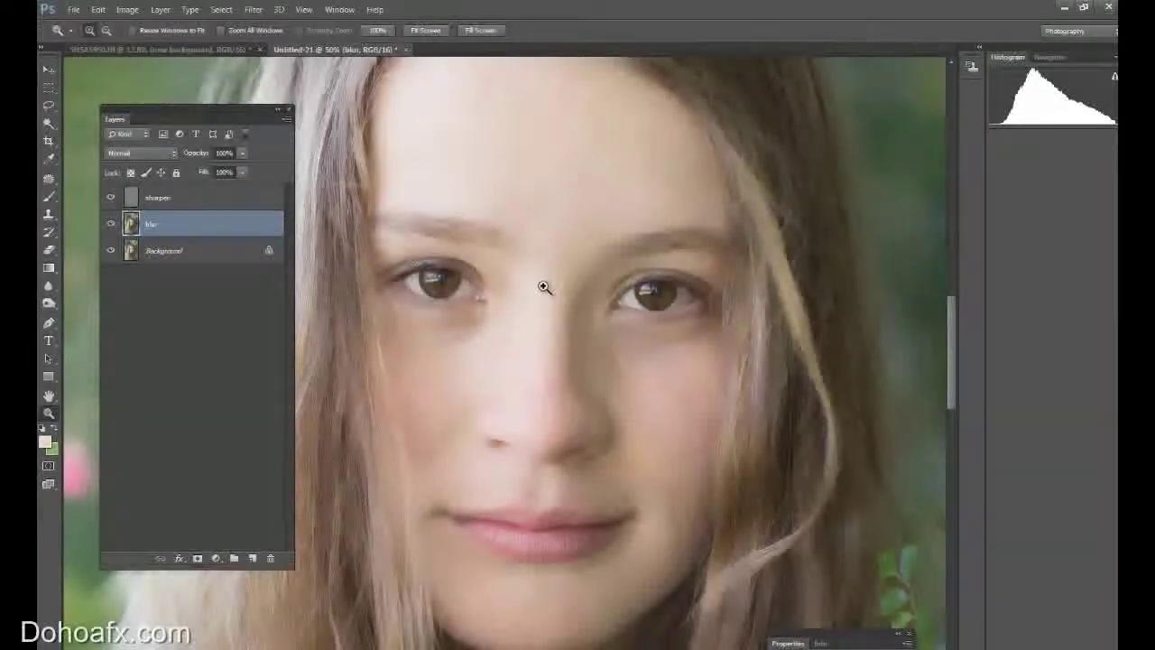
{"action": "left_click", "coordinate": [577, 284]}
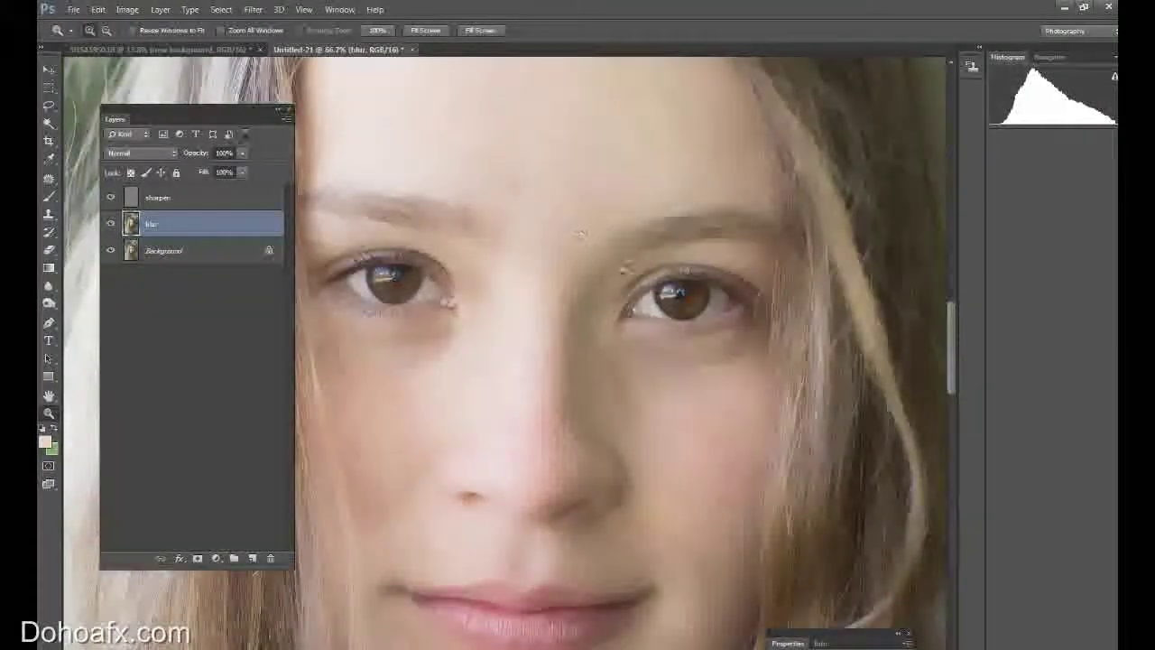
{"action": "left_click", "coordinate": [110, 223]}
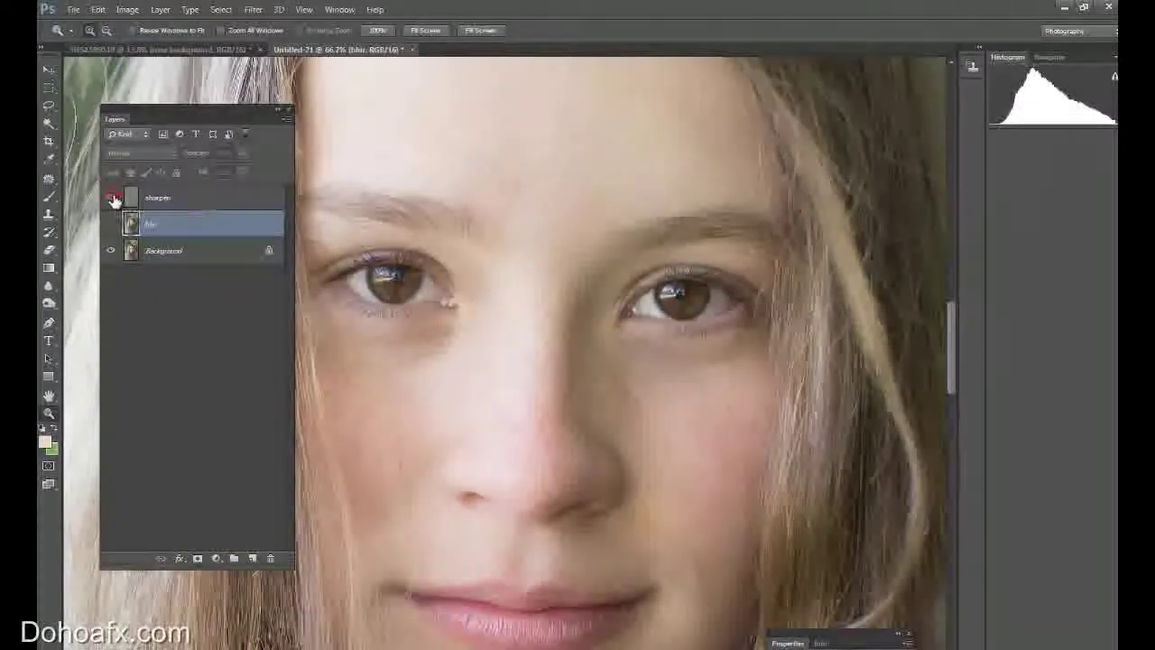
{"action": "left_click", "coordinate": [110, 196]}
{"action": "left_click", "coordinate": [110, 225]}
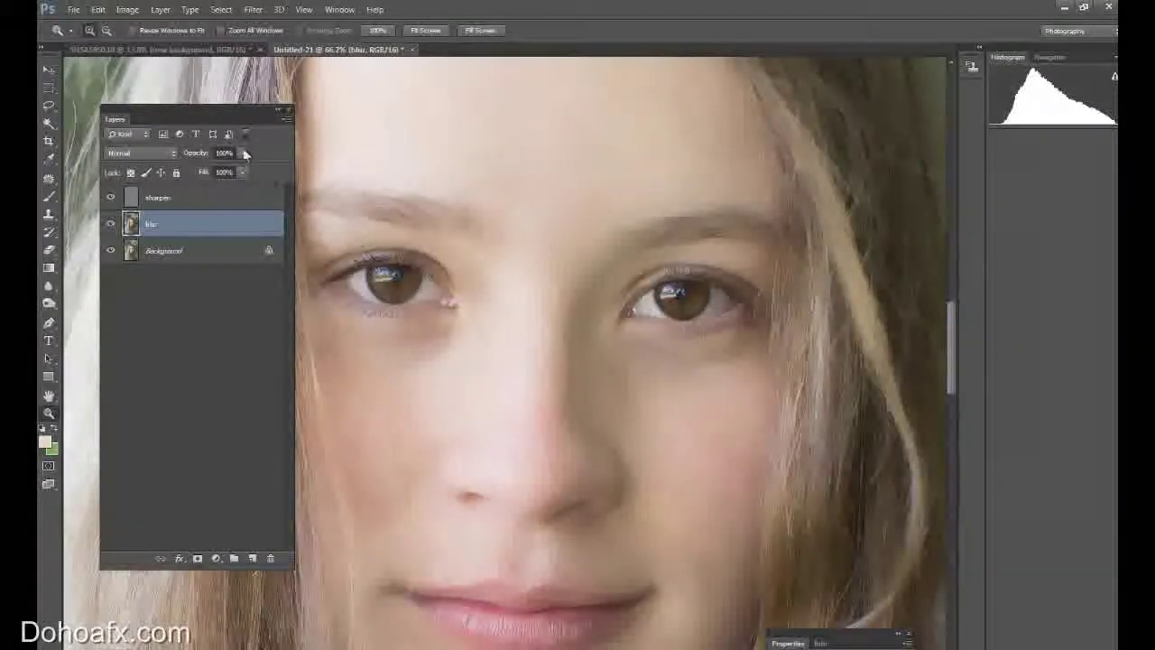
Step: Reduce the blur layer's opacity and set the sharpen layer's opacity to 85%
{"action": "left_click_drag", "start_coordinate": [219, 165], "coordinate": [223, 167]}
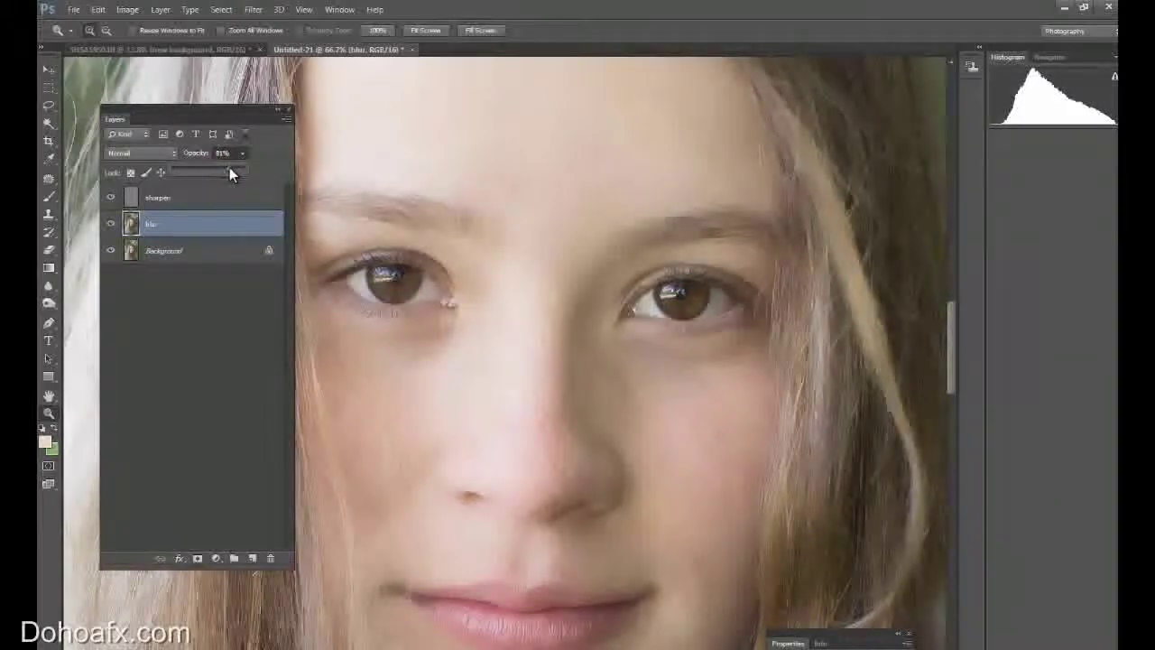
{"action": "left_click_drag", "start_coordinate": [224, 154], "coordinate": [209, 153]}
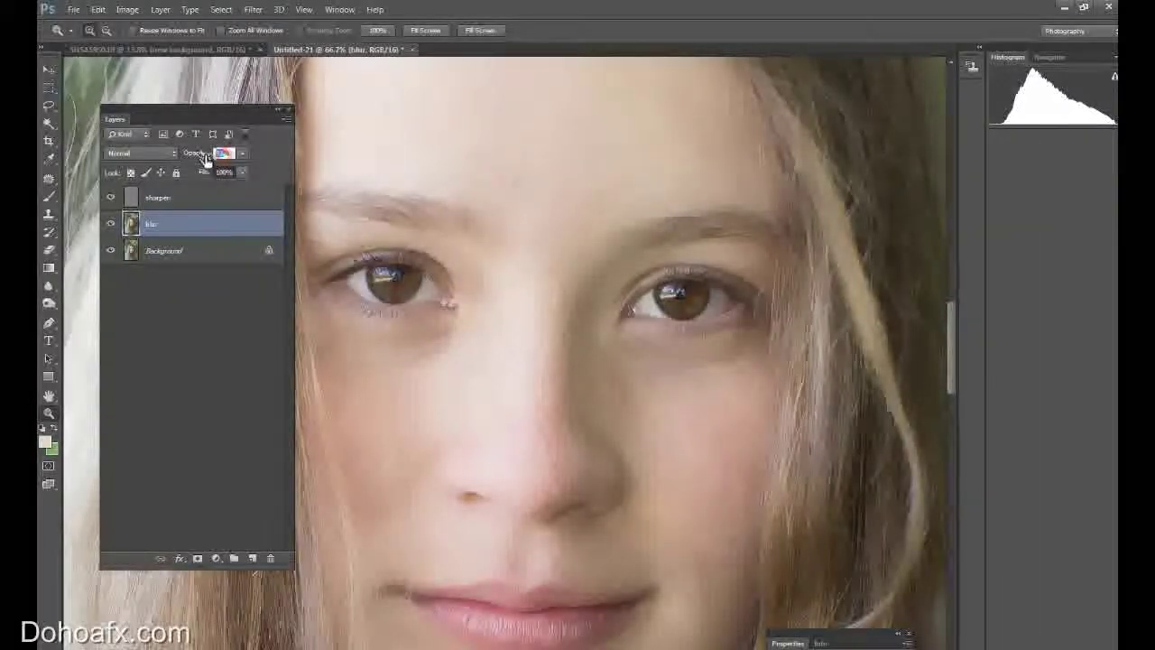
{"action": "left_click", "coordinate": [189, 197]}
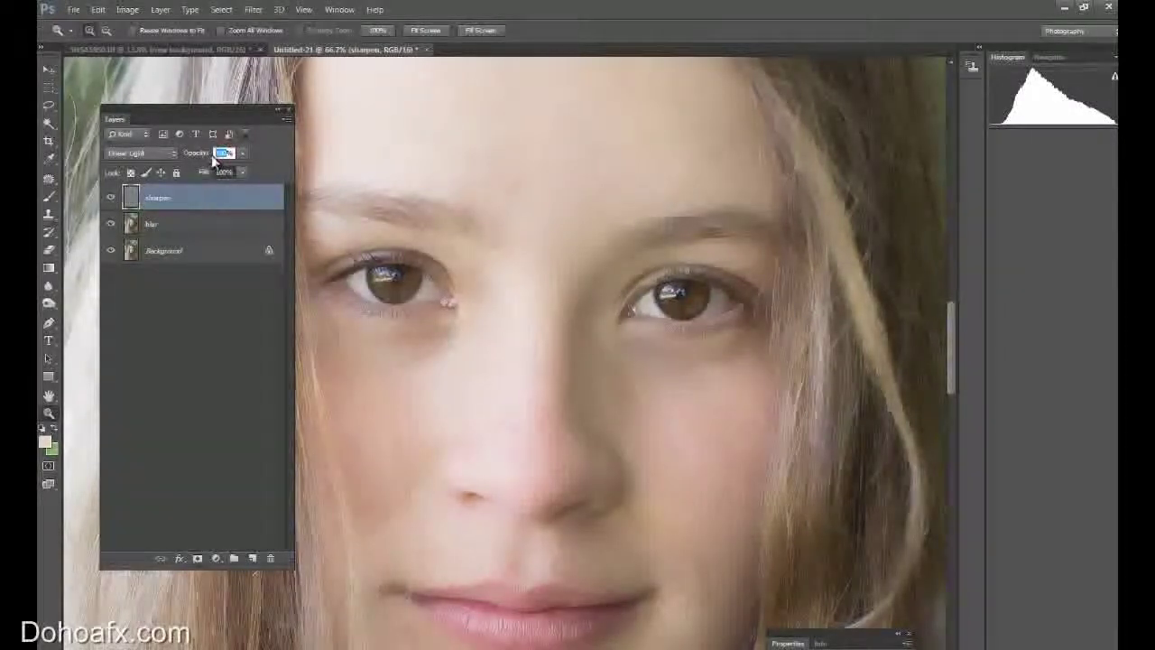
{"action": "left_click", "coordinate": [219, 152]}
{"action": "type", "text": "85"}
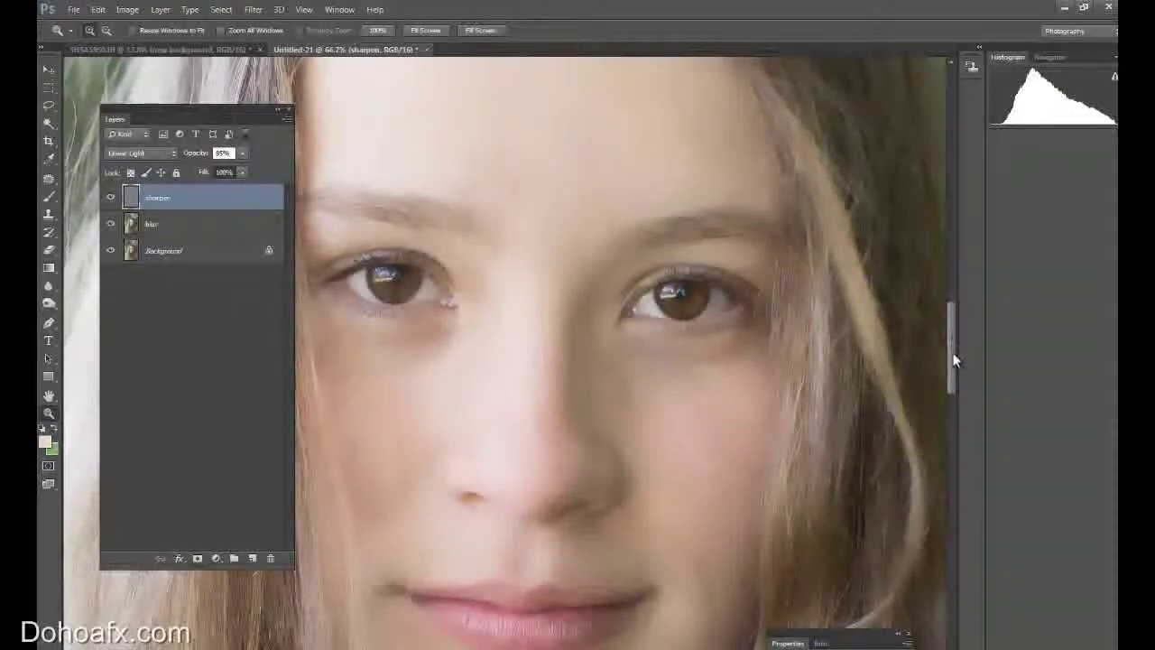
Step: Combine the sharpen and blur layers into a new layer group with the default settings
{"action": "mouse_move", "coordinate": [954, 360]}
{"action": "left_mouse_down"}
{"action": "mouse_move", "coordinate": [953, 374]}
{"action": "mouse_move", "coordinate": [954, 356]}
{"action": "left_mouse_up"}
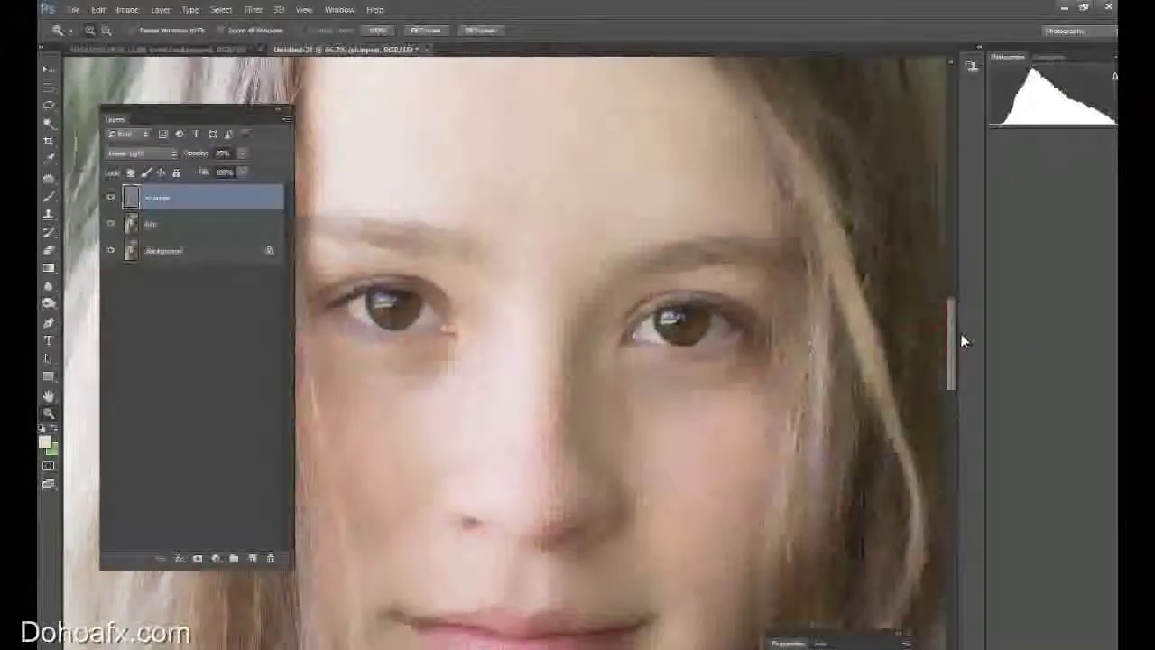
{"action": "left_click", "coordinate": [520, 303]}
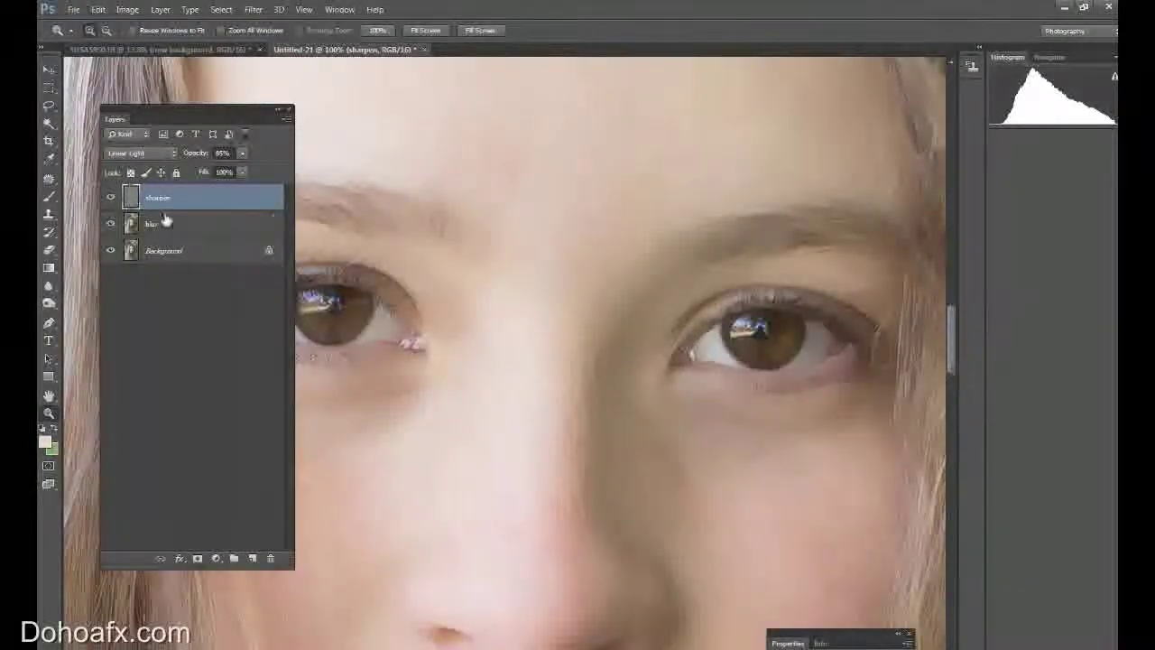
{"action": "left_click", "coordinate": [172, 225], "text": "shift"}
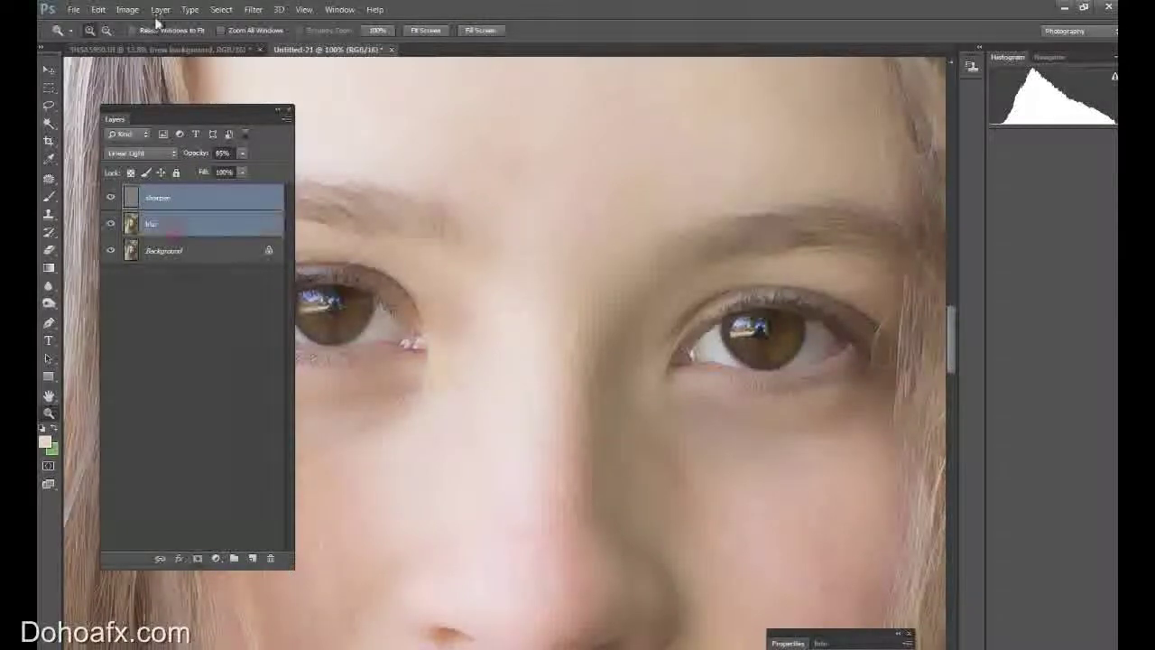
{"action": "left_click", "coordinate": [160, 10]}
{"action": "mouse_move", "coordinate": [258, 25]}
{"action": "left_click", "coordinate": [404, 65]}
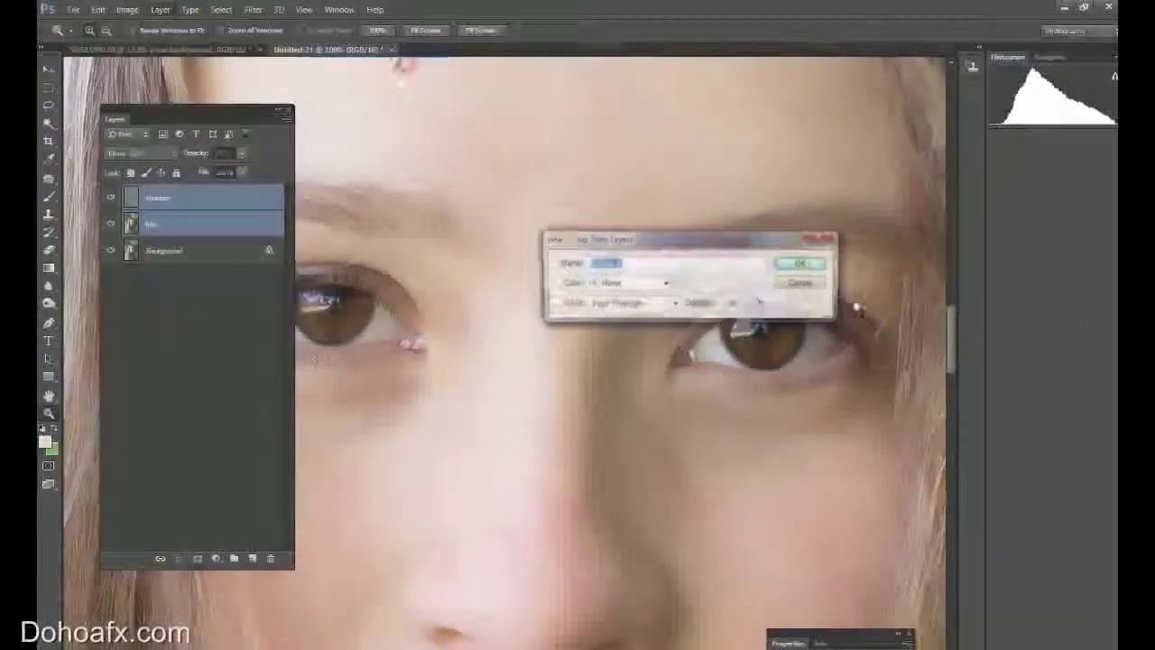
{"action": "left_click", "coordinate": [815, 263]}
Step: Compare the skin around the eyes, nose and mouth at 100% with the retouching group hidden and shown
{"action": "left_click", "coordinate": [110, 192]}
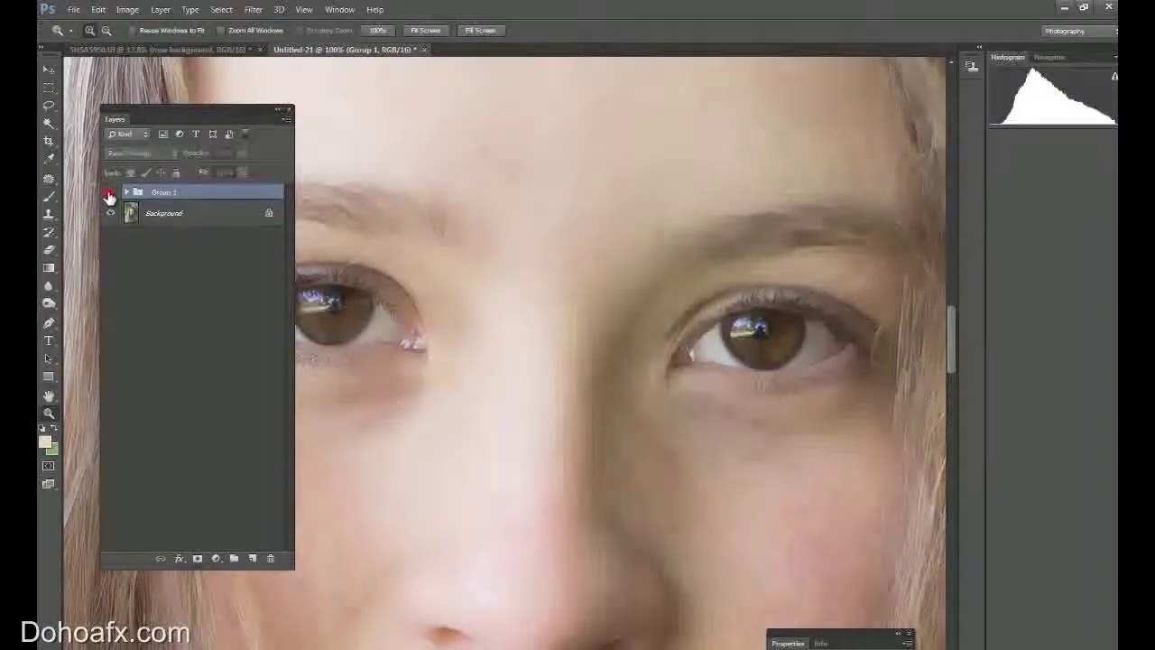
{"action": "left_click", "coordinate": [109, 192]}
{"action": "scroll", "coordinate": [943, 343], "scroll_direction": "down", "scroll_amount": 5}
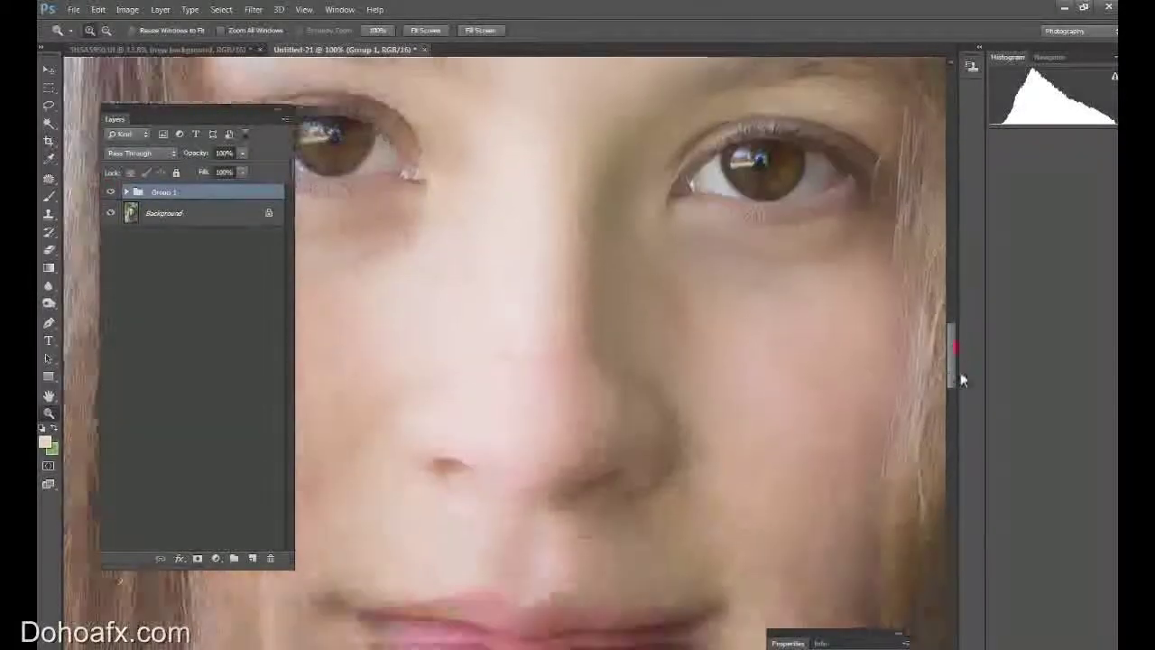
{"action": "left_click", "coordinate": [109, 192]}
{"action": "left_click", "coordinate": [109, 193]}
{"action": "left_click", "coordinate": [111, 193]}
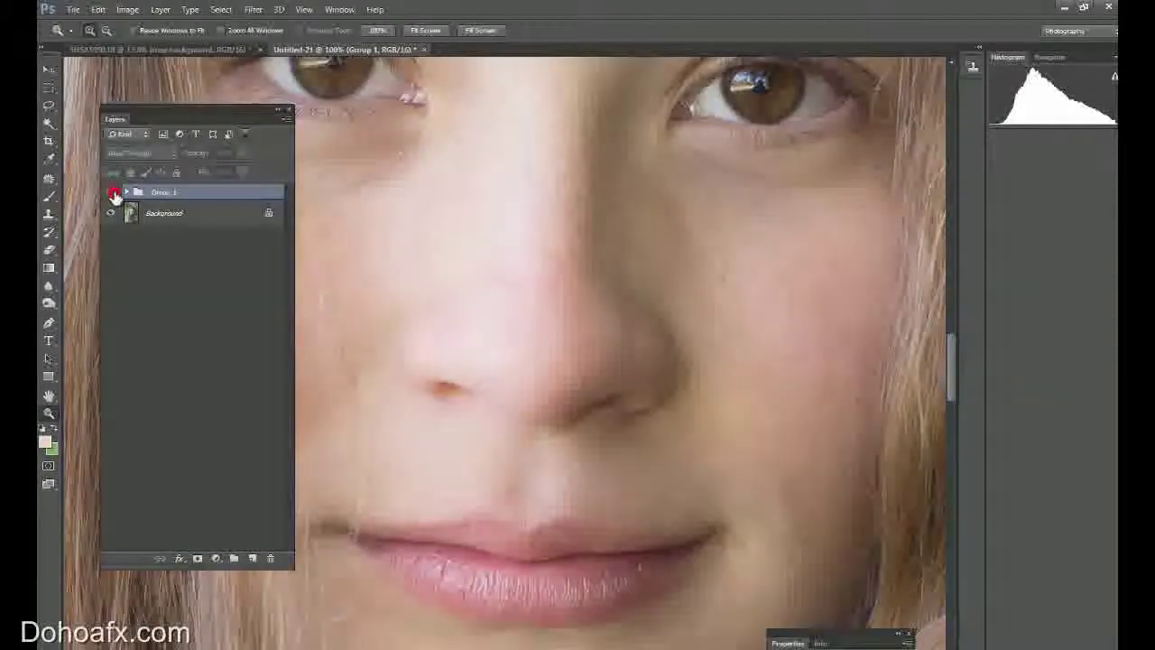
{"action": "left_click", "coordinate": [111, 193]}
{"action": "left_click", "coordinate": [111, 193]}
{"action": "left_click", "coordinate": [111, 193]}
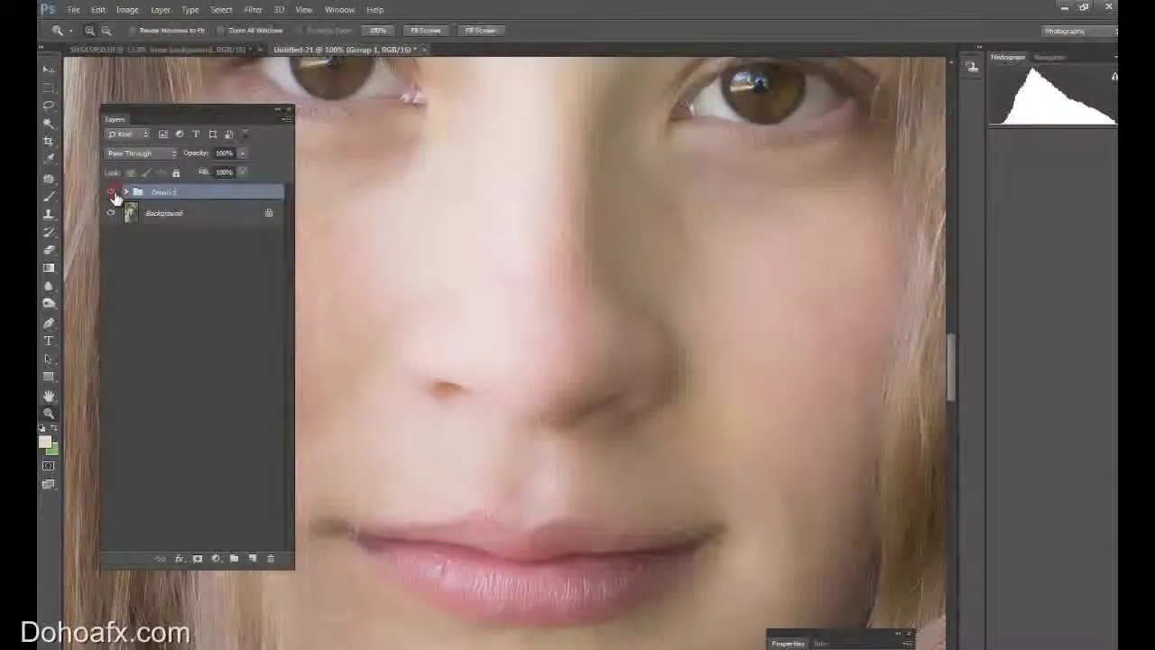
{"action": "left_click", "coordinate": [111, 193]}
{"action": "left_click", "coordinate": [111, 193]}
{"action": "left_click", "coordinate": [111, 193]}
{"action": "left_click", "coordinate": [111, 193]}
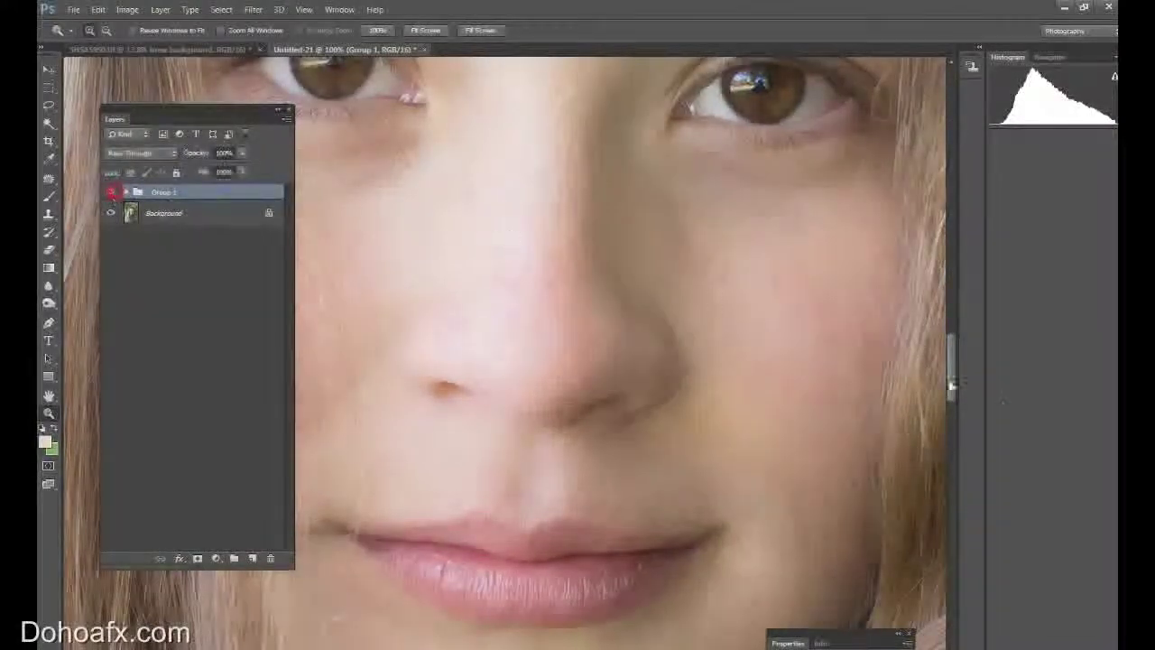
Step: Compare the lips, chin and forehead with the retouching group hidden and shown, and view the whole portrait with the group on
{"action": "left_click_drag", "start_coordinate": [951, 383], "coordinate": [957, 408]}
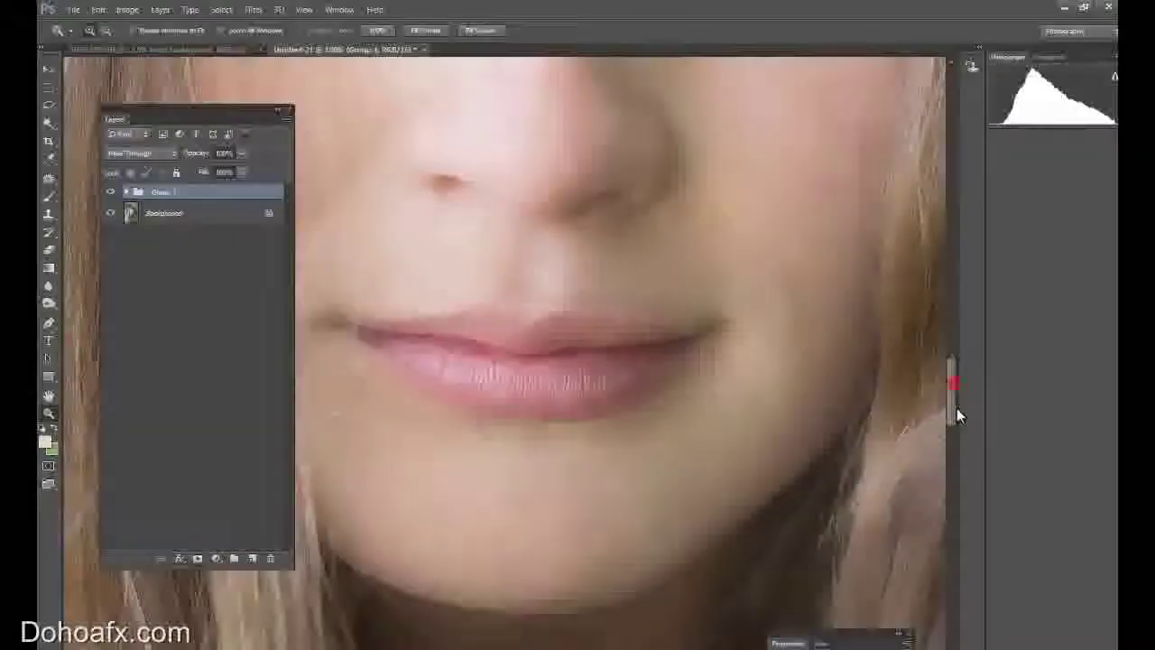
{"action": "left_click", "coordinate": [104, 191]}
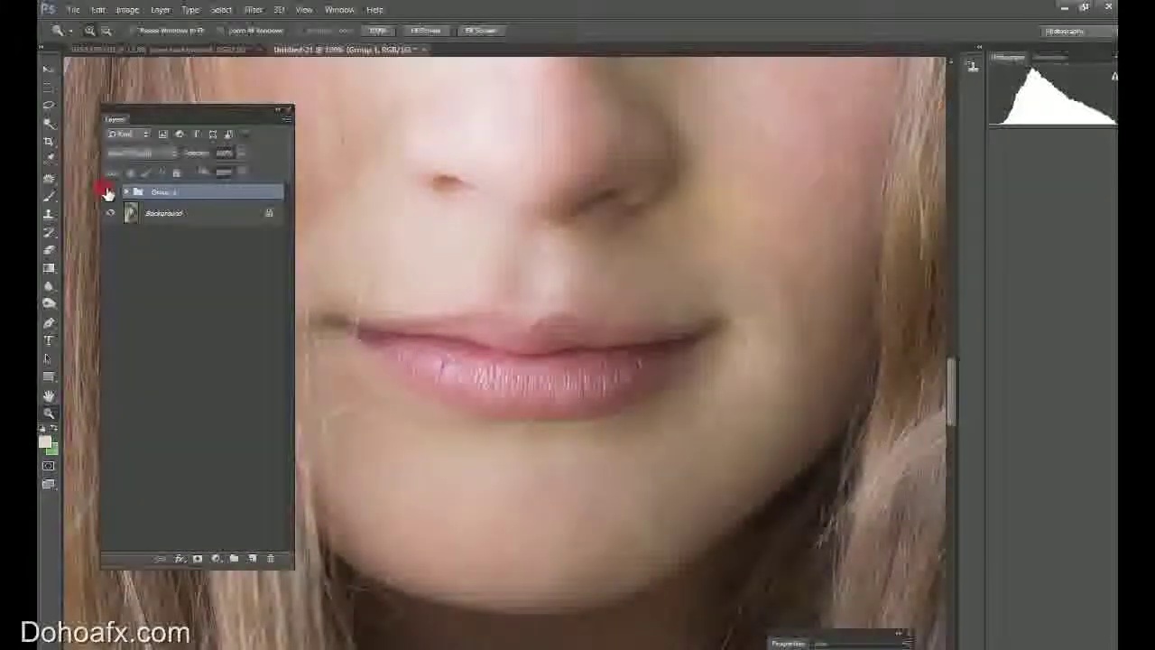
{"action": "left_click_drag", "start_coordinate": [951, 413], "coordinate": [965, 346]}
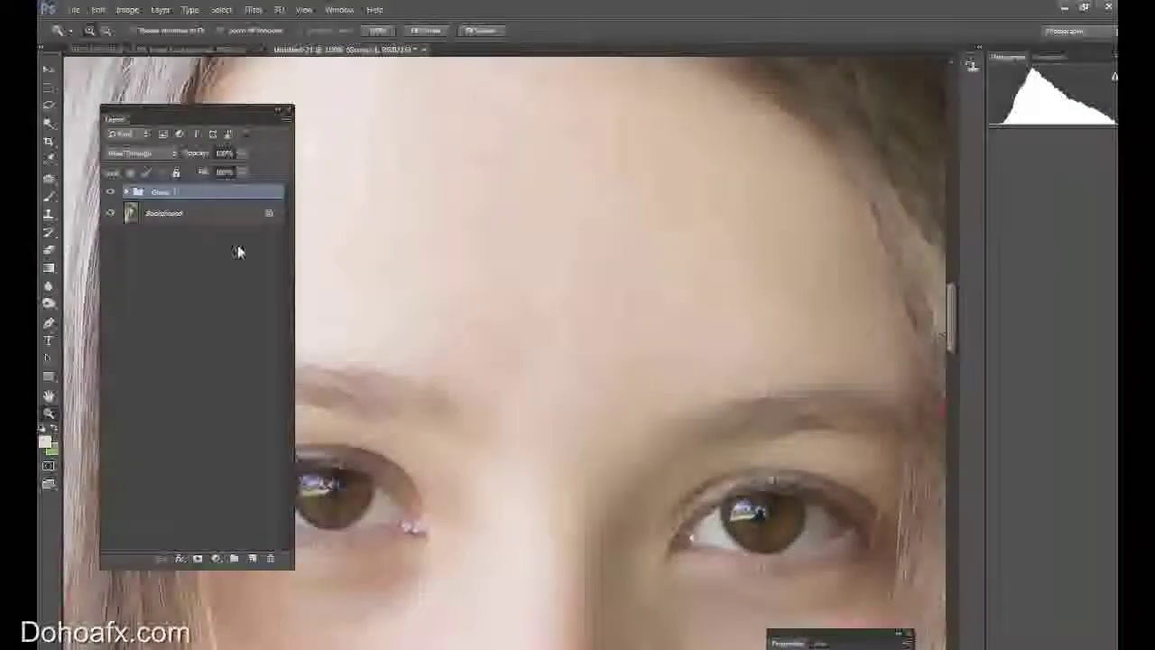
{"action": "left_click", "coordinate": [110, 192]}
{"action": "left_click", "coordinate": [110, 192]}
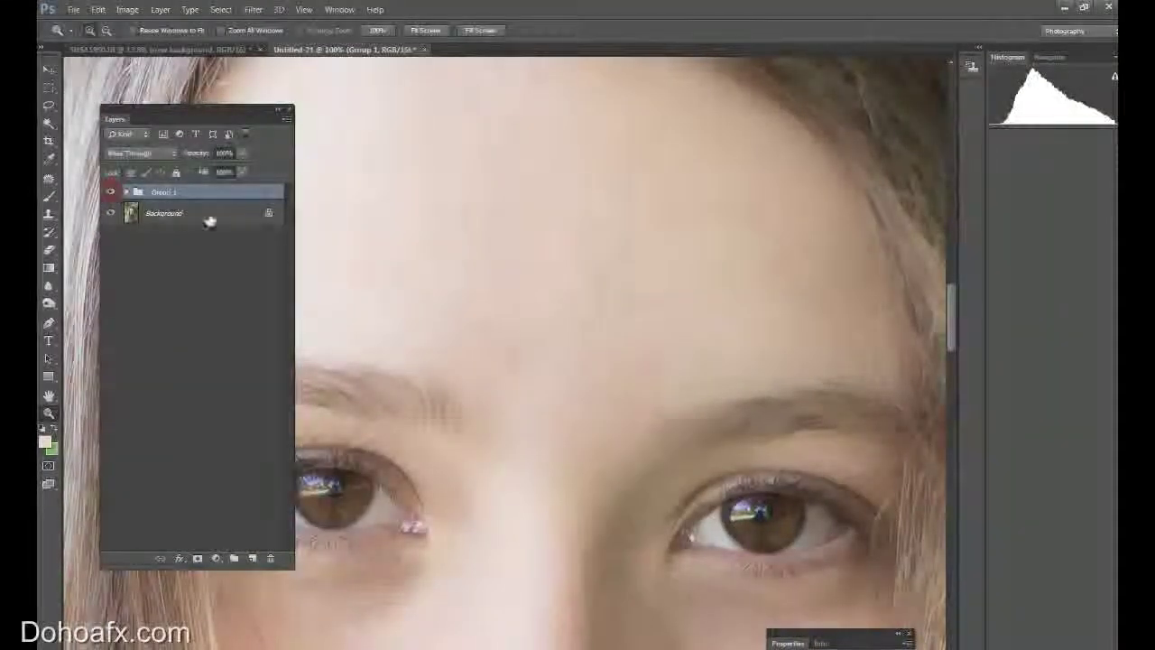
{"action": "left_click", "coordinate": [303, 9]}
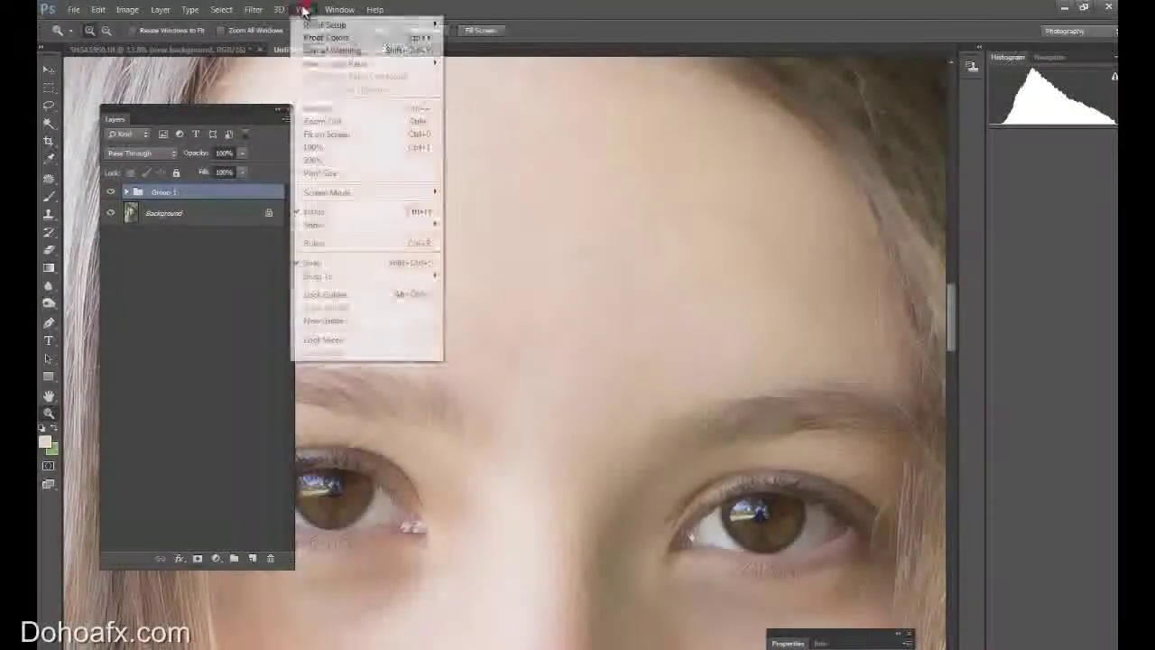
{"action": "left_click", "coordinate": [338, 135]}
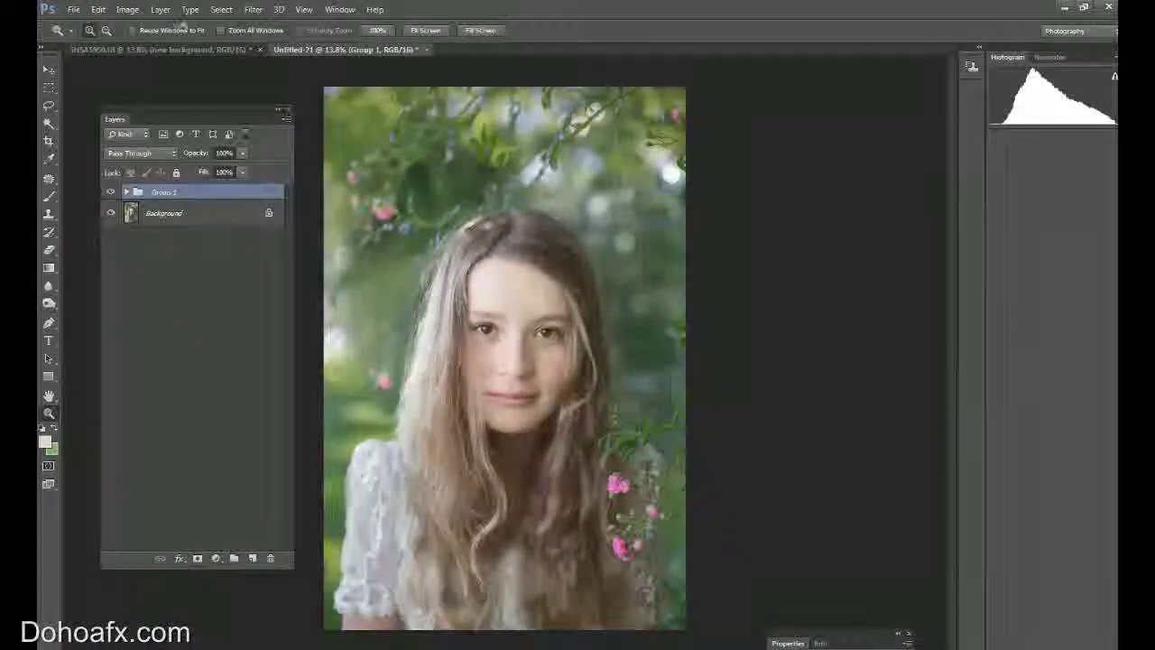
Step: Rename the retouching layer group as "skin"
{"action": "double_click", "coordinate": [153, 192]}
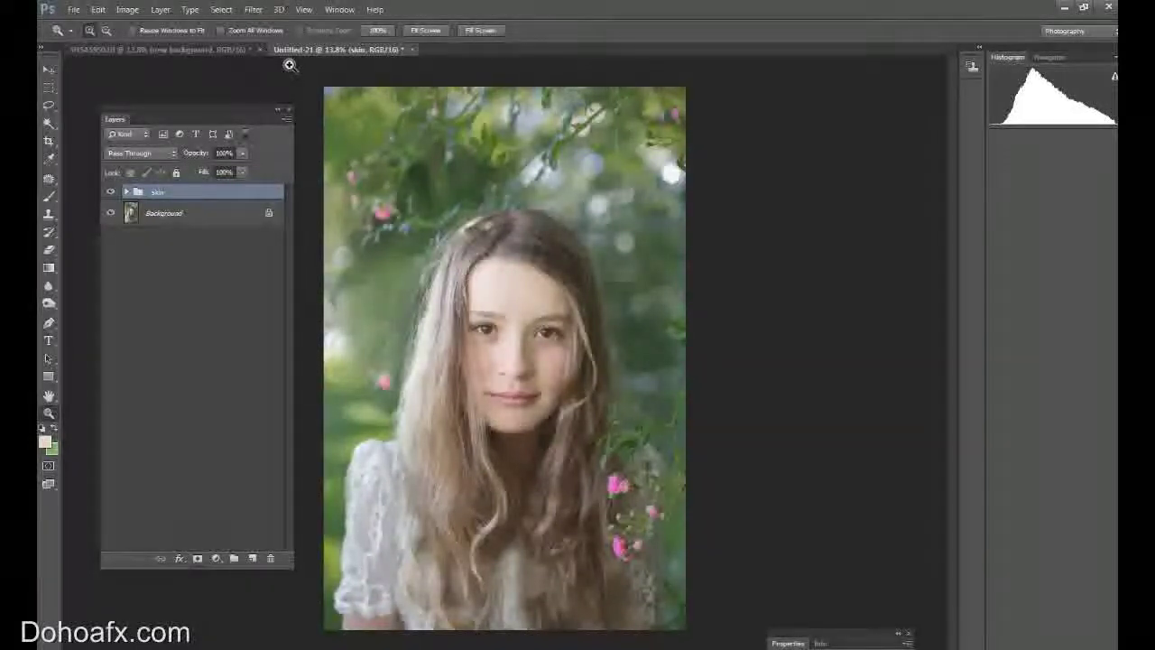
{"action": "left_click_drag", "start_coordinate": [509, 332], "coordinate": [509, 349]}
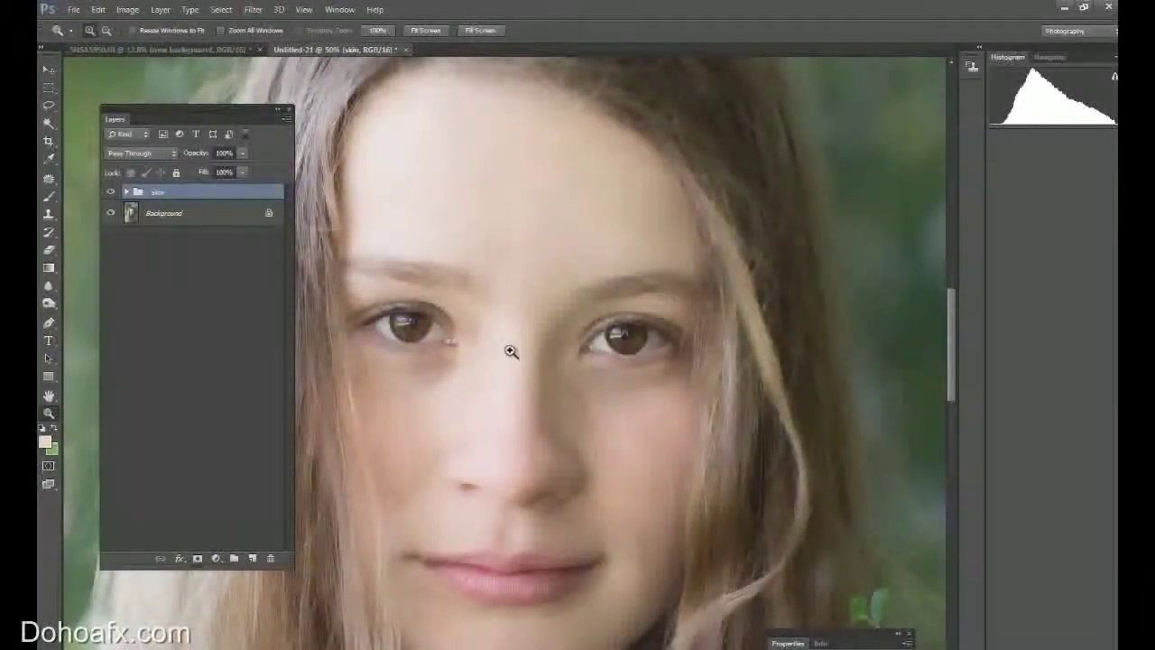
{"action": "right_click", "coordinate": [185, 213]}
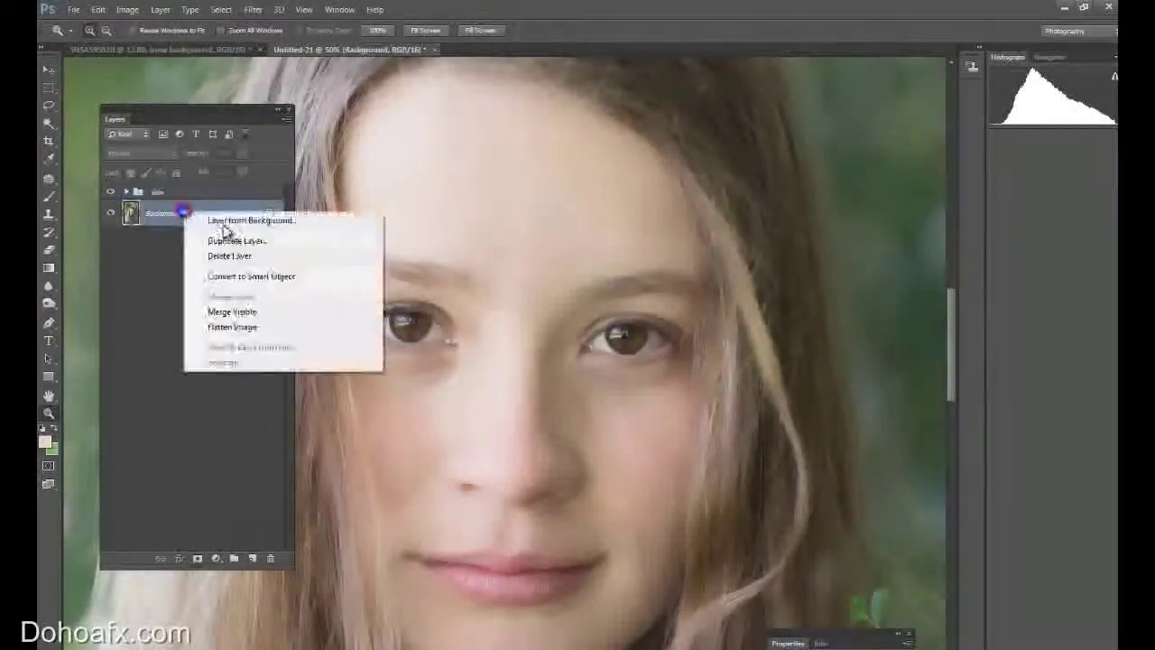
{"action": "left_click", "coordinate": [230, 241]}
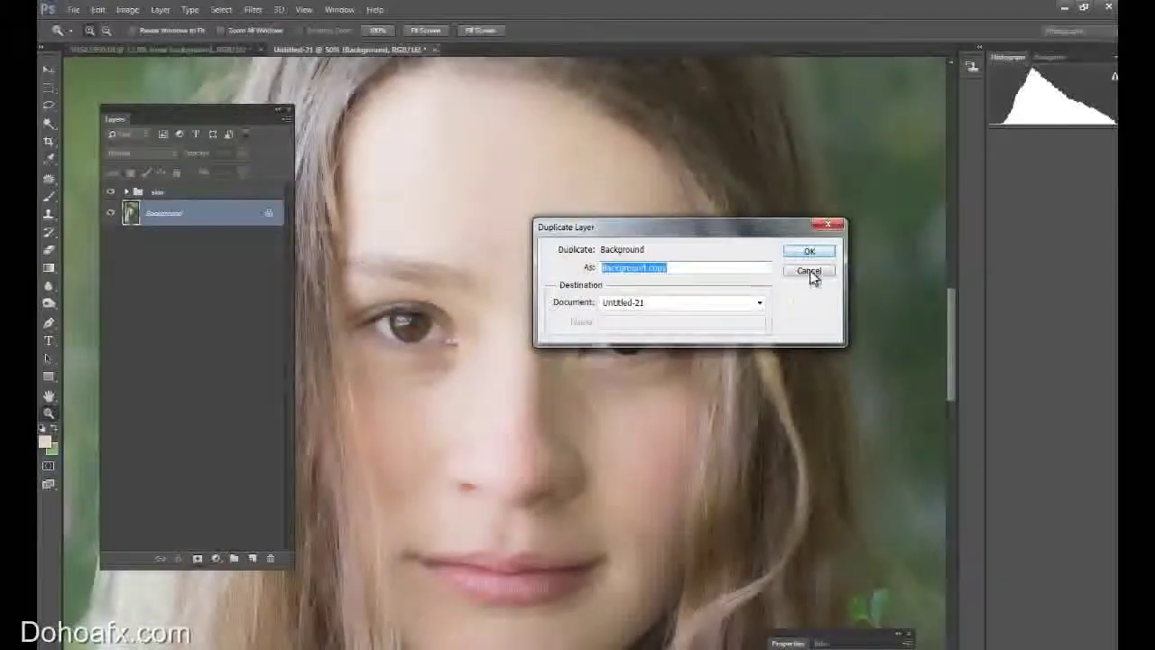
{"action": "left_click", "coordinate": [811, 270]}
Step: Duplicate the skin group together with the background layer, and hide the two originals
{"action": "left_click", "coordinate": [207, 190], "text": "shift"}
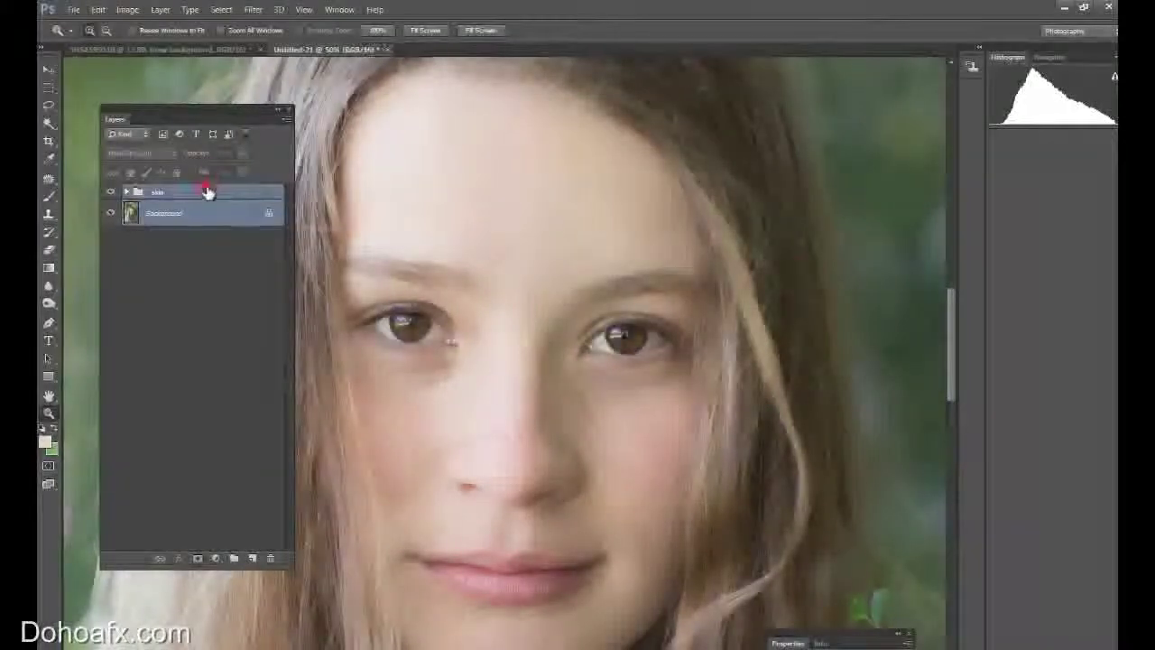
{"action": "left_click", "coordinate": [160, 9]}
{"action": "left_click", "coordinate": [176, 56]}
{"action": "left_click", "coordinate": [800, 252]}
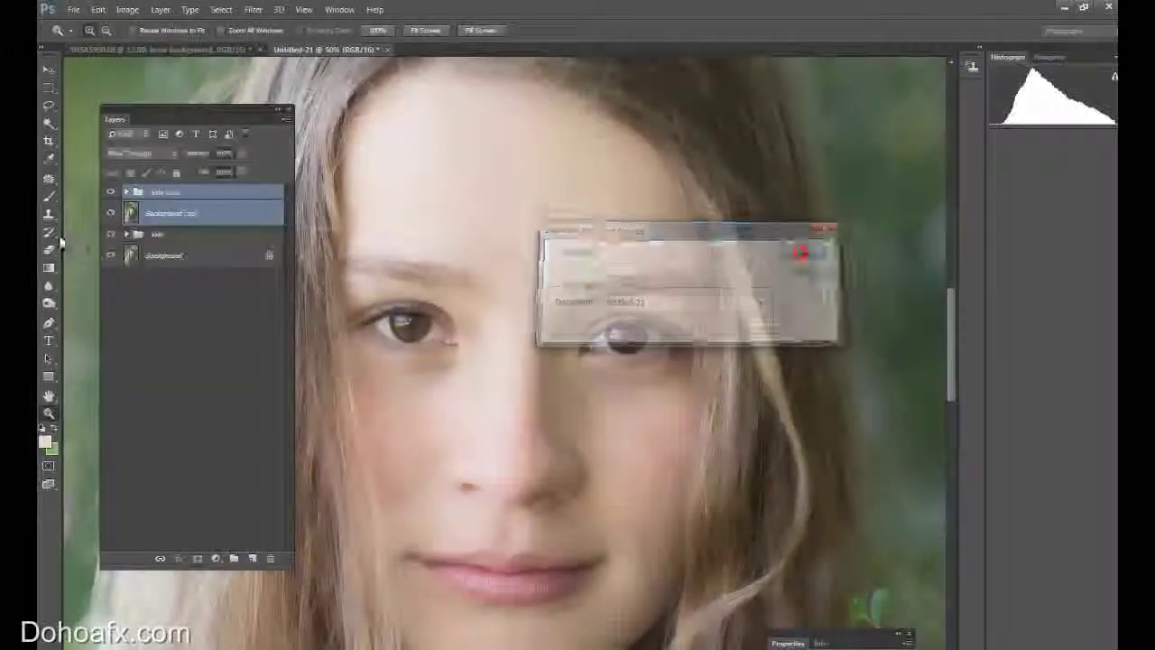
{"action": "left_click", "coordinate": [111, 236]}
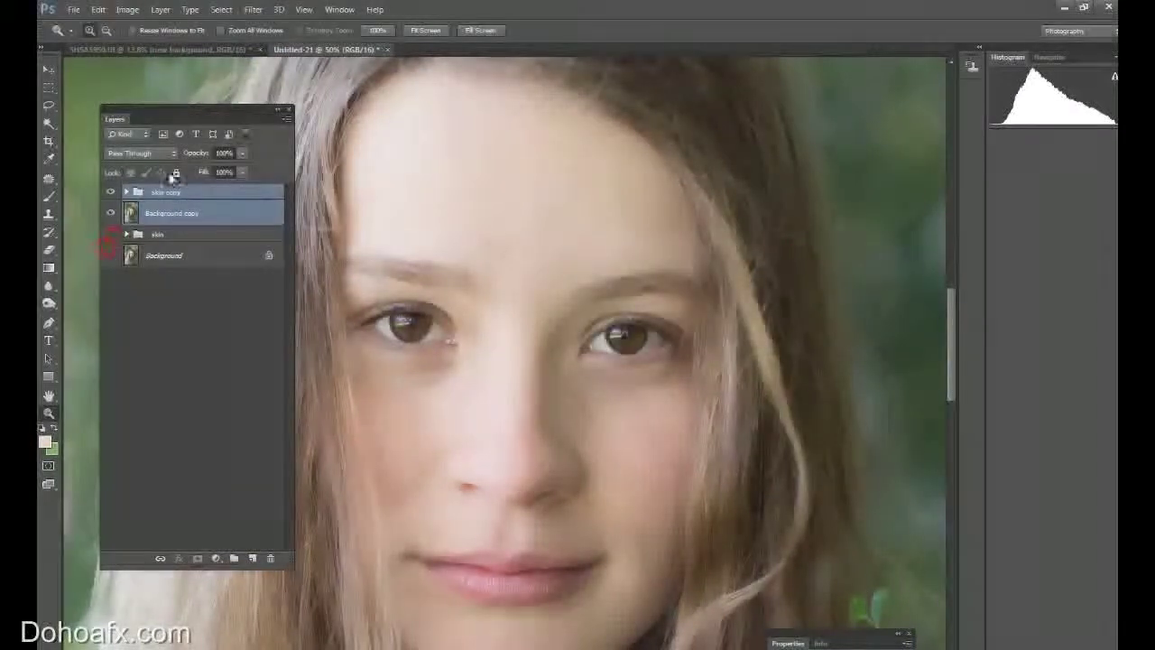
Step: Merge the copied group and background into a single layer and duplicate that merged layer
{"action": "left_click", "coordinate": [158, 9]}
{"action": "left_click", "coordinate": [197, 442]}
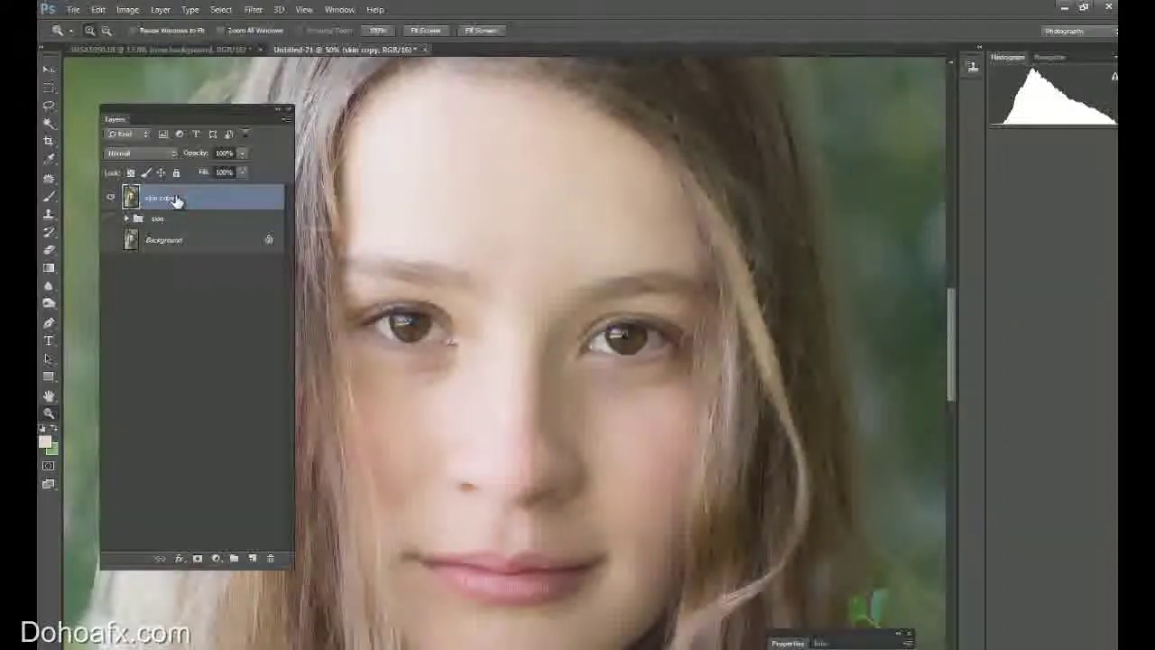
{"action": "key", "text": "ctrl+j"}
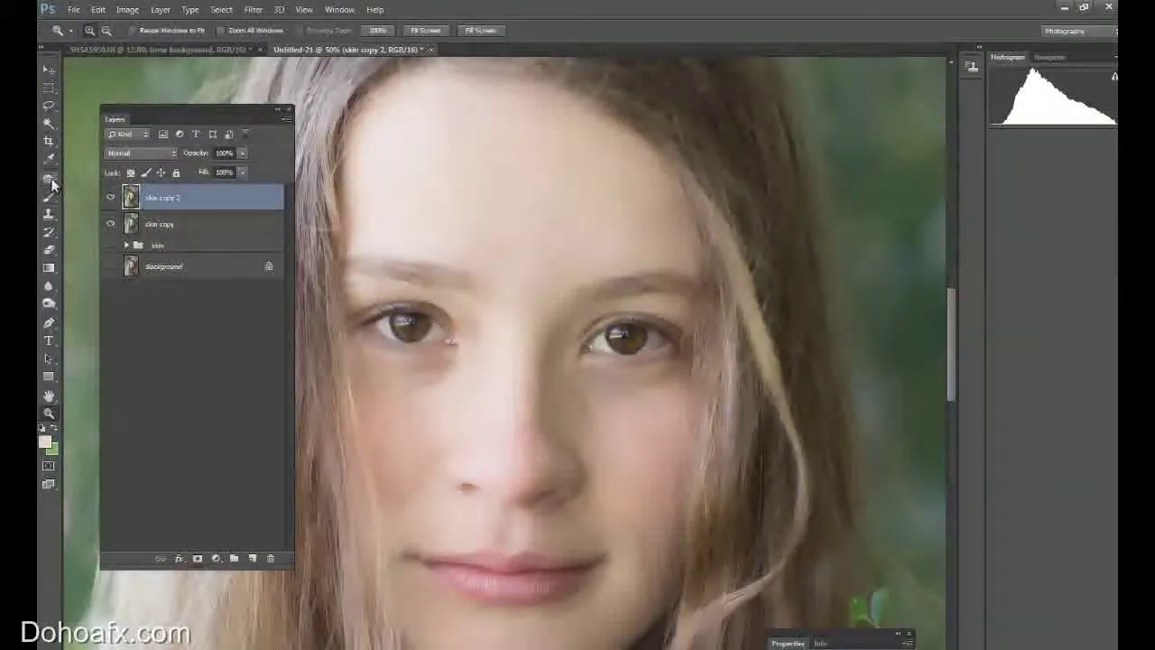
Step: Patch uneven spots on the chin and the forehead at 100% zoom on the top layer with the Patch tool
{"action": "left_click", "coordinate": [50, 179]}
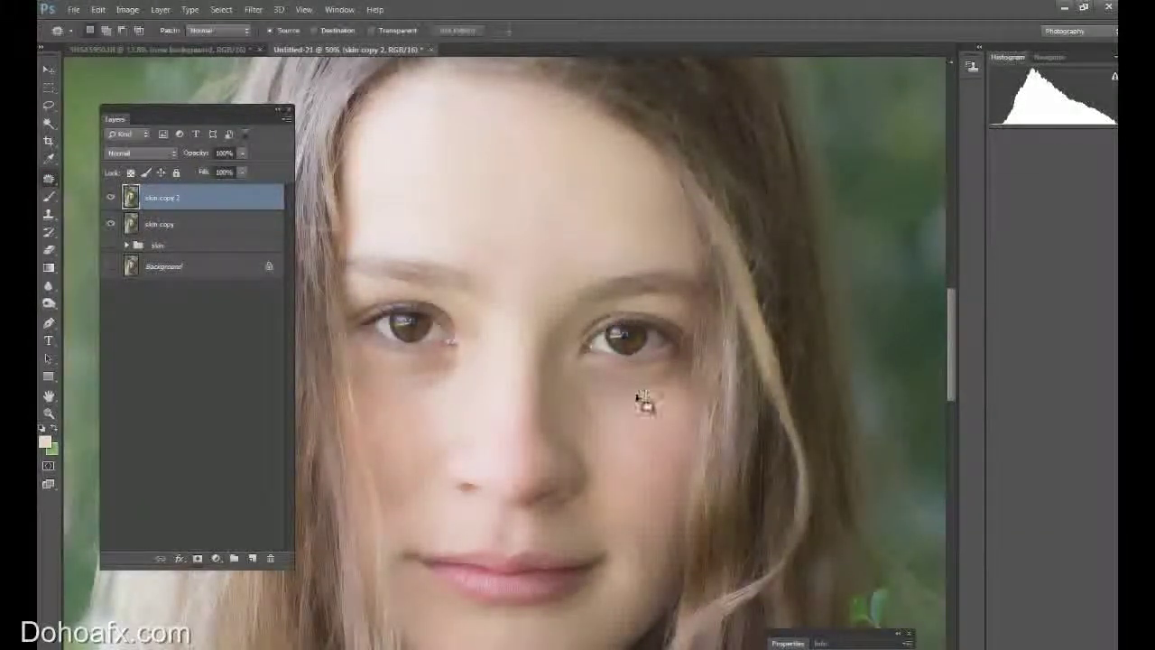
{"action": "left_click", "coordinate": [49, 412]}
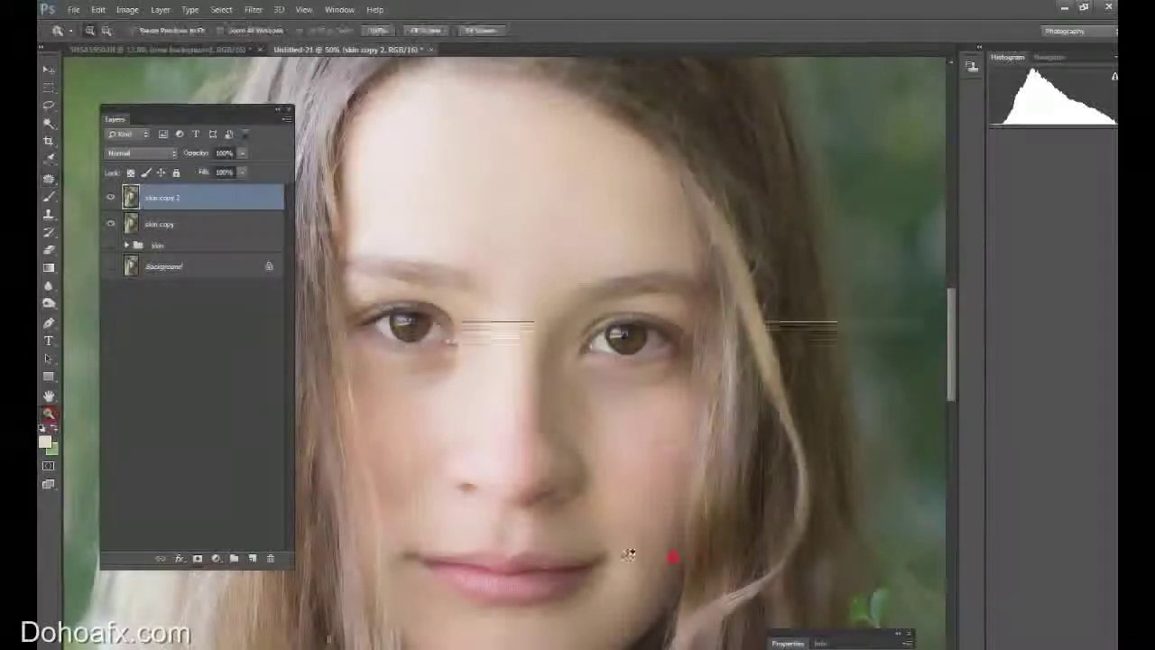
{"action": "left_click", "coordinate": [676, 549]}
{"action": "left_click", "coordinate": [624, 552]}
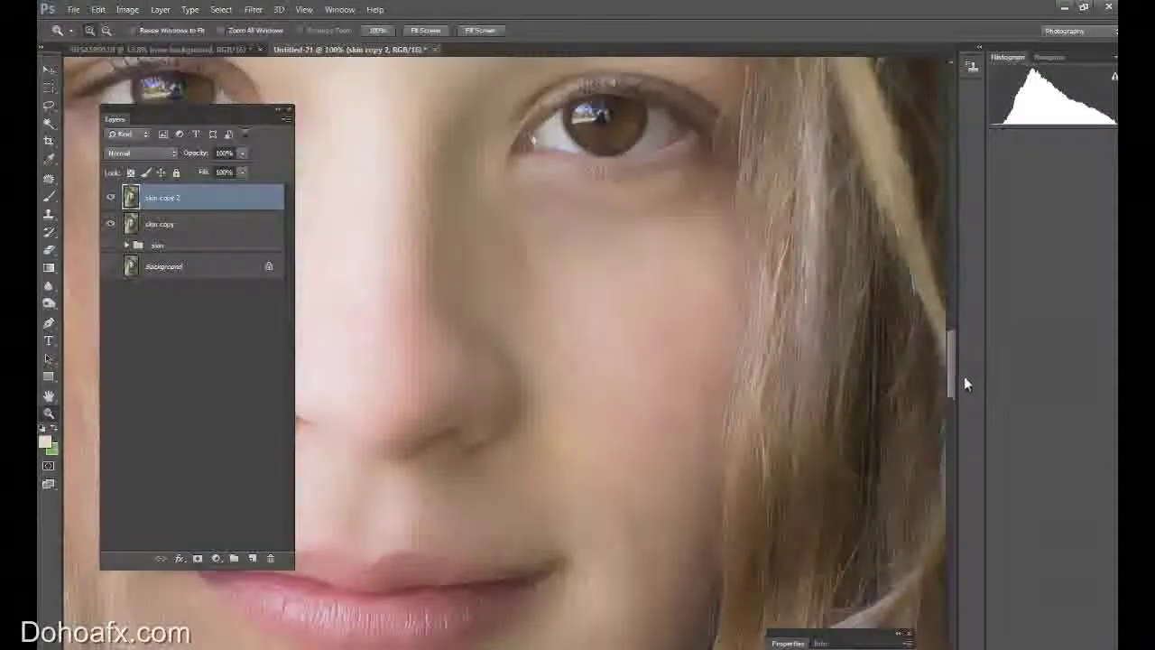
{"action": "left_click_drag", "start_coordinate": [951, 377], "coordinate": [952, 401]}
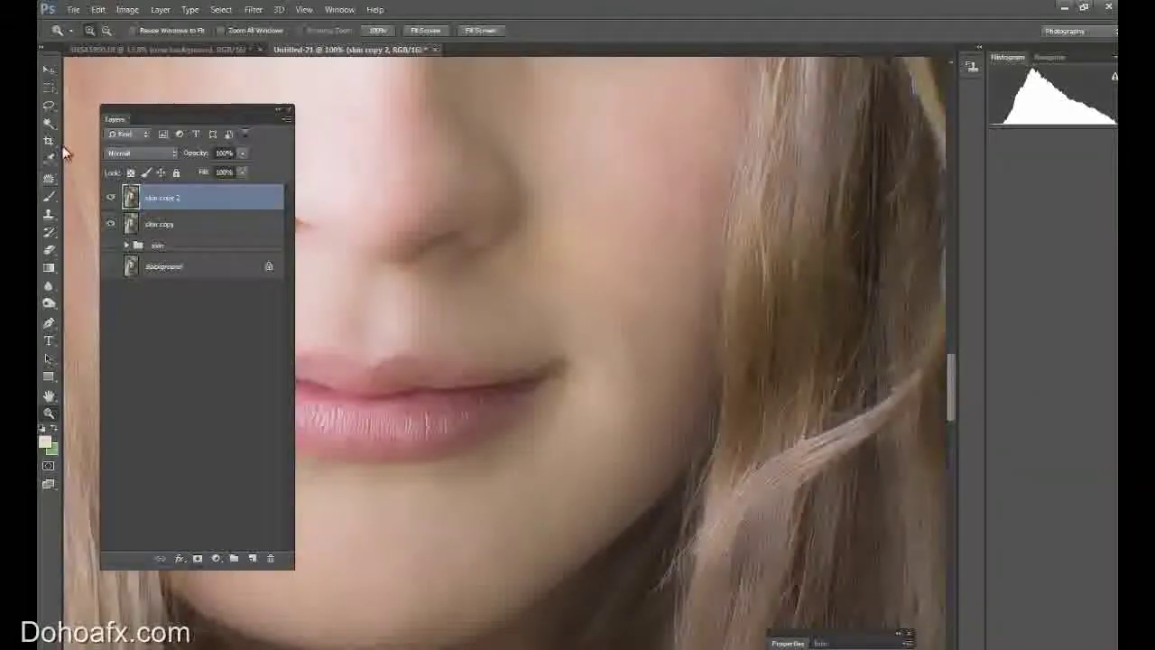
{"action": "left_click", "coordinate": [49, 180]}
{"action": "left_click_drag", "start_coordinate": [437, 589], "coordinate": [568, 561]}
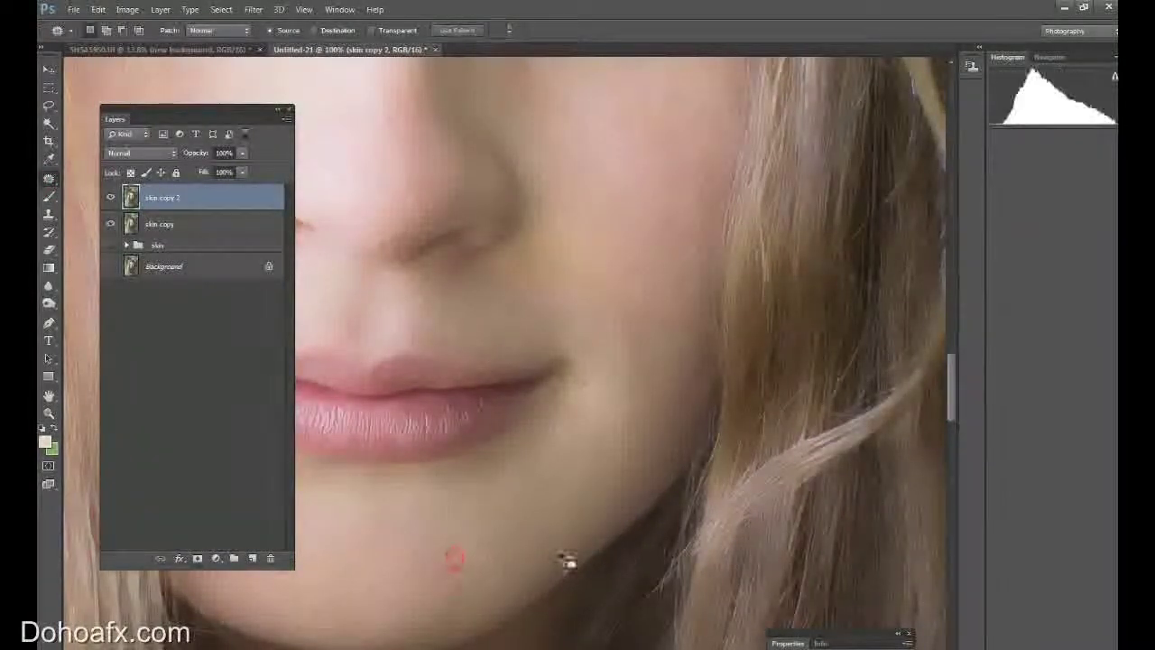
{"action": "scroll", "coordinate": [955, 368], "scroll_direction": "up", "scroll_amount": 10}
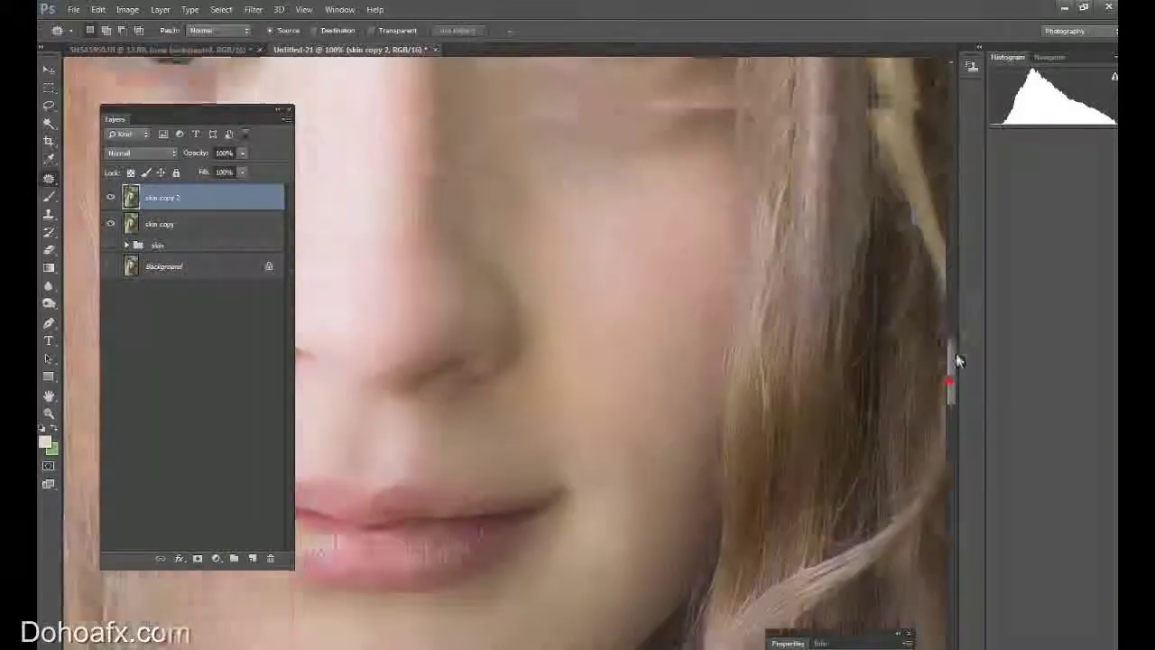
{"action": "scroll", "coordinate": [963, 323], "scroll_direction": "up", "scroll_amount": 5}
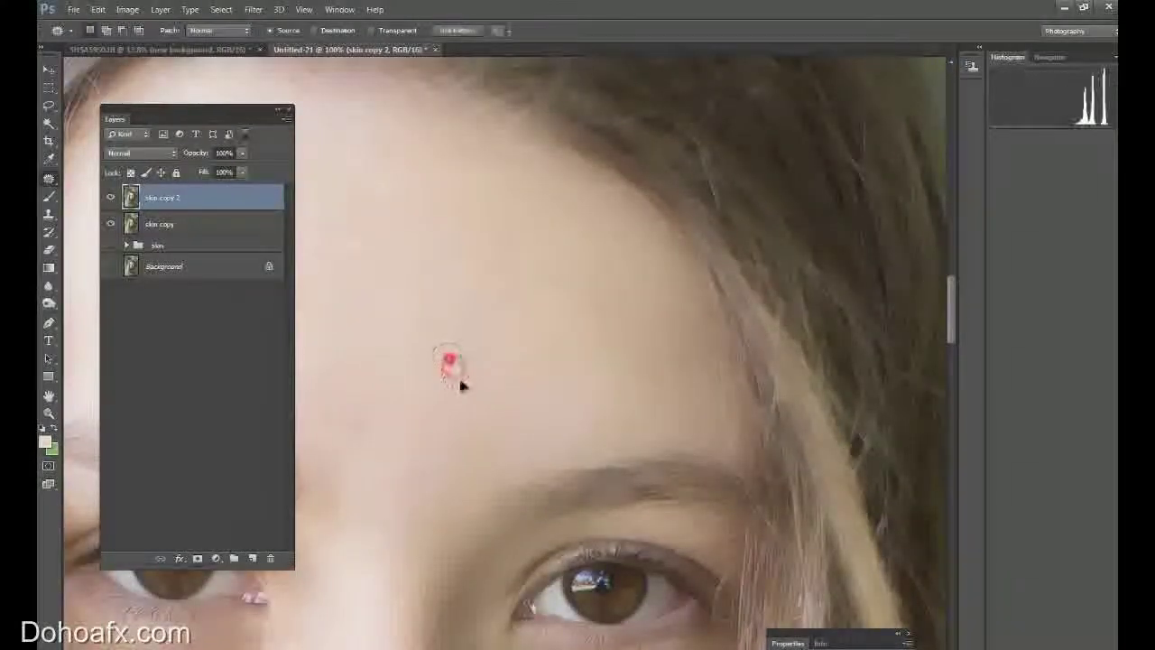
Step: Patch the uneven skin along the bridge of the nose and just below the nostril using nearby clean skin
{"action": "left_click_drag", "start_coordinate": [951, 327], "coordinate": [955, 365]}
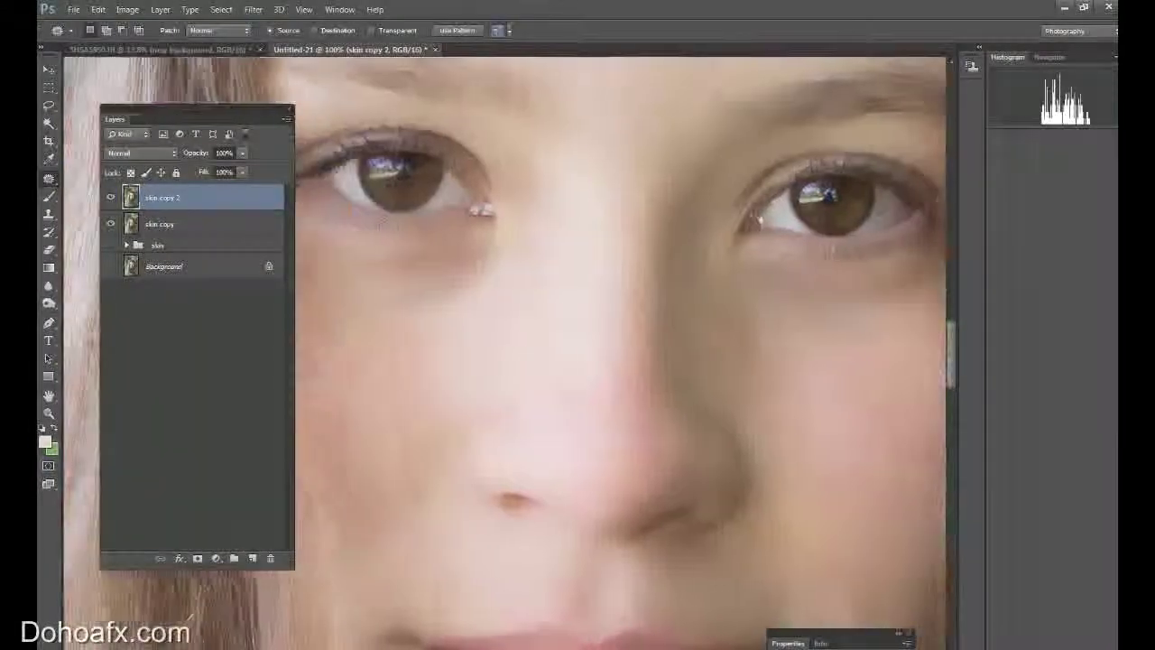
{"action": "left_click_drag", "start_coordinate": [619, 359], "coordinate": [619, 436]}
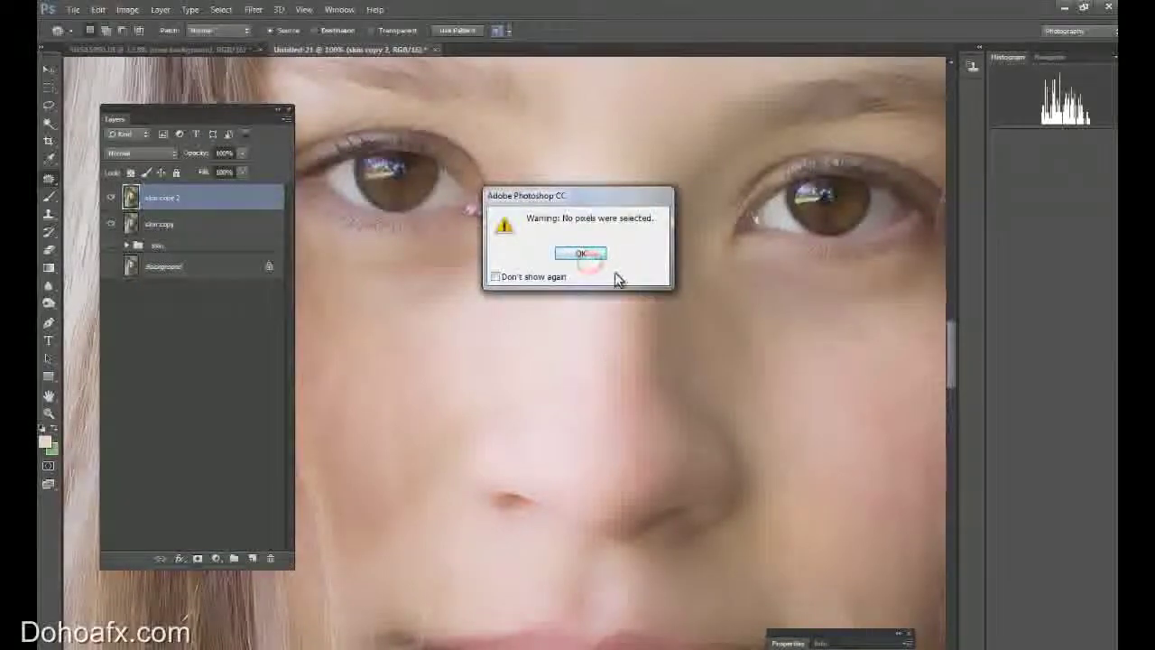
{"action": "left_click", "coordinate": [583, 255]}
{"action": "mouse_move", "coordinate": [619, 451]}
{"action": "left_mouse_down"}
{"action": "mouse_move", "coordinate": [593, 356]}
{"action": "mouse_move", "coordinate": [619, 405]}
{"action": "mouse_move", "coordinate": [611, 242]}
{"action": "left_mouse_up"}
{"action": "left_click", "coordinate": [636, 392]}
{"action": "mouse_move", "coordinate": [591, 392]}
{"action": "left_mouse_down"}
{"action": "mouse_move", "coordinate": [556, 420]}
{"action": "mouse_move", "coordinate": [596, 407]}
{"action": "left_mouse_up"}
{"action": "left_click_drag", "start_coordinate": [578, 421], "coordinate": [594, 307]}
{"action": "left_click", "coordinate": [619, 446]}
{"action": "left_click_drag", "start_coordinate": [622, 473], "coordinate": [607, 321]}
{"action": "key", "text": "ctrl+d"}
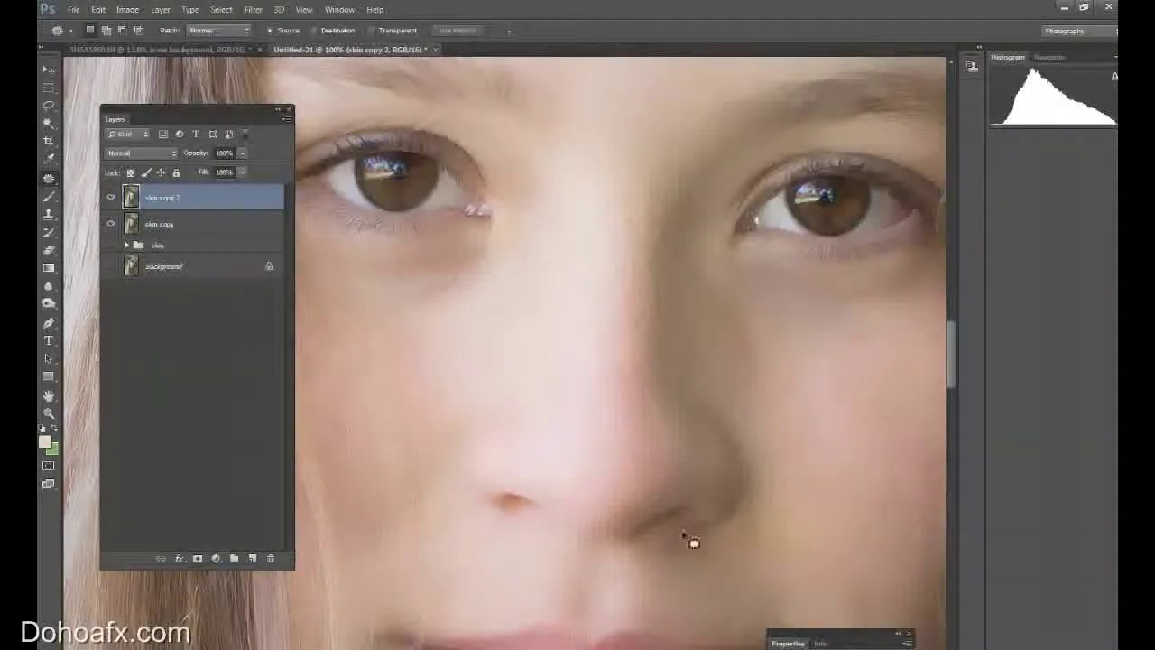
{"action": "left_click_drag", "start_coordinate": [673, 547], "coordinate": [696, 563]}
{"action": "left_click", "coordinate": [693, 563]}
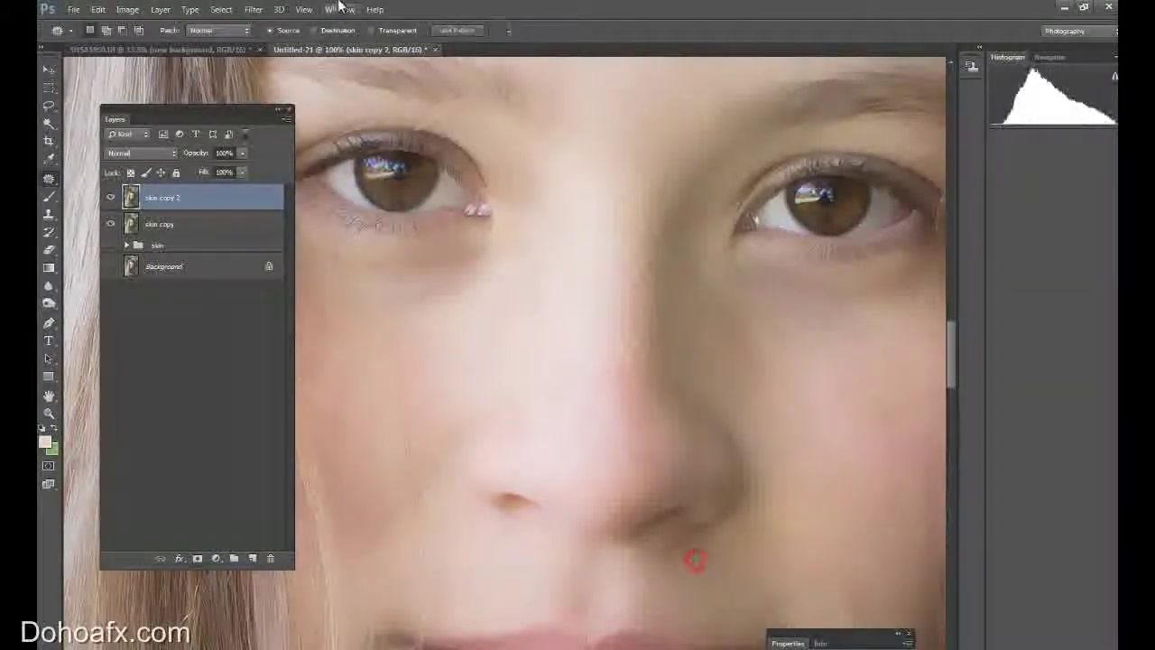
Step: Patch the dark areas under both eyes on the top layer with clean skin from the forehead
{"action": "left_click", "coordinate": [310, 10]}
{"action": "left_click", "coordinate": [335, 136]}
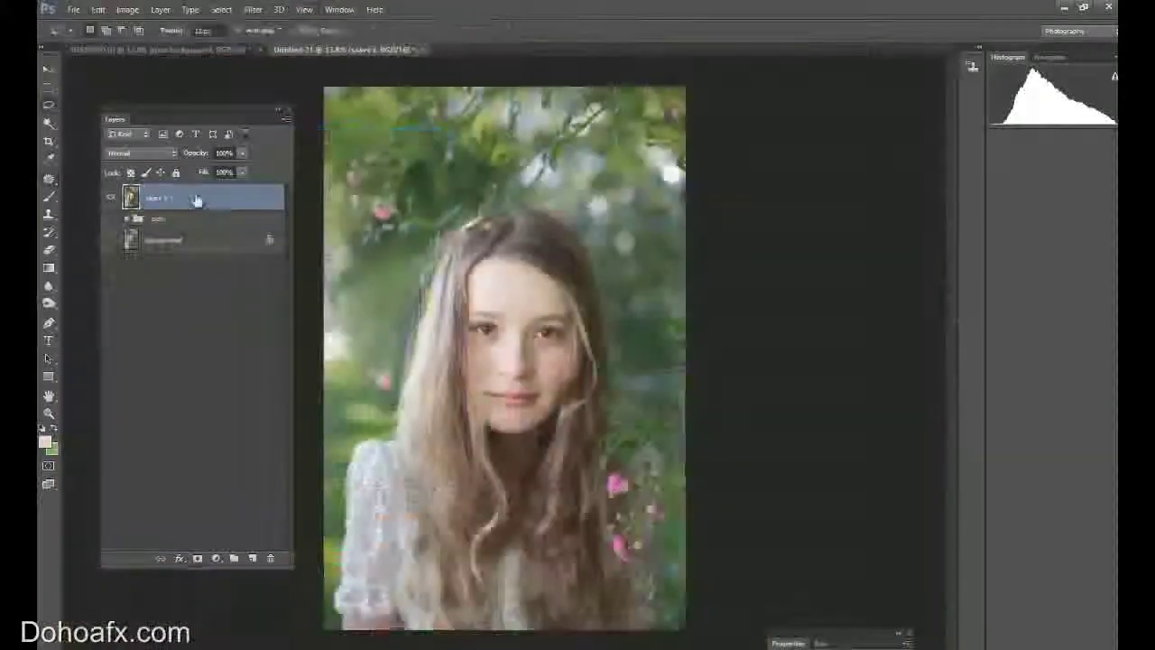
{"action": "left_click", "coordinate": [49, 413]}
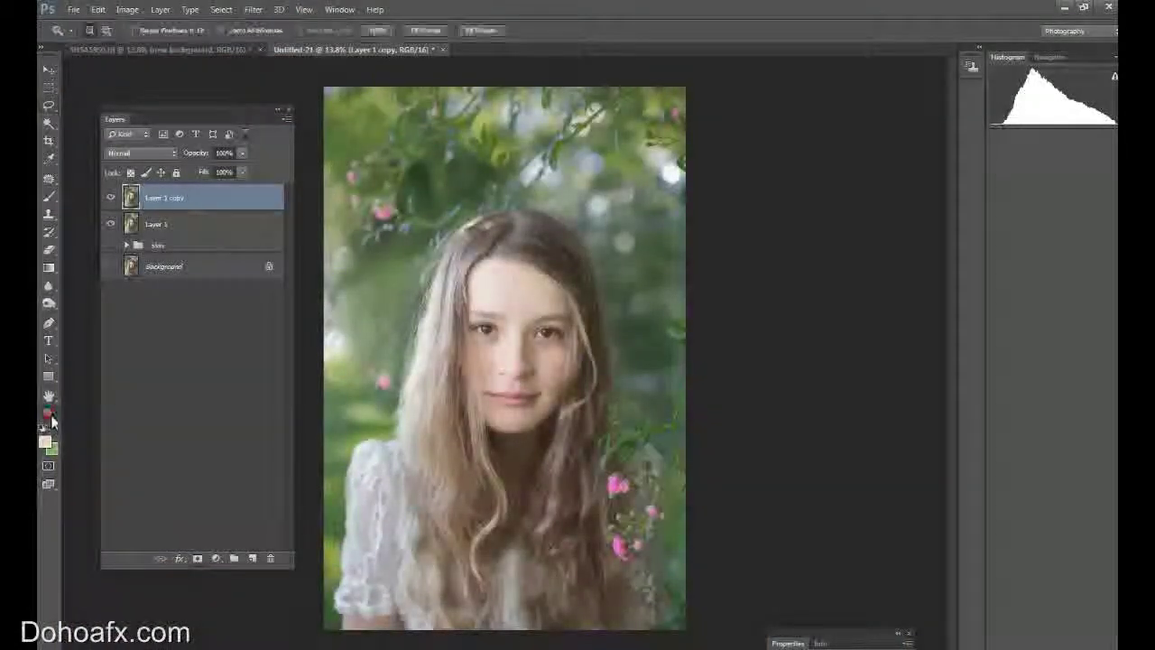
{"action": "mouse_move", "coordinate": [523, 350]}
{"action": "left_mouse_down"}
{"action": "mouse_move", "coordinate": [528, 335]}
{"action": "mouse_move", "coordinate": [511, 331]}
{"action": "left_mouse_up"}
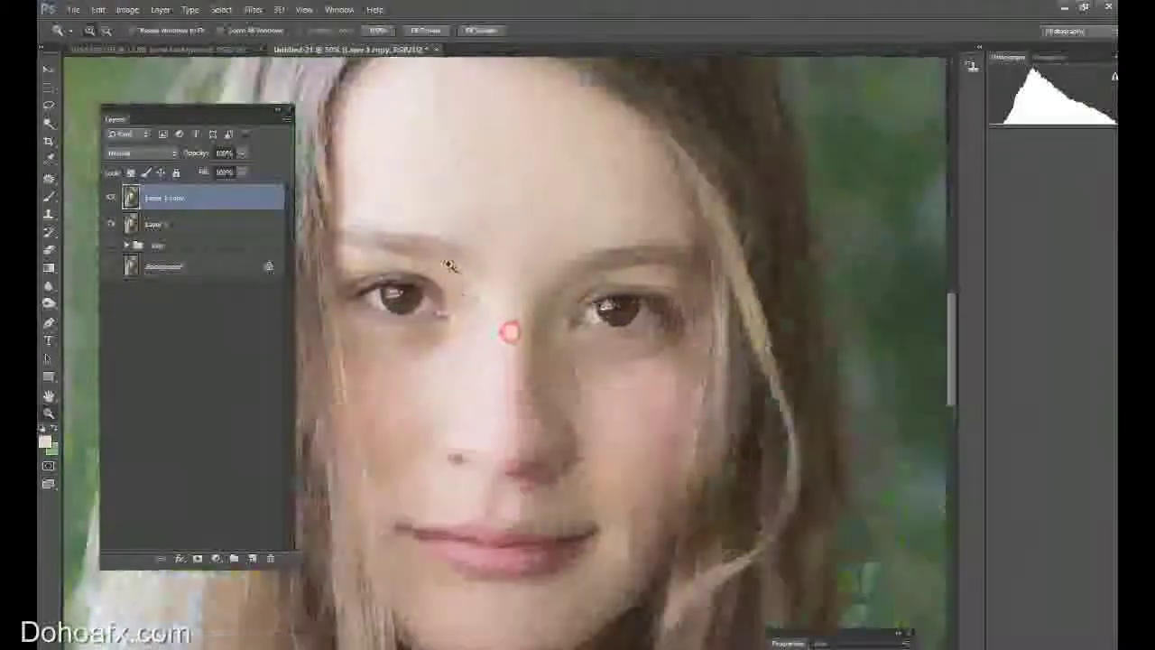
{"action": "left_click", "coordinate": [49, 178]}
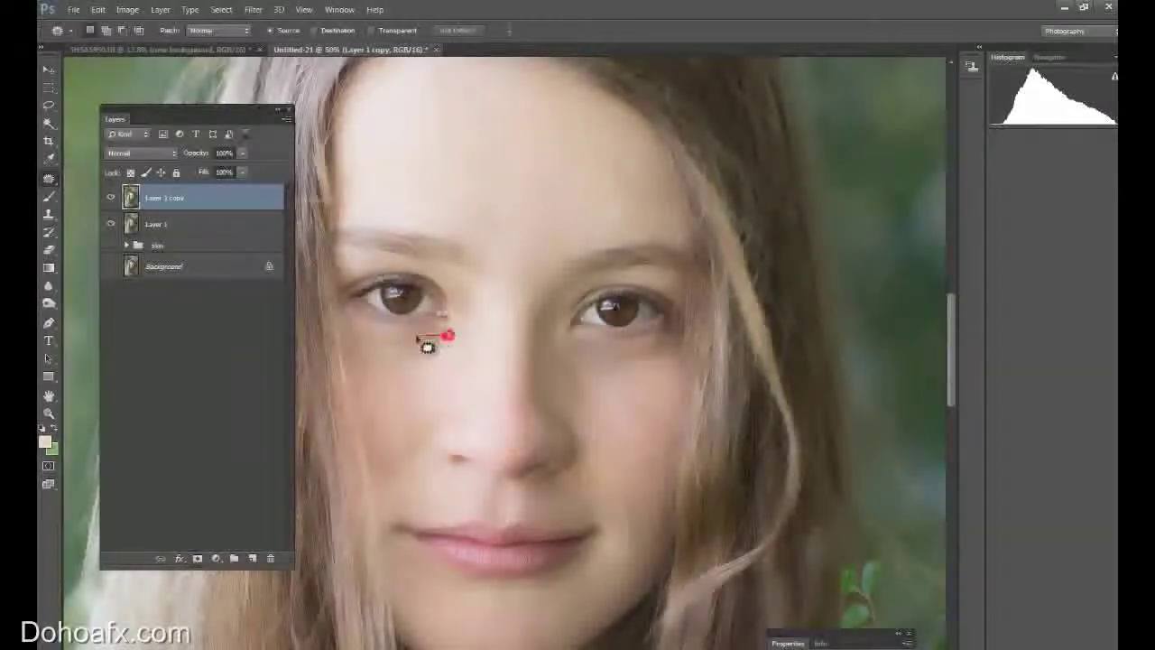
{"action": "left_click_drag", "start_coordinate": [418, 341], "coordinate": [388, 345]}
{"action": "left_click_drag", "start_coordinate": [422, 380], "coordinate": [536, 166]}
{"action": "key", "text": "ctrl+d"}
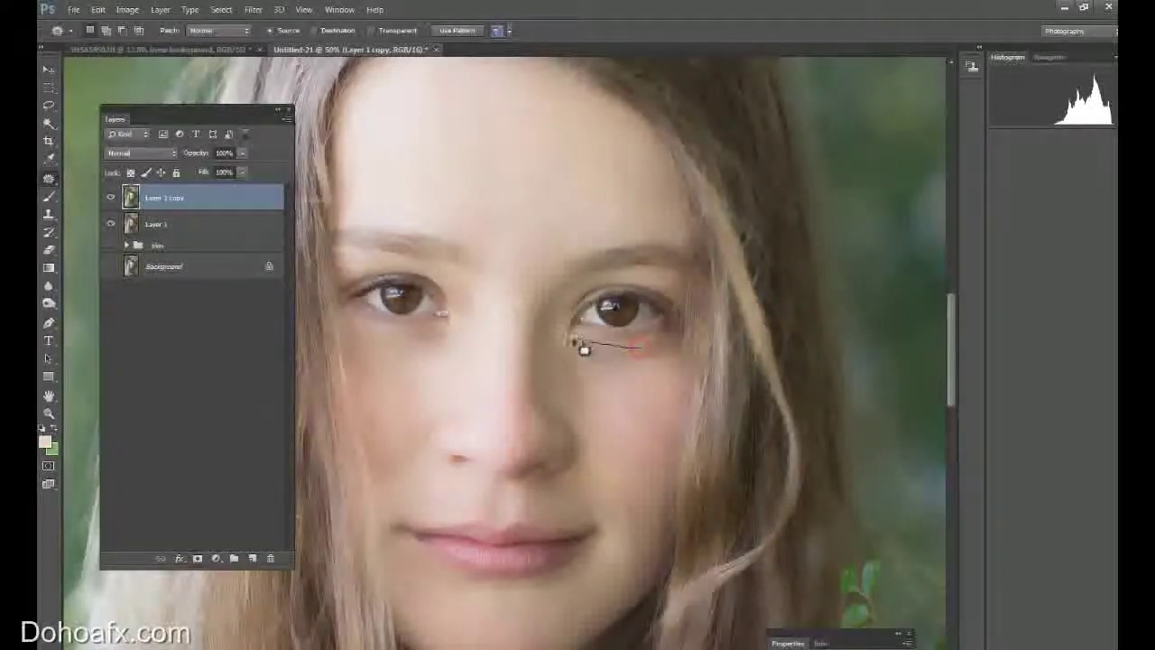
{"action": "mouse_move", "coordinate": [574, 386]}
{"action": "left_mouse_down"}
{"action": "mouse_move", "coordinate": [645, 370]}
{"action": "mouse_move", "coordinate": [667, 341]}
{"action": "mouse_move", "coordinate": [641, 347]}
{"action": "mouse_move", "coordinate": [536, 221]}
{"action": "mouse_move", "coordinate": [525, 169]}
{"action": "mouse_move", "coordinate": [533, 130]}
{"action": "left_mouse_up"}
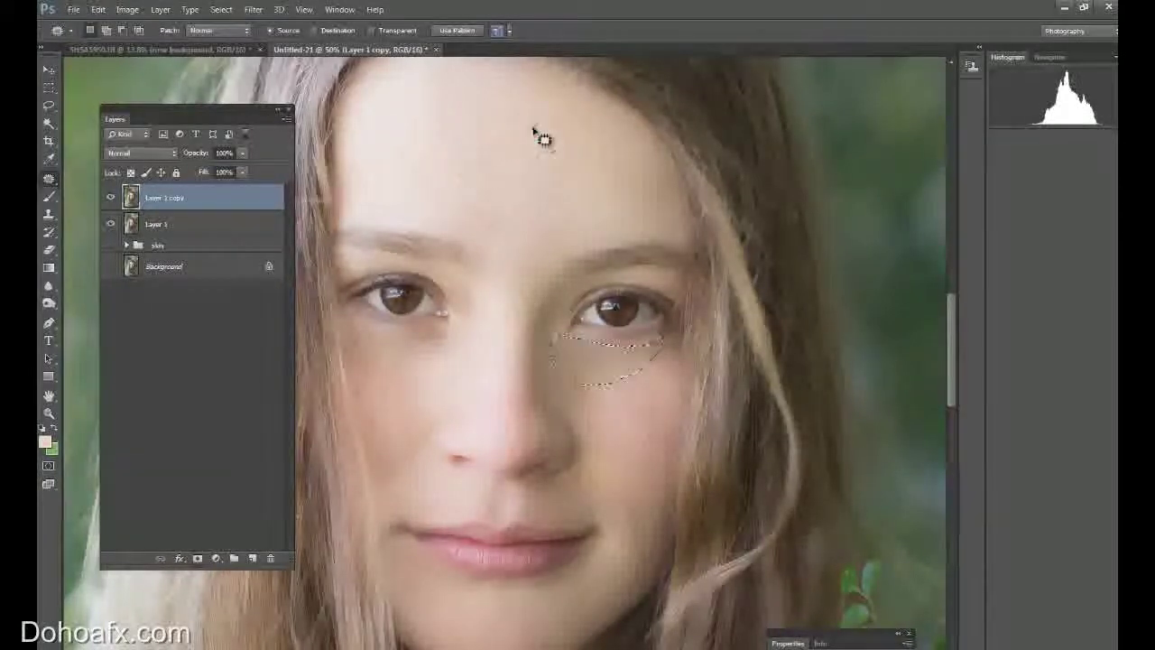
{"action": "left_click", "coordinate": [533, 128]}
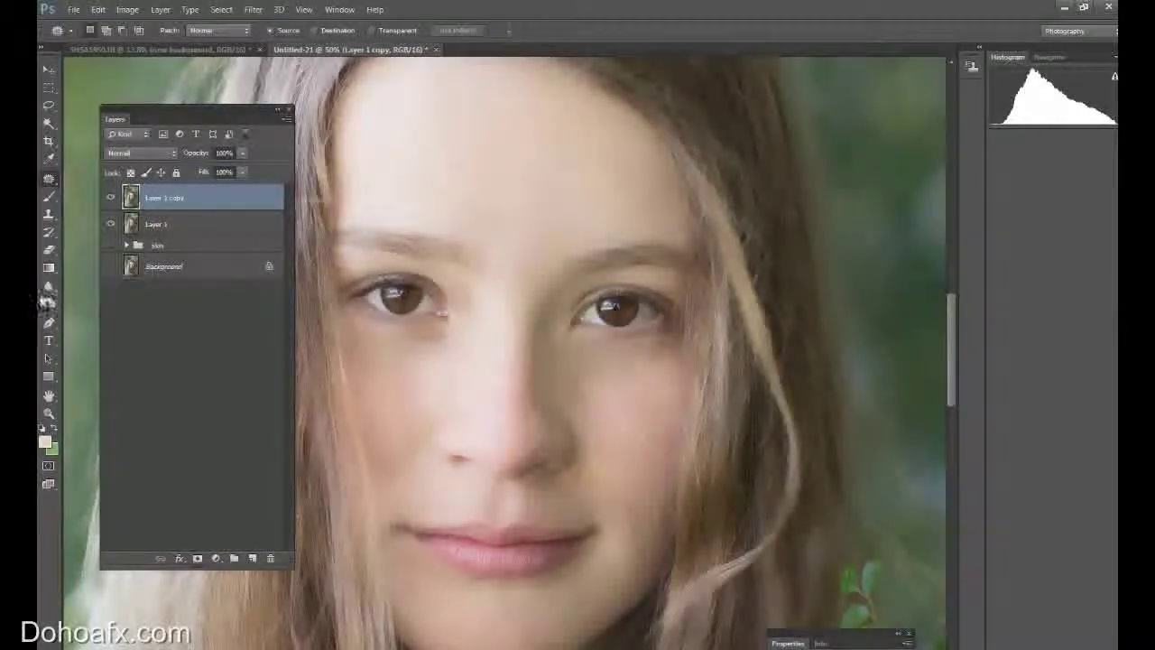
Step: Lighten the skin under both eyes with the Dodge tool, using a smaller brush
{"action": "left_click_drag", "start_coordinate": [47, 303], "coordinate": [90, 314]}
{"action": "left_click", "coordinate": [92, 32]}
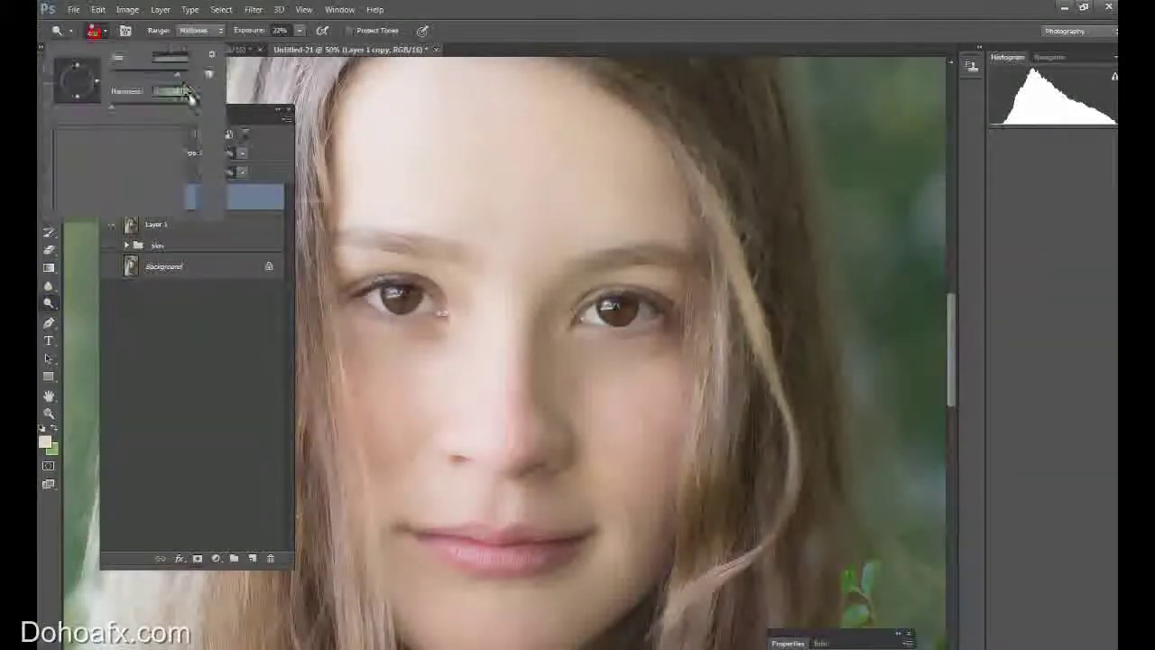
{"action": "left_click_drag", "start_coordinate": [172, 74], "coordinate": [160, 74]}
{"action": "left_click", "coordinate": [438, 342]}
{"action": "left_click_drag", "start_coordinate": [435, 341], "coordinate": [379, 343]}
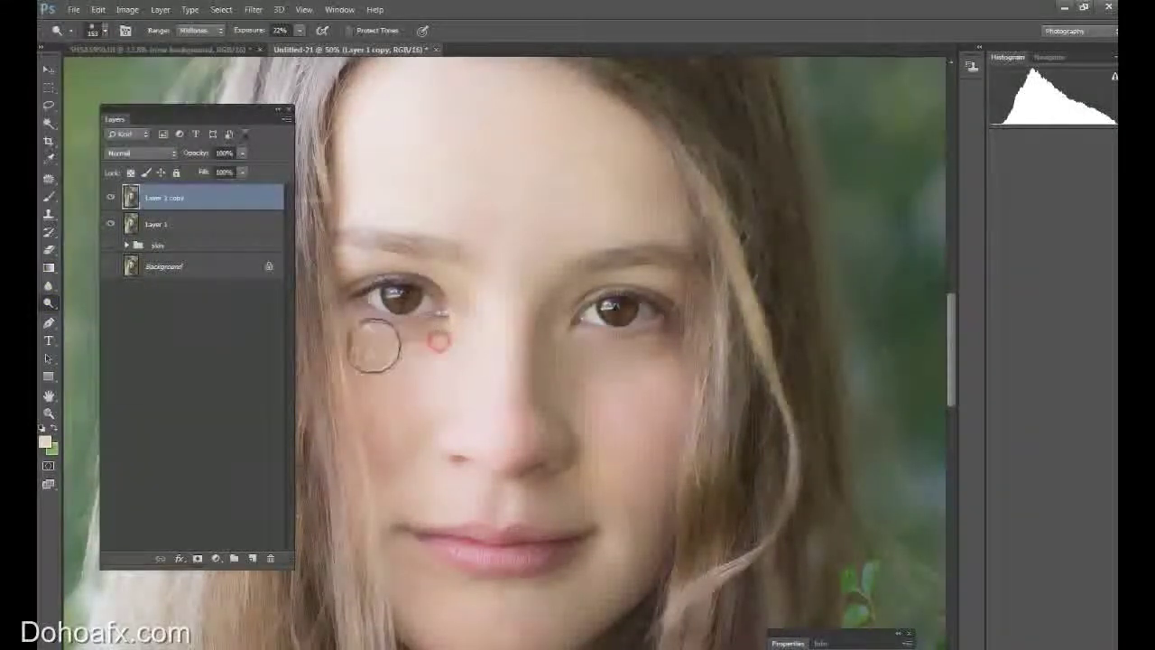
{"action": "left_click_drag", "start_coordinate": [562, 349], "coordinate": [650, 344]}
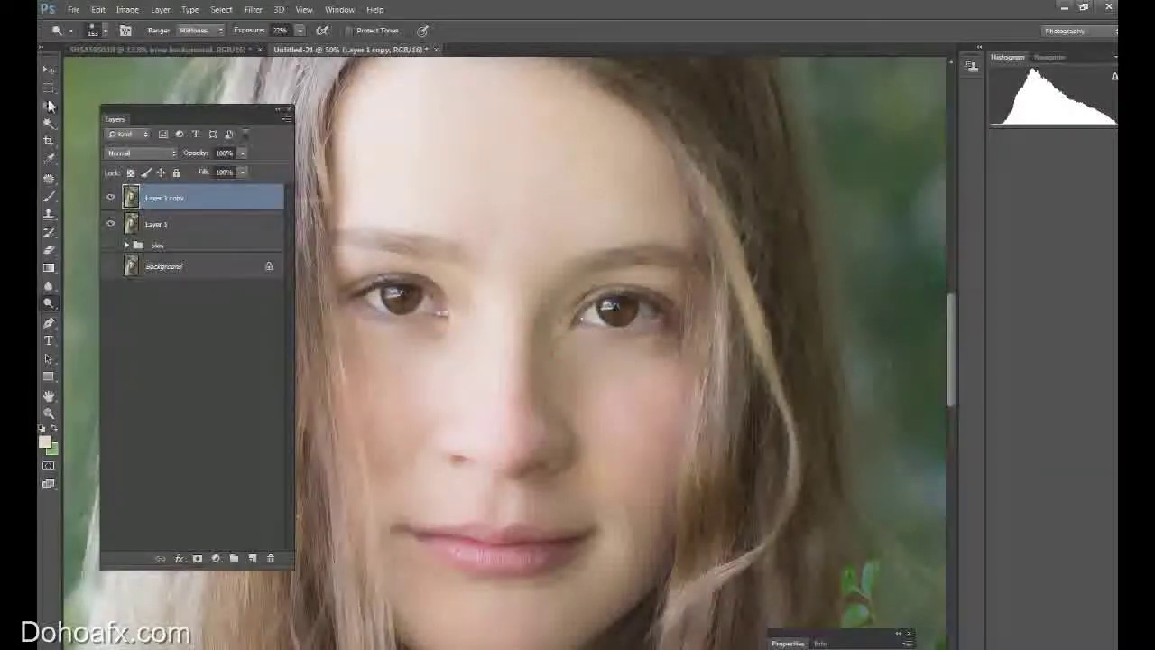
Step: Select the areas under both eyes, including one inner eye corner, with the Lasso tool feathered at 42 px
{"action": "left_click", "coordinate": [50, 106]}
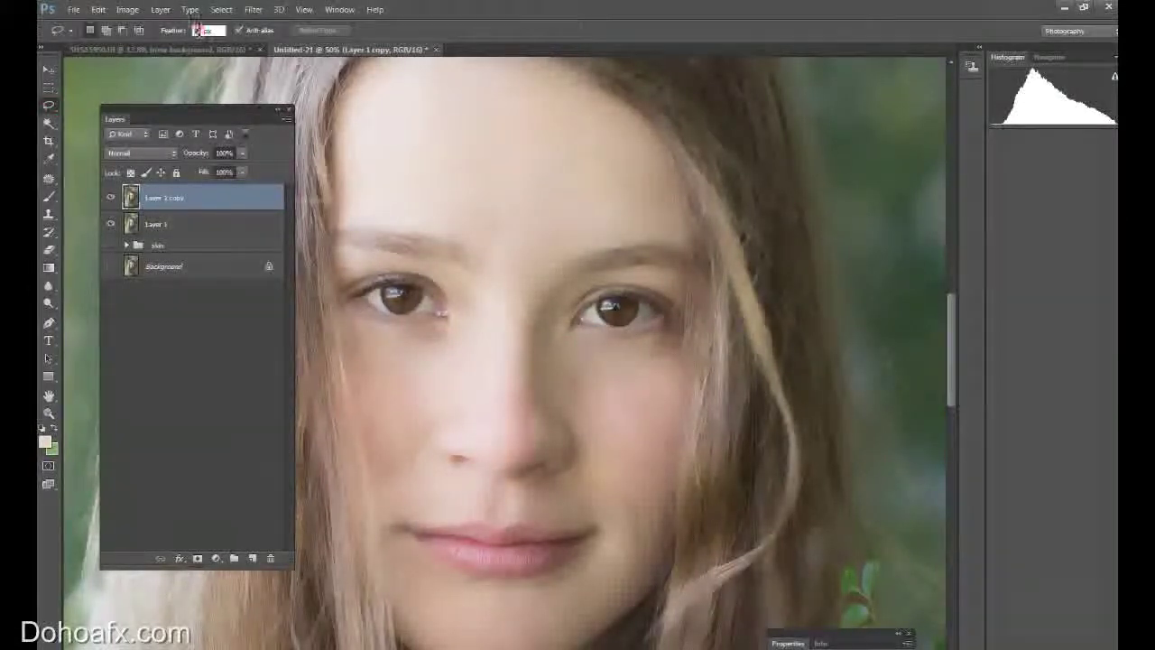
{"action": "mouse_move", "coordinate": [451, 336]}
{"action": "left_mouse_down"}
{"action": "mouse_move", "coordinate": [363, 327]}
{"action": "mouse_move", "coordinate": [342, 337]}
{"action": "mouse_move", "coordinate": [364, 368]}
{"action": "mouse_move", "coordinate": [413, 377]}
{"action": "mouse_move", "coordinate": [465, 342]}
{"action": "left_mouse_up"}
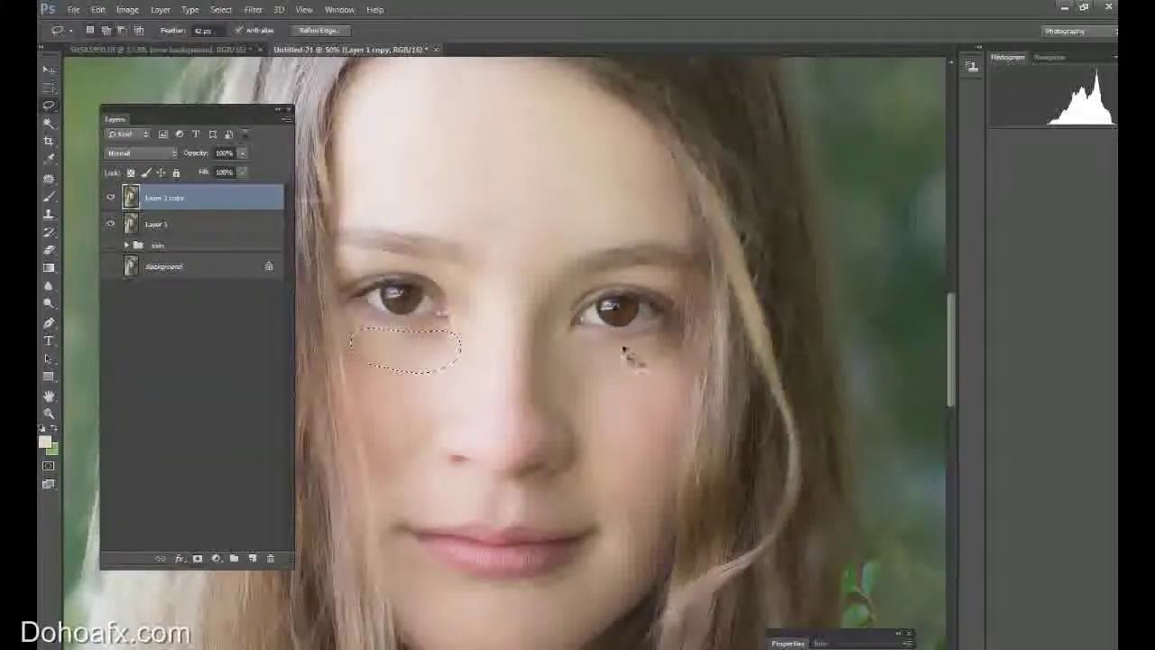
{"action": "mouse_move", "coordinate": [620, 341]}
{"action": "left_mouse_down"}
{"action": "mouse_move", "coordinate": [564, 325]}
{"action": "mouse_move", "coordinate": [542, 344]}
{"action": "mouse_move", "coordinate": [542, 383]}
{"action": "mouse_move", "coordinate": [687, 353]}
{"action": "mouse_move", "coordinate": [584, 351]}
{"action": "mouse_move", "coordinate": [557, 324]}
{"action": "mouse_move", "coordinate": [584, 265]}
{"action": "mouse_move", "coordinate": [528, 304]}
{"action": "mouse_move", "coordinate": [524, 342]}
{"action": "mouse_move", "coordinate": [555, 377]}
{"action": "left_mouse_up"}
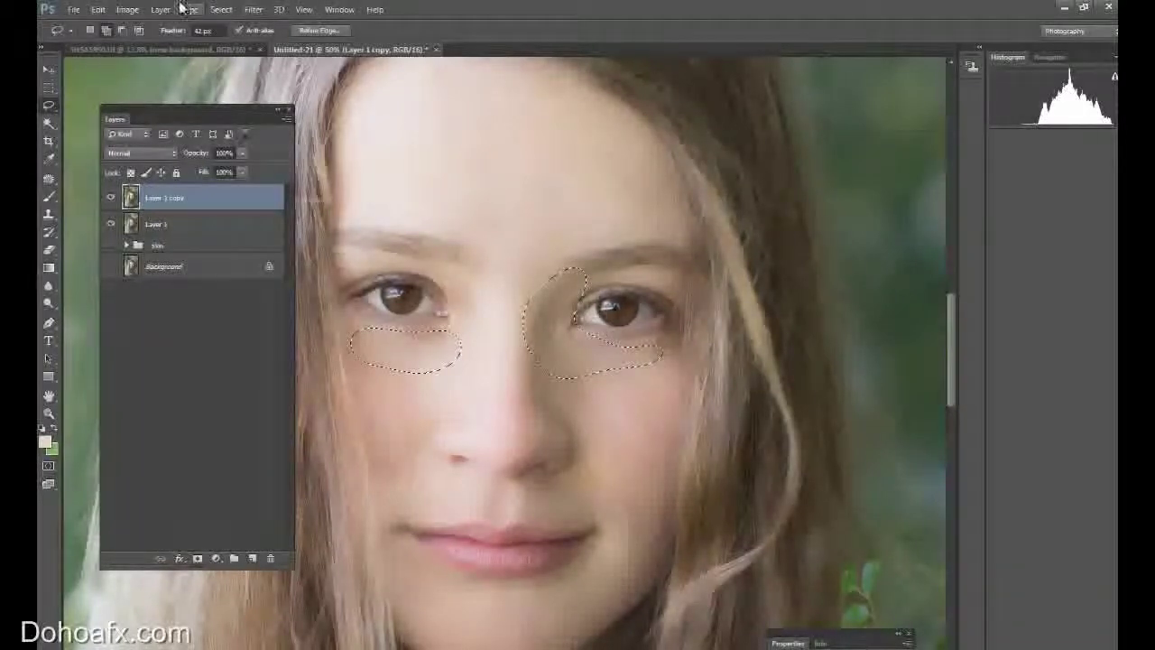
Step: Open the image adjustments for the selected under-eye areas
{"action": "left_click", "coordinate": [135, 9]}
{"action": "mouse_move", "coordinate": [147, 45]}
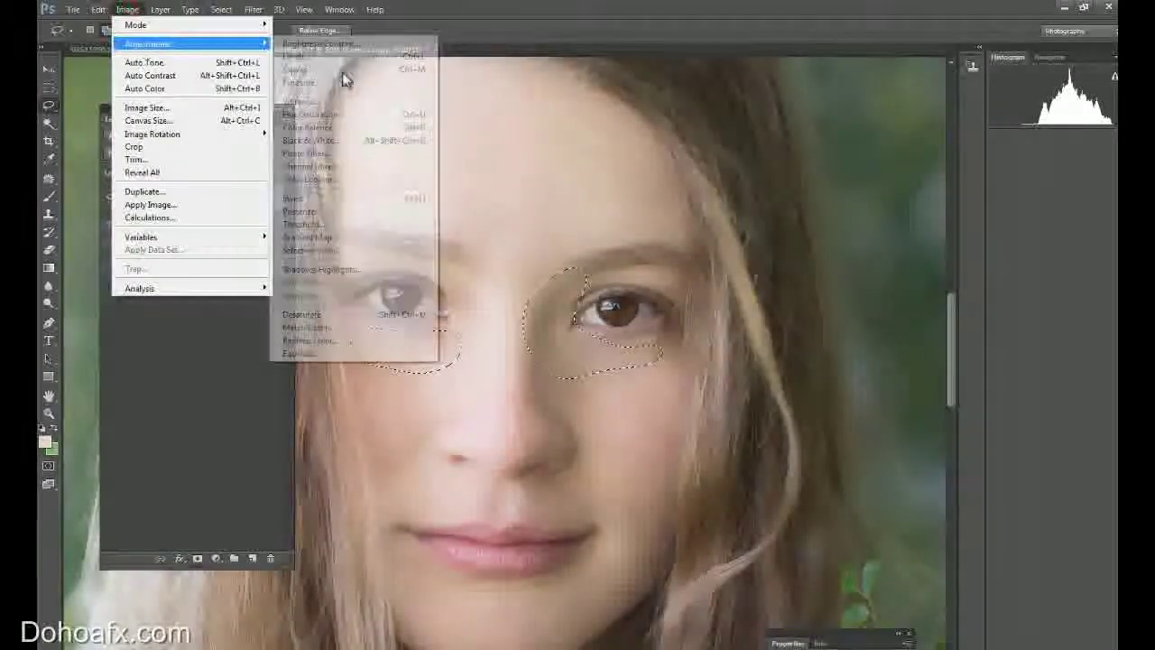
Step: Warm the selected under-eye areas with Color Balance midtones at +23 red and set Layer 1 copy's opacity to 66%
{"action": "left_click", "coordinate": [349, 124]}
{"action": "left_click_drag", "start_coordinate": [813, 269], "coordinate": [832, 271]}
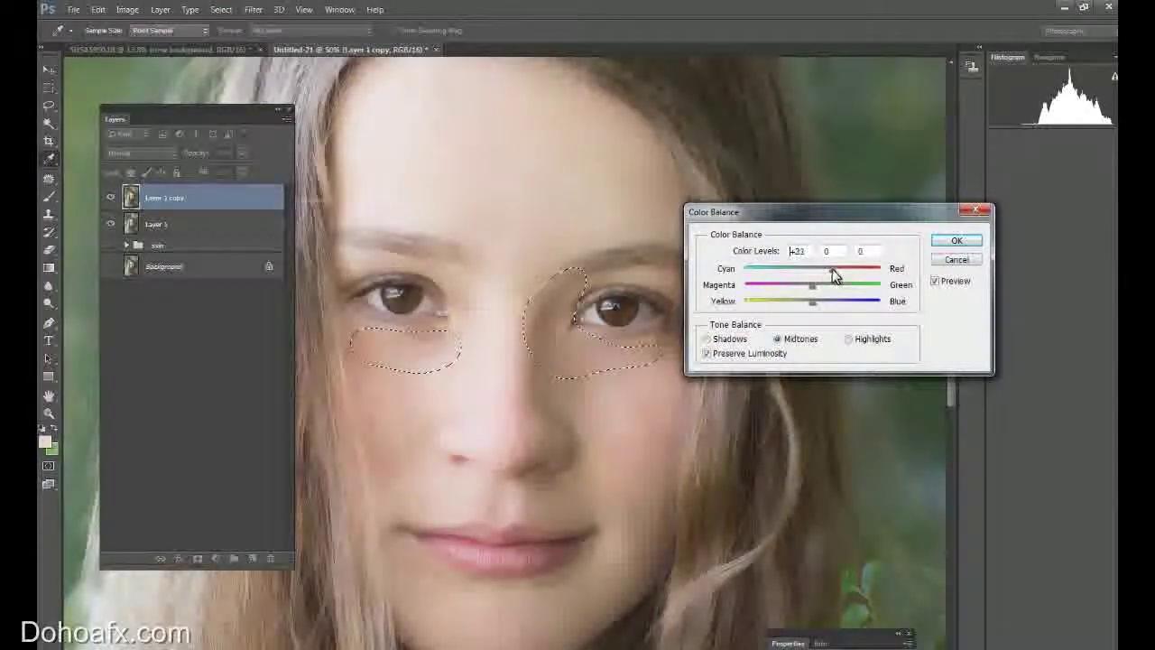
{"action": "left_click", "coordinate": [973, 242]}
{"action": "left_click", "coordinate": [632, 184]}
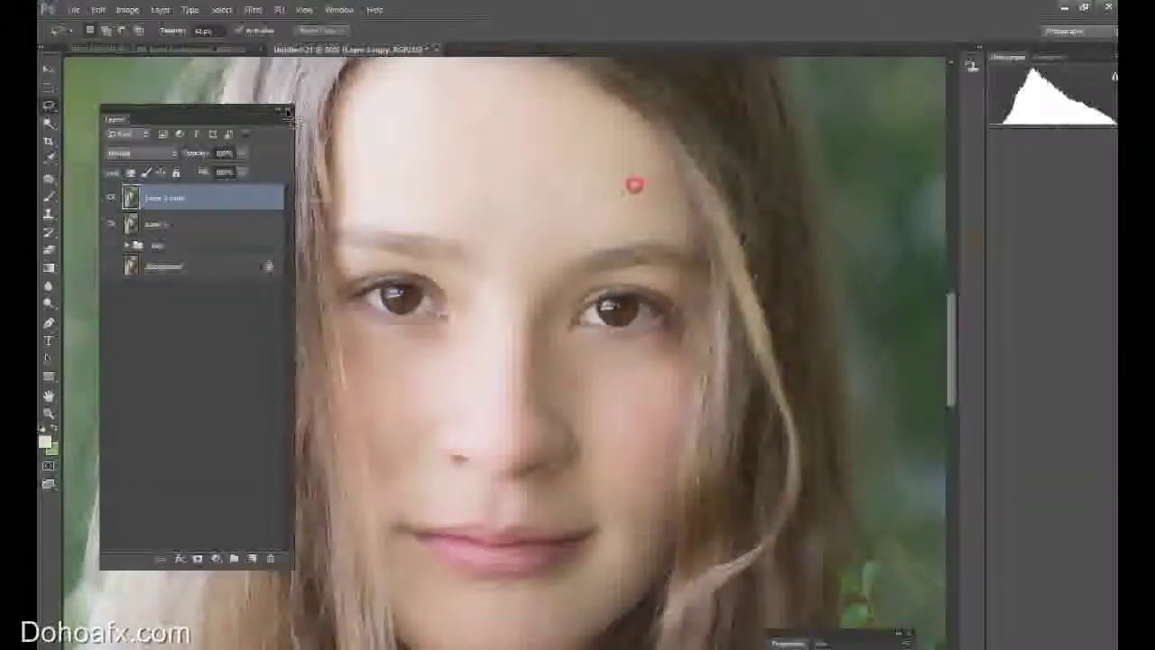
{"action": "left_click", "coordinate": [241, 154]}
{"action": "mouse_move", "coordinate": [141, 162]}
{"action": "left_mouse_down"}
{"action": "mouse_move", "coordinate": [286, 175]}
{"action": "mouse_move", "coordinate": [151, 178]}
{"action": "left_mouse_up"}
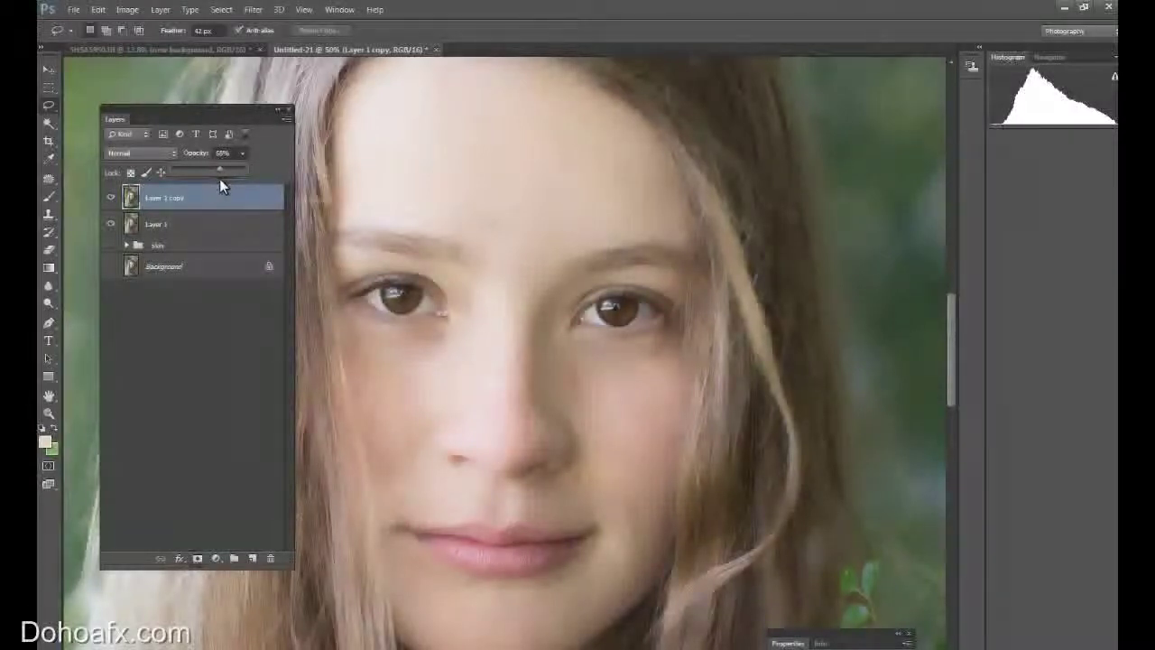
Step: Patch the uneven skin beneath the eye beside the loose blond strand with smoother skin from the cheek
{"action": "left_click", "coordinate": [49, 177]}
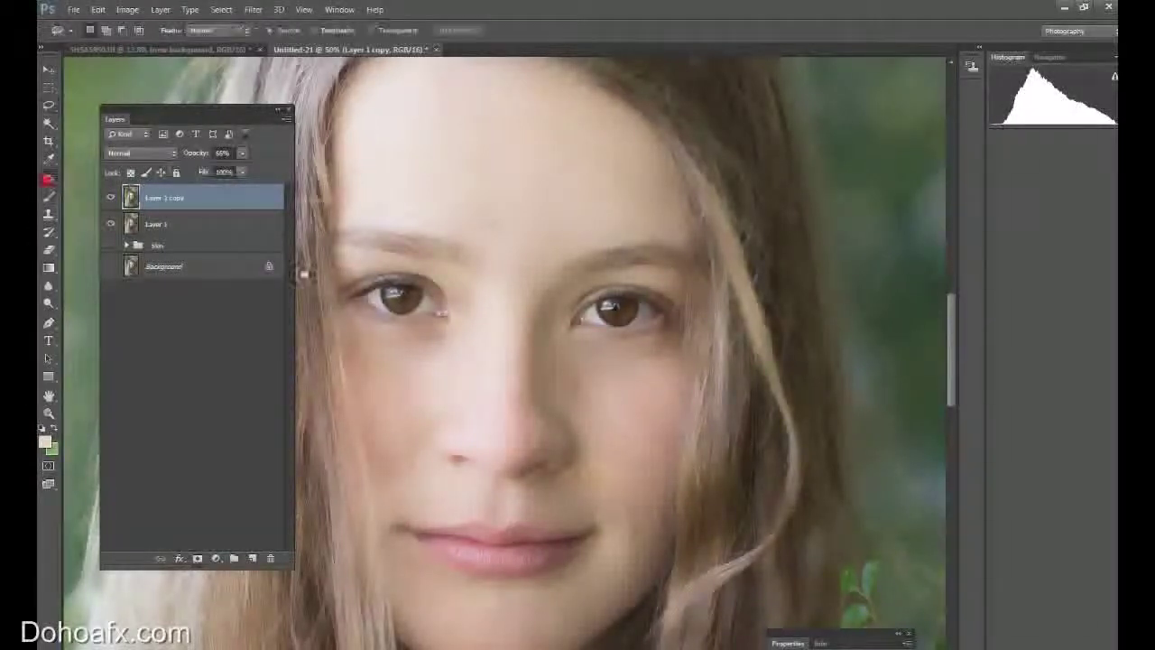
{"action": "mouse_move", "coordinate": [632, 365]}
{"action": "left_mouse_down"}
{"action": "mouse_move", "coordinate": [577, 379]}
{"action": "mouse_move", "coordinate": [644, 369]}
{"action": "mouse_move", "coordinate": [637, 382]}
{"action": "mouse_move", "coordinate": [651, 355]}
{"action": "mouse_move", "coordinate": [618, 365]}
{"action": "mouse_move", "coordinate": [658, 416]}
{"action": "left_mouse_up"}
{"action": "left_click", "coordinate": [659, 416]}
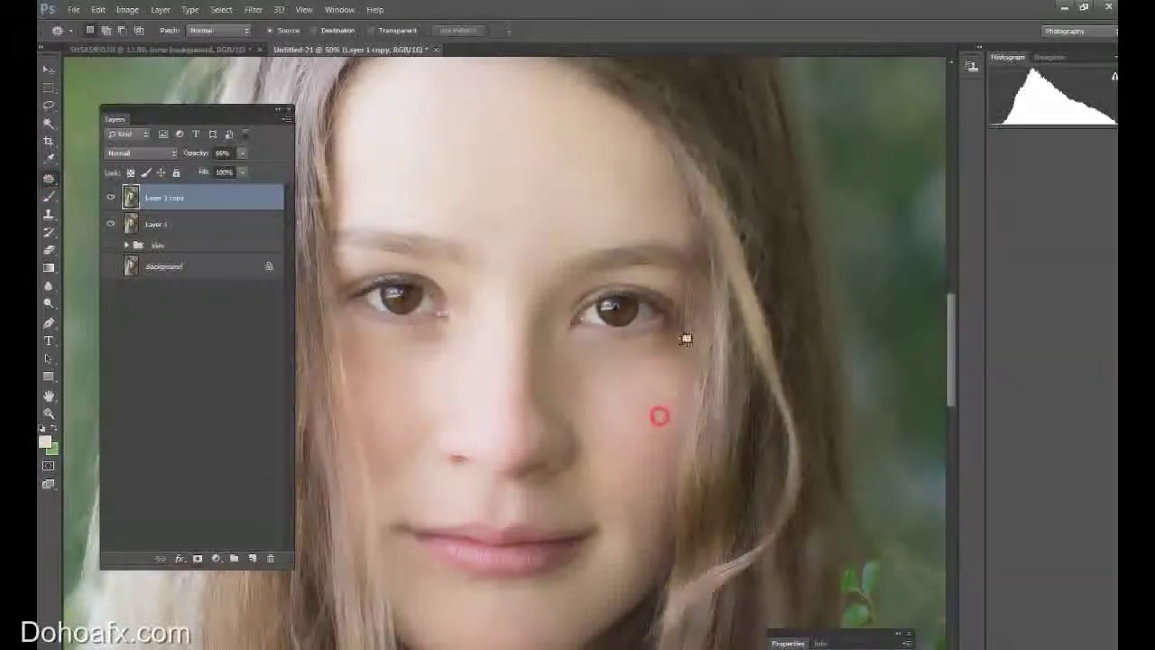
{"action": "left_click_drag", "start_coordinate": [603, 376], "coordinate": [631, 387]}
{"action": "left_click_drag", "start_coordinate": [632, 386], "coordinate": [644, 412]}
{"action": "left_click", "coordinate": [644, 413]}
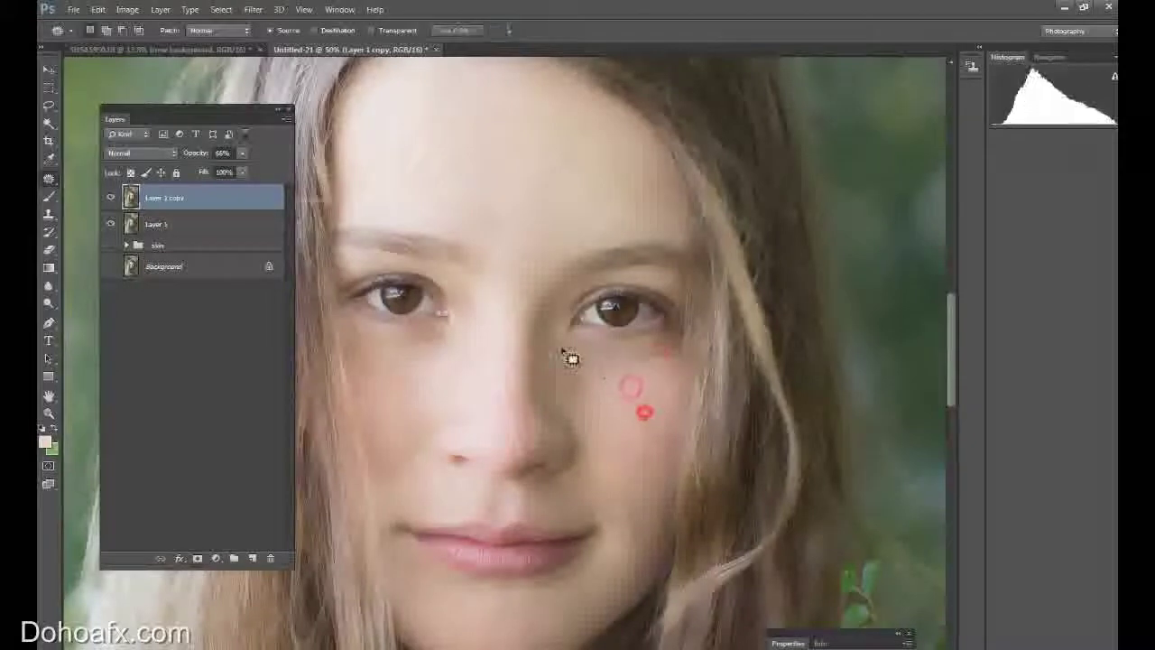
{"action": "left_click_drag", "start_coordinate": [561, 347], "coordinate": [583, 315]}
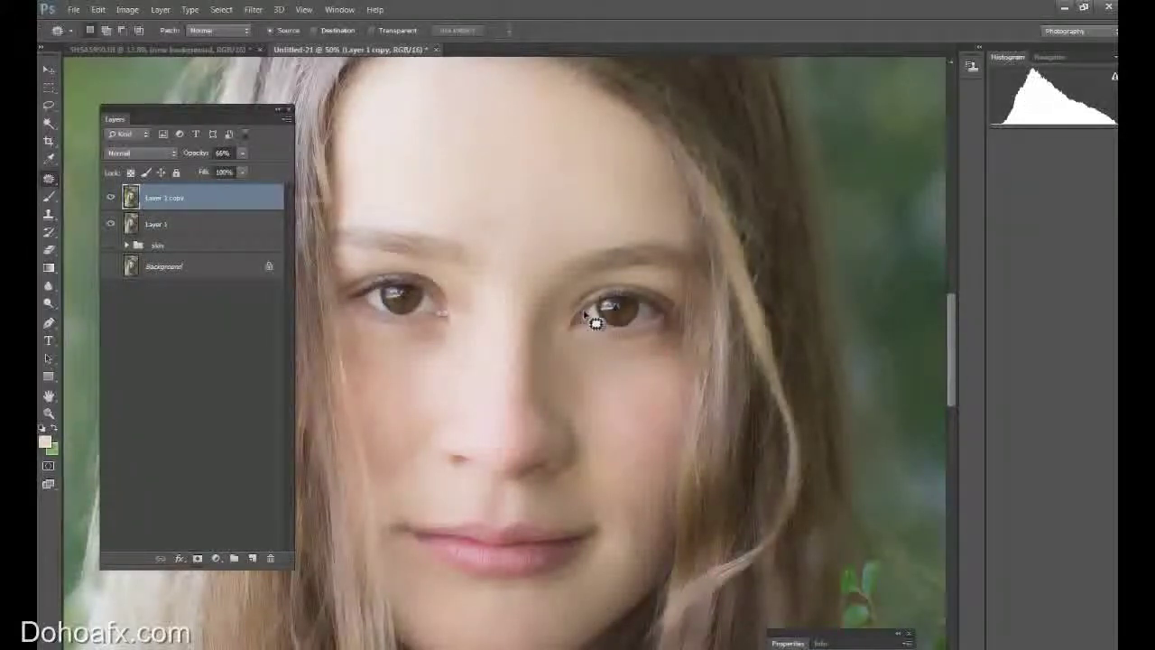
Step: Toggle Layer 1 copy's visibility to compare the under-eye retouch before and after
{"action": "left_click", "coordinate": [109, 198]}
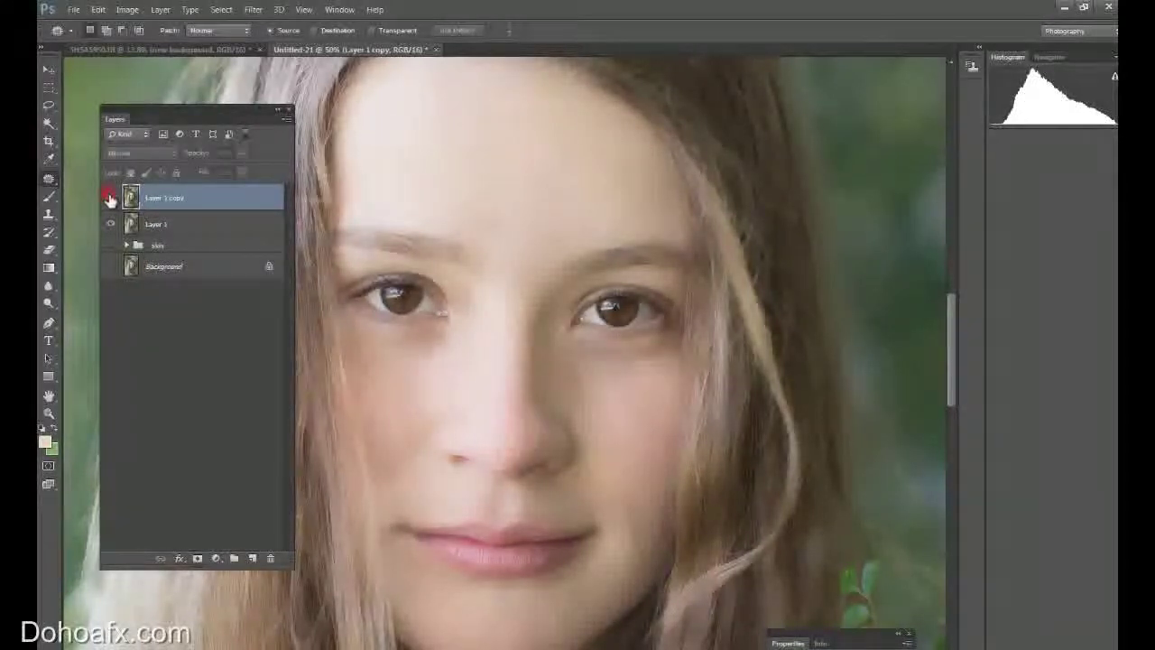
{"action": "left_click", "coordinate": [110, 198]}
{"action": "left_click", "coordinate": [110, 199]}
{"action": "left_click", "coordinate": [111, 200]}
{"action": "left_click", "coordinate": [112, 201]}
{"action": "left_click", "coordinate": [111, 200]}
Step: Lasso the even dark hair on the right side of the crown with a 42 px feather and copy it to a new layer
{"action": "left_click", "coordinate": [302, 9]}
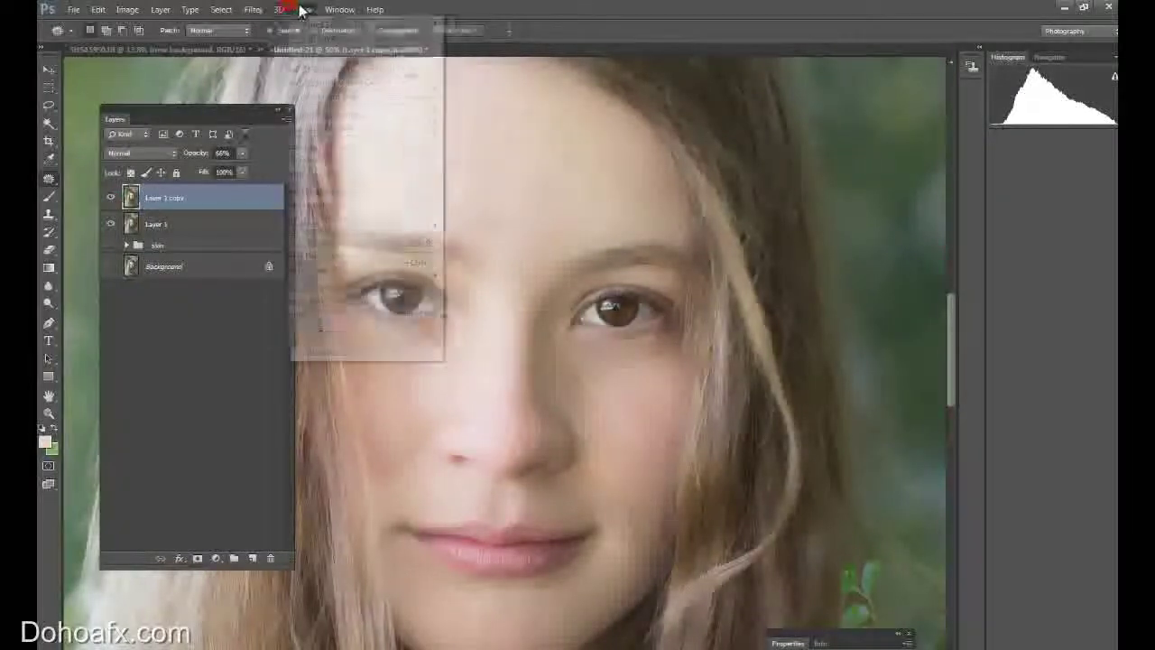
{"action": "left_click", "coordinate": [330, 135]}
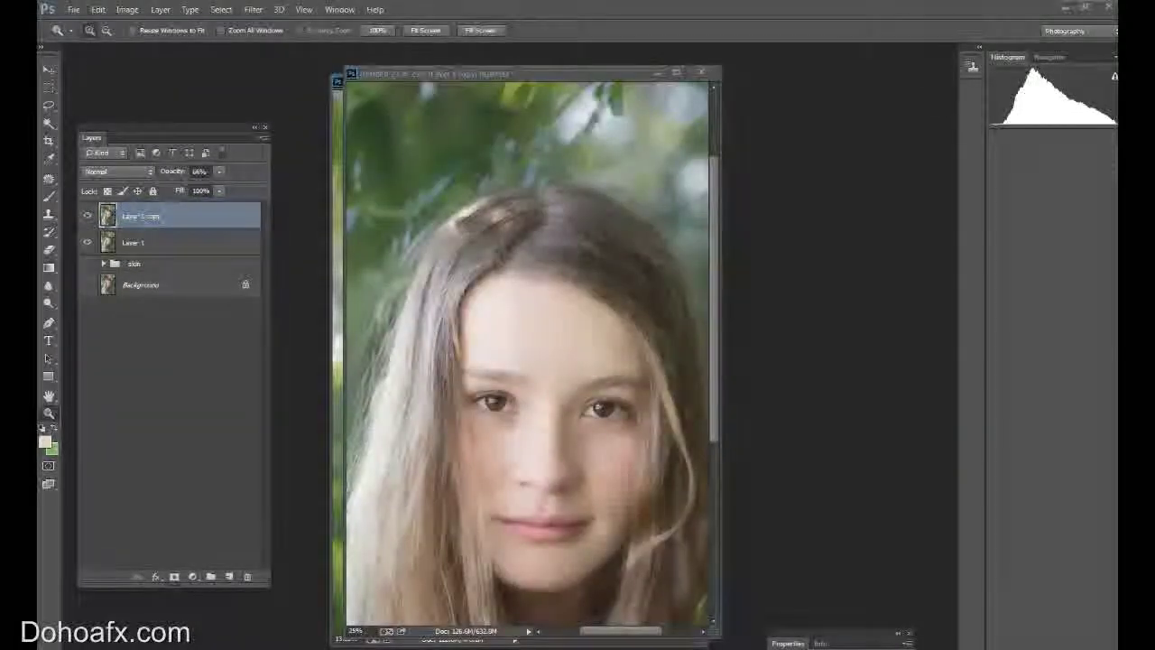
{"action": "left_click", "coordinate": [475, 233]}
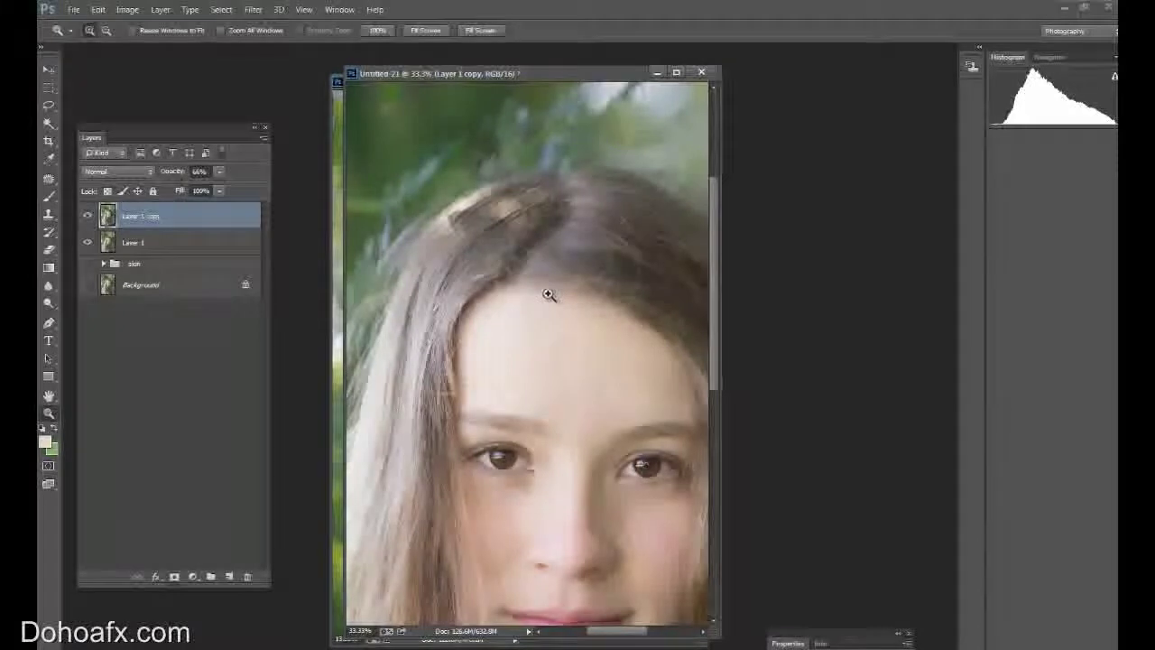
{"action": "left_click", "coordinate": [49, 106]}
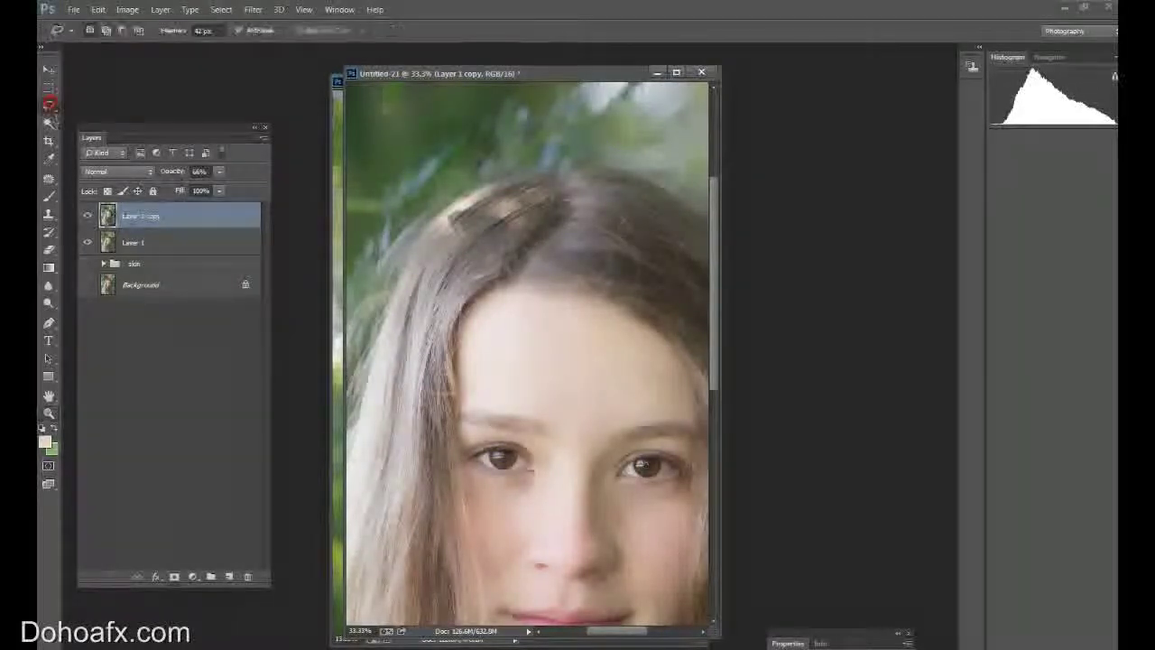
{"action": "left_click_drag", "start_coordinate": [619, 630], "coordinate": [652, 630]}
{"action": "mouse_move", "coordinate": [458, 210]}
{"action": "left_mouse_down"}
{"action": "mouse_move", "coordinate": [414, 187]}
{"action": "mouse_move", "coordinate": [366, 196]}
{"action": "mouse_move", "coordinate": [353, 233]}
{"action": "left_mouse_up"}
{"action": "left_click_drag", "start_coordinate": [487, 223], "coordinate": [457, 206]}
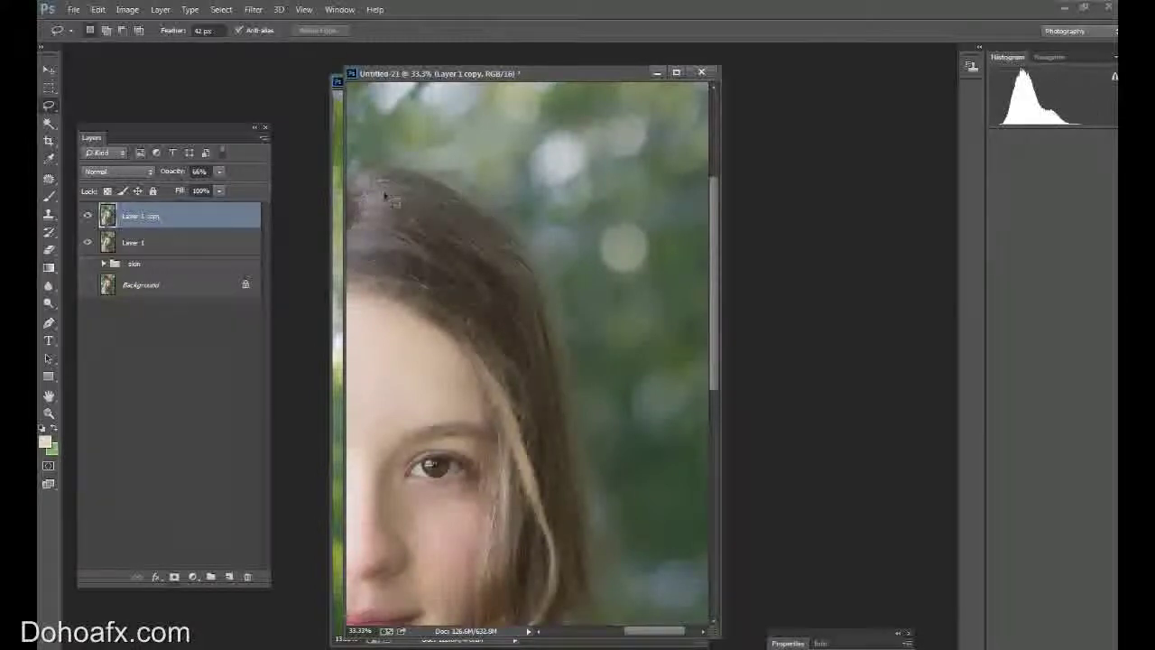
{"action": "left_click", "coordinate": [97, 9]}
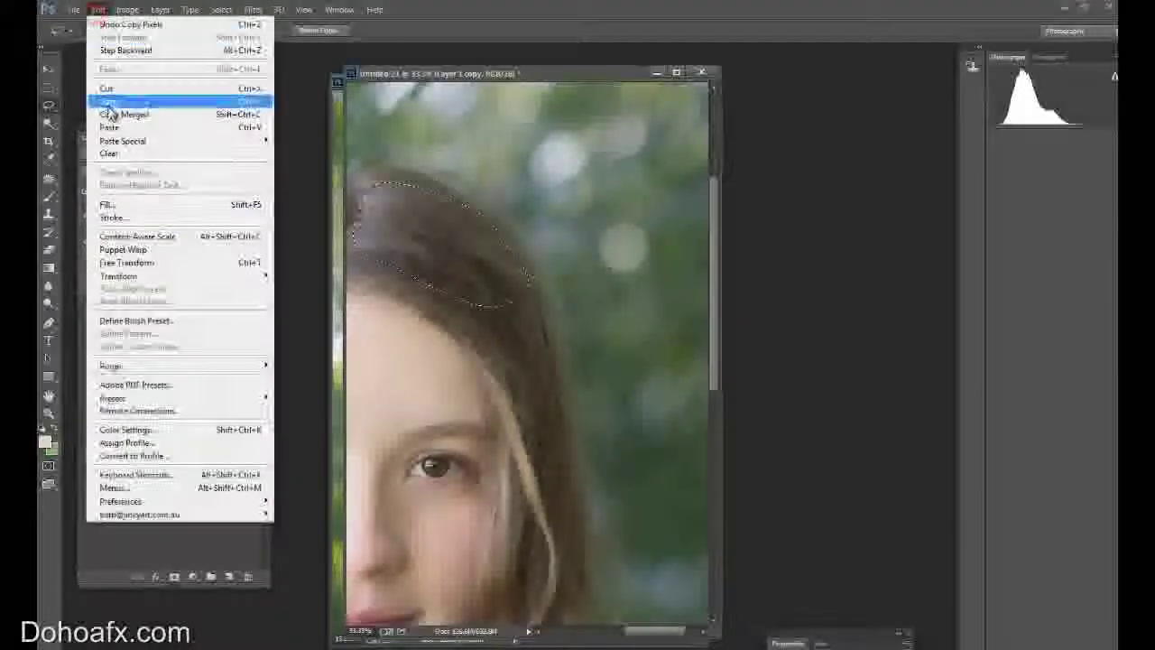
{"action": "left_click", "coordinate": [110, 105]}
{"action": "key", "text": "ctrl+v"}
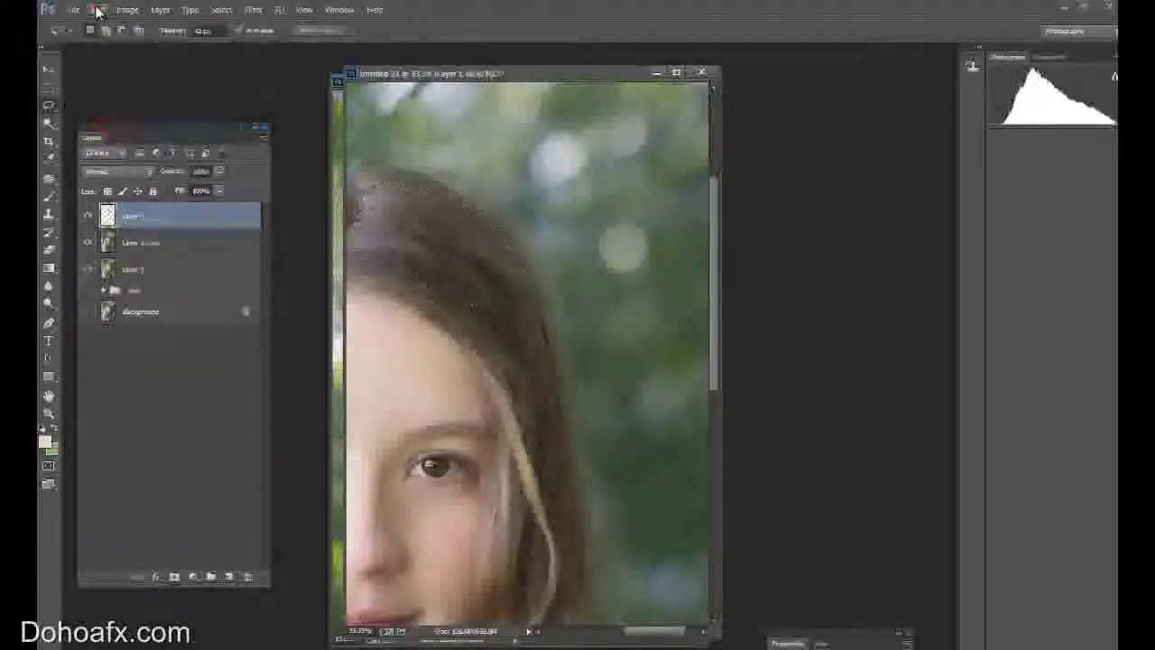
Step: Flip the pasted hair piece horizontally and move it over the bright patch on the opposite side of the crown
{"action": "left_click", "coordinate": [97, 9]}
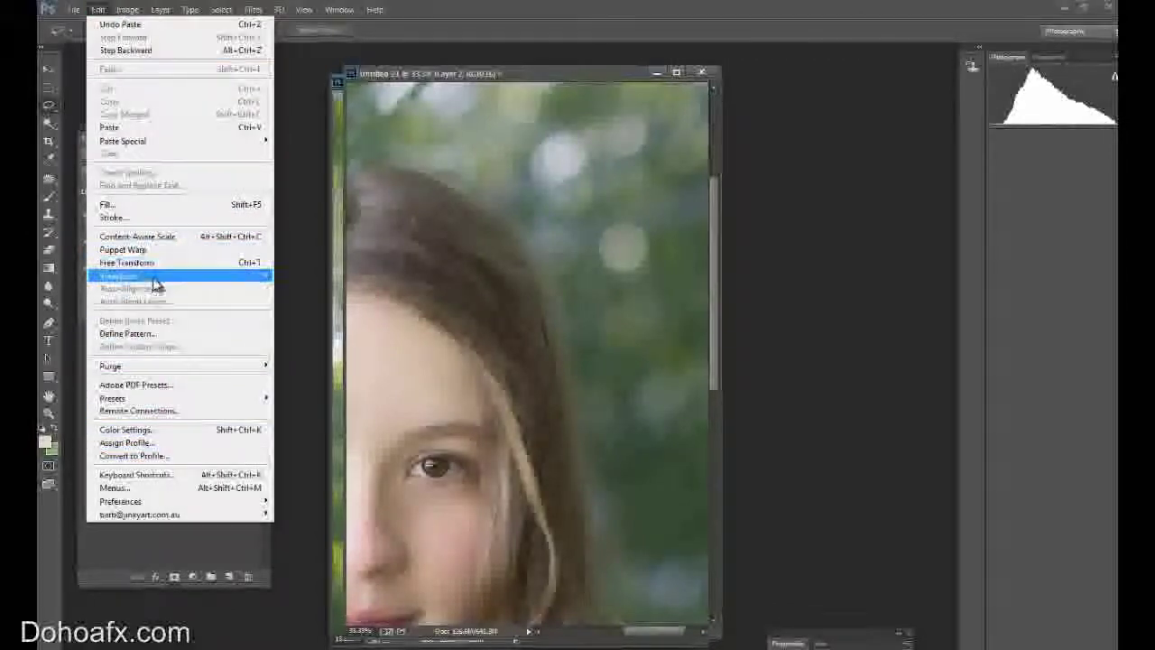
{"action": "mouse_move", "coordinate": [189, 277]}
{"action": "left_click", "coordinate": [316, 425]}
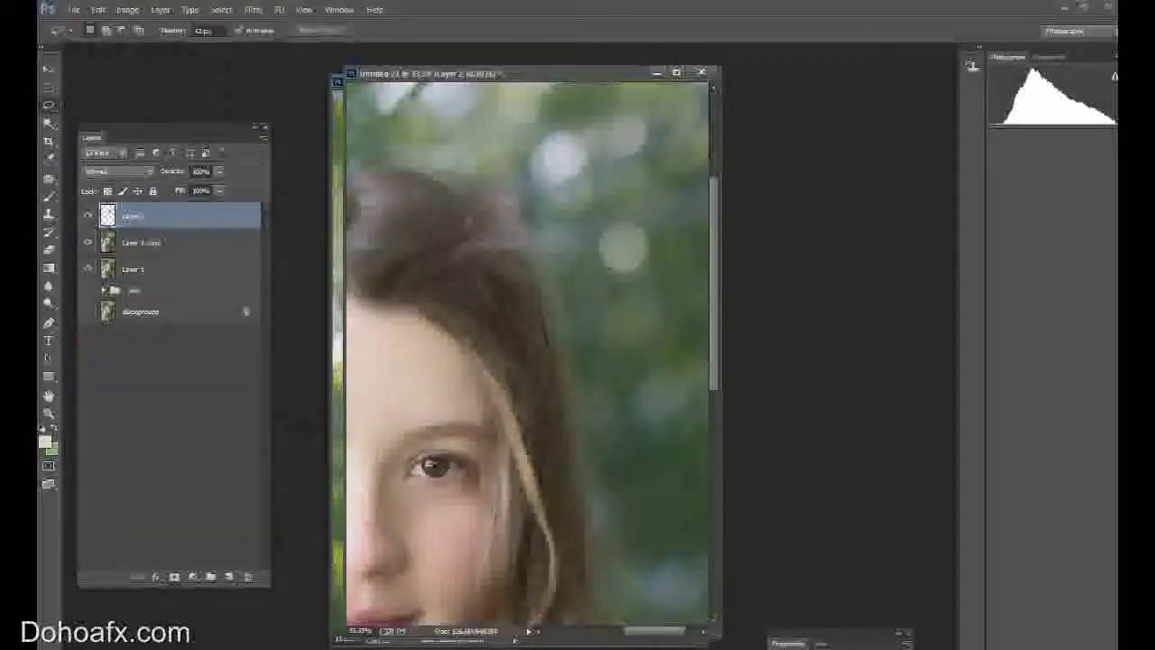
{"action": "left_click_drag", "start_coordinate": [657, 636], "coordinate": [619, 633]}
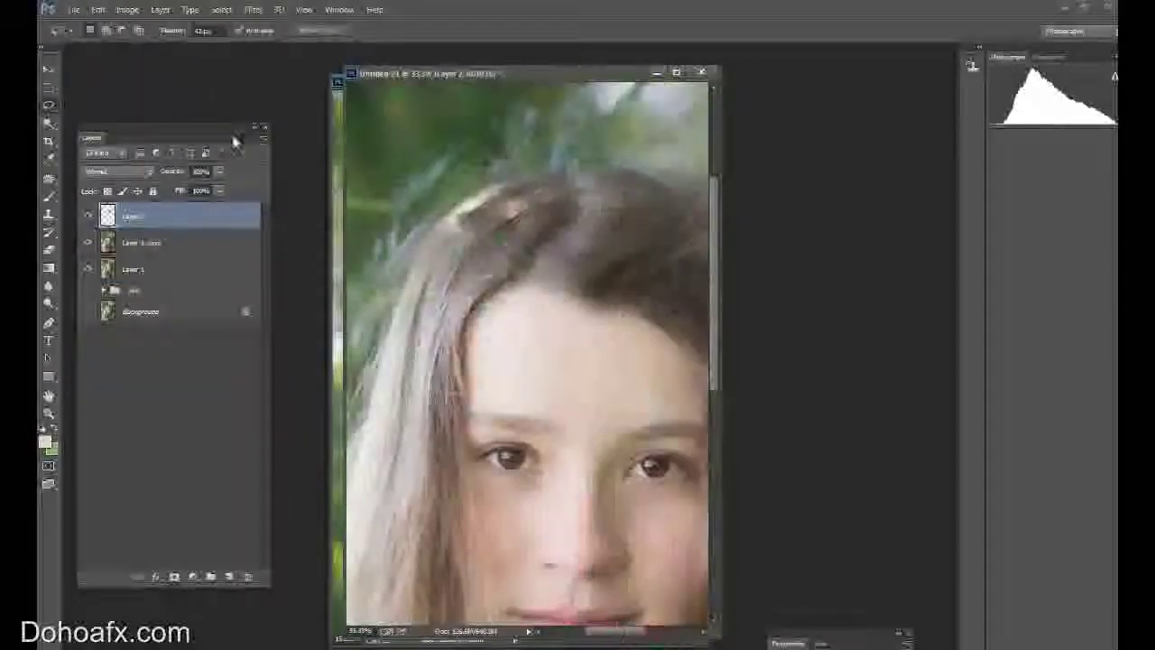
{"action": "left_click", "coordinate": [48, 68]}
{"action": "left_click_drag", "start_coordinate": [745, 340], "coordinate": [487, 268]}
Step: Erase the outer edges of the pasted hair over the background and side hair, finishing with a reduced eraser opacity
{"action": "left_click", "coordinate": [45, 251]}
{"action": "mouse_move", "coordinate": [446, 204]}
{"action": "left_mouse_down"}
{"action": "mouse_move", "coordinate": [426, 172]}
{"action": "mouse_move", "coordinate": [386, 237]}
{"action": "mouse_move", "coordinate": [326, 262]}
{"action": "mouse_move", "coordinate": [349, 333]}
{"action": "left_mouse_up"}
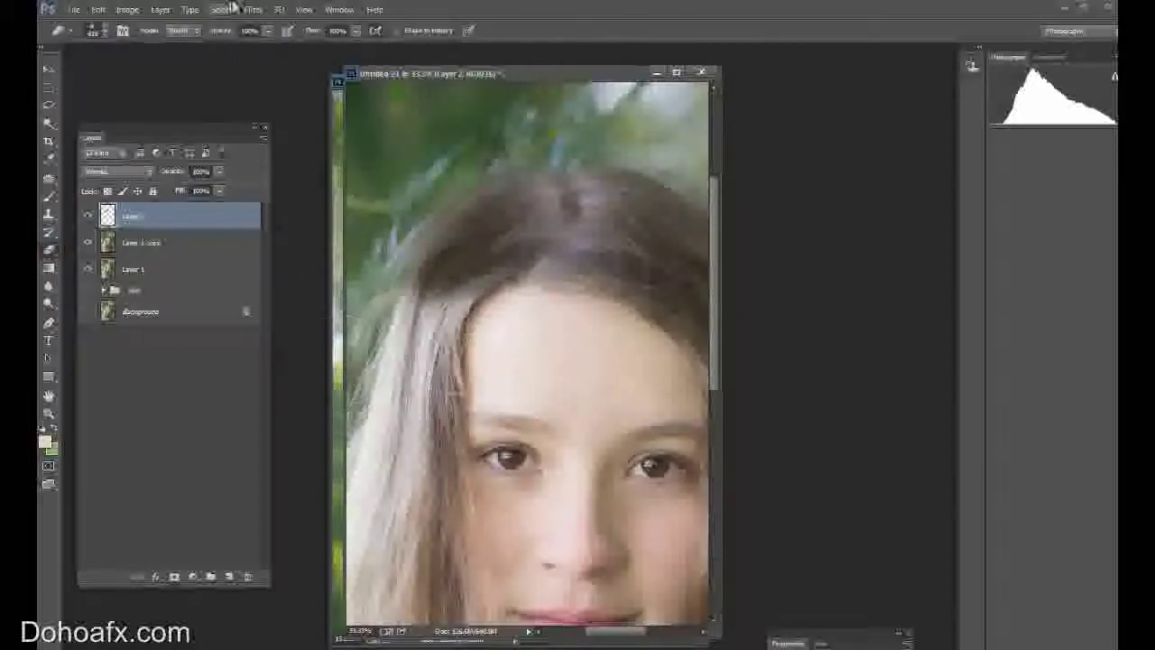
{"action": "mouse_move", "coordinate": [268, 31]}
{"action": "left_mouse_down"}
{"action": "mouse_move", "coordinate": [270, 41]}
{"action": "mouse_move", "coordinate": [244, 45]}
{"action": "left_mouse_up"}
{"action": "mouse_move", "coordinate": [417, 262]}
{"action": "left_mouse_down"}
{"action": "mouse_move", "coordinate": [425, 283]}
{"action": "mouse_move", "coordinate": [459, 301]}
{"action": "mouse_move", "coordinate": [506, 304]}
{"action": "mouse_move", "coordinate": [406, 256]}
{"action": "mouse_move", "coordinate": [408, 148]}
{"action": "mouse_move", "coordinate": [417, 155]}
{"action": "left_mouse_up"}
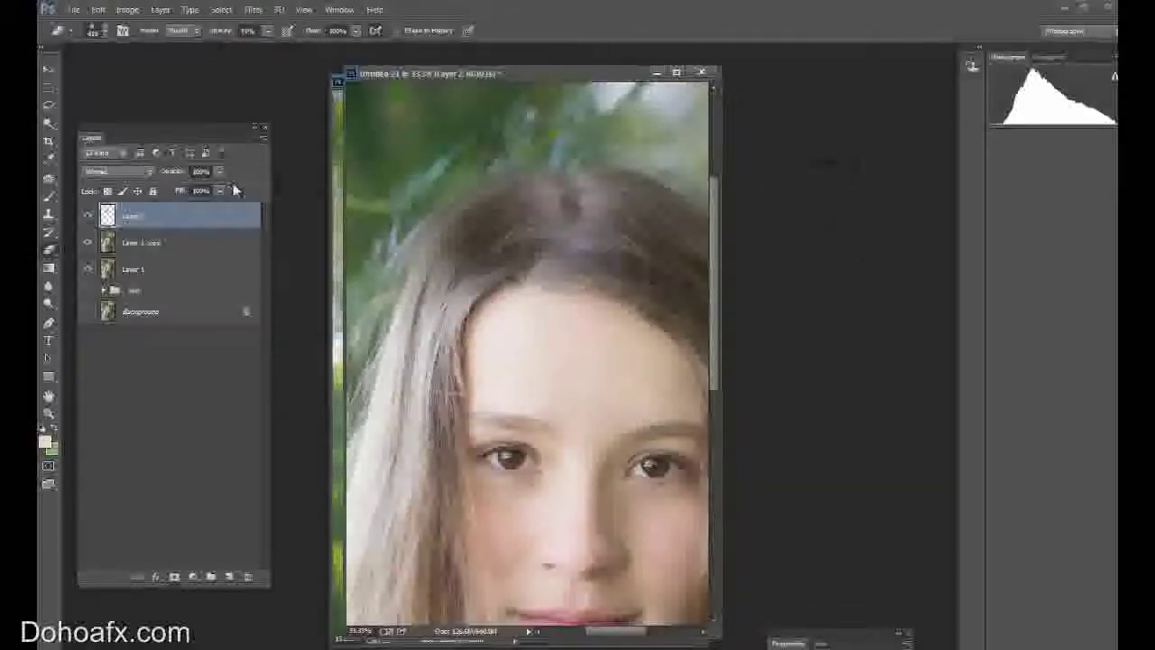
Step: Erase the pasted hair along the parting and hairline, with Layer 2's opacity back at 100%
{"action": "mouse_move", "coordinate": [217, 171]}
{"action": "left_mouse_down"}
{"action": "mouse_move", "coordinate": [203, 187]}
{"action": "mouse_move", "coordinate": [220, 188]}
{"action": "left_mouse_up"}
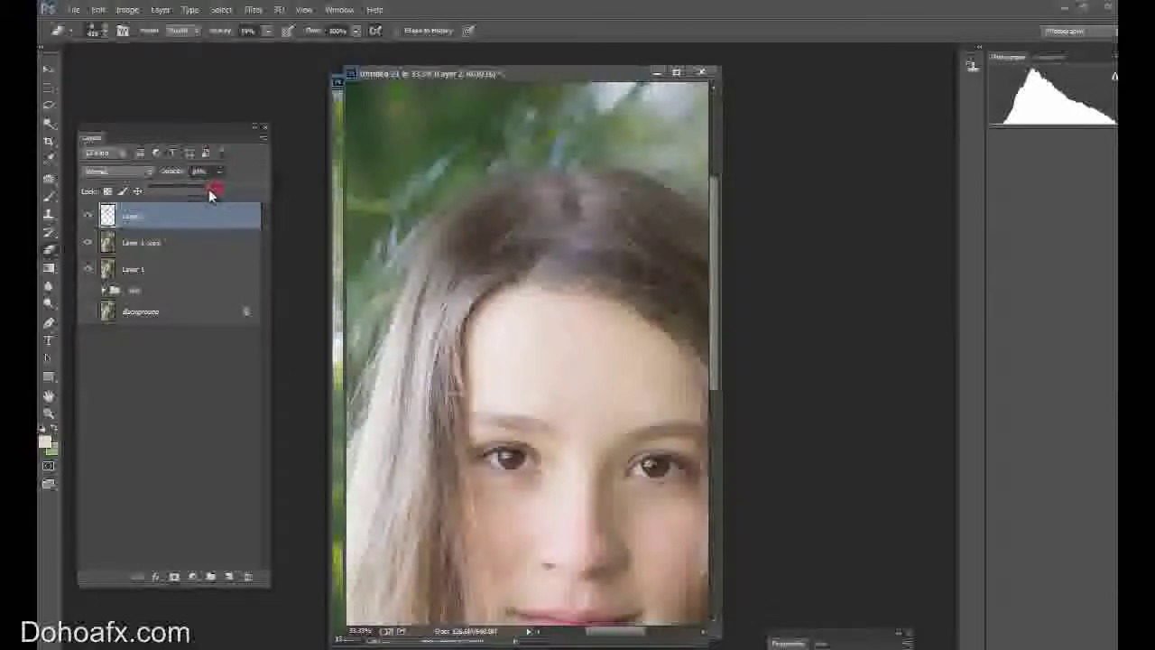
{"action": "left_click", "coordinate": [564, 214]}
{"action": "left_click", "coordinate": [527, 279]}
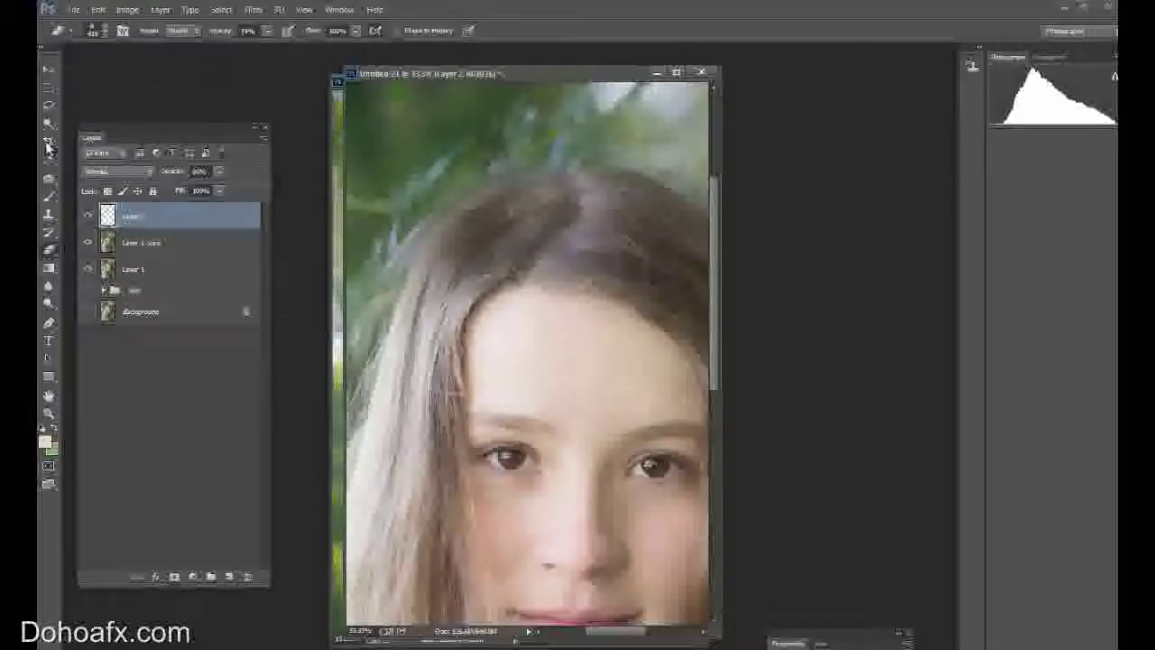
{"action": "left_click", "coordinate": [219, 172]}
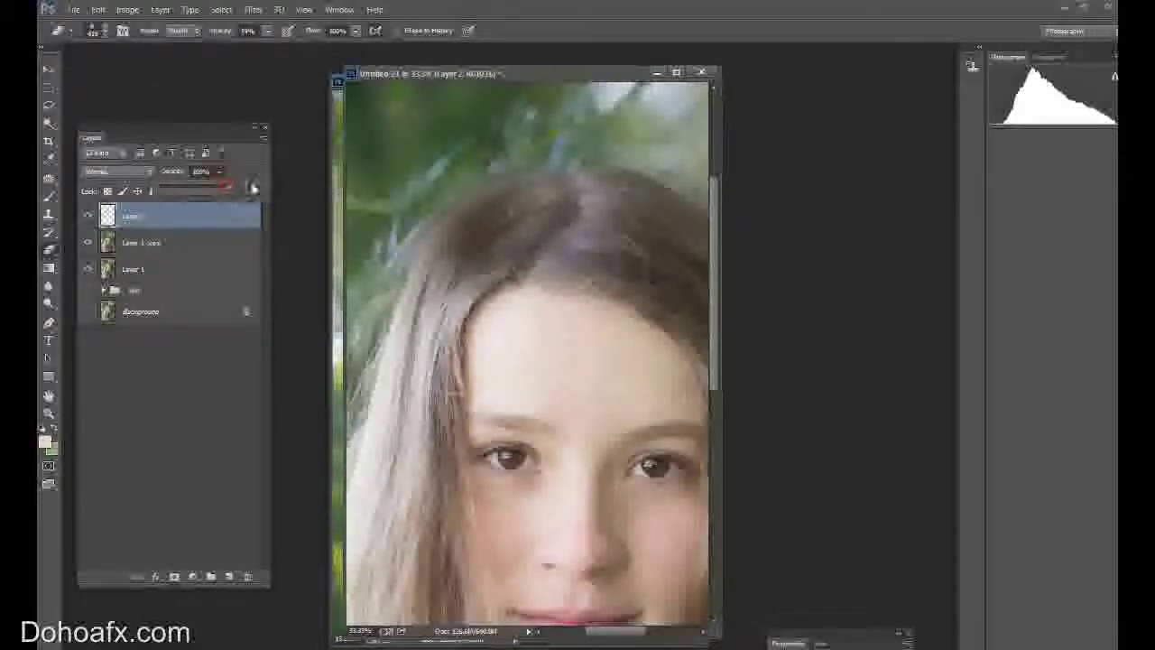
Step: Brighten the pasted hair with a Curves point at about input 159, output 197, and blend its lower edge with the eraser
{"action": "left_click", "coordinate": [127, 9]}
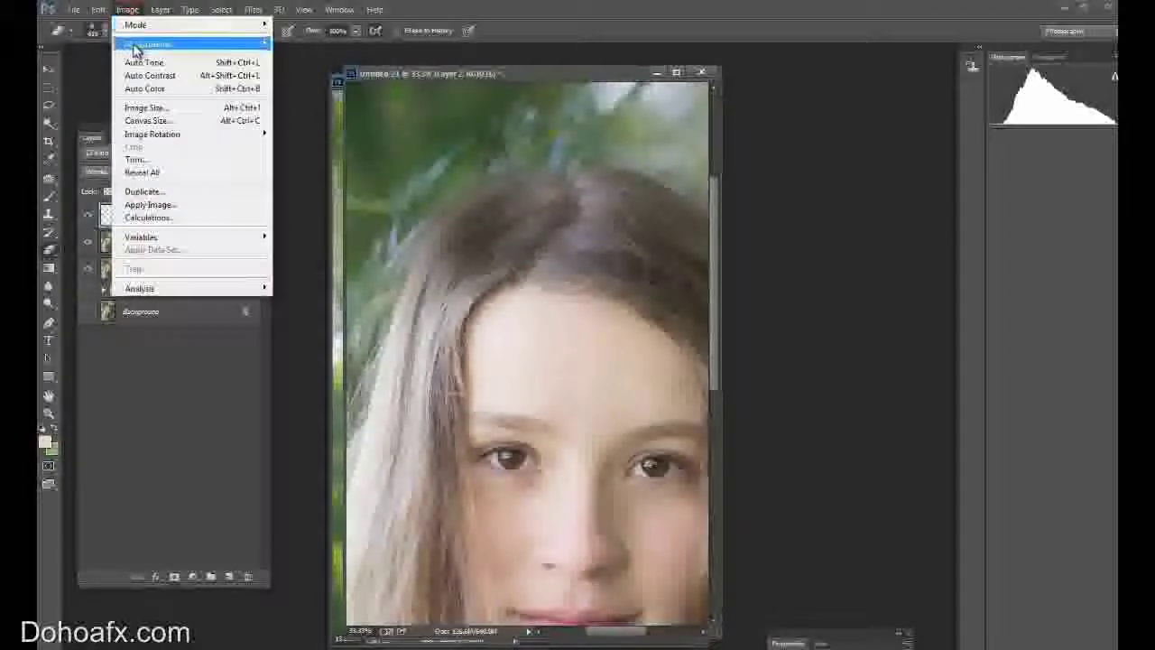
{"action": "mouse_move", "coordinate": [154, 52]}
{"action": "left_click", "coordinate": [295, 69]}
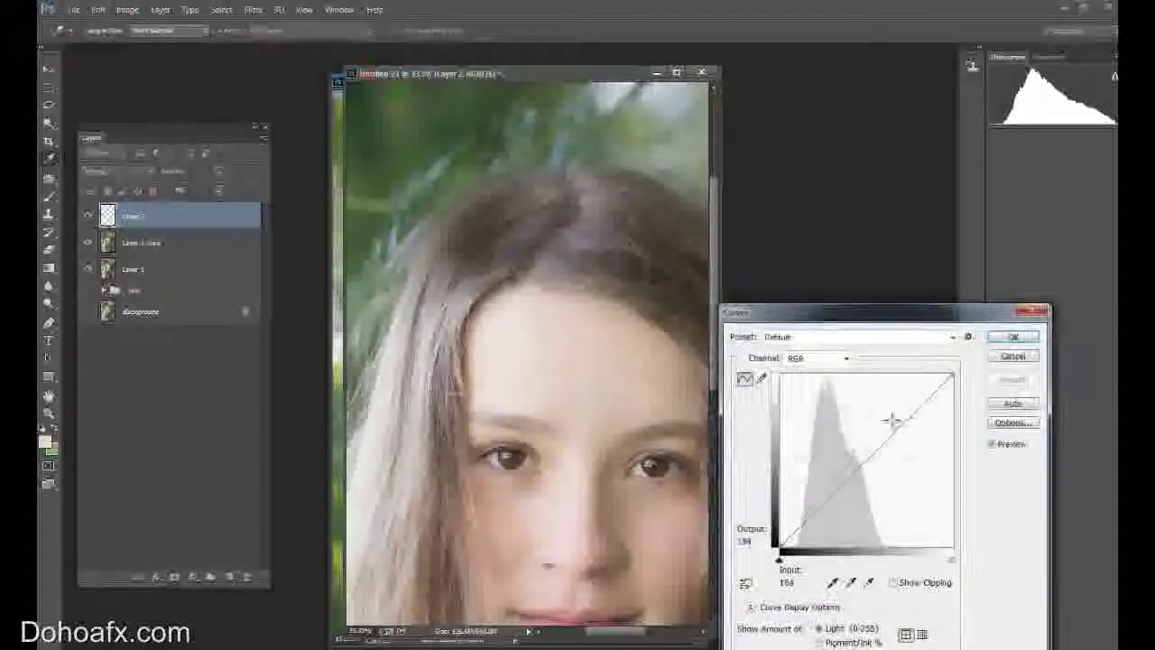
{"action": "left_click_drag", "start_coordinate": [890, 432], "coordinate": [888, 412]}
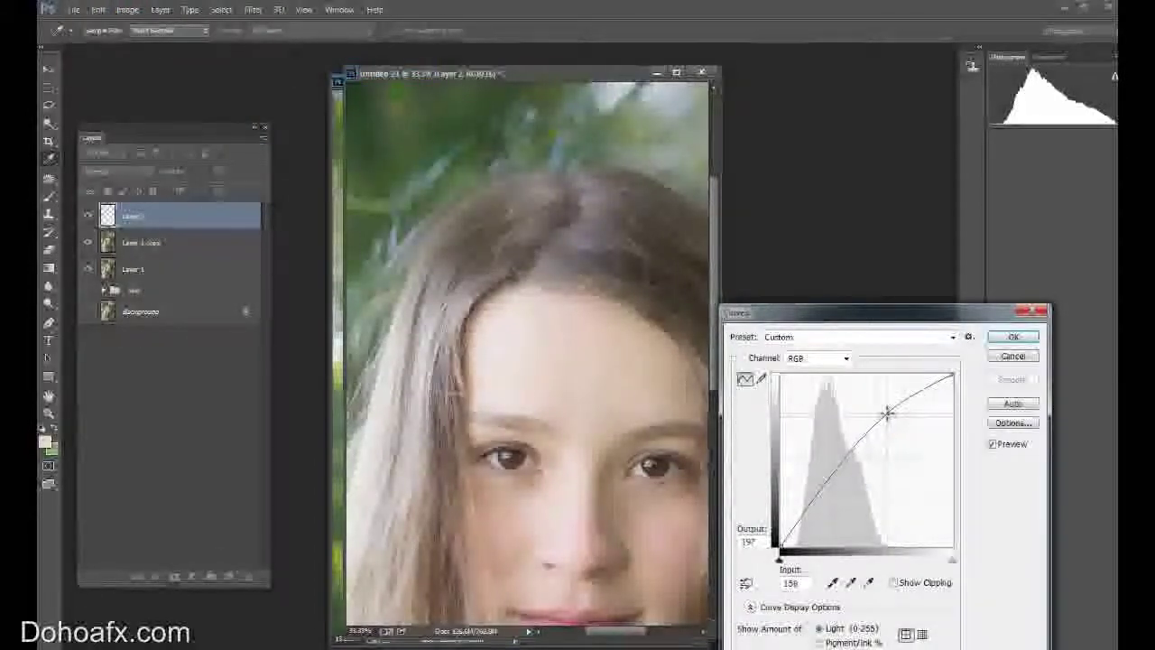
{"action": "left_click", "coordinate": [1013, 337]}
{"action": "left_click", "coordinate": [436, 298]}
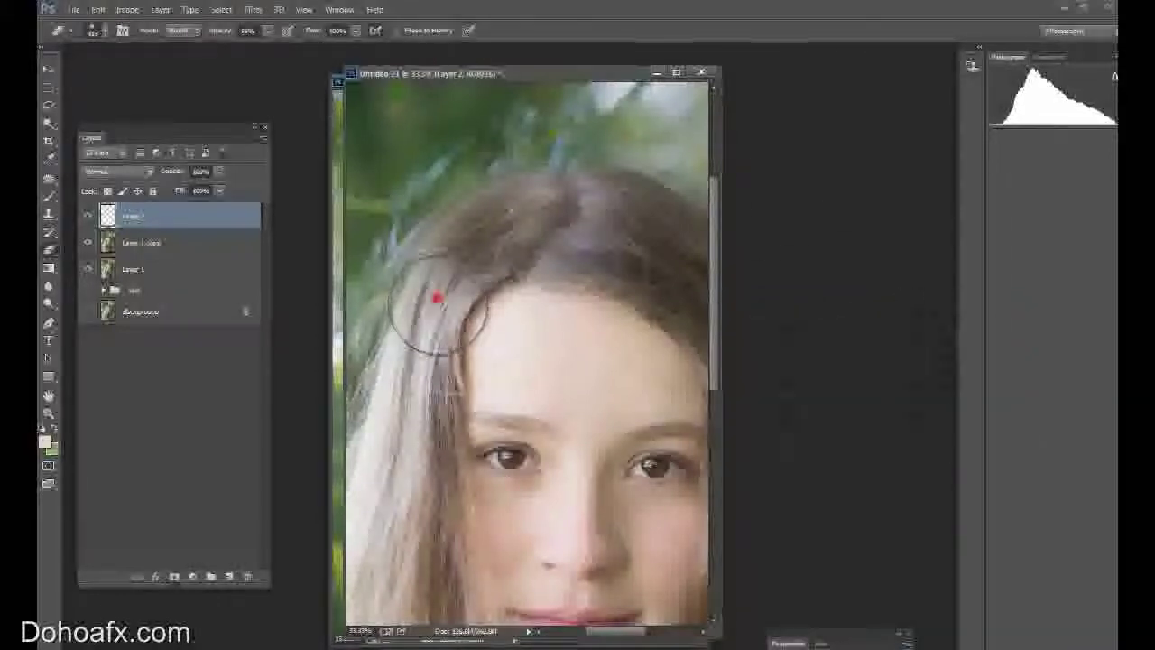
Step: Fit the whole portrait in view and toggle Layer 2's visibility to compare the hair repair
{"action": "left_click", "coordinate": [301, 10]}
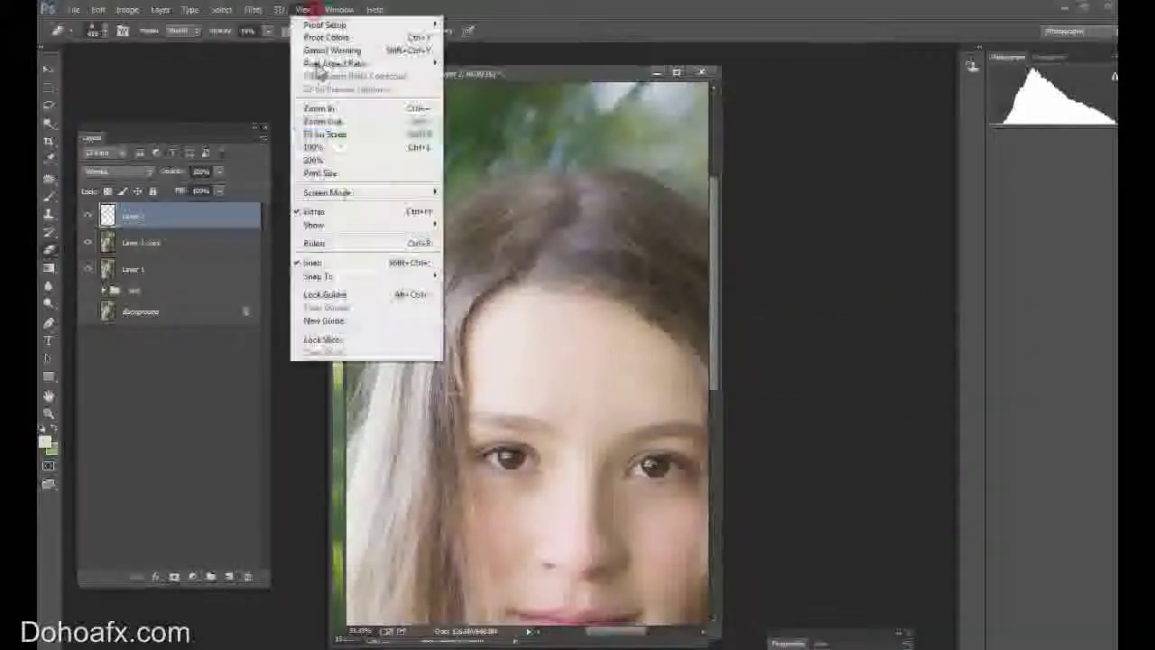
{"action": "left_click", "coordinate": [334, 134]}
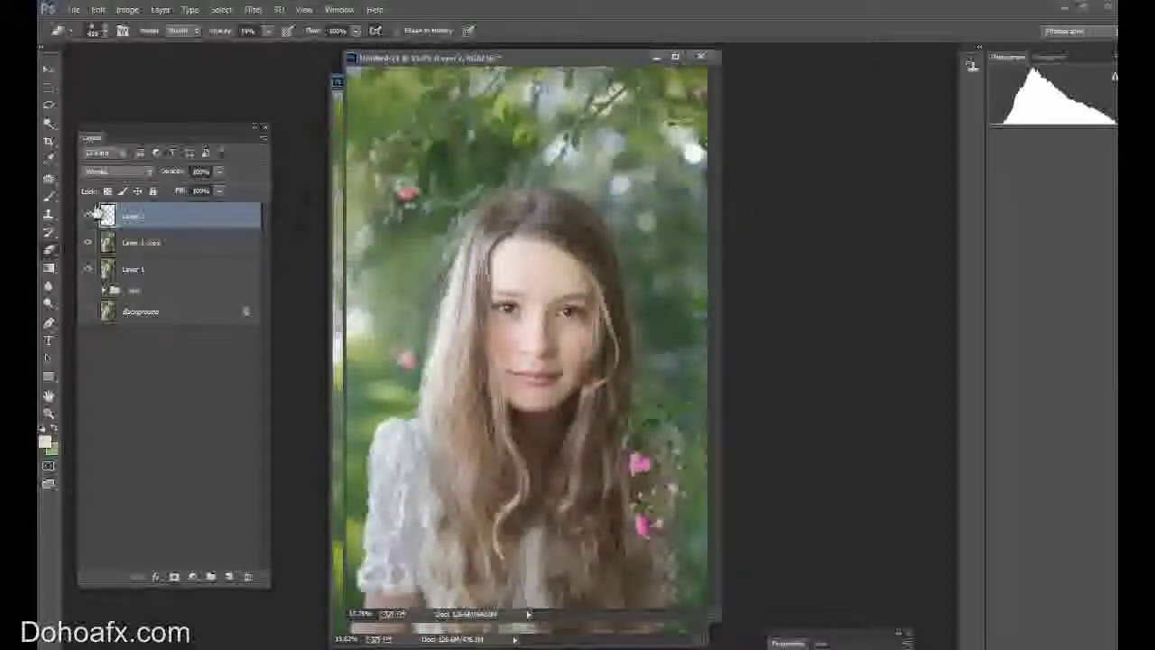
{"action": "left_click", "coordinate": [87, 216]}
{"action": "left_click", "coordinate": [88, 217]}
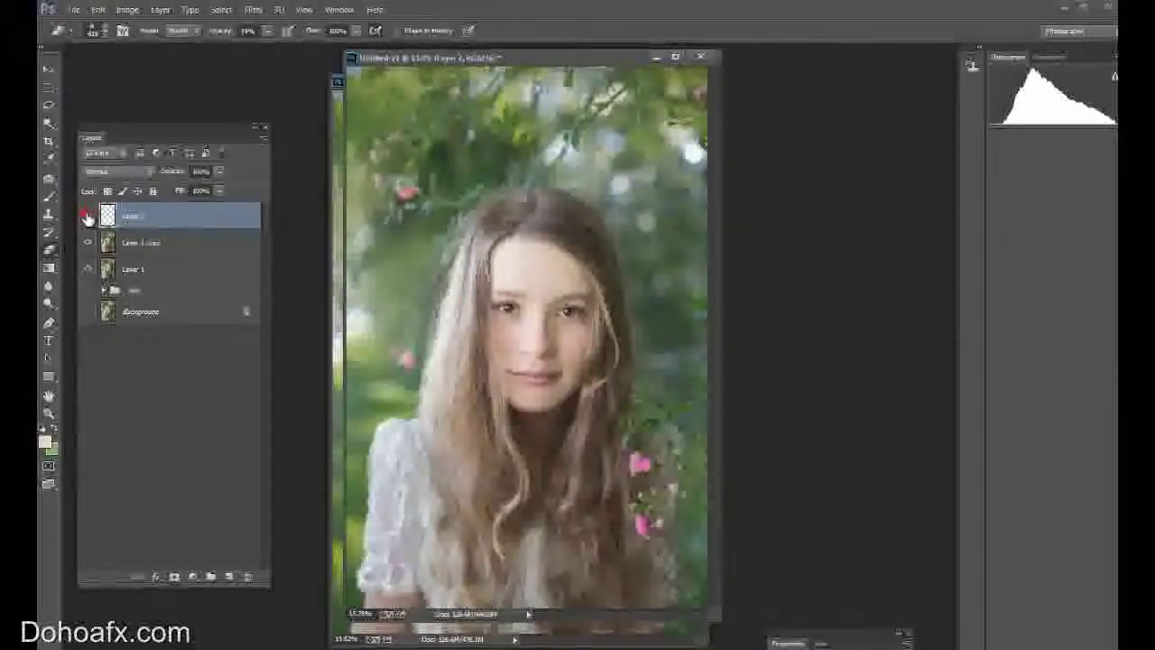
Step: Erase a little more of the pasted hair near the forehead hairline and keep Layer 2's opacity at 100%
{"action": "left_click", "coordinate": [500, 237]}
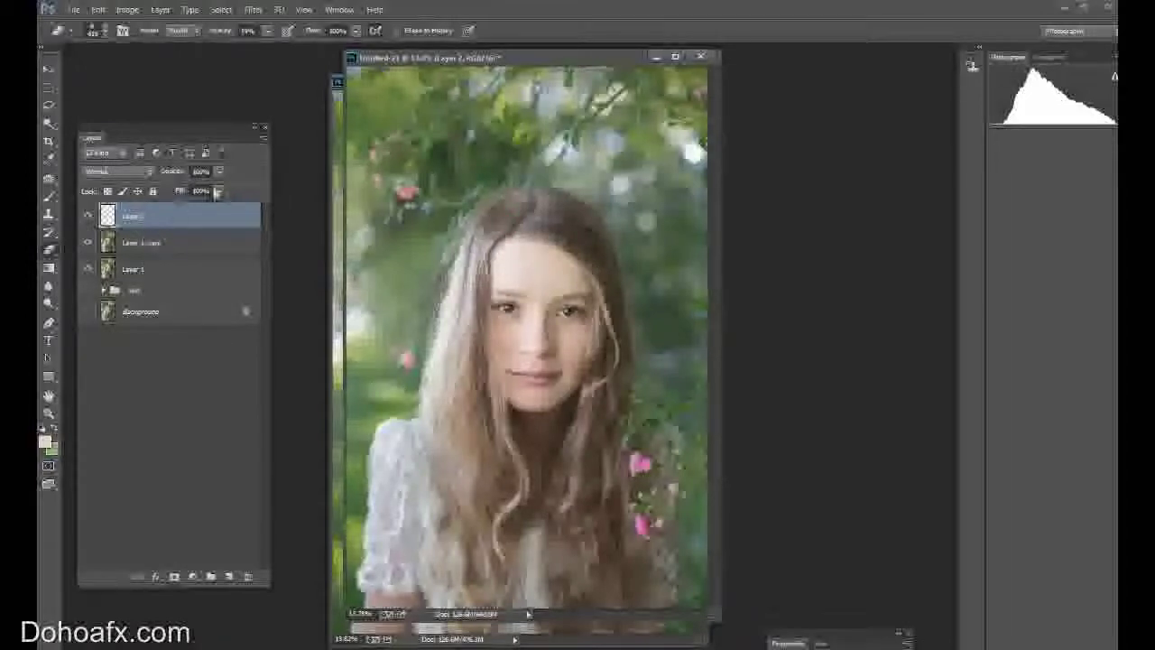
{"action": "left_click_drag", "start_coordinate": [204, 183], "coordinate": [231, 189]}
{"action": "left_click", "coordinate": [498, 226]}
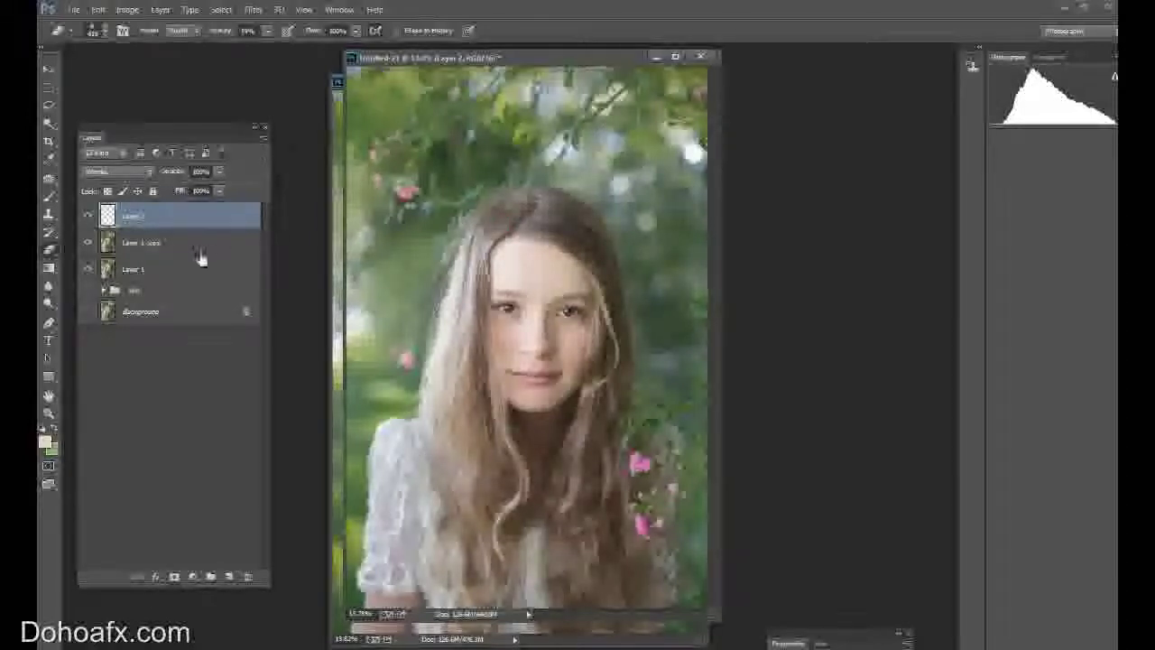
Step: Merge Layer 2, Layer 1 copy and Layer 1 into a single layer
{"action": "left_click", "coordinate": [162, 280], "text": "shift"}
{"action": "left_click", "coordinate": [160, 9]}
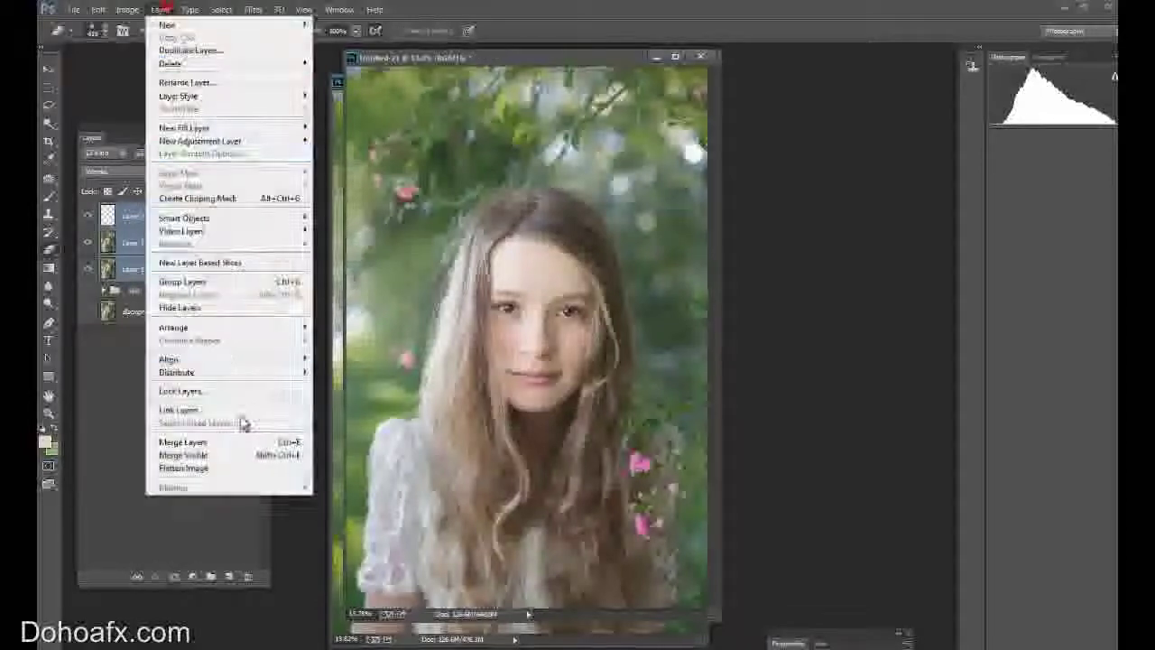
{"action": "left_click", "coordinate": [229, 442]}
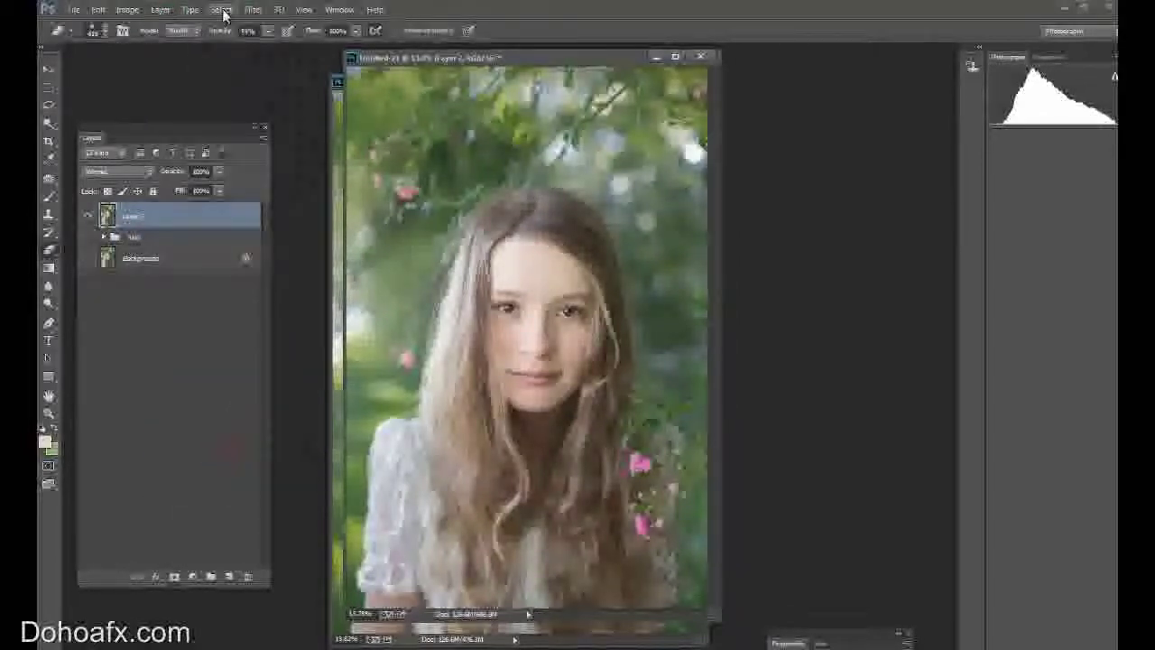
Step: Copy the entire merged layer and paste it into the original portrait document above the new background layer
{"action": "left_click", "coordinate": [221, 10]}
{"action": "left_click", "coordinate": [235, 34]}
{"action": "left_click", "coordinate": [98, 10]}
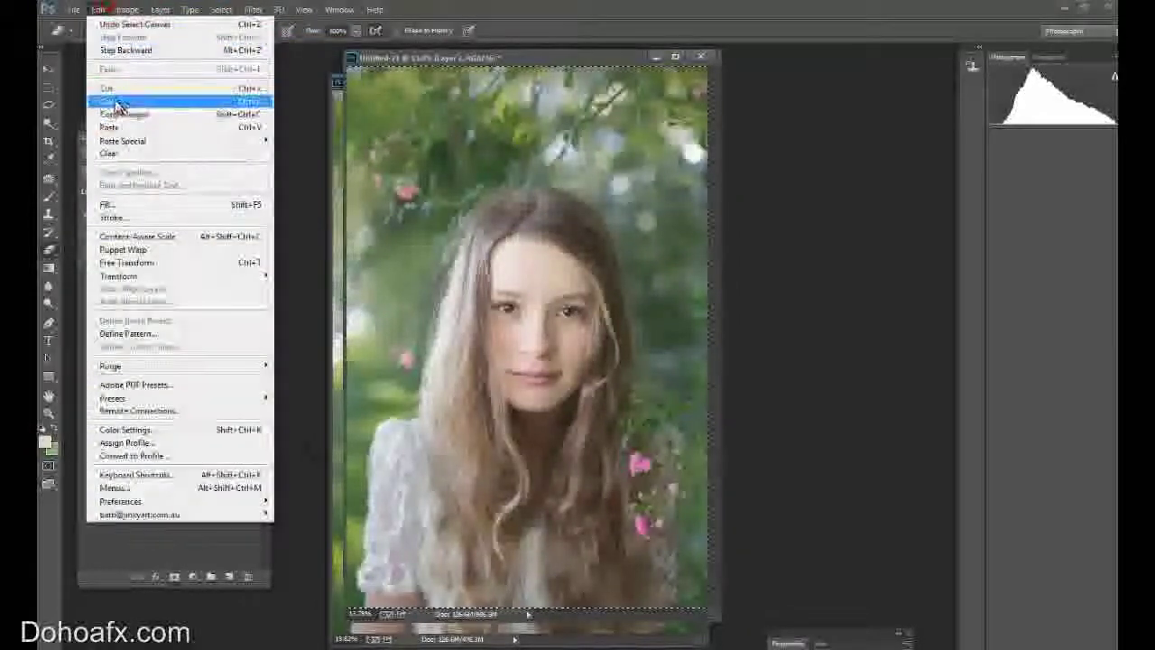
{"action": "left_click", "coordinate": [147, 101]}
{"action": "left_click_drag", "start_coordinate": [461, 57], "coordinate": [762, 76]}
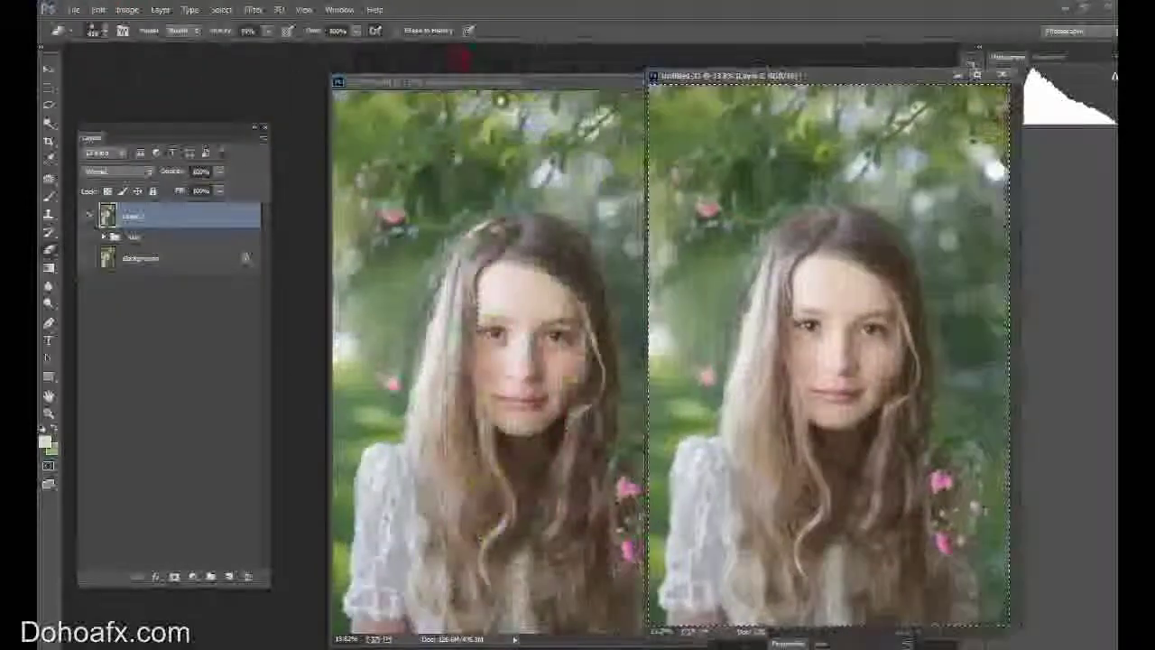
{"action": "left_click", "coordinate": [466, 82]}
{"action": "left_click", "coordinate": [98, 10]}
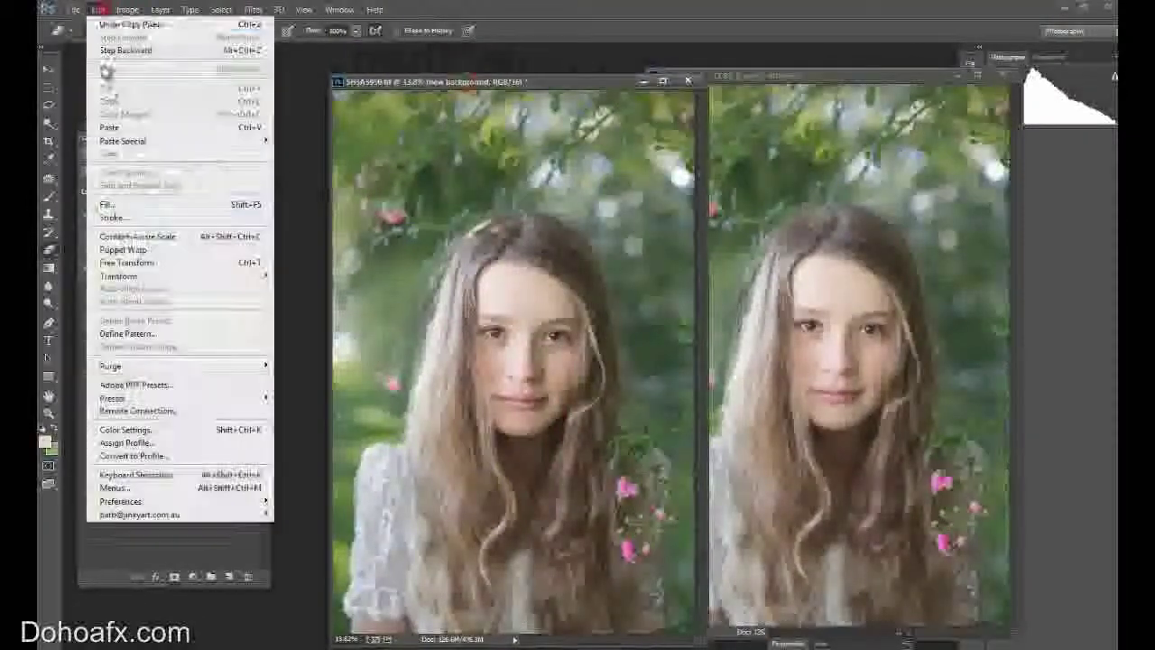
{"action": "left_click", "coordinate": [111, 130]}
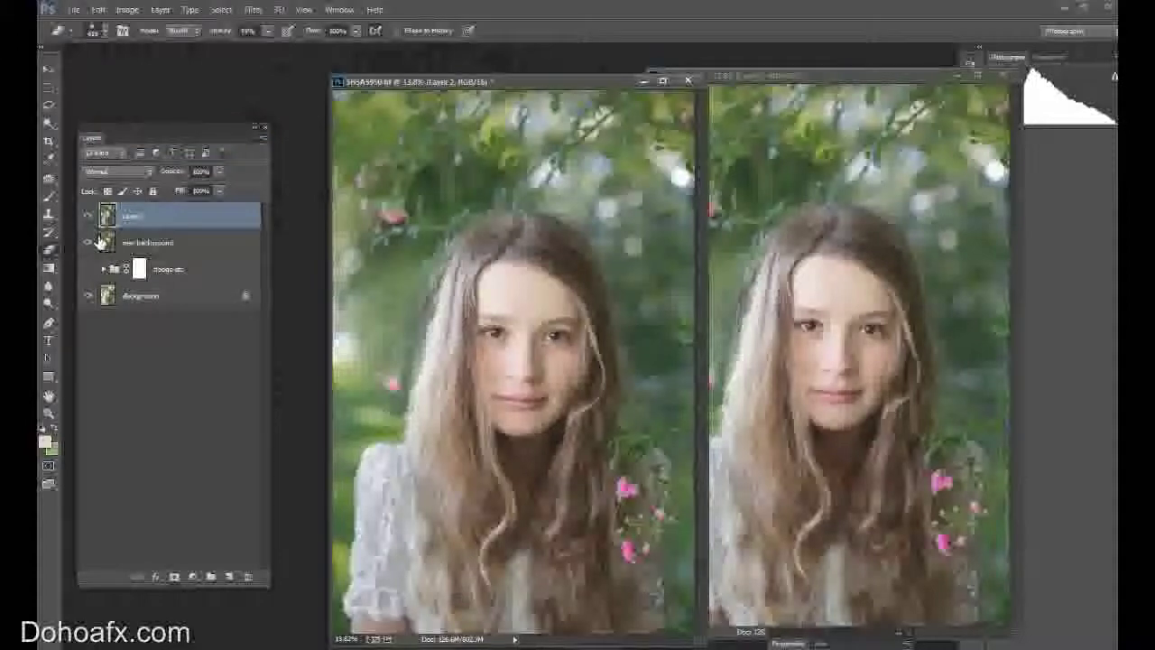
Step: Hide the new background layer and toggle the pasted Layer 2 to compare the retouch with the original Background
{"action": "left_click", "coordinate": [88, 221]}
{"action": "left_click", "coordinate": [88, 221]}
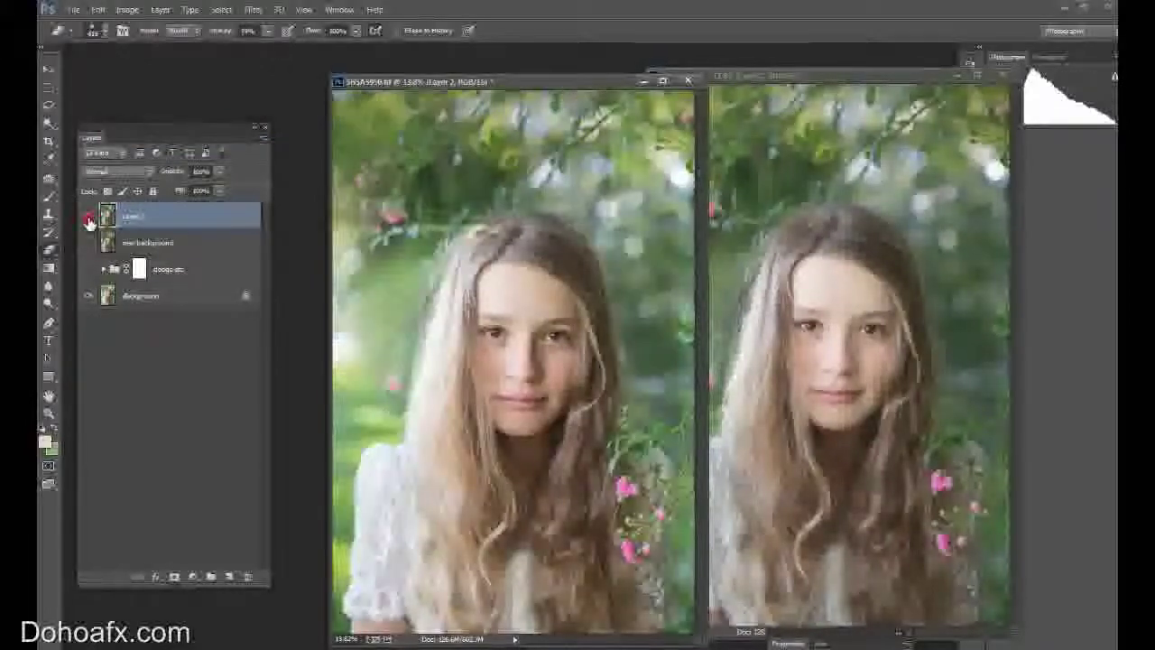
{"action": "left_click", "coordinate": [88, 221]}
{"action": "left_click", "coordinate": [89, 221]}
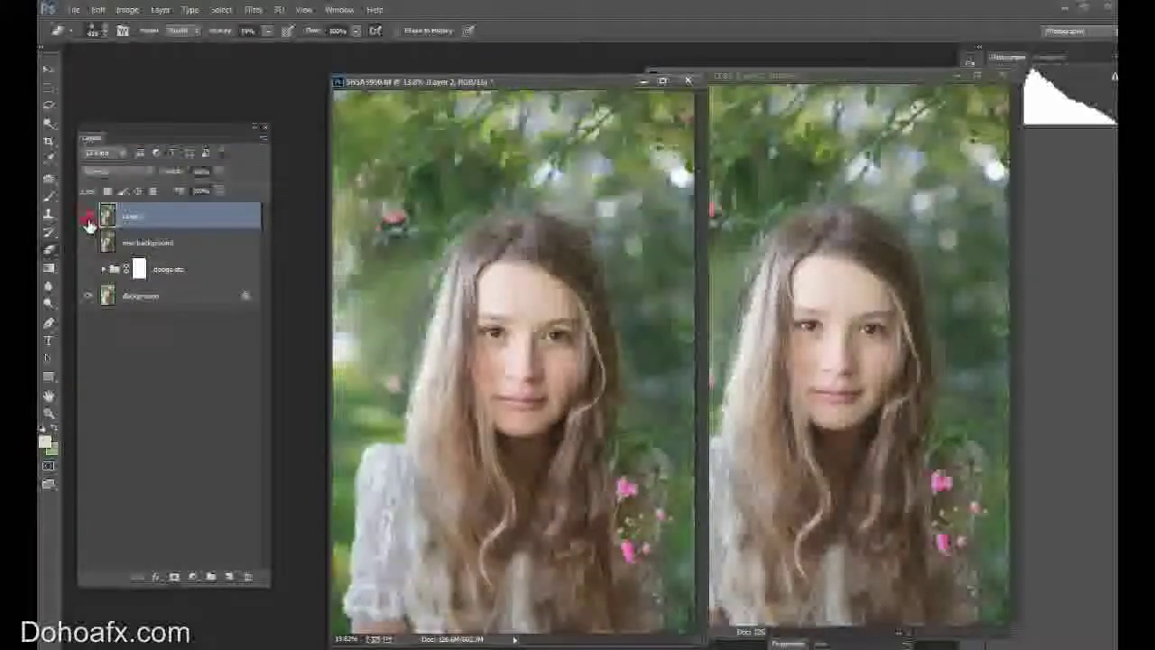
Step: Minimize the other document and toggle Layer 2's visibility on a close-up of the face to compare the skin retouch
{"action": "left_click", "coordinate": [49, 413]}
{"action": "left_click", "coordinate": [959, 74]}
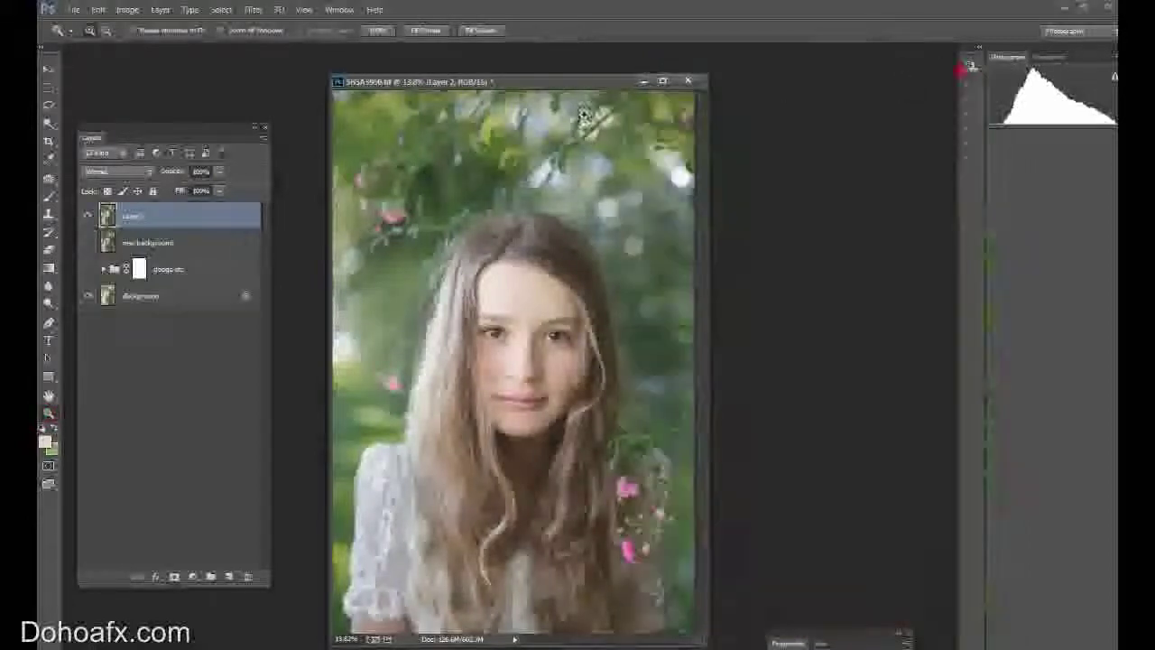
{"action": "left_click_drag", "start_coordinate": [559, 83], "coordinate": [691, 43]}
{"action": "left_click", "coordinate": [661, 294]}
{"action": "left_click", "coordinate": [653, 313]}
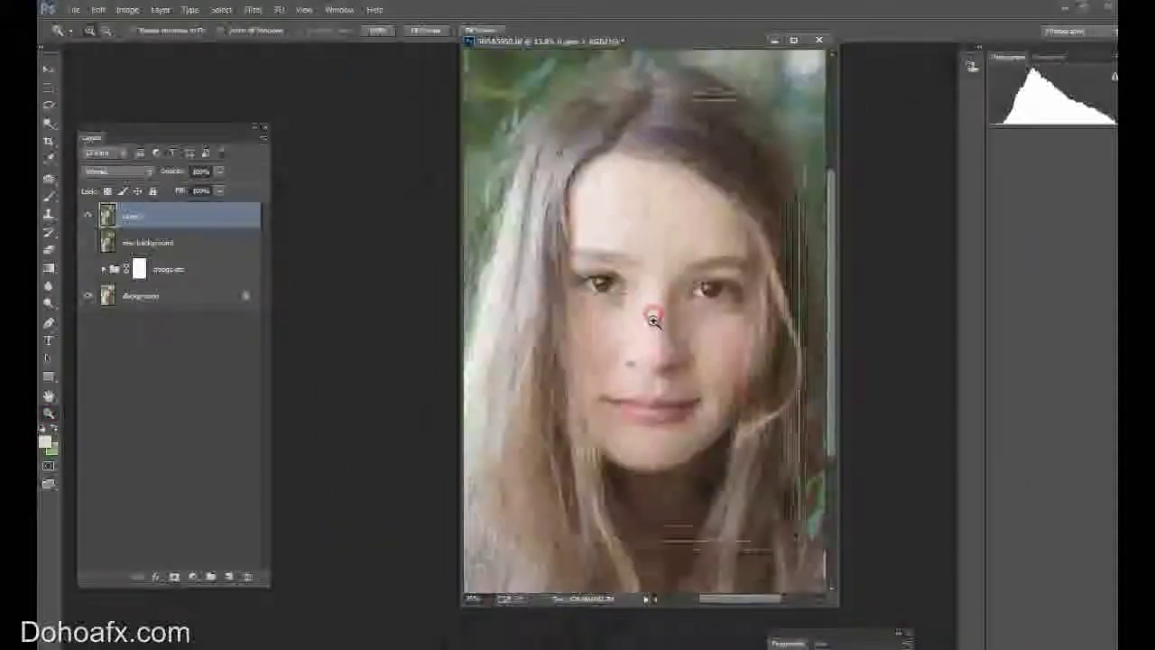
{"action": "left_click", "coordinate": [88, 216]}
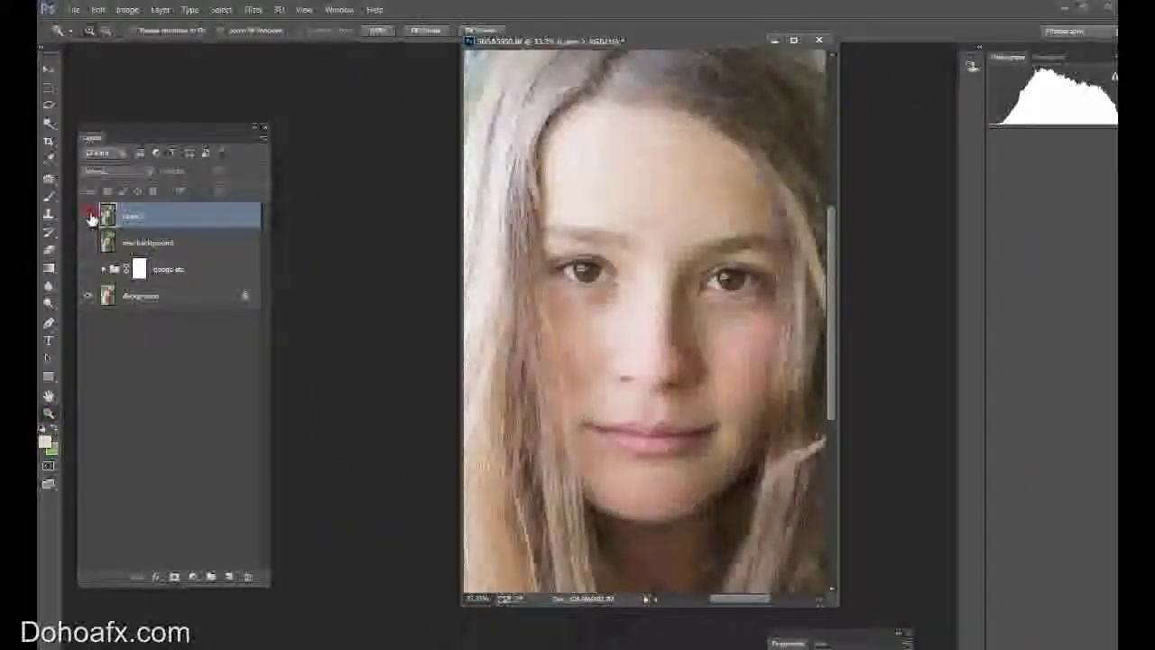
{"action": "left_click", "coordinate": [88, 216]}
{"action": "left_click", "coordinate": [88, 216]}
{"action": "left_click", "coordinate": [89, 216]}
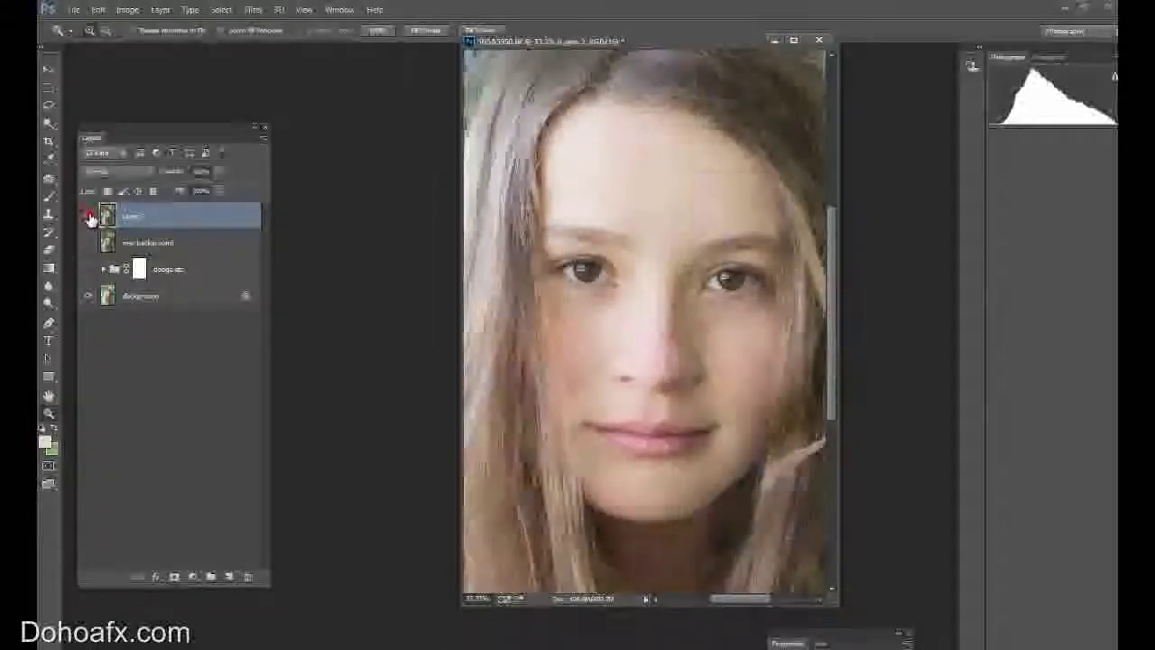
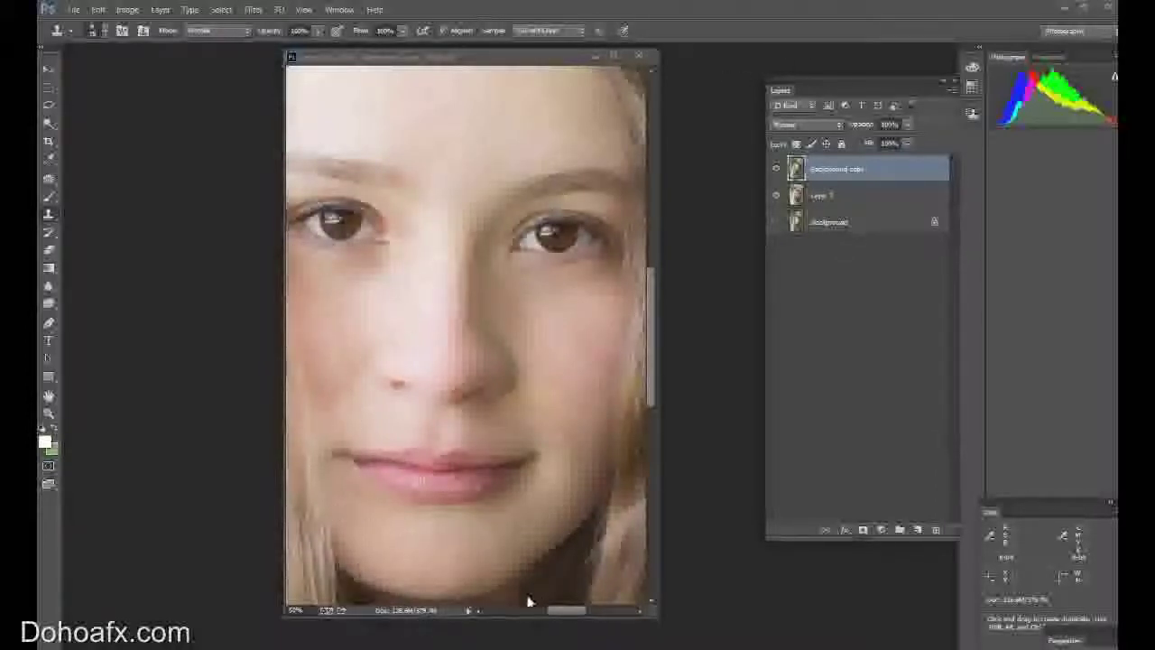
Step: Even out the skin below the mouth corner and along the chin on the Background copy layer with the Patch tool, and deselect
{"action": "left_click", "coordinate": [560, 614]}
{"action": "mouse_move", "coordinate": [567, 616]}
{"action": "left_mouse_down"}
{"action": "mouse_move", "coordinate": [590, 619]}
{"action": "mouse_move", "coordinate": [542, 622]}
{"action": "mouse_move", "coordinate": [567, 621]}
{"action": "left_mouse_up"}
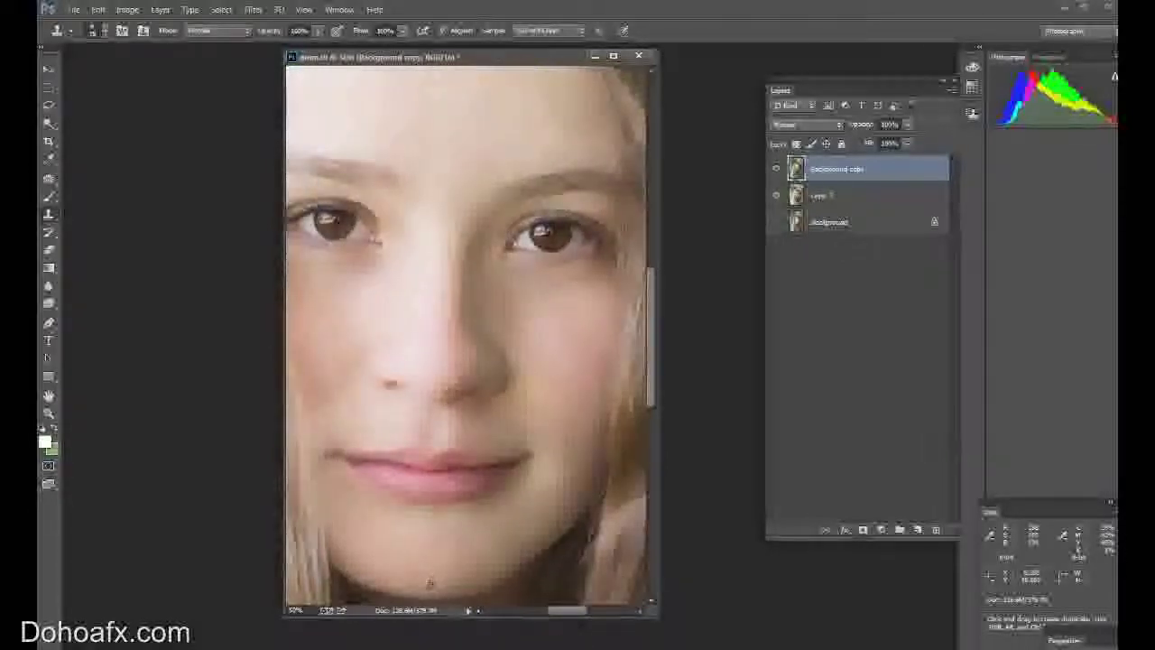
{"action": "left_click", "coordinate": [48, 179]}
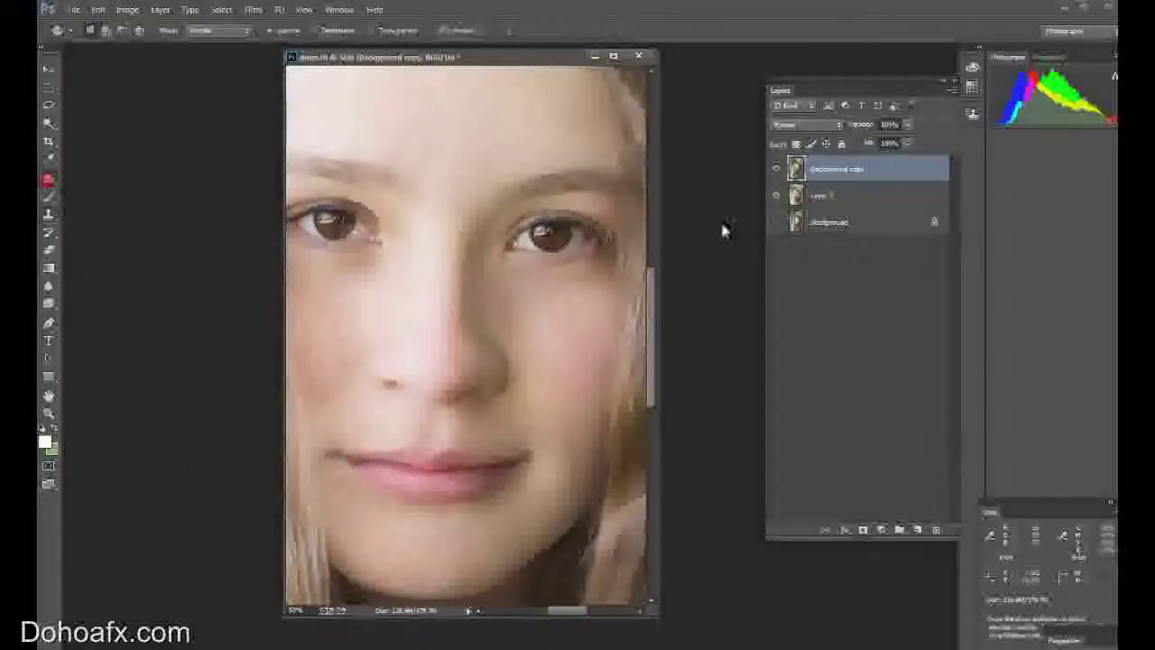
{"action": "mouse_move", "coordinate": [339, 510]}
{"action": "left_mouse_down"}
{"action": "mouse_move", "coordinate": [338, 497]}
{"action": "mouse_move", "coordinate": [354, 535]}
{"action": "mouse_move", "coordinate": [339, 503]}
{"action": "mouse_move", "coordinate": [362, 502]}
{"action": "mouse_move", "coordinate": [345, 506]}
{"action": "mouse_move", "coordinate": [351, 517]}
{"action": "mouse_move", "coordinate": [384, 511]}
{"action": "left_mouse_up"}
{"action": "left_click_drag", "start_coordinate": [388, 552], "coordinate": [395, 592]}
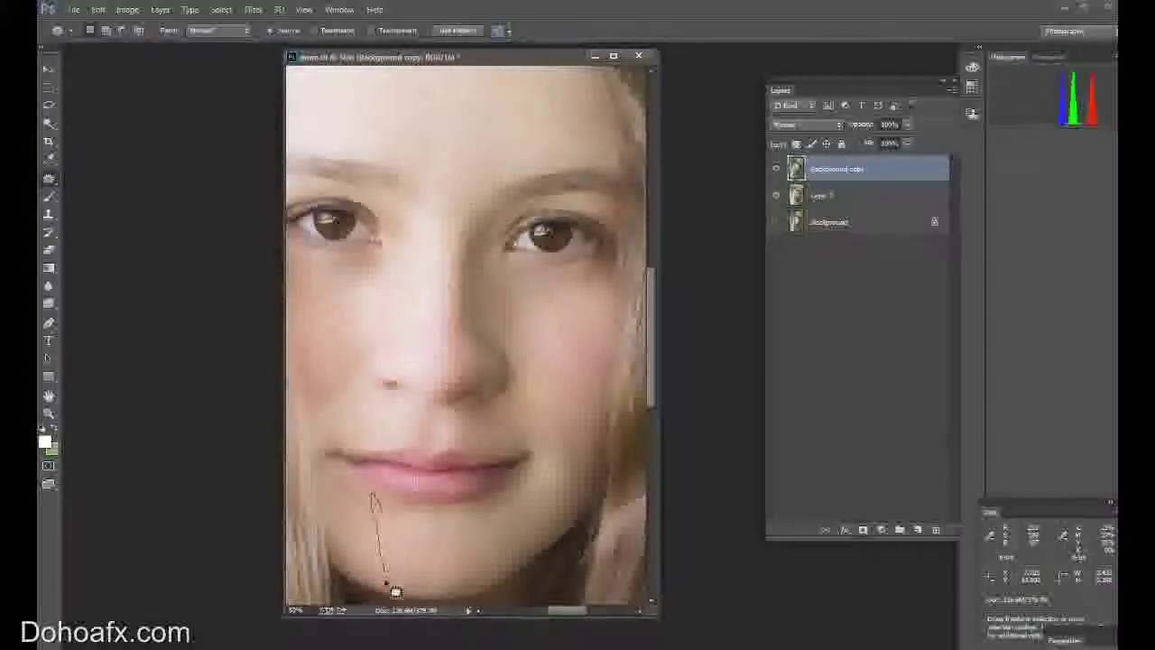
{"action": "mouse_move", "coordinate": [379, 528]}
{"action": "left_mouse_down"}
{"action": "mouse_move", "coordinate": [395, 542]}
{"action": "mouse_move", "coordinate": [386, 536]}
{"action": "left_mouse_up"}
{"action": "left_click", "coordinate": [395, 532]}
{"action": "mouse_move", "coordinate": [385, 536]}
{"action": "left_mouse_down"}
{"action": "mouse_move", "coordinate": [385, 524]}
{"action": "mouse_move", "coordinate": [397, 542]}
{"action": "mouse_move", "coordinate": [388, 564]}
{"action": "mouse_move", "coordinate": [400, 567]}
{"action": "left_mouse_up"}
{"action": "left_click", "coordinate": [392, 539]}
{"action": "left_click", "coordinate": [400, 544]}
{"action": "key", "text": "ctrl+d"}
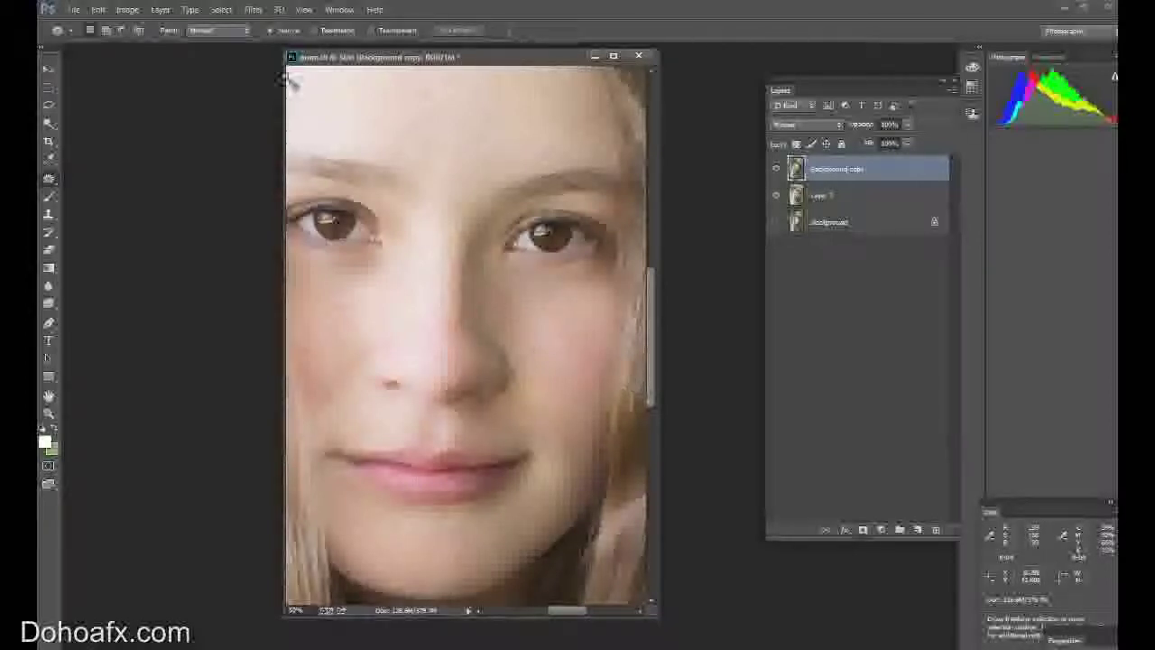
Step: Fit the whole portrait in view and toggle the Background copy layer's visibility to compare the overall retouch
{"action": "left_click", "coordinate": [303, 9]}
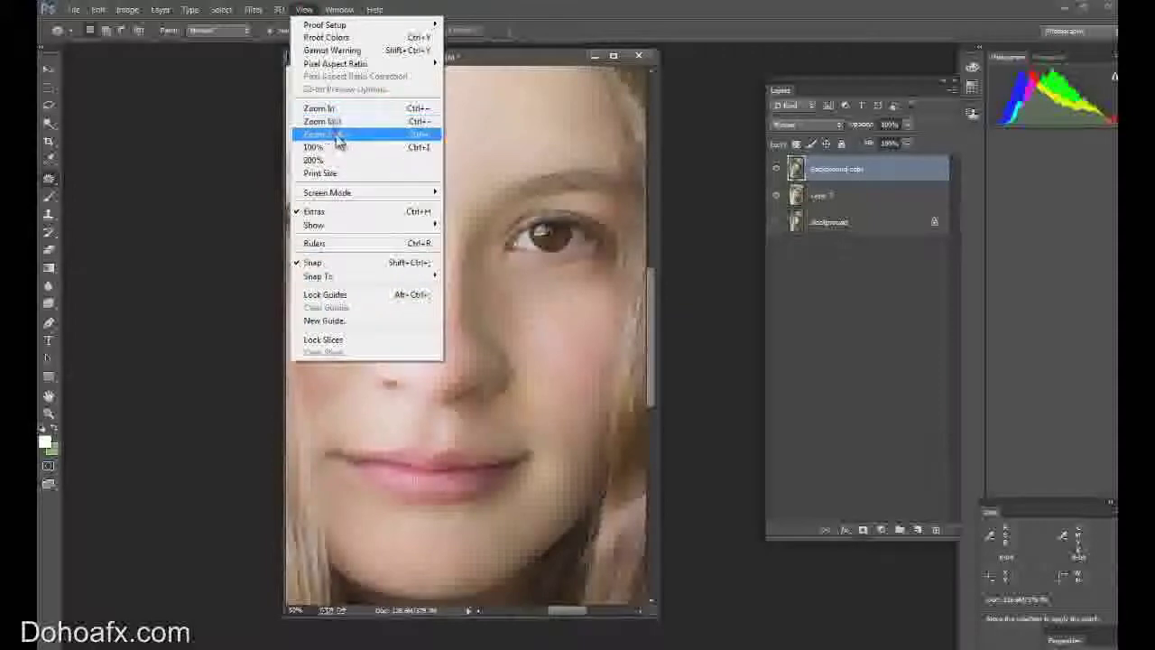
{"action": "left_click", "coordinate": [336, 136]}
{"action": "left_click_drag", "start_coordinate": [656, 619], "coordinate": [683, 636]}
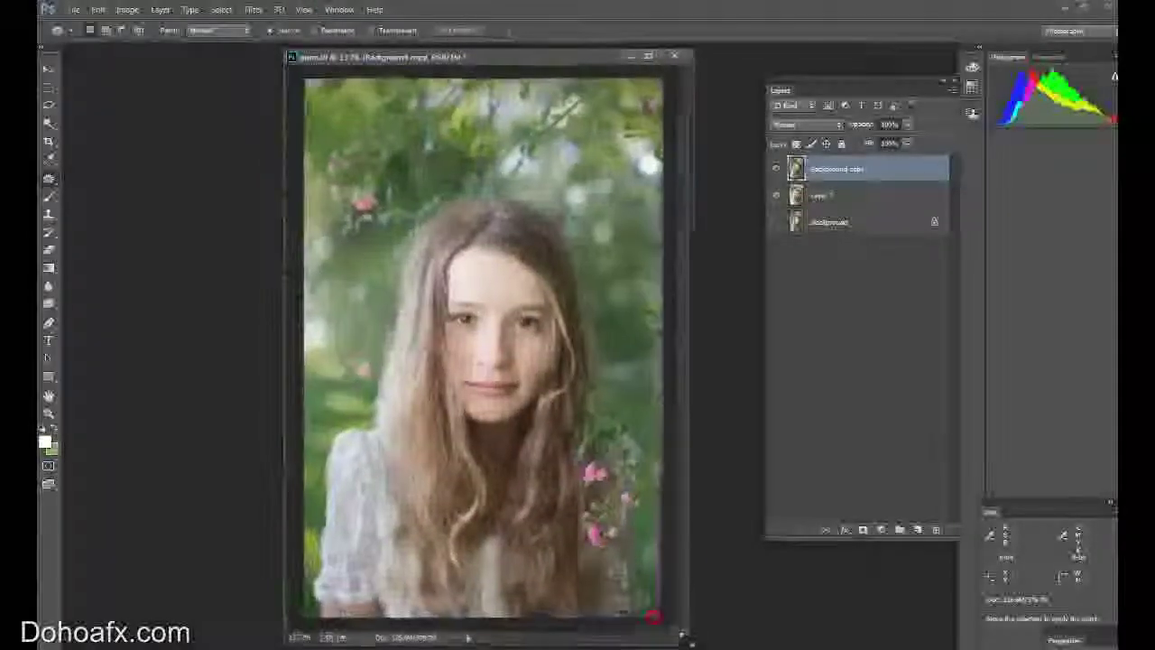
{"action": "left_click", "coordinate": [776, 169]}
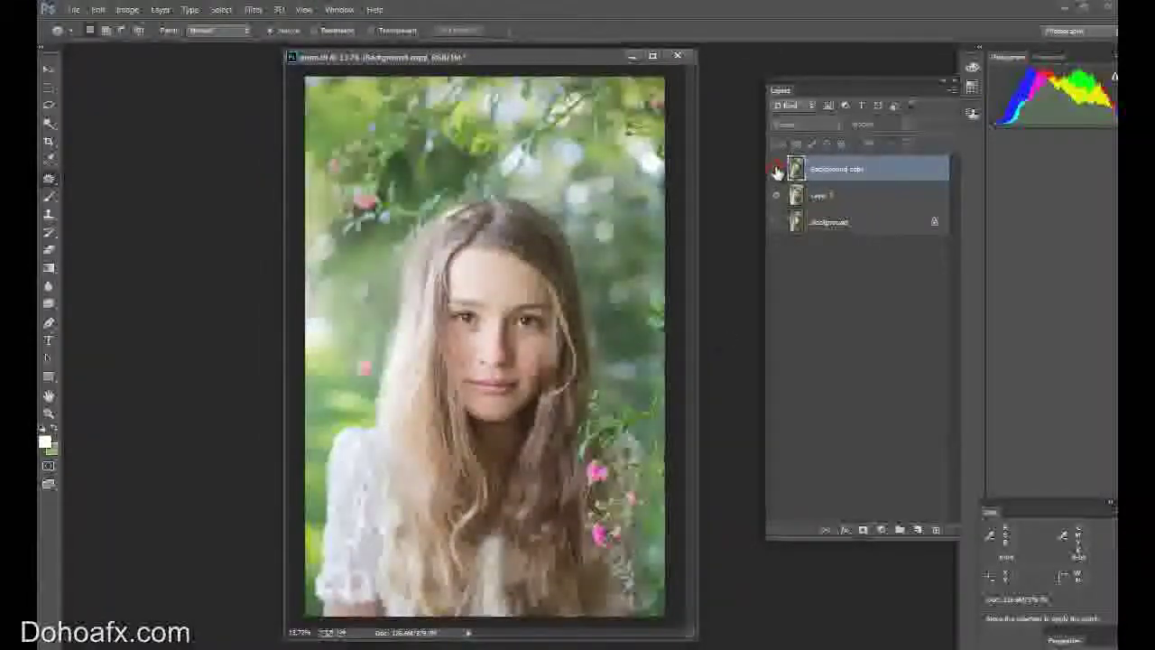
{"action": "left_click", "coordinate": [776, 169]}
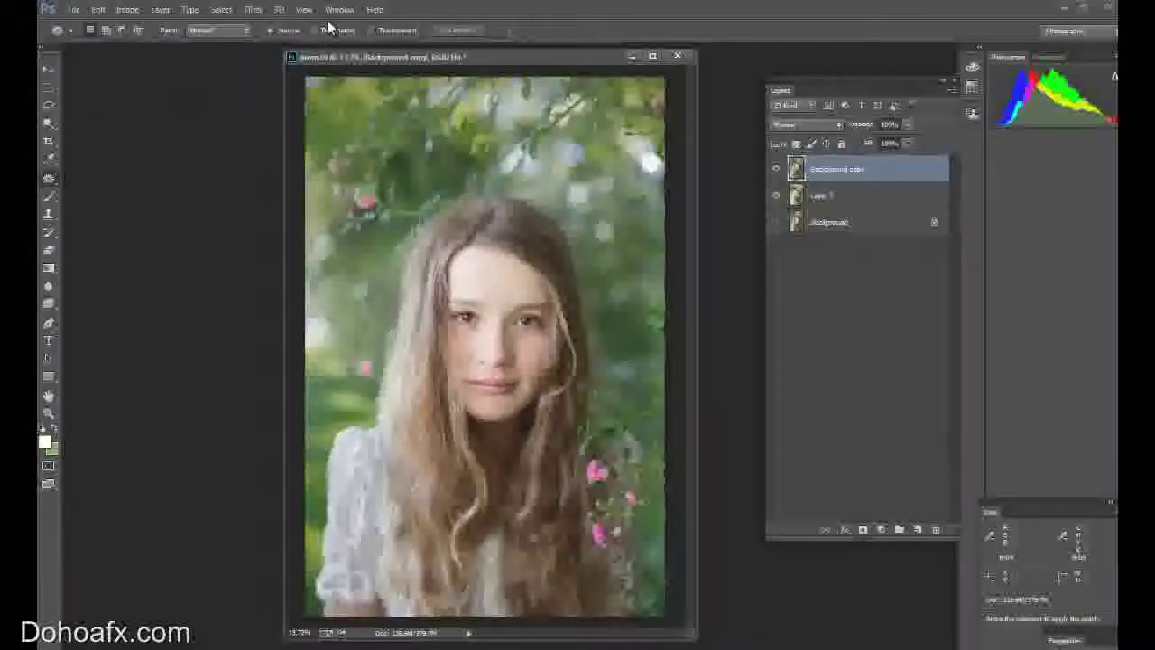
Step: Duplicate the Background copy layer, and lasso the greenery beside the girl's sleeve and hair onto its own layer
{"action": "key", "text": "ctrl+j"}
{"action": "left_click", "coordinate": [49, 106]}
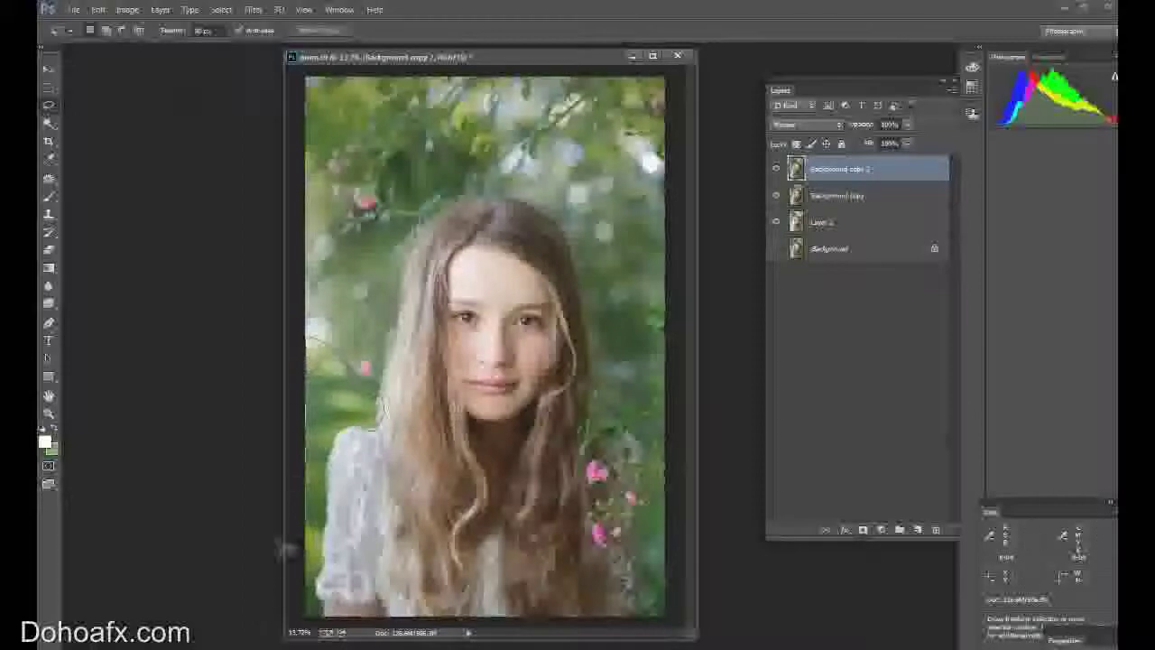
{"action": "mouse_move", "coordinate": [316, 621]}
{"action": "left_mouse_down"}
{"action": "mouse_move", "coordinate": [345, 461]}
{"action": "mouse_move", "coordinate": [373, 432]}
{"action": "mouse_move", "coordinate": [387, 373]}
{"action": "left_mouse_up"}
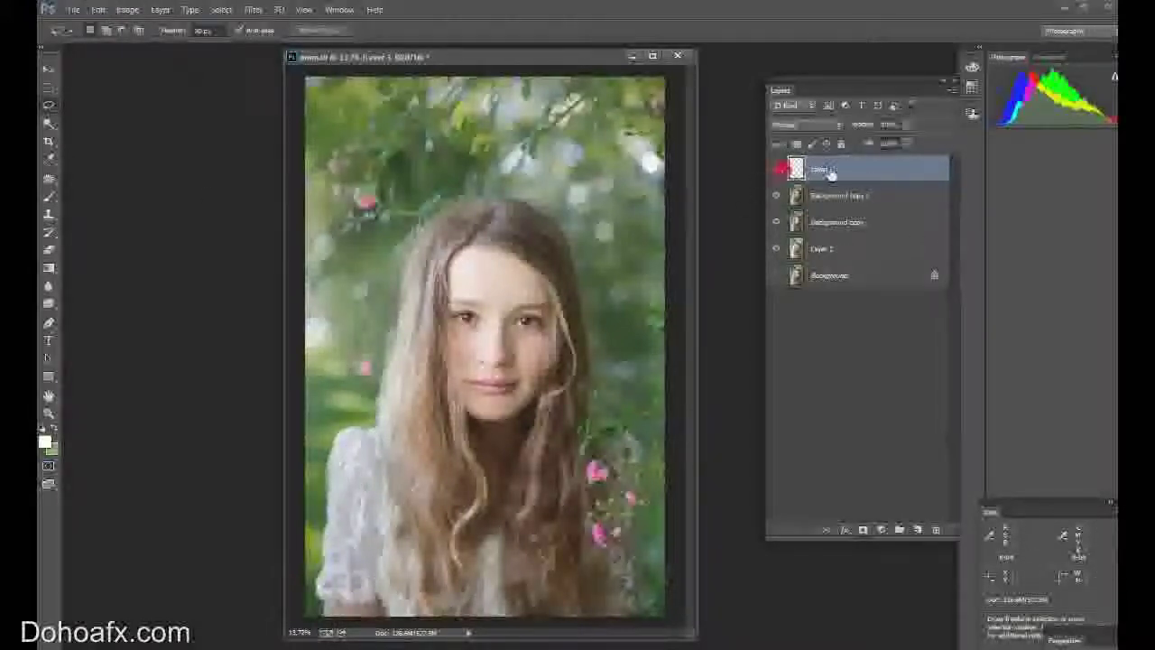
Step: Apply Hue/Saturation to Layer 3, sampling the yellow-green grass beside the hair, setting its hue to +22 and raising its lightness
{"action": "left_click", "coordinate": [127, 11]}
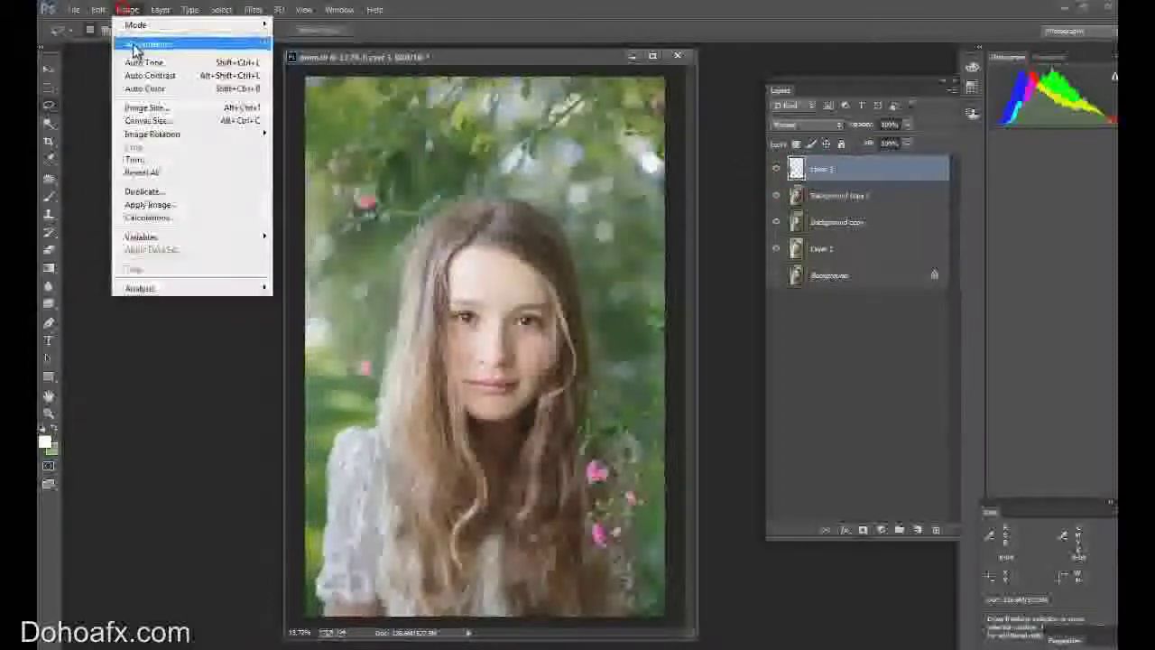
{"action": "mouse_move", "coordinate": [145, 41]}
{"action": "left_click", "coordinate": [405, 114]}
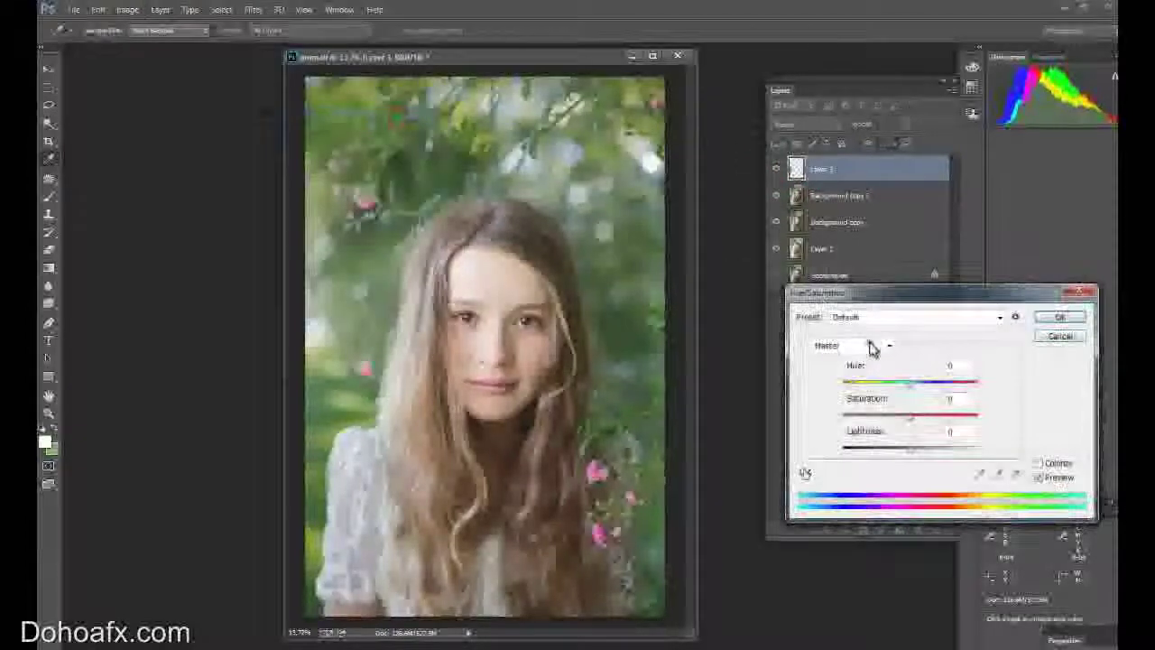
{"action": "left_click", "coordinate": [872, 343]}
{"action": "left_click", "coordinate": [827, 411]}
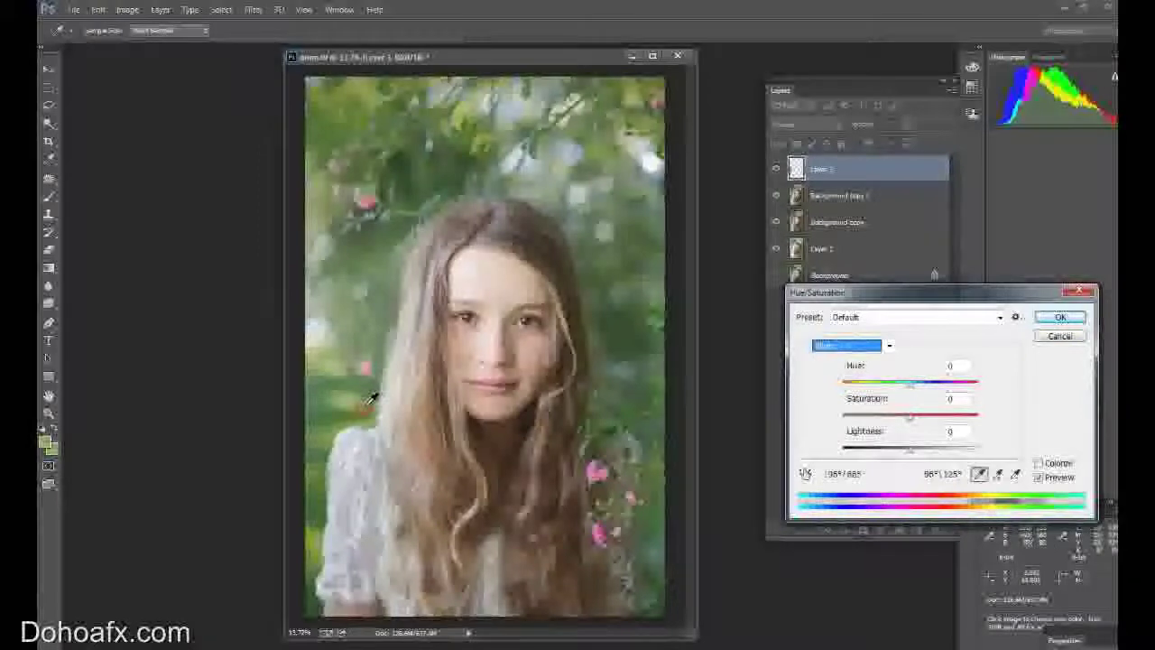
{"action": "left_click", "coordinate": [370, 398]}
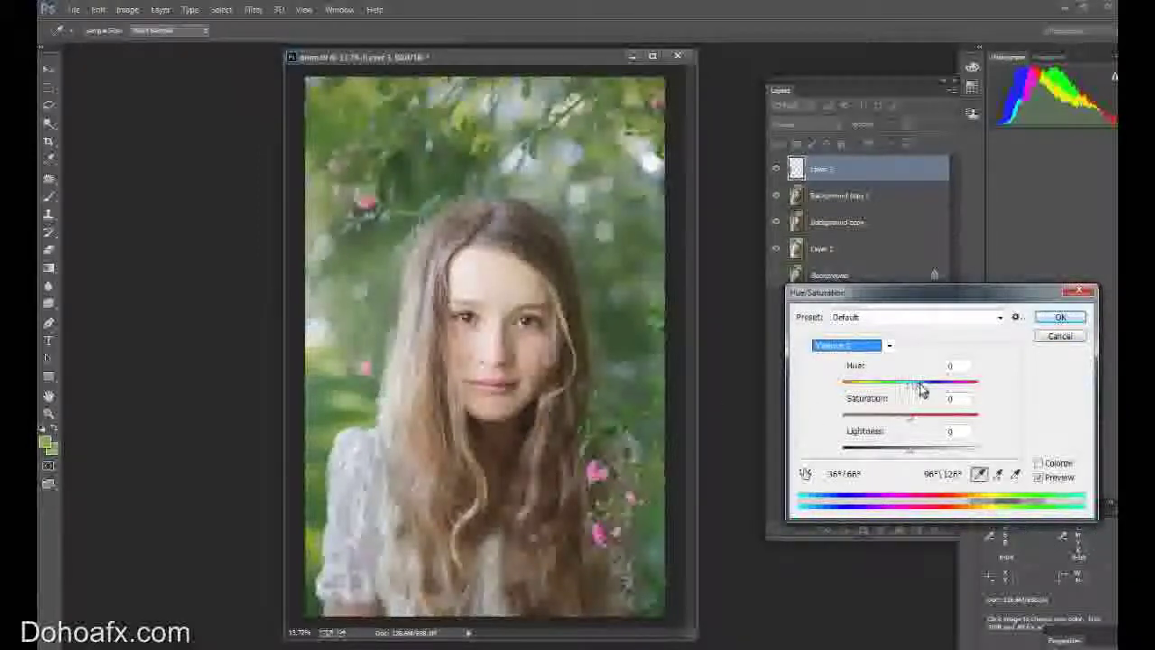
{"action": "left_click_drag", "start_coordinate": [921, 388], "coordinate": [927, 386]}
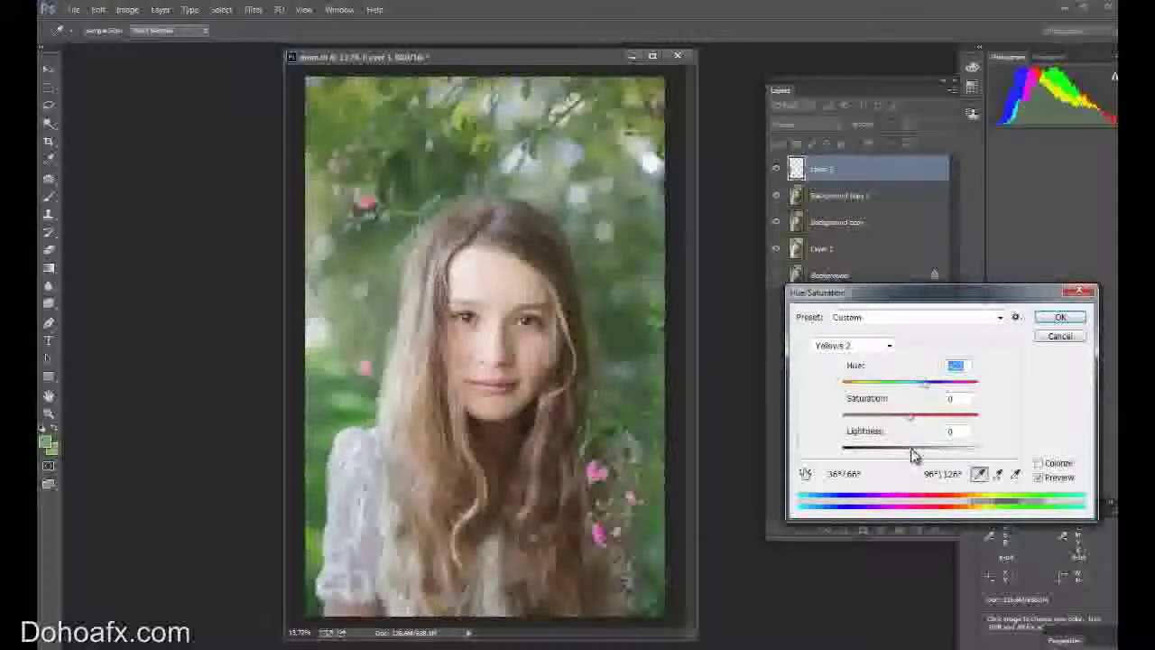
{"action": "left_click_drag", "start_coordinate": [930, 458], "coordinate": [937, 458]}
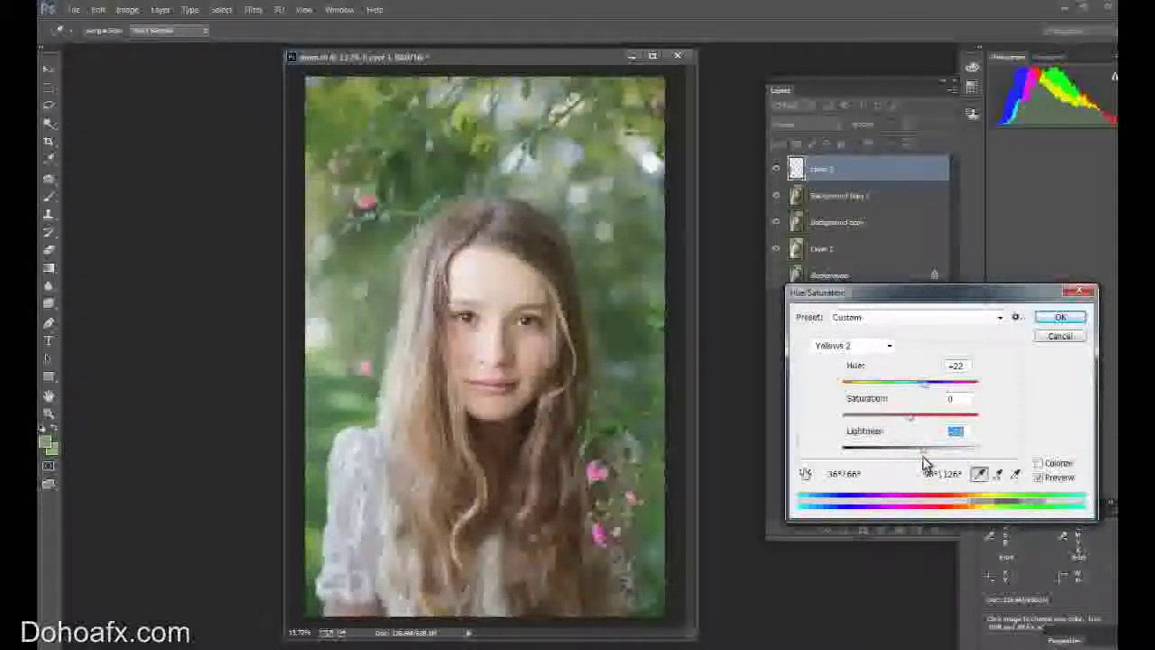
{"action": "left_click", "coordinate": [1059, 320]}
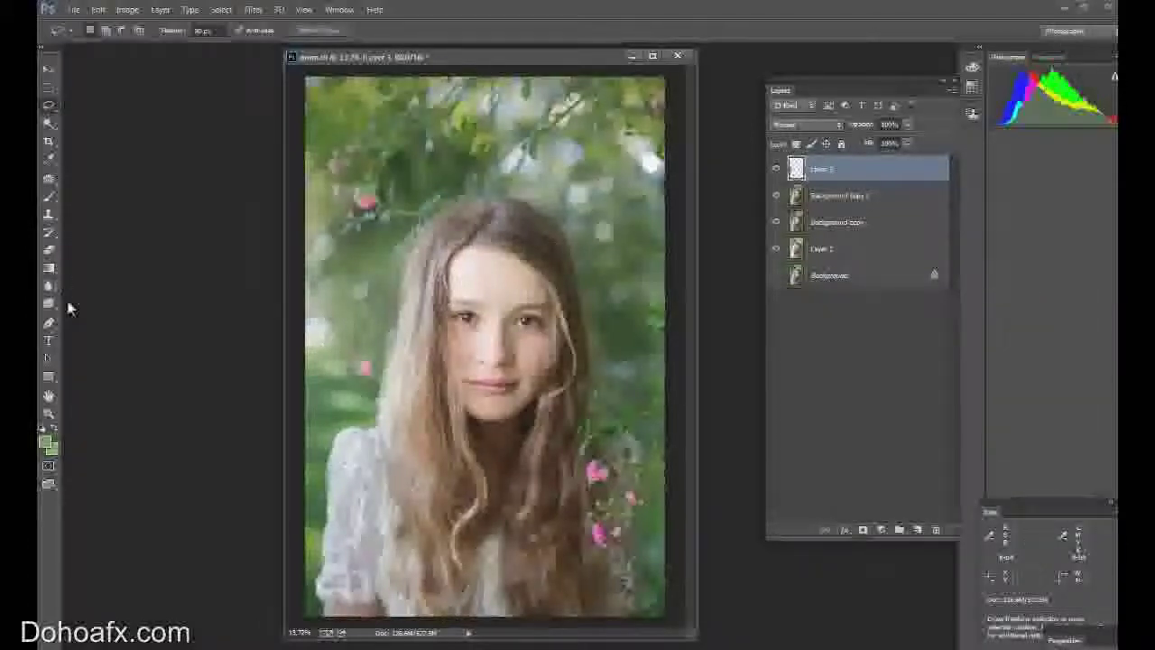
Step: Adjust the saturation of the greenery beside the sleeve and hair with the Sponge tool, and undo the last stroke
{"action": "left_click", "coordinate": [50, 305]}
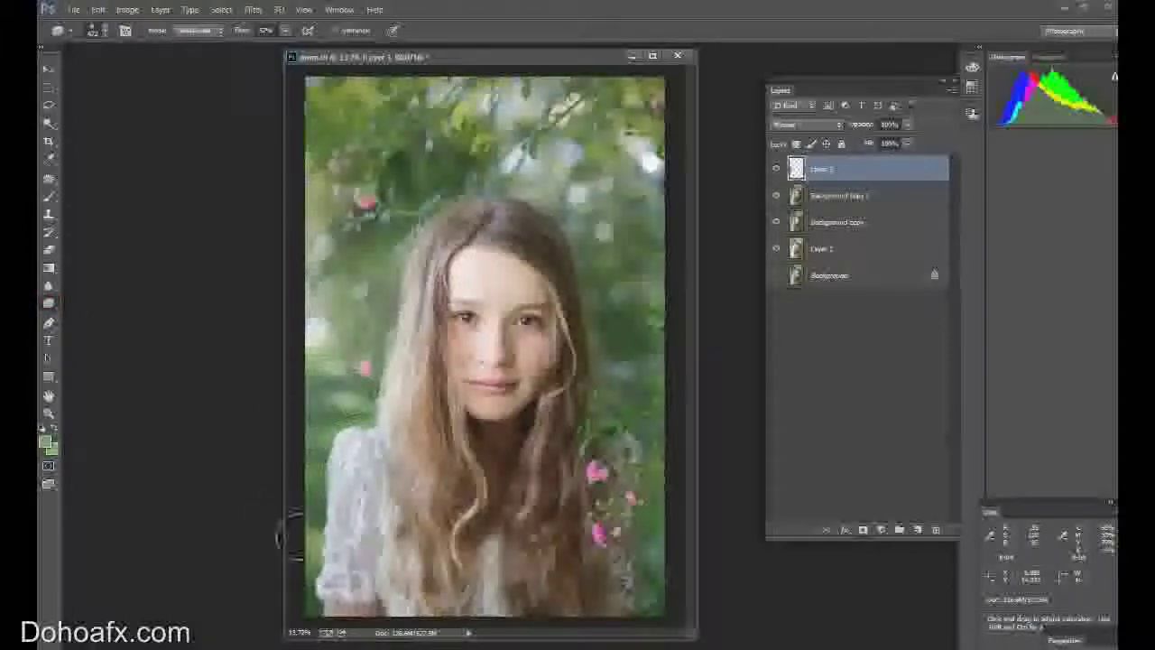
{"action": "left_click", "coordinate": [314, 538]}
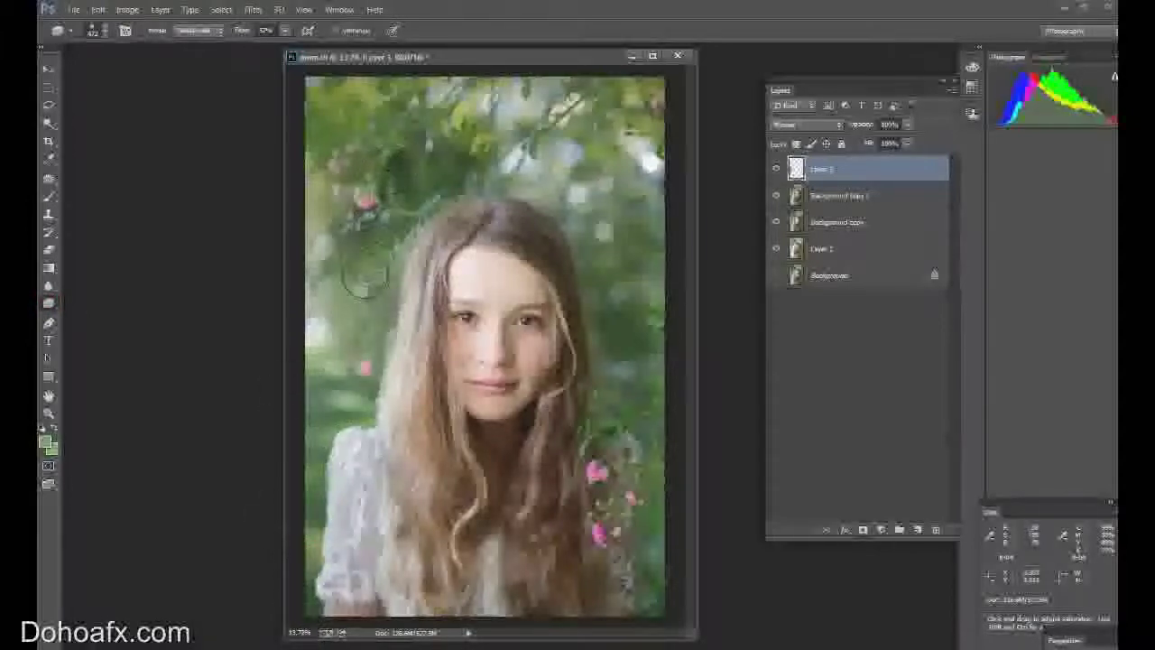
{"action": "left_click", "coordinate": [375, 383]}
{"action": "key", "text": "ctrl+z"}
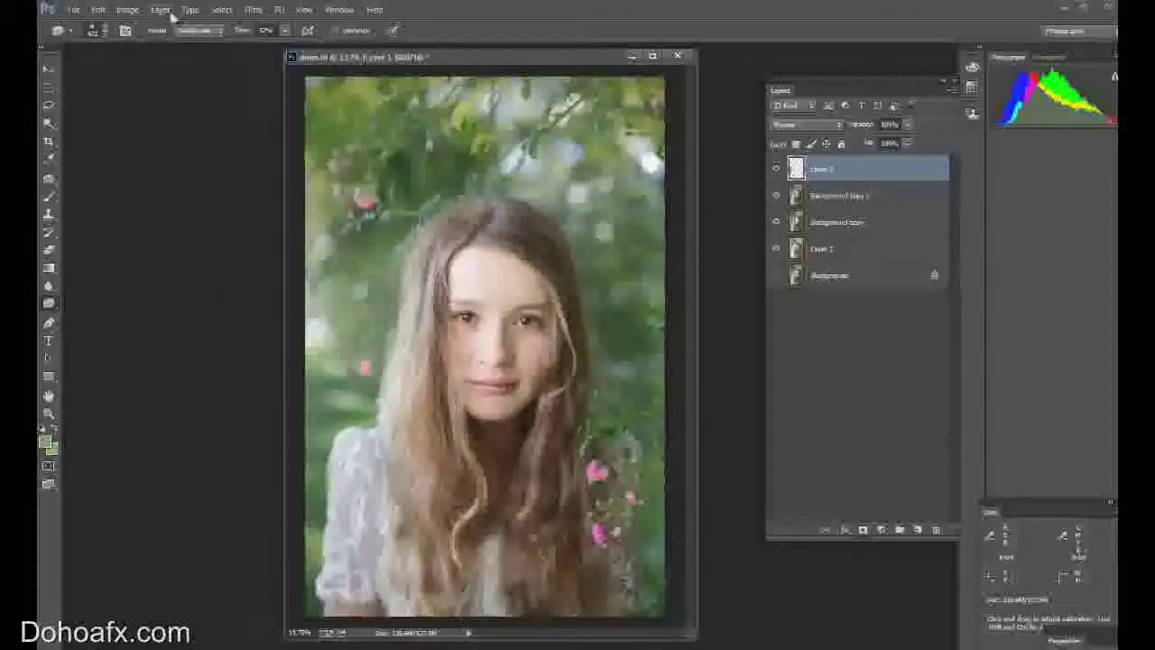
Step: Duplicate Layer 3 and apply a strong Gaussian Blur to the copy to soften the greenery
{"action": "key", "text": "ctrl+j"}
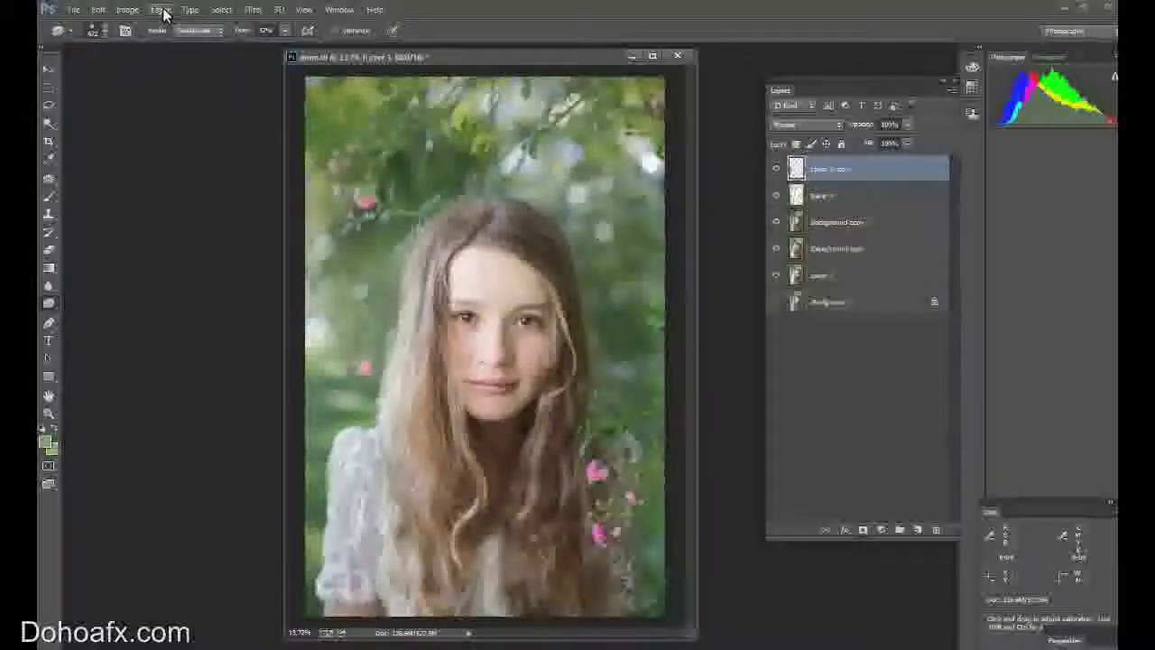
{"action": "left_click", "coordinate": [251, 10]}
{"action": "mouse_move", "coordinate": [276, 163]}
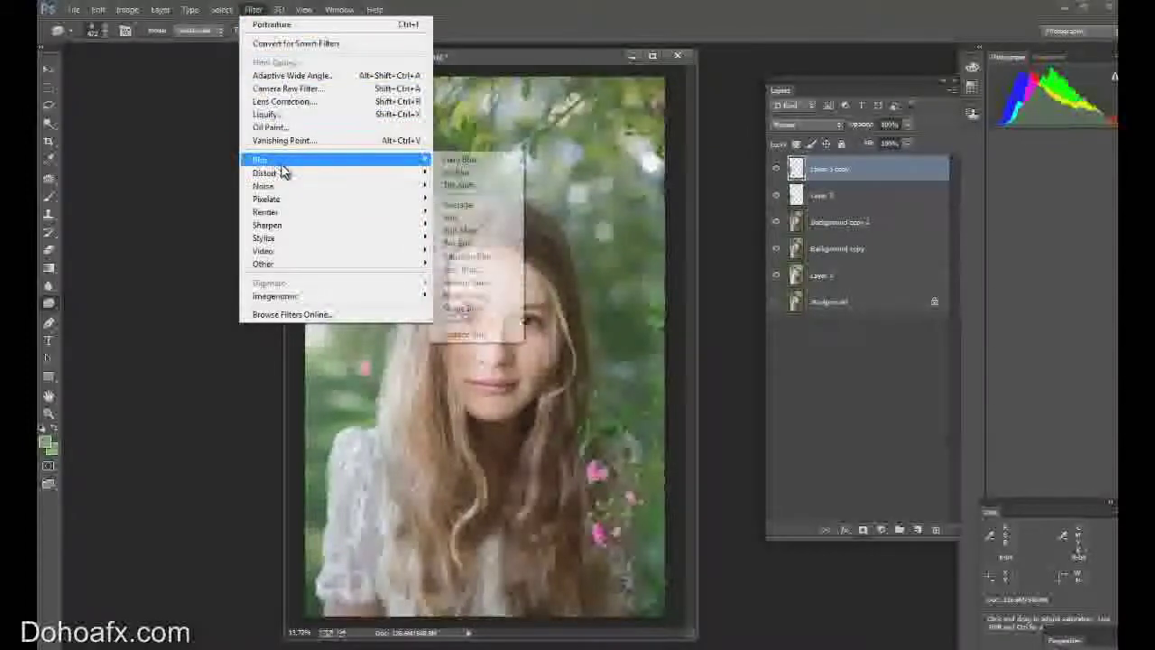
{"action": "left_click", "coordinate": [511, 264]}
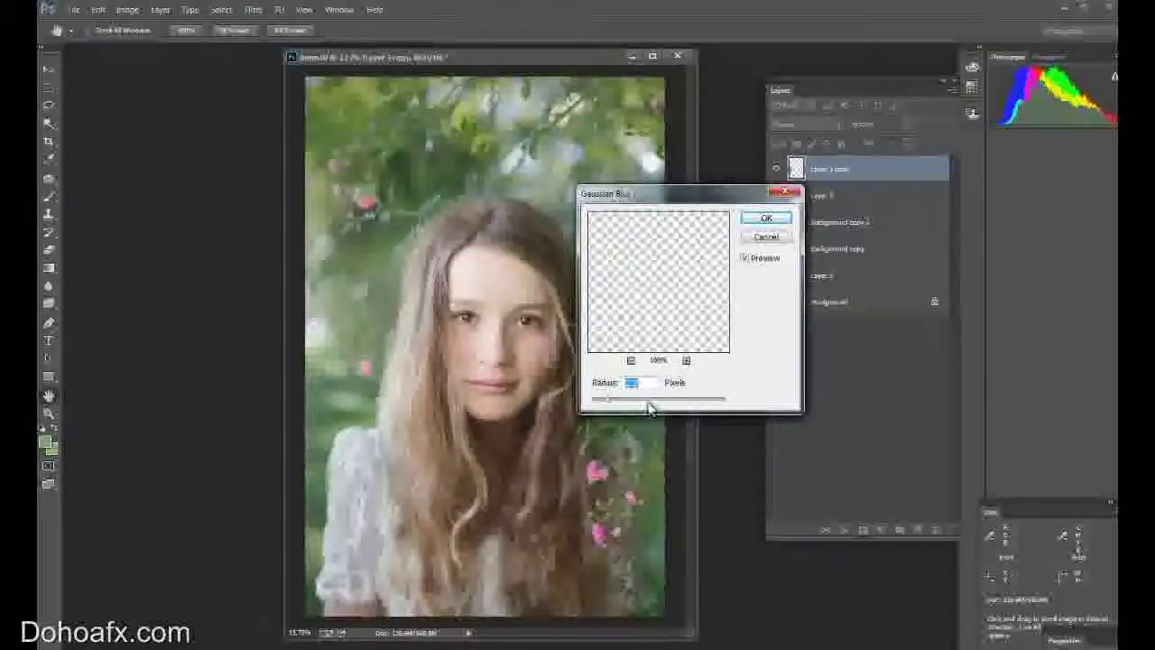
{"action": "left_click_drag", "start_coordinate": [644, 400], "coordinate": [664, 403]}
{"action": "left_click", "coordinate": [764, 222]}
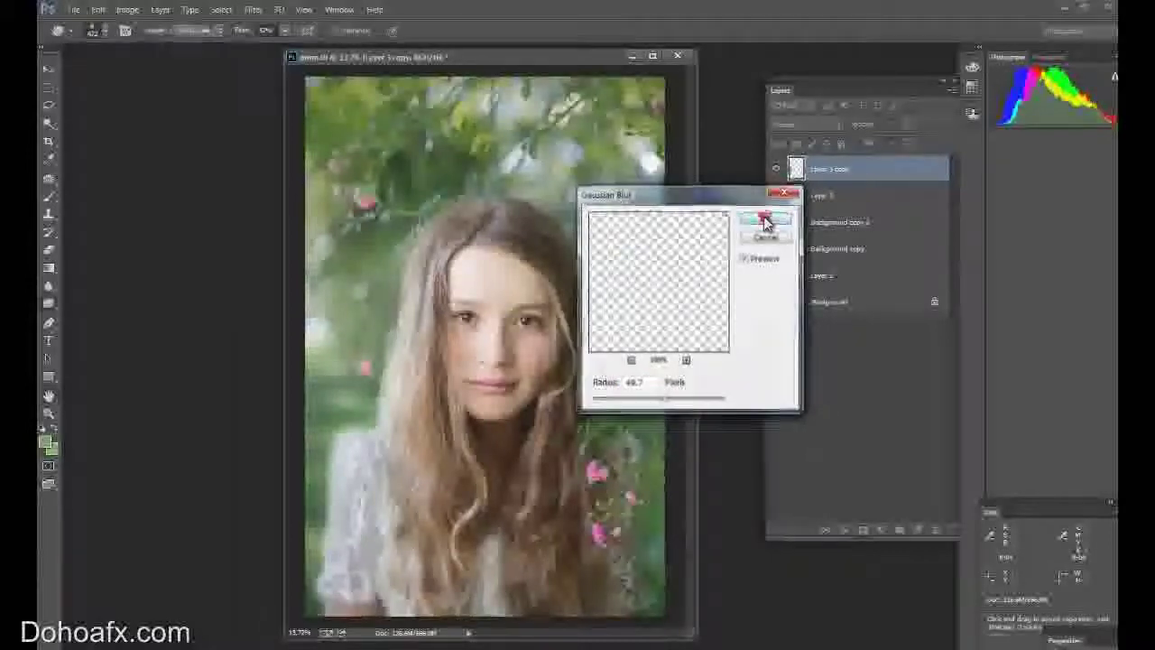
Step: Erase the blurred Layer 3 copy over the girl's lace sleeve, shoulder and adjoining hair with a resized soft eraser, comparing the greenery layers' visibility
{"action": "key", "text": "o"}
{"action": "left_click", "coordinate": [50, 253]}
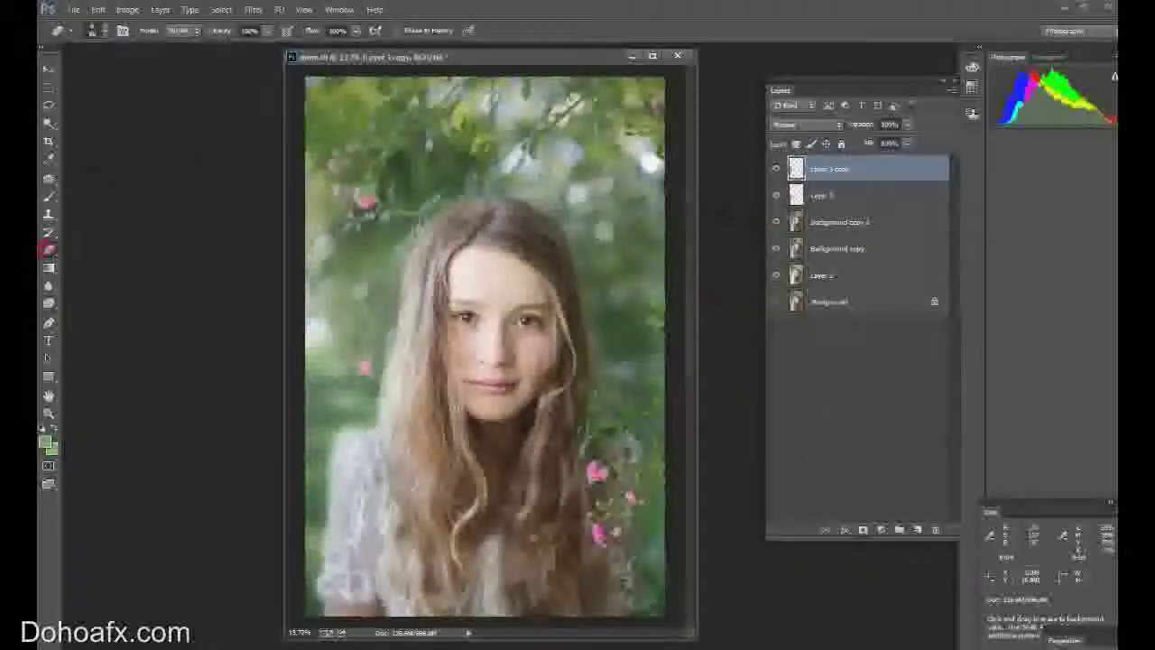
{"action": "left_click", "coordinate": [91, 34]}
{"action": "left_click", "coordinate": [168, 76]}
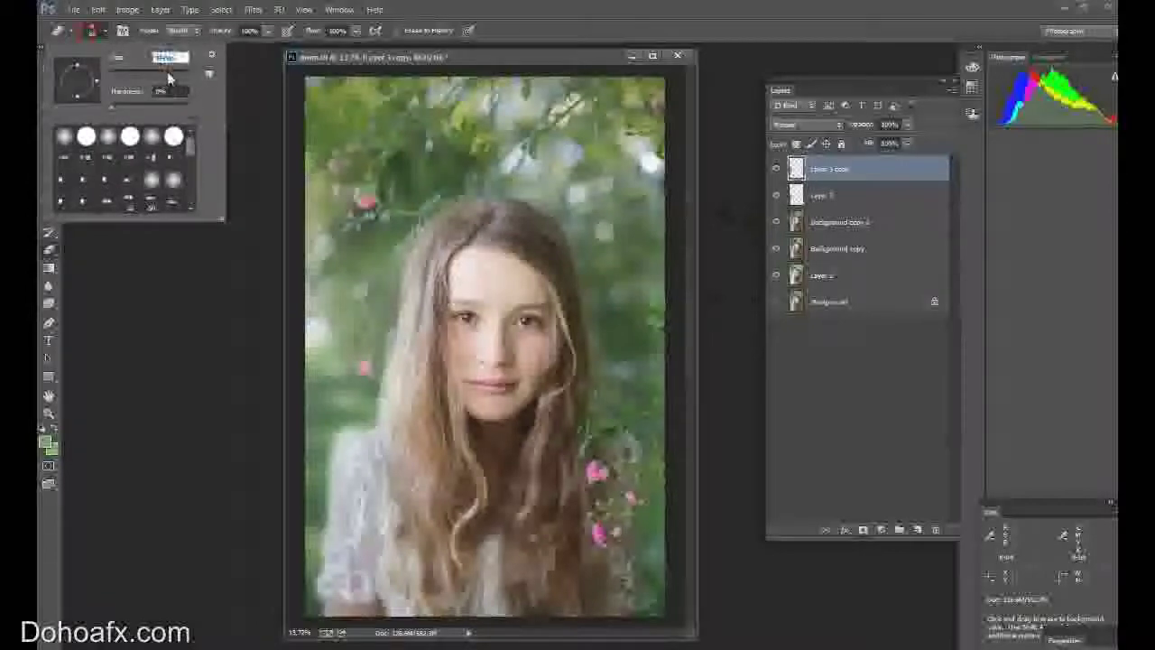
{"action": "left_click", "coordinate": [382, 459]}
{"action": "mouse_move", "coordinate": [361, 442]}
{"action": "left_mouse_down"}
{"action": "mouse_move", "coordinate": [343, 433]}
{"action": "mouse_move", "coordinate": [327, 563]}
{"action": "left_mouse_up"}
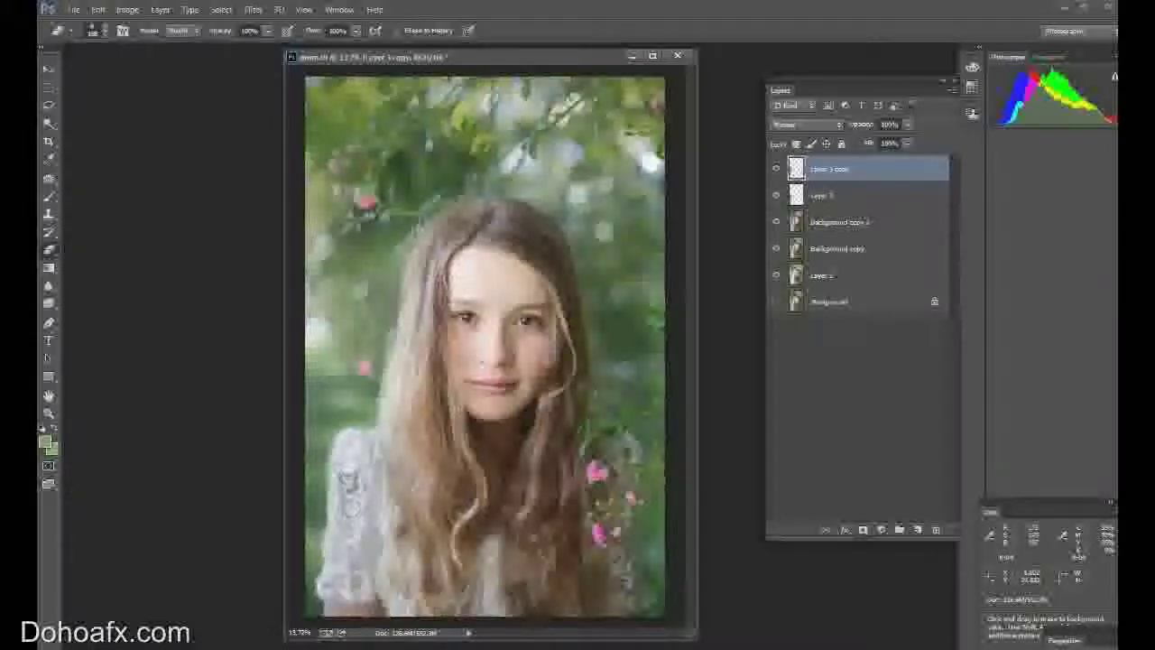
{"action": "mouse_move", "coordinate": [374, 482]}
{"action": "left_mouse_down"}
{"action": "mouse_move", "coordinate": [361, 438]}
{"action": "mouse_move", "coordinate": [347, 433]}
{"action": "mouse_move", "coordinate": [333, 565]}
{"action": "left_mouse_up"}
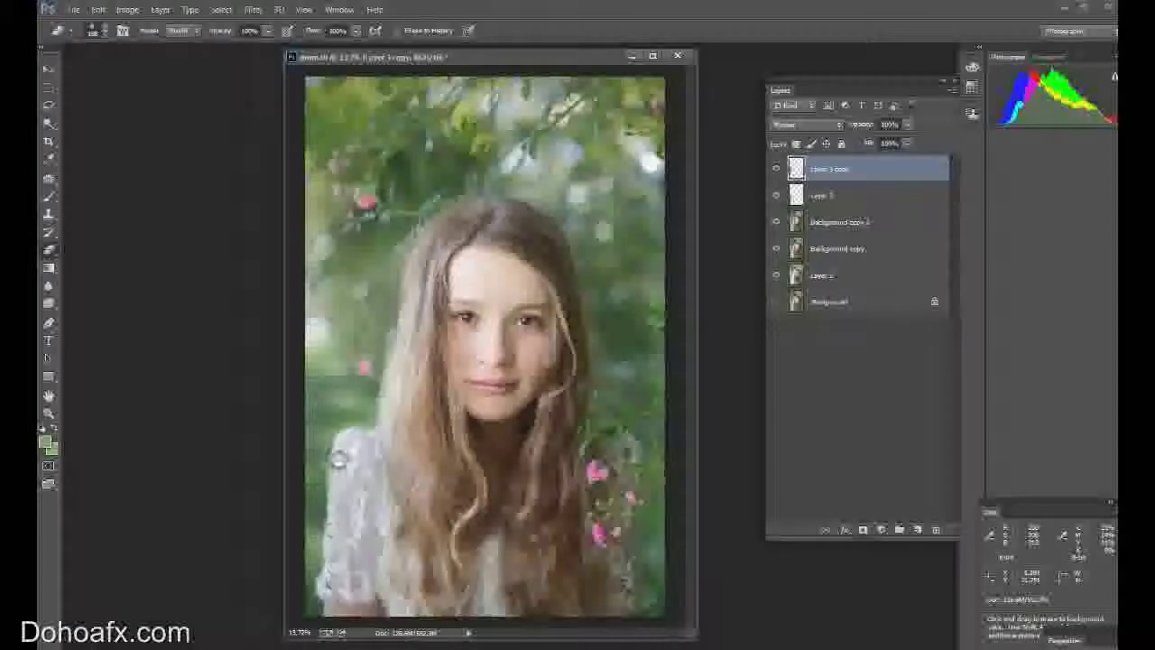
{"action": "mouse_move", "coordinate": [333, 458]}
{"action": "left_mouse_down"}
{"action": "mouse_move", "coordinate": [325, 583]}
{"action": "mouse_move", "coordinate": [378, 549]}
{"action": "mouse_move", "coordinate": [380, 501]}
{"action": "mouse_move", "coordinate": [358, 547]}
{"action": "mouse_move", "coordinate": [375, 508]}
{"action": "left_mouse_up"}
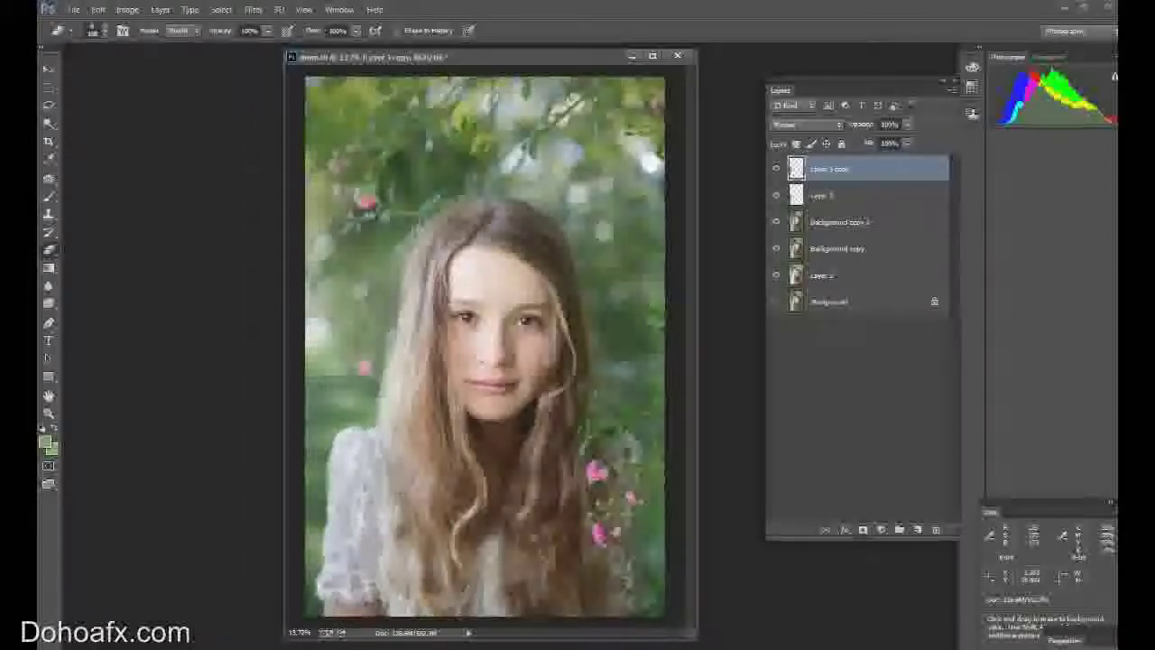
{"action": "left_click", "coordinate": [777, 168]}
{"action": "left_click", "coordinate": [776, 169]}
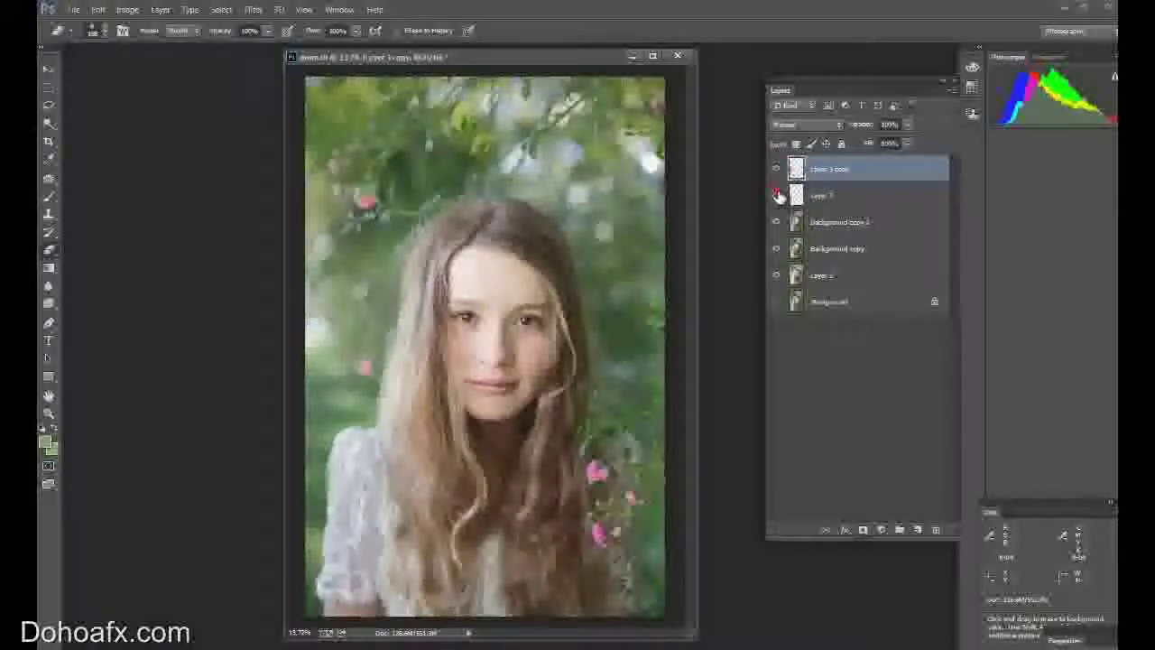
{"action": "left_click", "coordinate": [776, 194]}
{"action": "mouse_move", "coordinate": [384, 390]}
{"action": "left_mouse_down"}
{"action": "mouse_move", "coordinate": [377, 447]}
{"action": "mouse_move", "coordinate": [380, 425]}
{"action": "mouse_move", "coordinate": [392, 467]}
{"action": "left_mouse_up"}
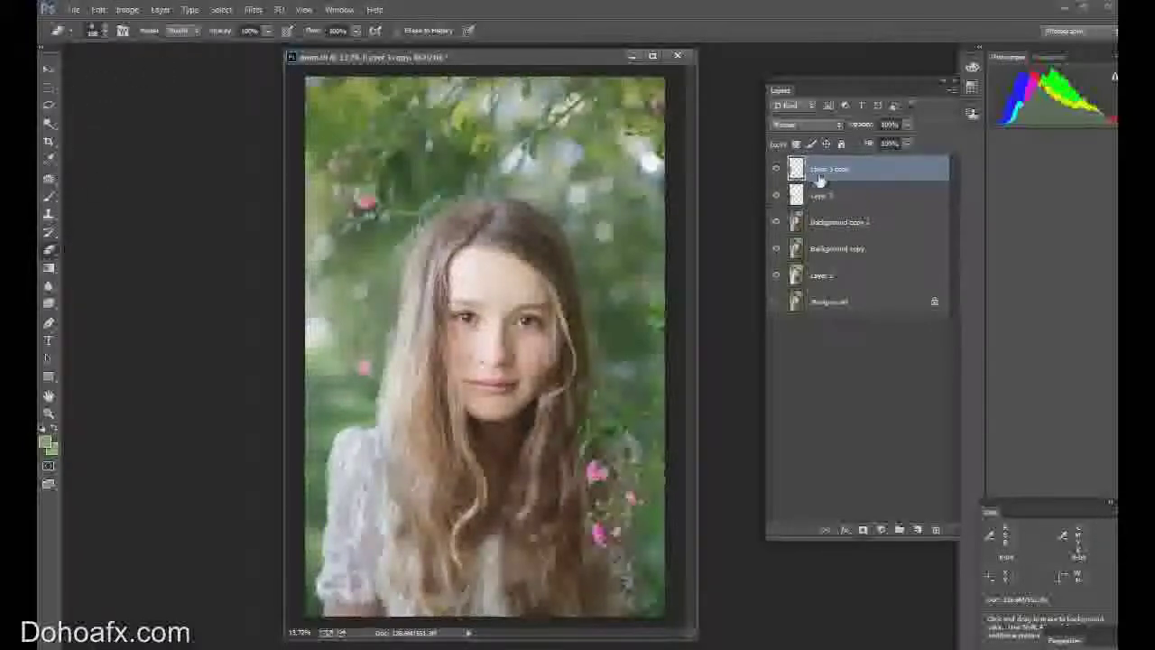
Step: Merge both greenery layers with Background copy 2, and adjust the saturation along the sleeve edge and surrounding greenery with a smaller Sponge brush
{"action": "left_click", "coordinate": [835, 223], "text": "shift"}
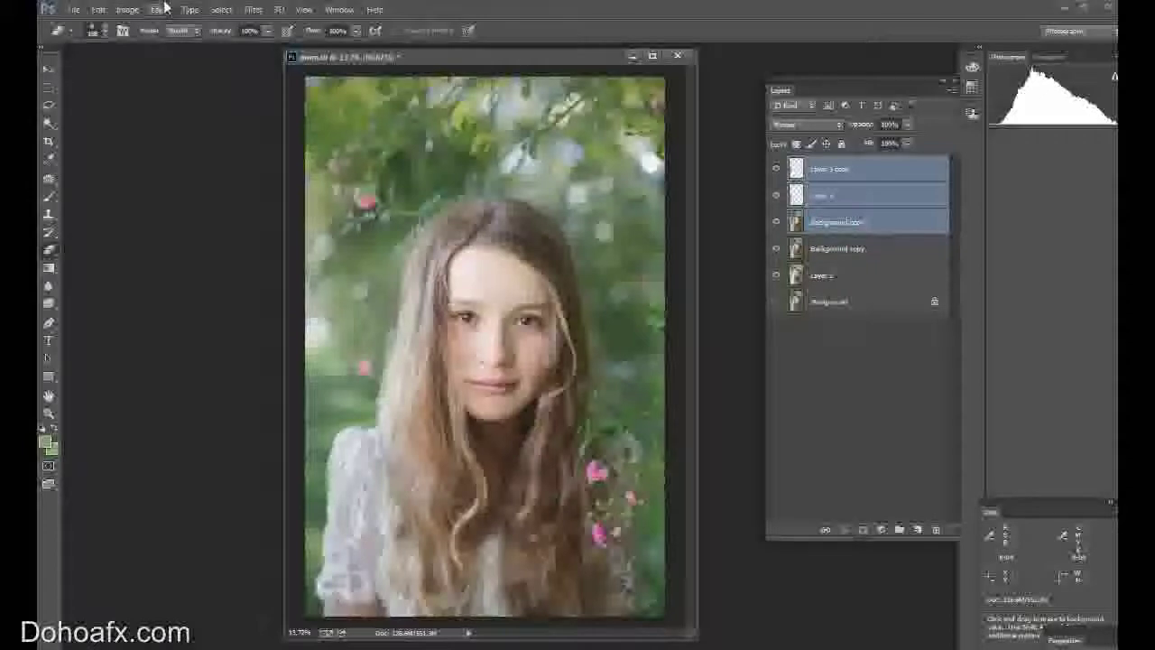
{"action": "key", "text": "ctrl+e"}
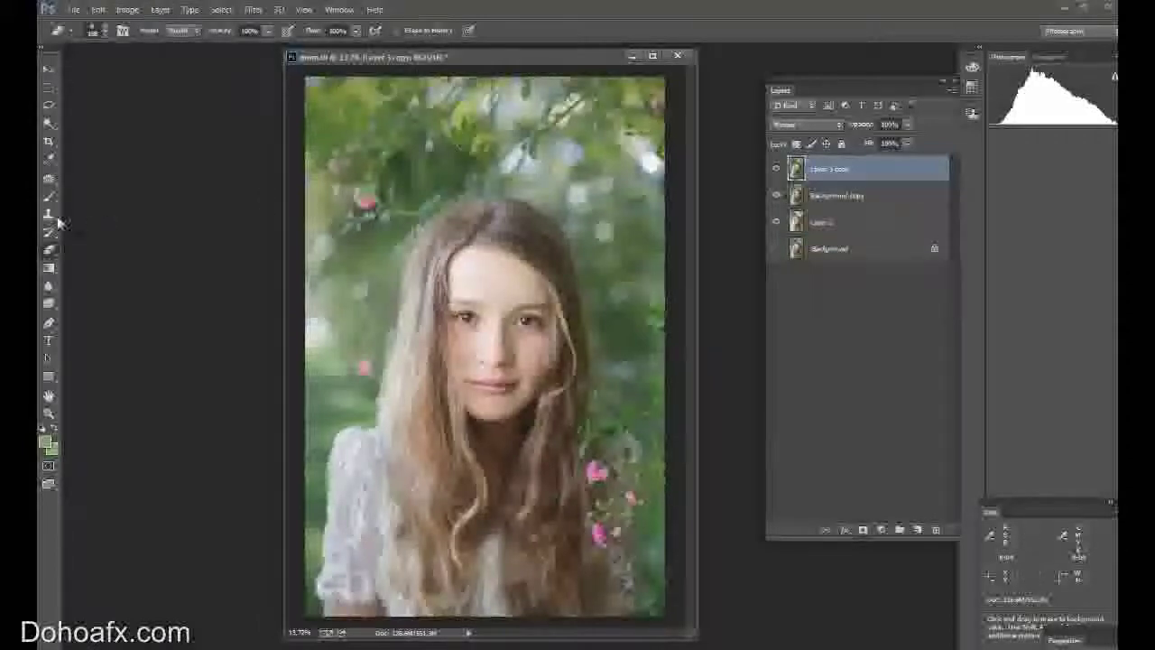
{"action": "left_click", "coordinate": [49, 302]}
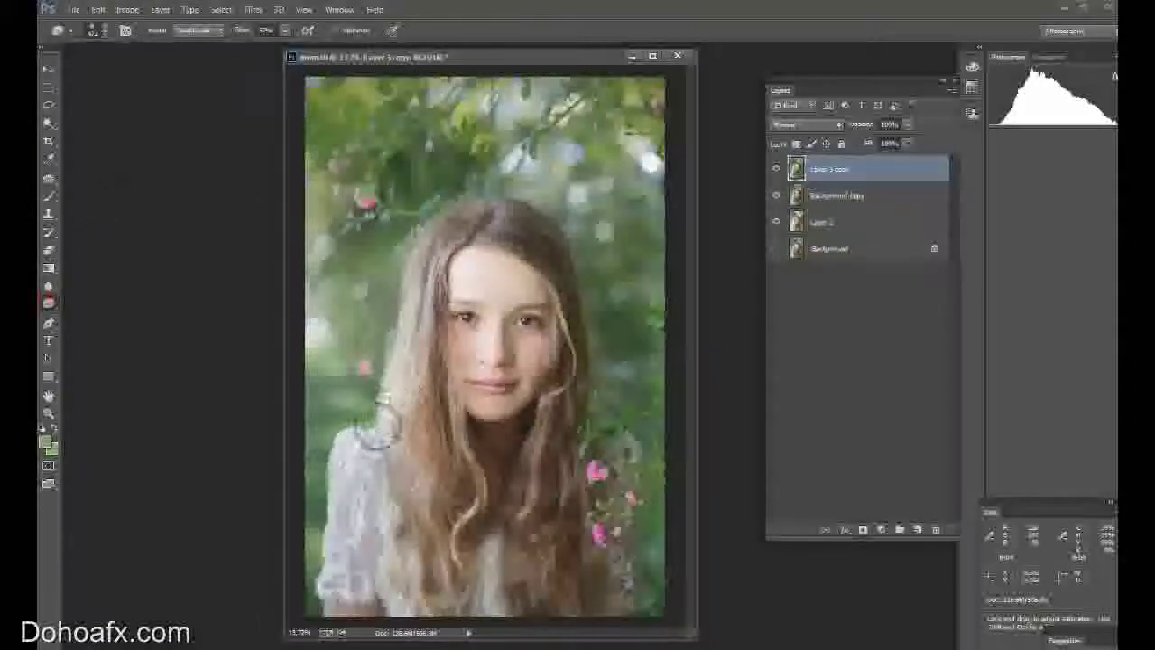
{"action": "left_click", "coordinate": [102, 30]}
{"action": "left_click", "coordinate": [153, 75]}
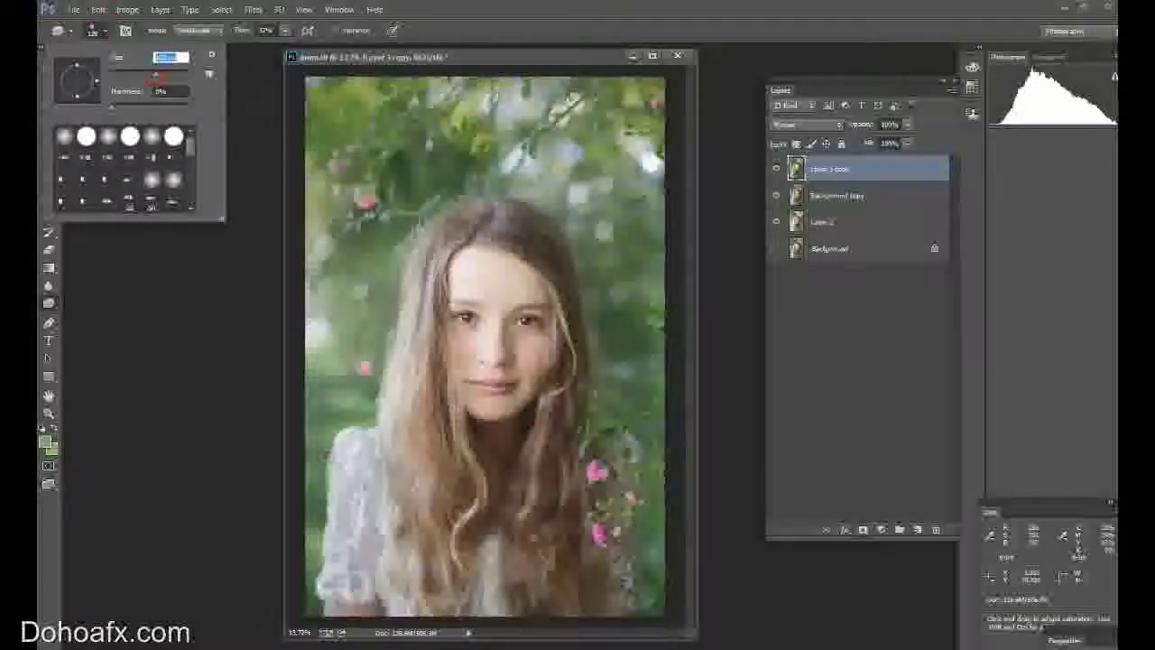
{"action": "left_click", "coordinate": [329, 455]}
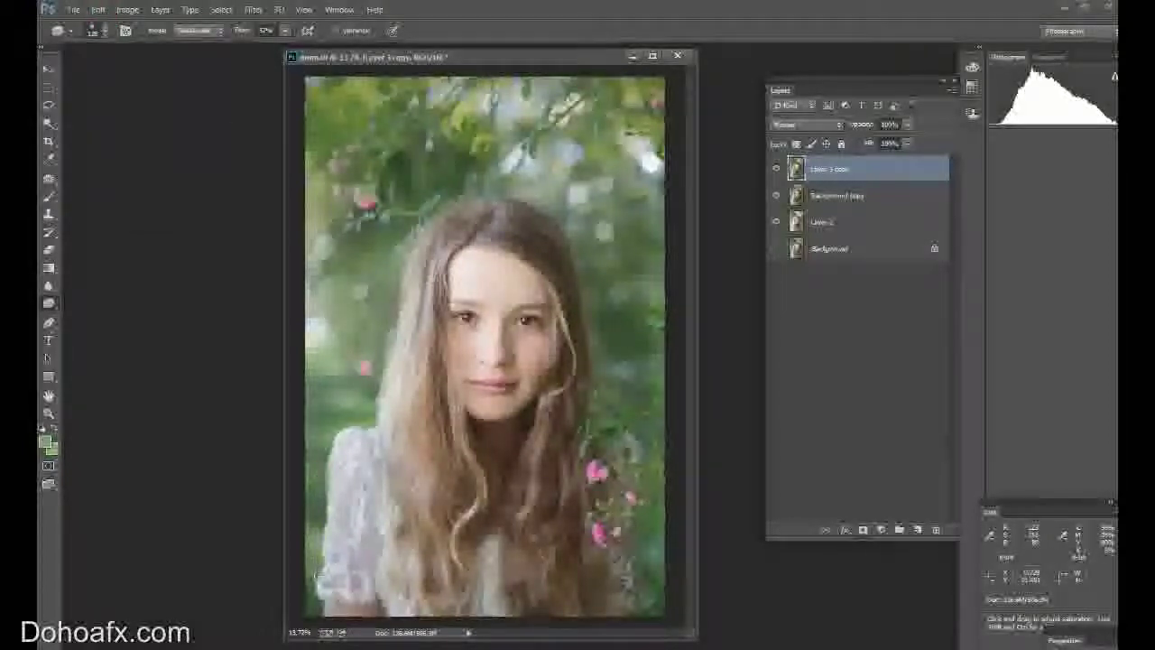
{"action": "left_click_drag", "start_coordinate": [378, 411], "coordinate": [338, 439]}
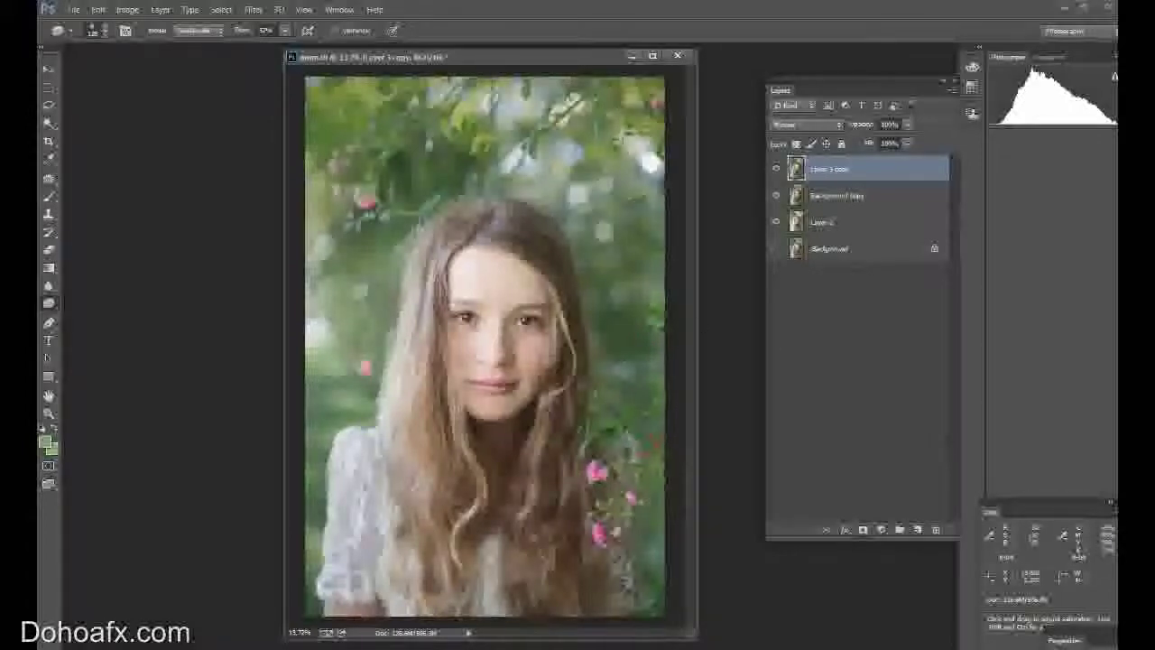
{"action": "left_click", "coordinate": [580, 133]}
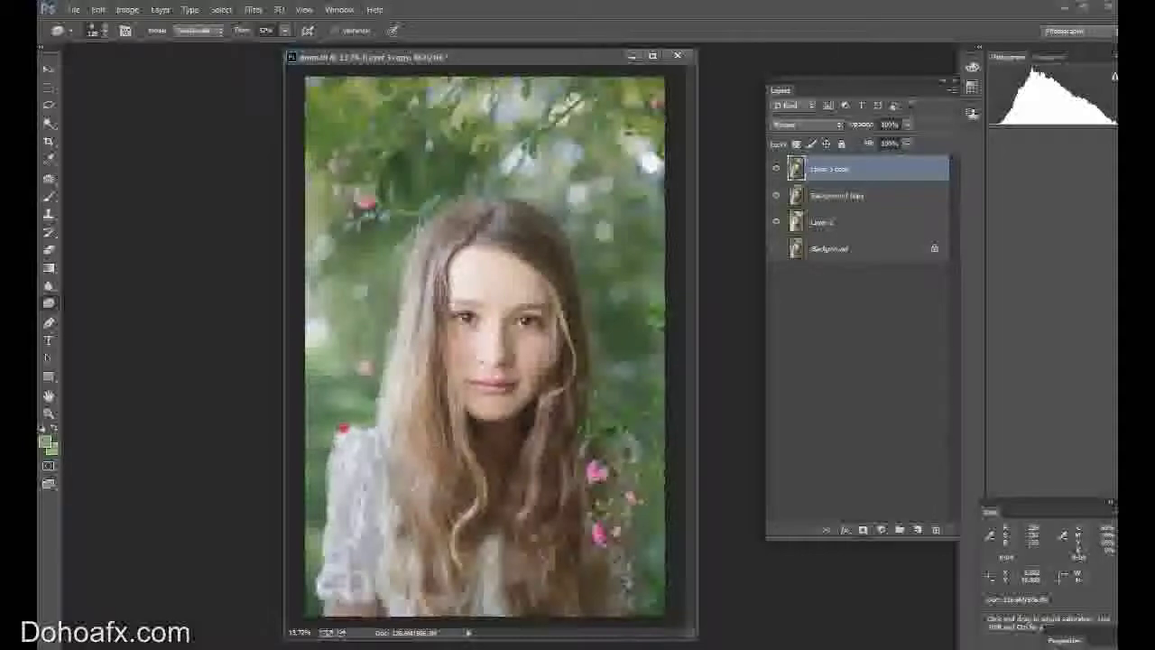
Step: Compare the portrait with and without the merged greenery layer
{"action": "left_click", "coordinate": [776, 170]}
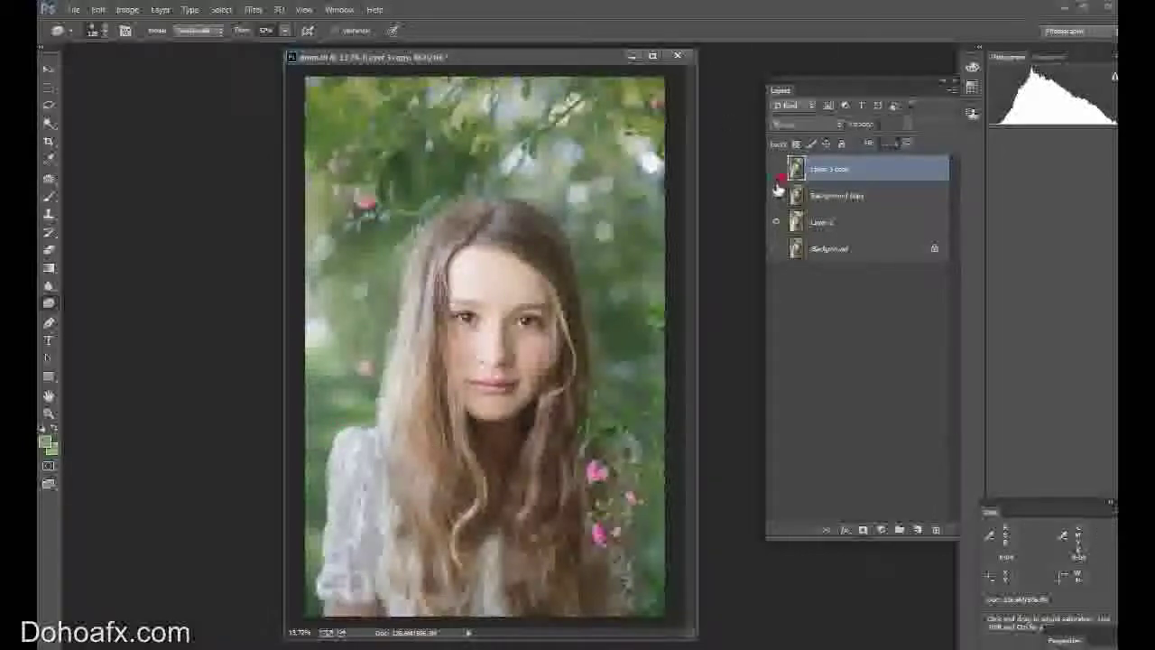
{"action": "left_click", "coordinate": [775, 172]}
{"action": "left_click", "coordinate": [776, 172]}
{"action": "left_click", "coordinate": [776, 172]}
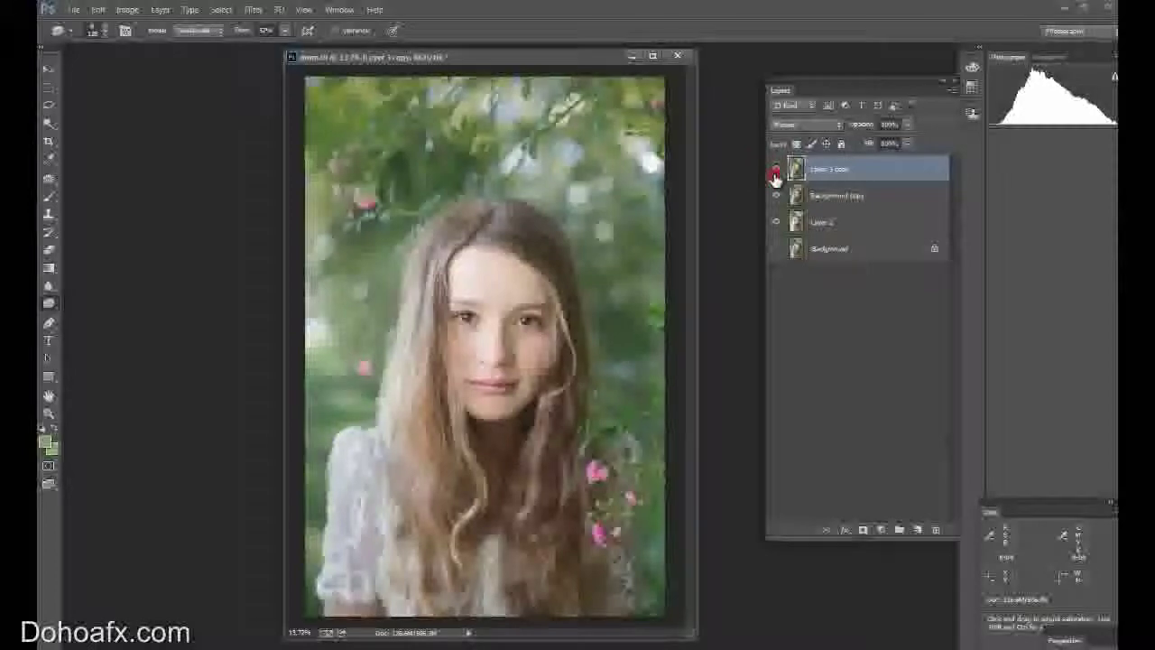
{"action": "left_click", "coordinate": [775, 171]}
{"action": "left_click", "coordinate": [775, 171]}
{"action": "left_click", "coordinate": [775, 171]}
{"action": "left_click", "coordinate": [775, 172]}
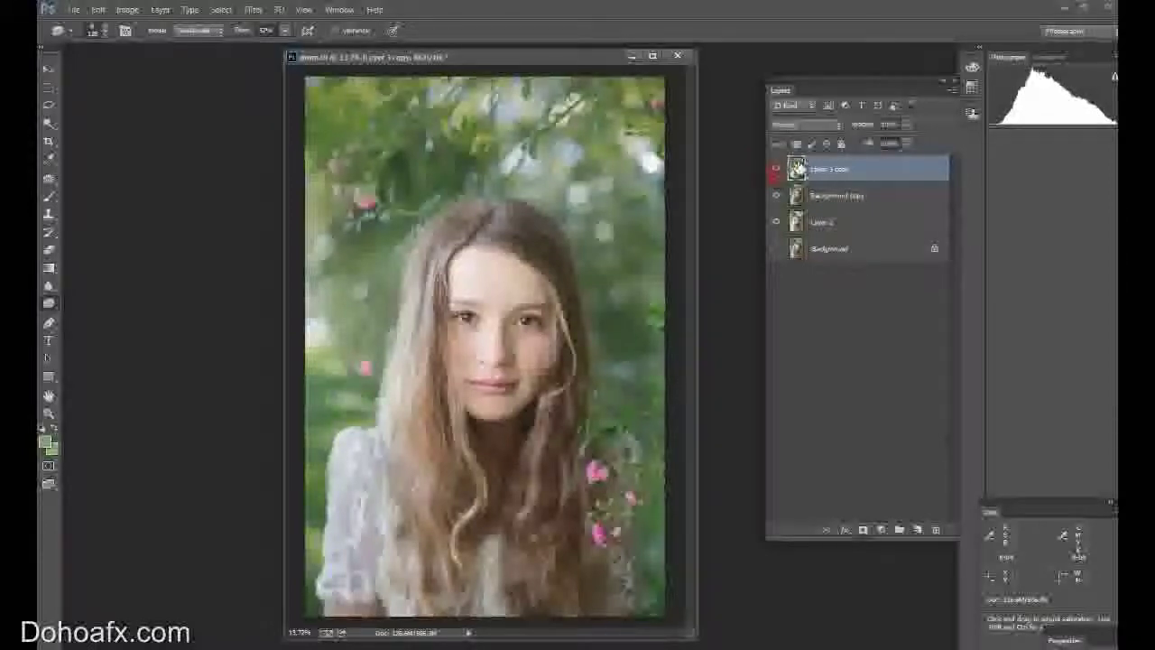
Step: Set the top layer's opacity to 75%, and merge it with the Background copy layer
{"action": "left_click_drag", "start_coordinate": [907, 124], "coordinate": [892, 146]}
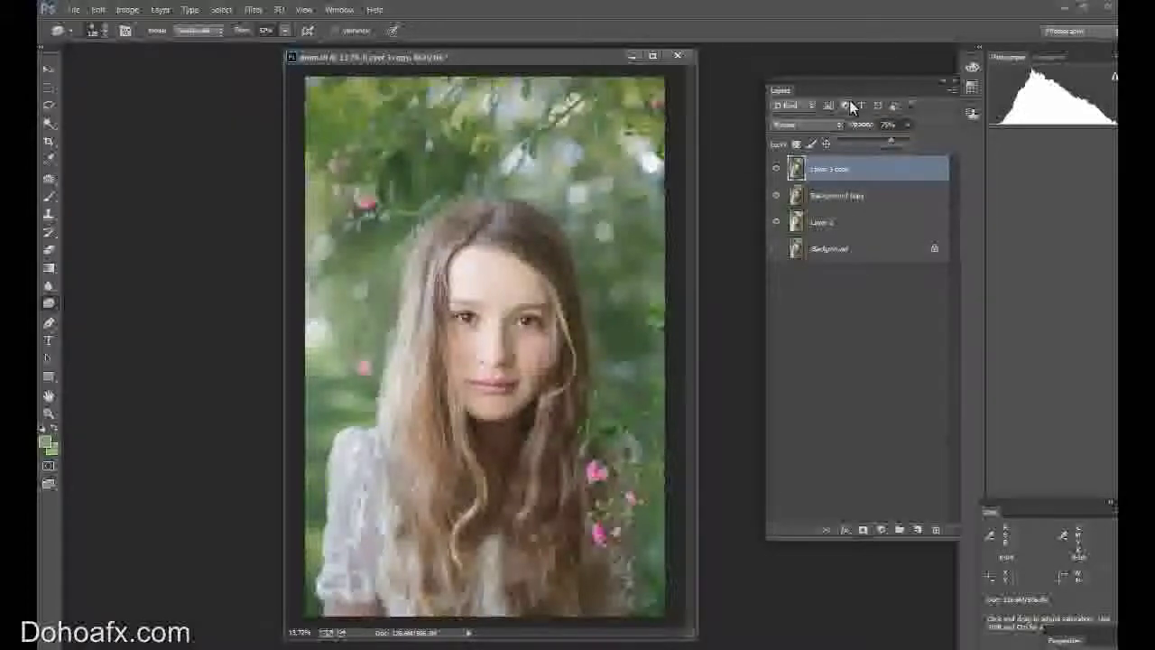
{"action": "left_click", "coordinate": [845, 193], "text": "shift"}
{"action": "left_click", "coordinate": [160, 10]}
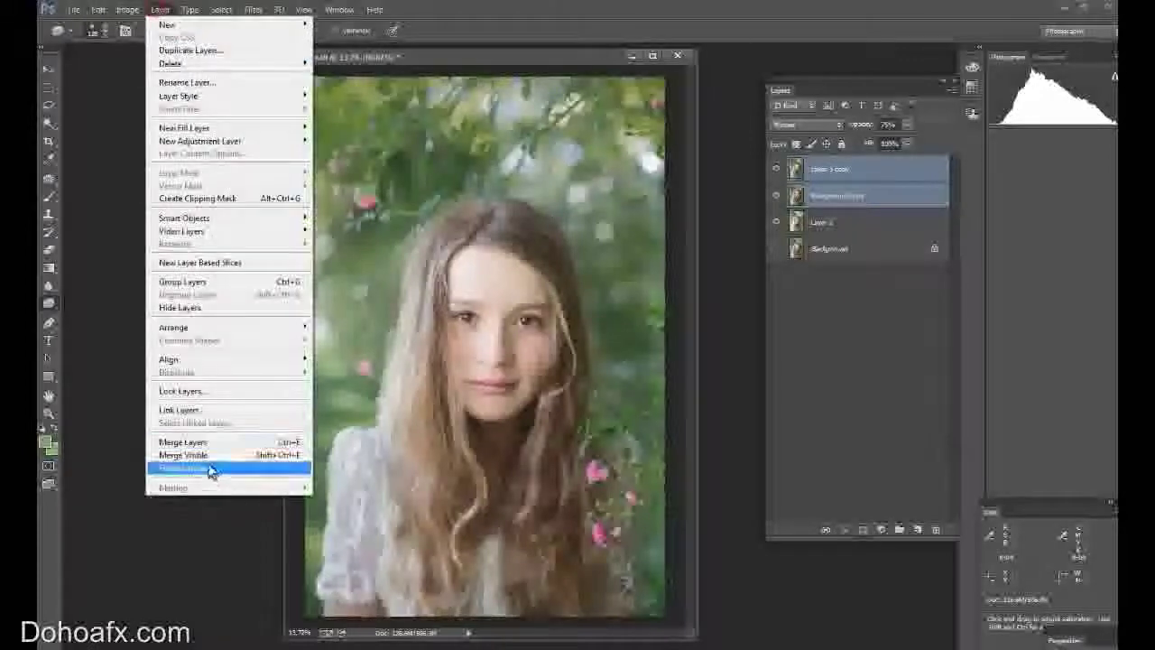
{"action": "left_click", "coordinate": [206, 443]}
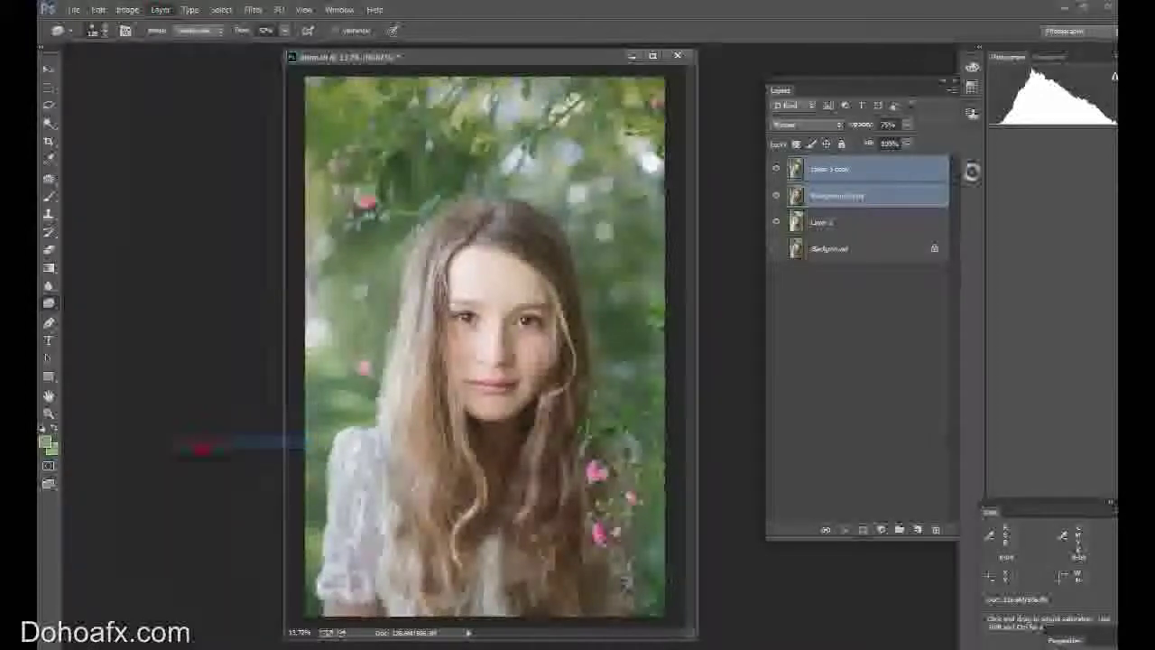
Step: Compare the newly merged portrait layer against the layer beneath it
{"action": "left_click", "coordinate": [825, 169]}
{"action": "left_click", "coordinate": [774, 187]}
{"action": "left_click", "coordinate": [775, 168]}
{"action": "left_click", "coordinate": [775, 169]}
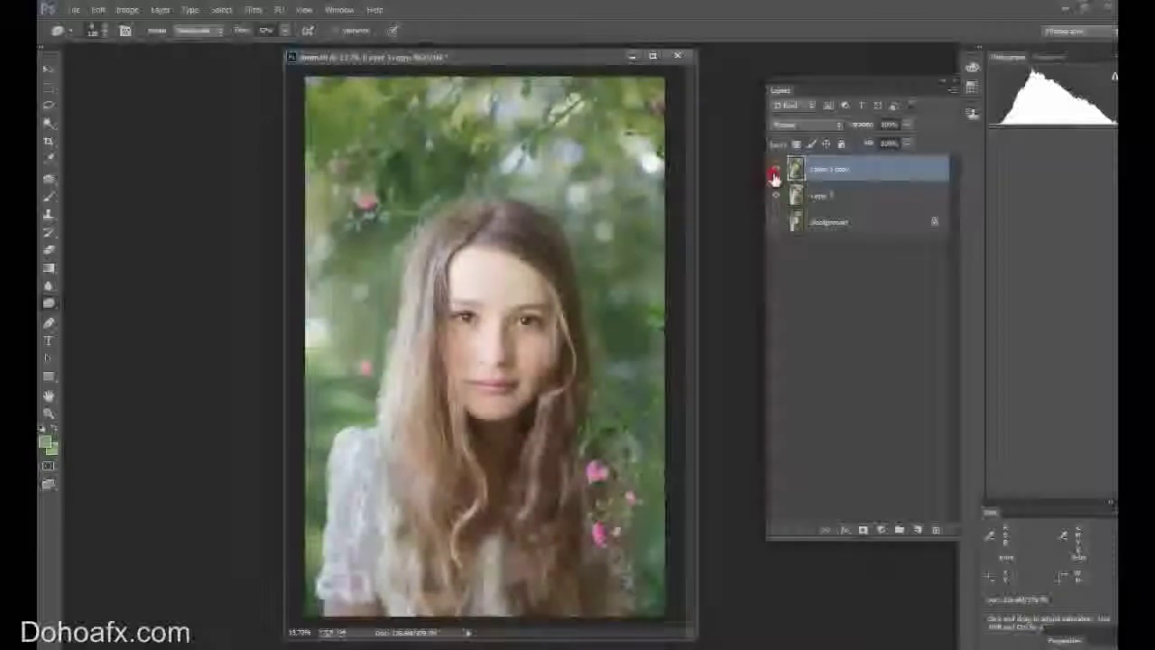
{"action": "left_click", "coordinate": [775, 169]}
{"action": "left_click", "coordinate": [775, 169]}
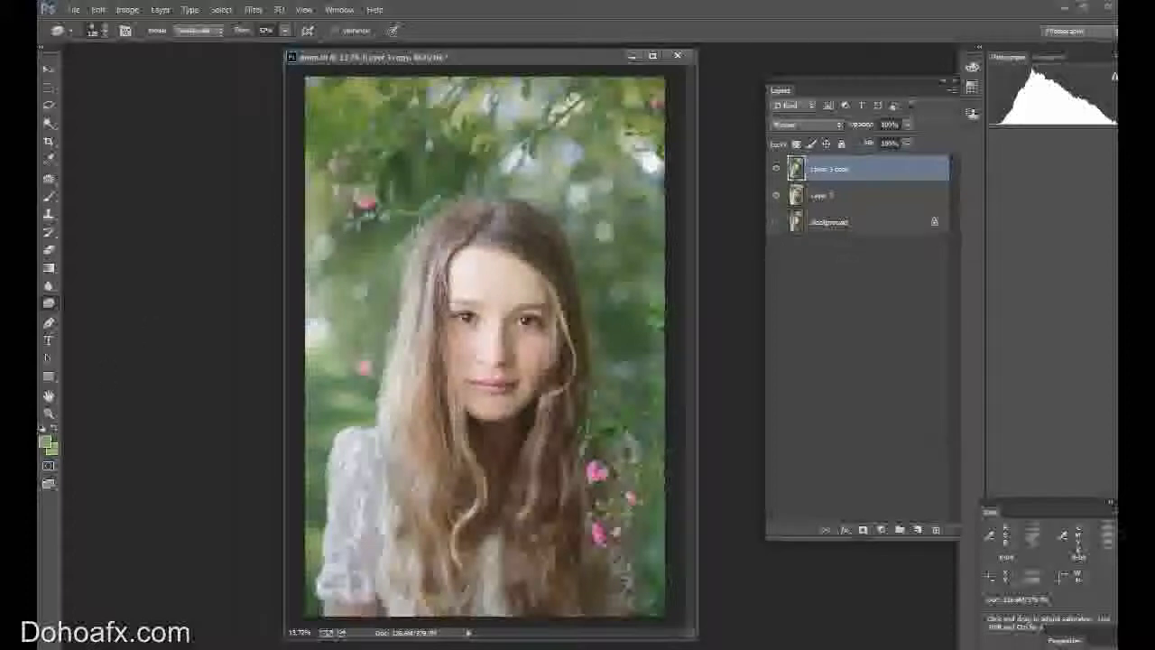
Step: Select the girl's hair with a feathered Lasso, tracing the hairline, outer contour and both long side sections
{"action": "left_click", "coordinate": [50, 106]}
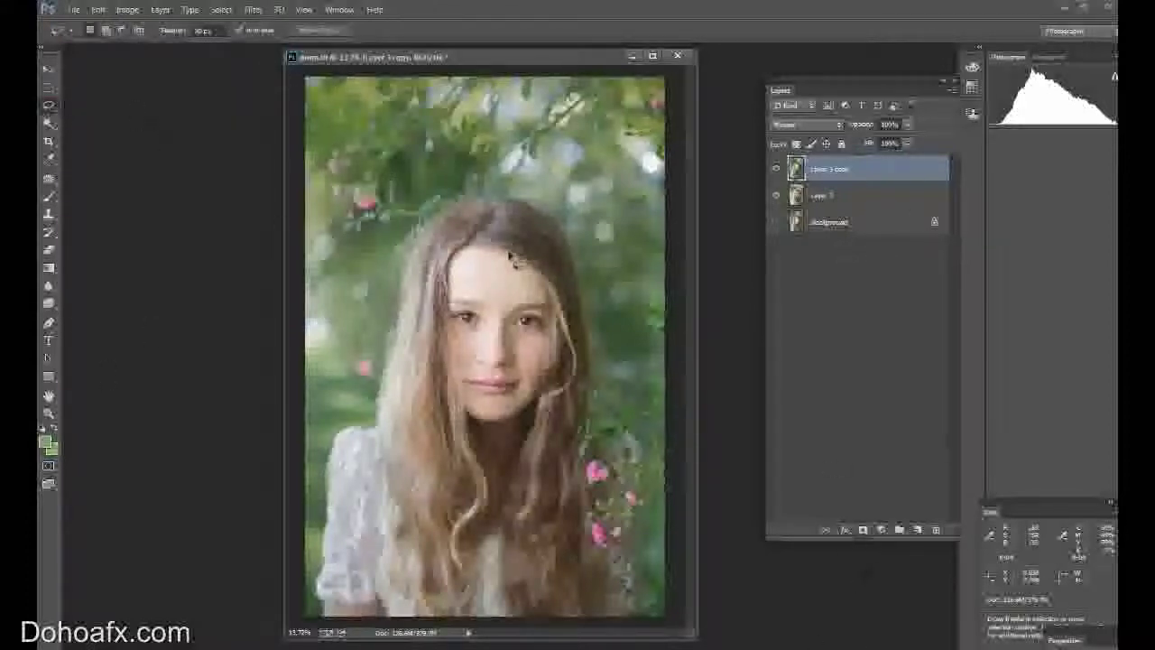
{"action": "mouse_move", "coordinate": [504, 257]}
{"action": "left_mouse_down"}
{"action": "mouse_move", "coordinate": [472, 250]}
{"action": "mouse_move", "coordinate": [454, 276]}
{"action": "left_mouse_up"}
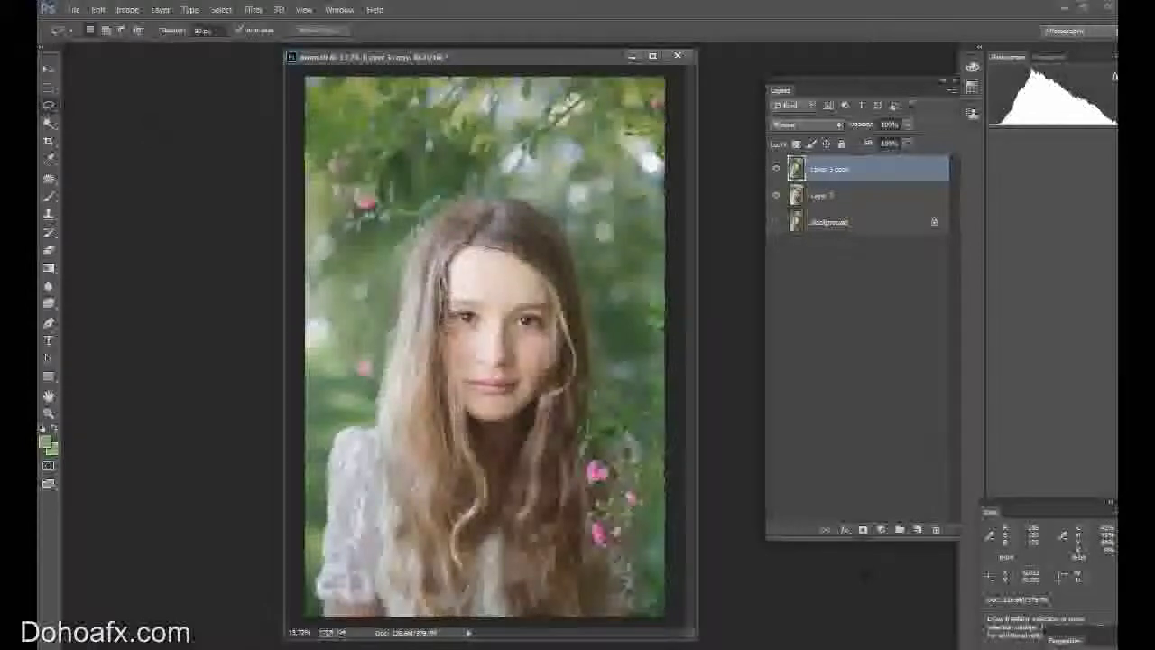
{"action": "mouse_move", "coordinate": [454, 402]}
{"action": "left_mouse_down"}
{"action": "mouse_move", "coordinate": [497, 506]}
{"action": "mouse_move", "coordinate": [467, 636]}
{"action": "mouse_move", "coordinate": [408, 621]}
{"action": "mouse_move", "coordinate": [386, 465]}
{"action": "mouse_move", "coordinate": [414, 251]}
{"action": "mouse_move", "coordinate": [436, 221]}
{"action": "mouse_move", "coordinate": [470, 207]}
{"action": "left_mouse_up"}
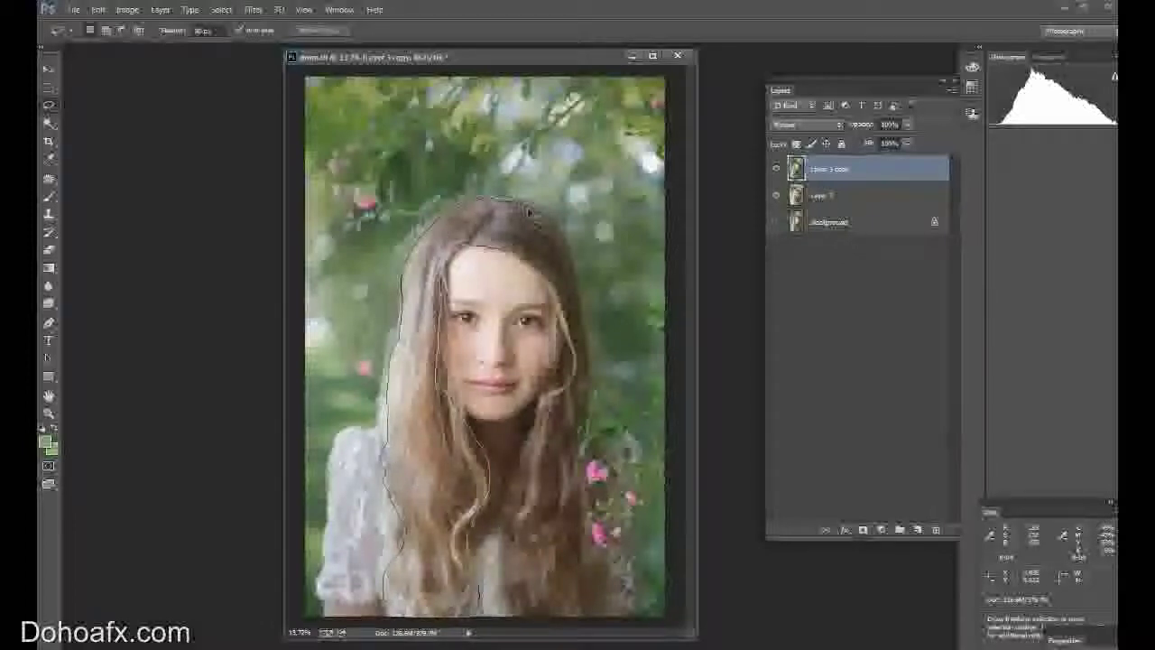
{"action": "left_click_drag", "start_coordinate": [596, 338], "coordinate": [595, 383]}
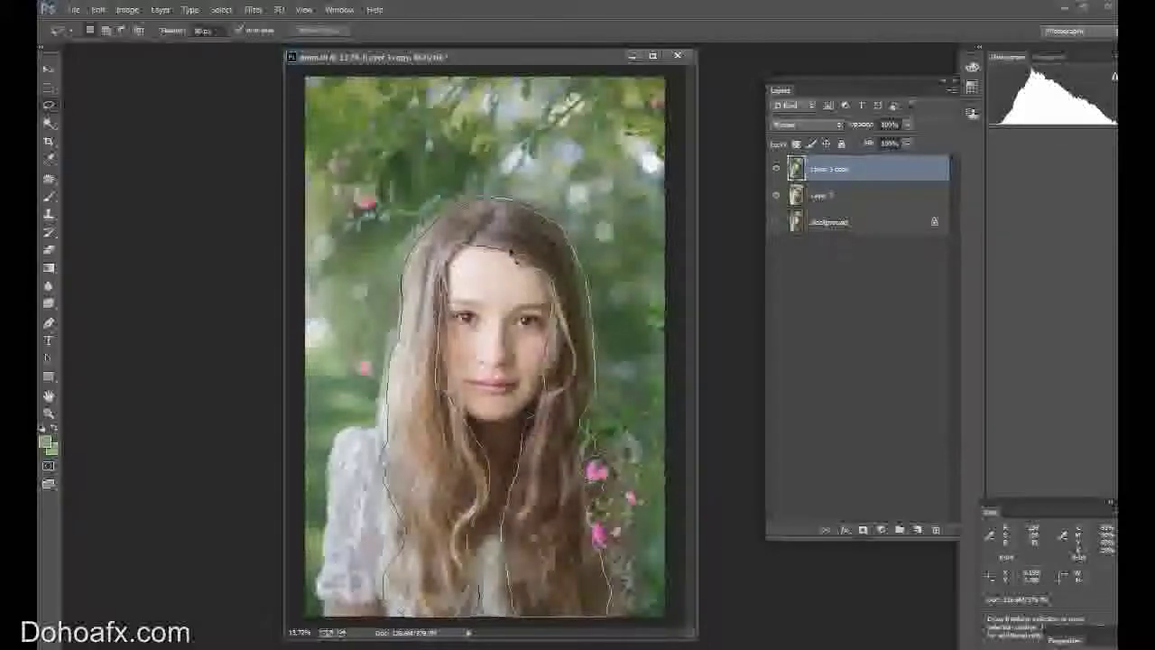
{"action": "left_click_drag", "start_coordinate": [512, 255], "coordinate": [511, 257]}
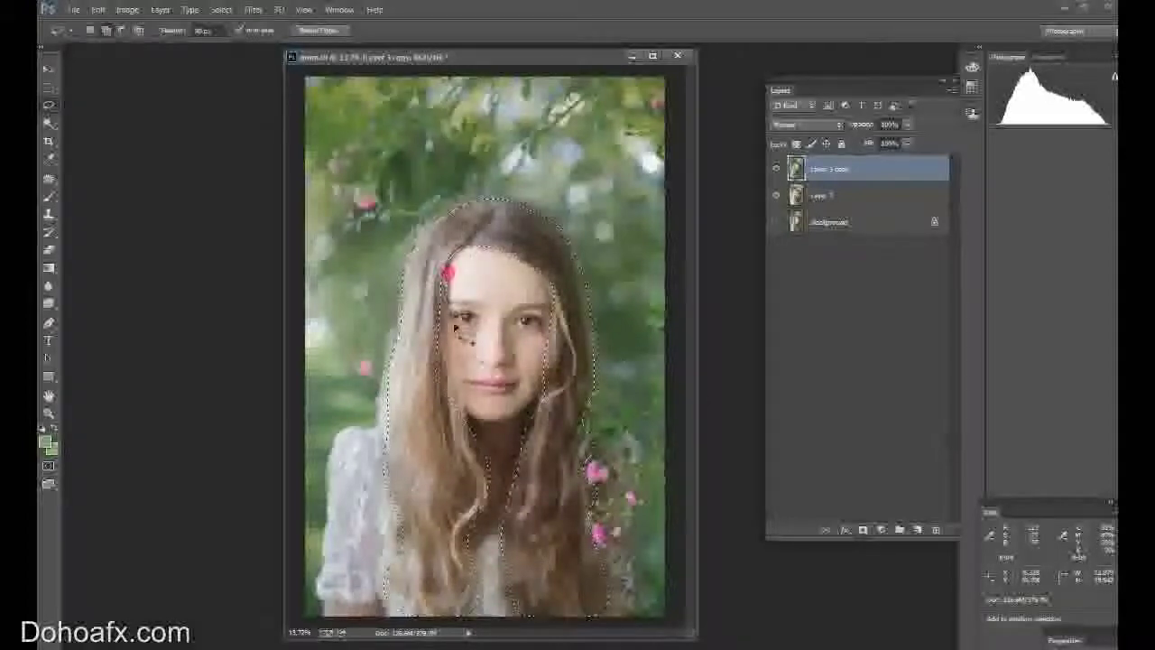
Step: Refine the hair selection around the face and neck, and copy the selected hair onto its own layer
{"action": "mouse_move", "coordinate": [456, 327]}
{"action": "left_mouse_down"}
{"action": "mouse_move", "coordinate": [462, 428]}
{"action": "mouse_move", "coordinate": [475, 287]}
{"action": "mouse_move", "coordinate": [448, 258]}
{"action": "mouse_move", "coordinate": [456, 347]}
{"action": "mouse_move", "coordinate": [454, 267]}
{"action": "mouse_move", "coordinate": [466, 295]}
{"action": "mouse_move", "coordinate": [453, 303]}
{"action": "mouse_move", "coordinate": [482, 422]}
{"action": "left_mouse_up"}
{"action": "mouse_move", "coordinate": [459, 348]}
{"action": "left_mouse_down"}
{"action": "mouse_move", "coordinate": [456, 364]}
{"action": "mouse_move", "coordinate": [497, 397]}
{"action": "left_mouse_up"}
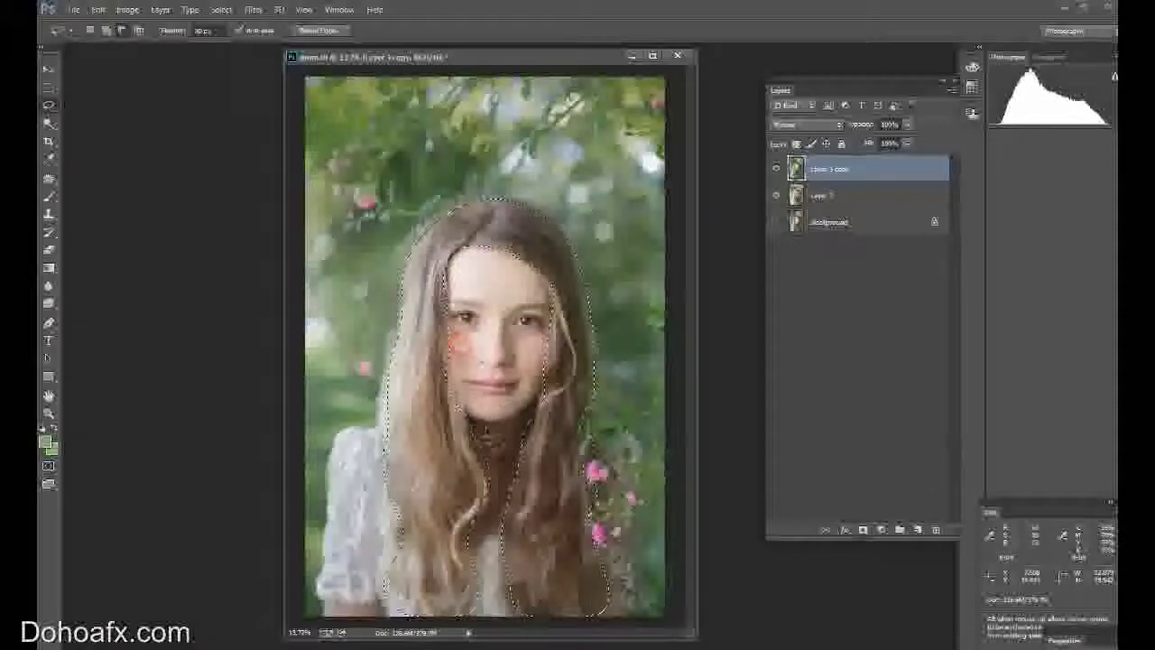
{"action": "mouse_move", "coordinate": [459, 343]}
{"action": "left_mouse_down"}
{"action": "mouse_move", "coordinate": [493, 436]}
{"action": "mouse_move", "coordinate": [472, 519]}
{"action": "mouse_move", "coordinate": [470, 419]}
{"action": "mouse_move", "coordinate": [477, 443]}
{"action": "left_mouse_up"}
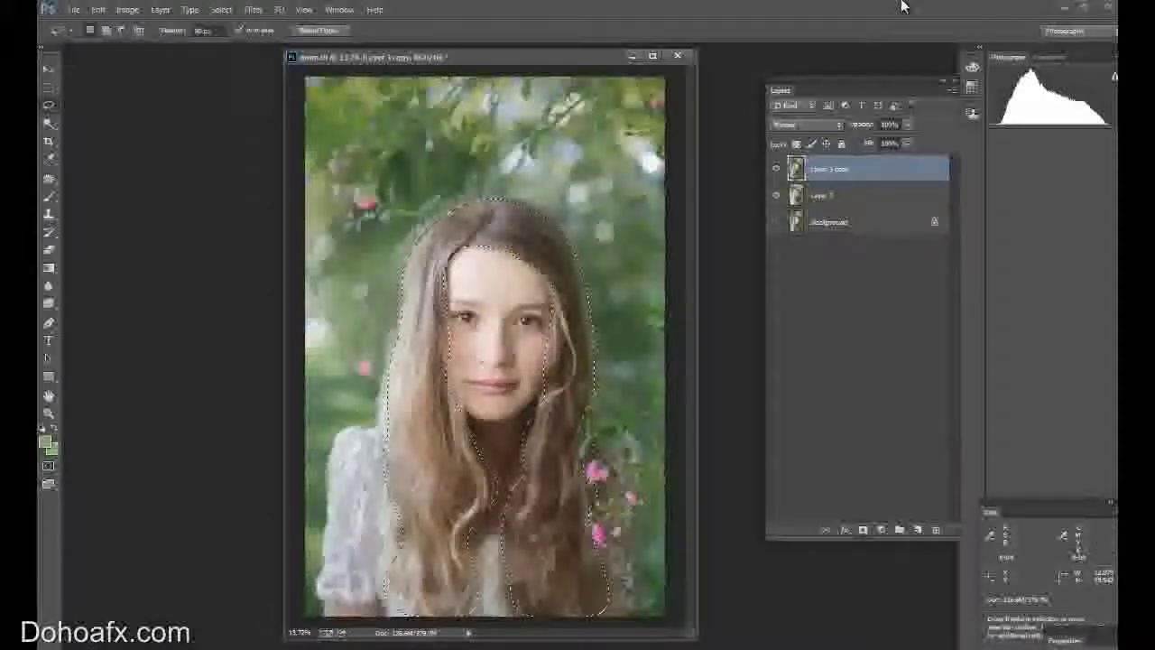
{"action": "key", "text": "ctrl+j"}
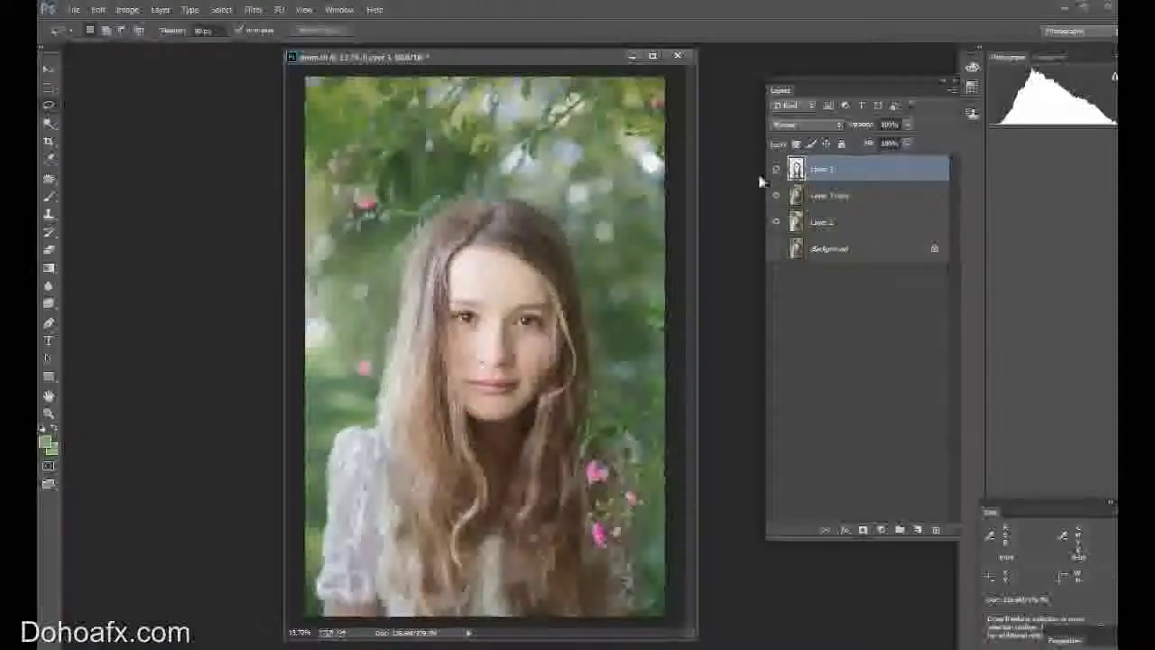
Step: Isolate the new hair layer to inspect it, and hide it so that only the merged portrait layer shows
{"action": "left_click", "coordinate": [776, 196]}
{"action": "left_click", "coordinate": [776, 222]}
{"action": "left_click", "coordinate": [777, 170]}
{"action": "left_click", "coordinate": [776, 170]}
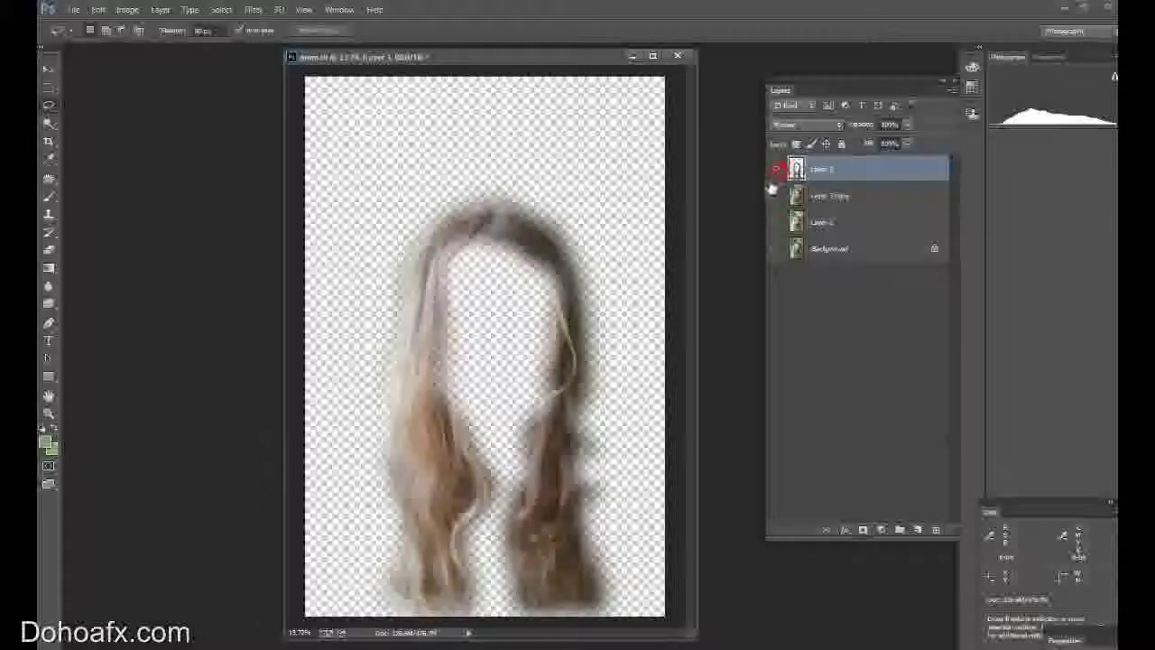
{"action": "left_click", "coordinate": [777, 169], "text": "alt"}
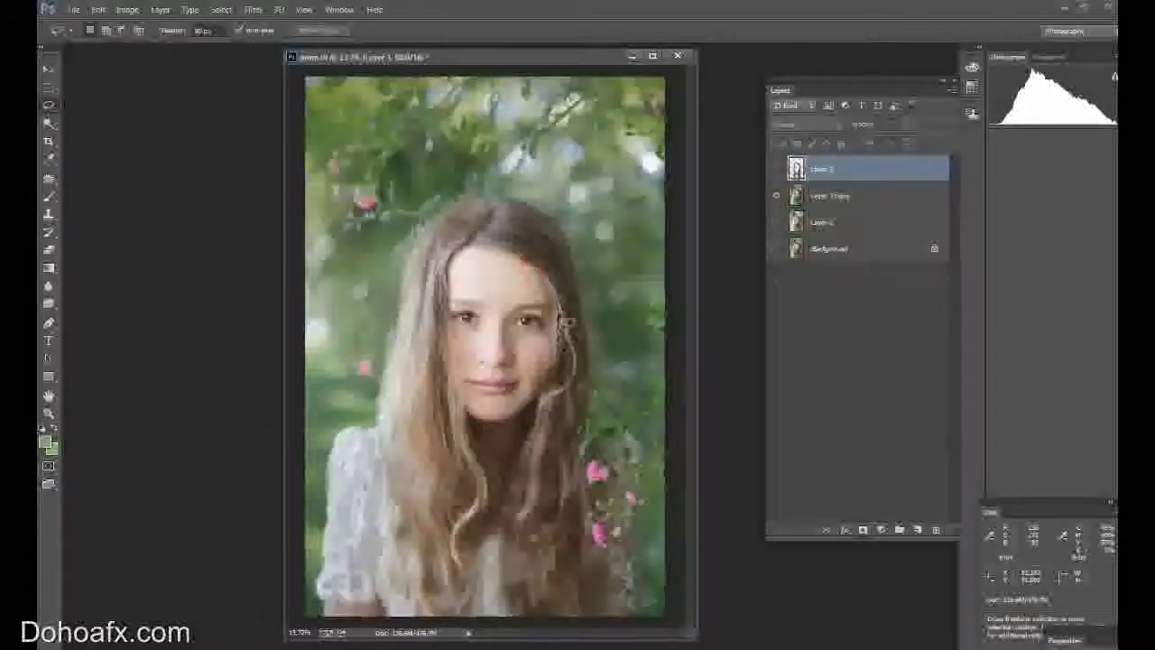
Step: Lasso the hair over the crown and beside the face, and copy it from the merged portrait onto a new topmost layer
{"action": "mouse_move", "coordinate": [563, 318]}
{"action": "left_mouse_down"}
{"action": "mouse_move", "coordinate": [587, 382]}
{"action": "mouse_move", "coordinate": [571, 236]}
{"action": "left_mouse_up"}
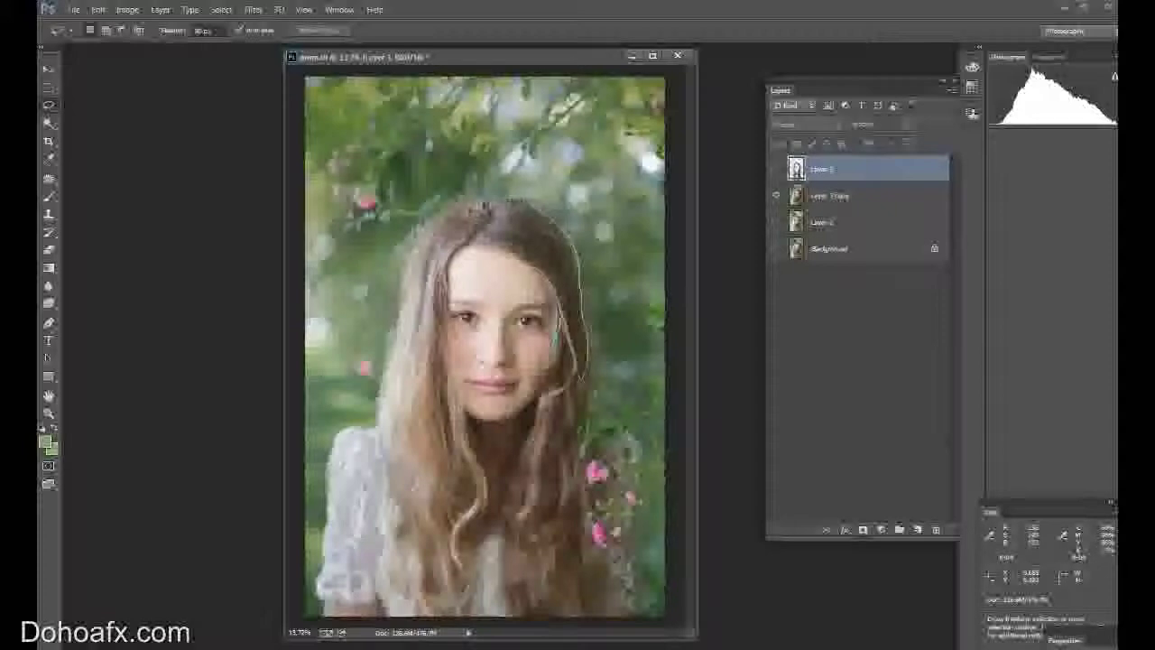
{"action": "mouse_move", "coordinate": [487, 206]}
{"action": "left_mouse_down"}
{"action": "mouse_move", "coordinate": [451, 215]}
{"action": "mouse_move", "coordinate": [434, 253]}
{"action": "mouse_move", "coordinate": [505, 246]}
{"action": "mouse_move", "coordinate": [557, 305]}
{"action": "left_mouse_up"}
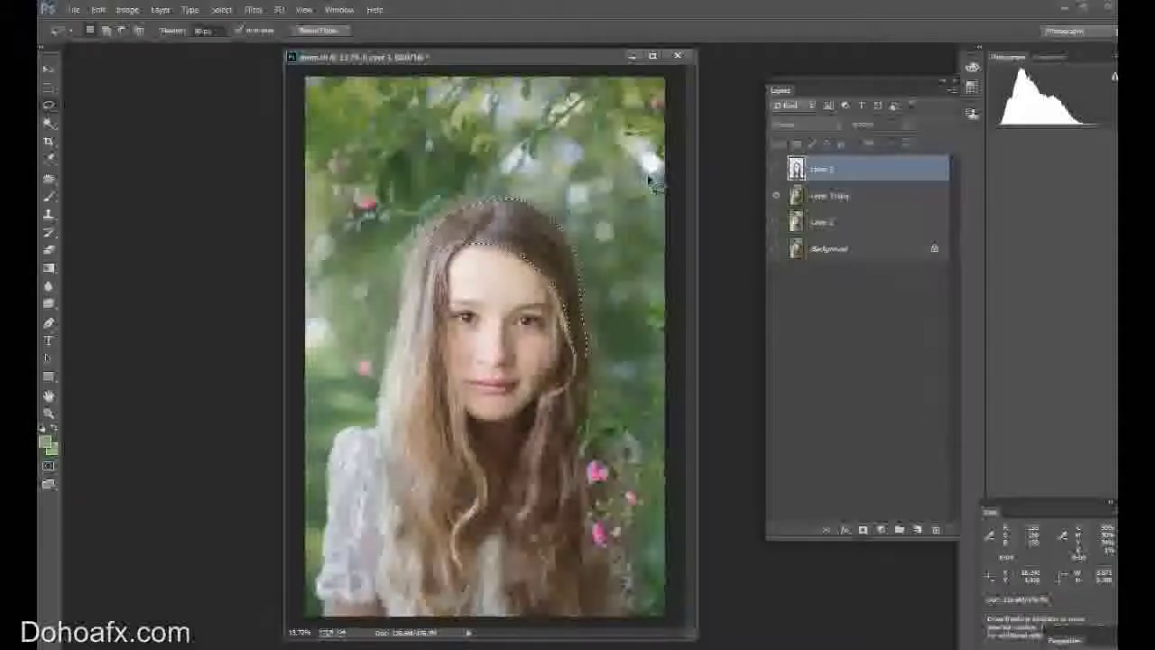
{"action": "left_click", "coordinate": [864, 195]}
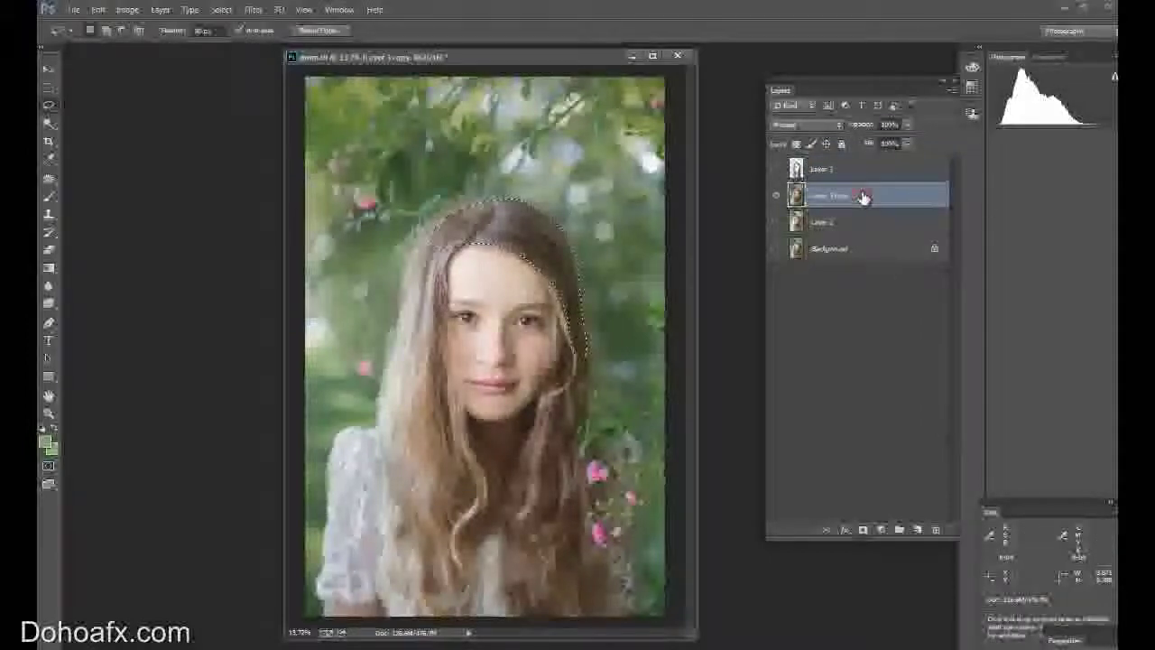
{"action": "key", "text": "ctrl+j"}
{"action": "left_click_drag", "start_coordinate": [819, 199], "coordinate": [839, 164]}
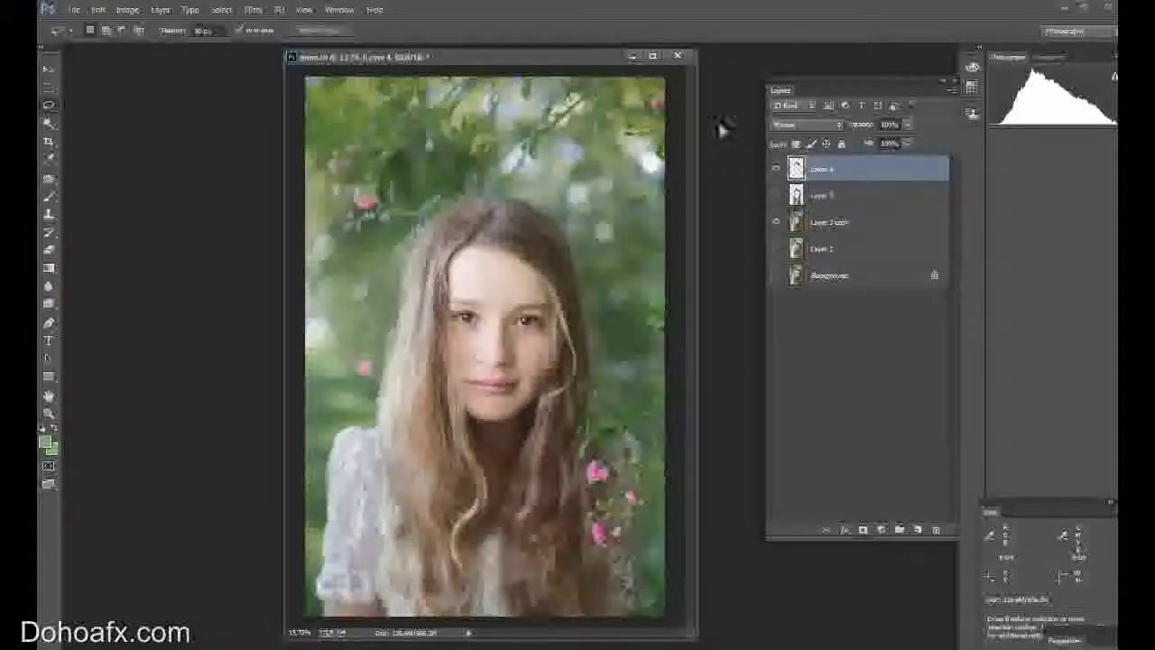
Step: Add a blank layer mask to the new partial-hair layer and make its image content active for editing
{"action": "left_click", "coordinate": [131, 13]}
{"action": "left_click", "coordinate": [825, 173]}
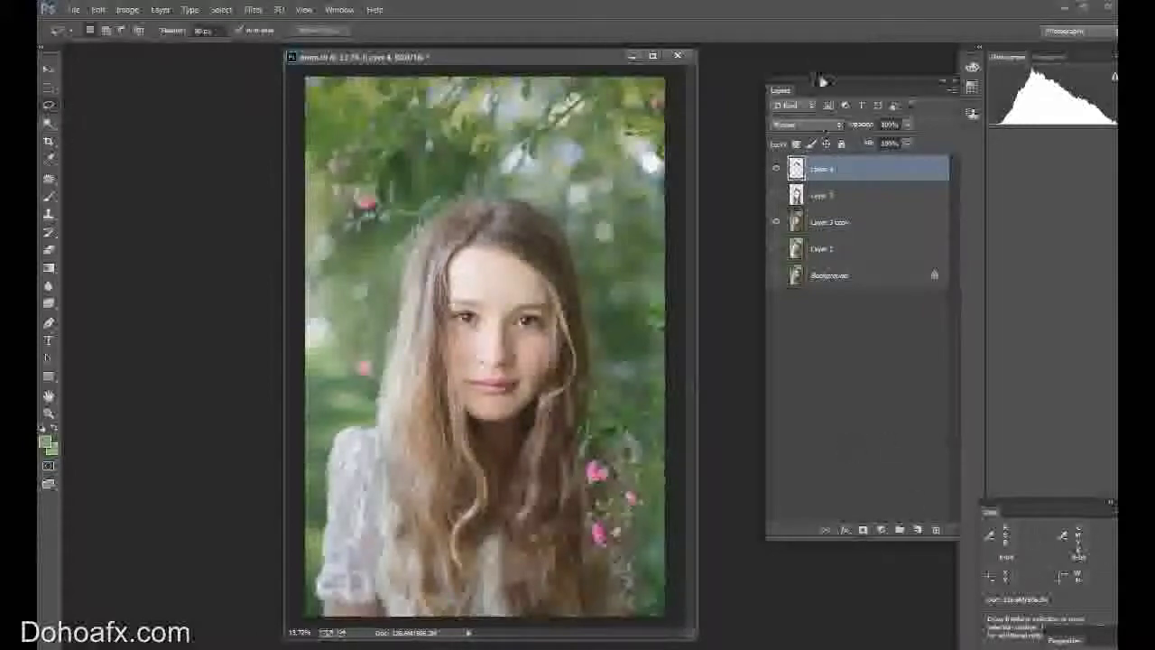
{"action": "left_click", "coordinate": [863, 530]}
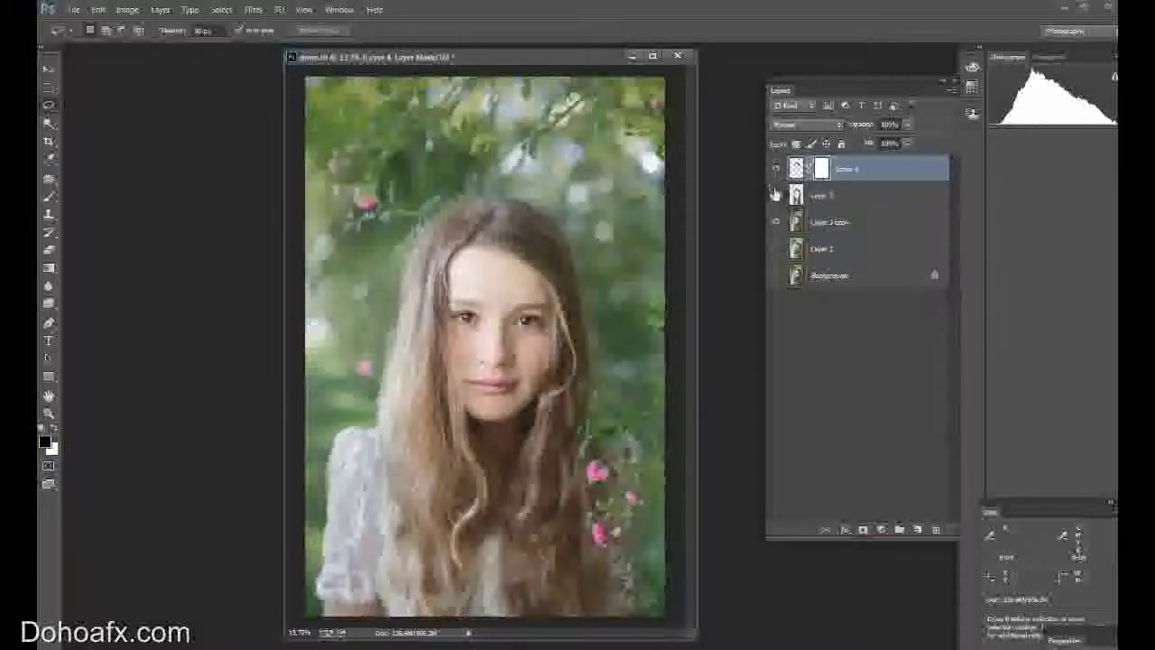
{"action": "left_click", "coordinate": [796, 169]}
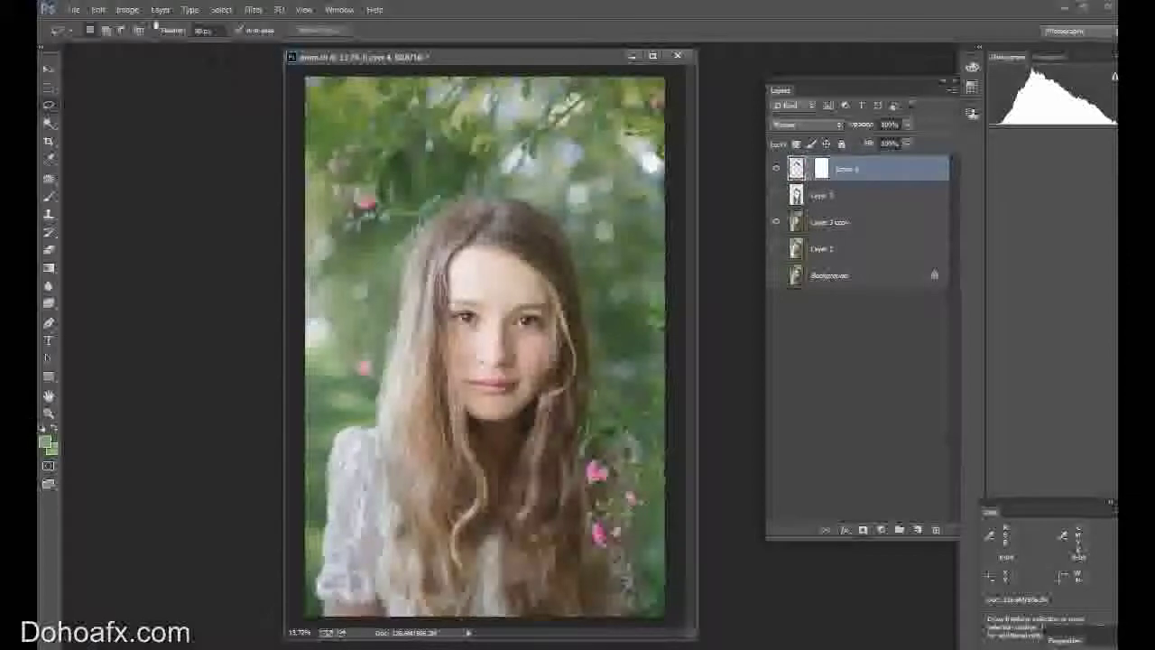
Step: Warm the partial-hair layer with Color Balance in the midtones, setting Yellow-Blue to -24 and shifting Cyan-Red slightly toward red
{"action": "left_click", "coordinate": [128, 9]}
{"action": "mouse_move", "coordinate": [141, 47]}
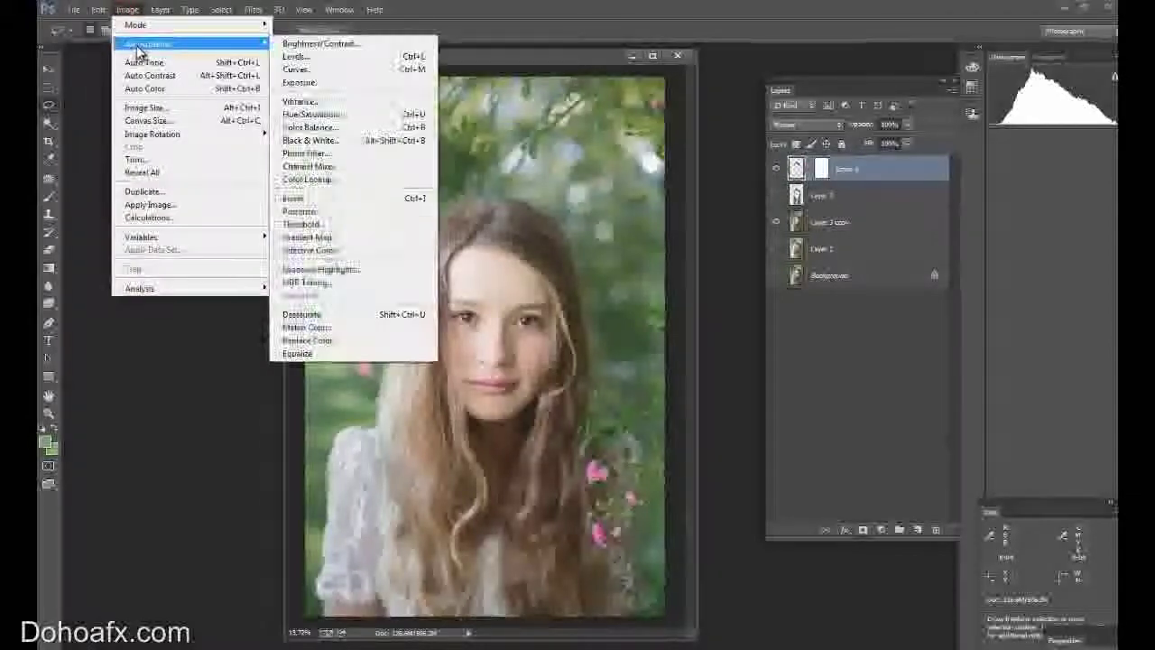
{"action": "left_click", "coordinate": [353, 128]}
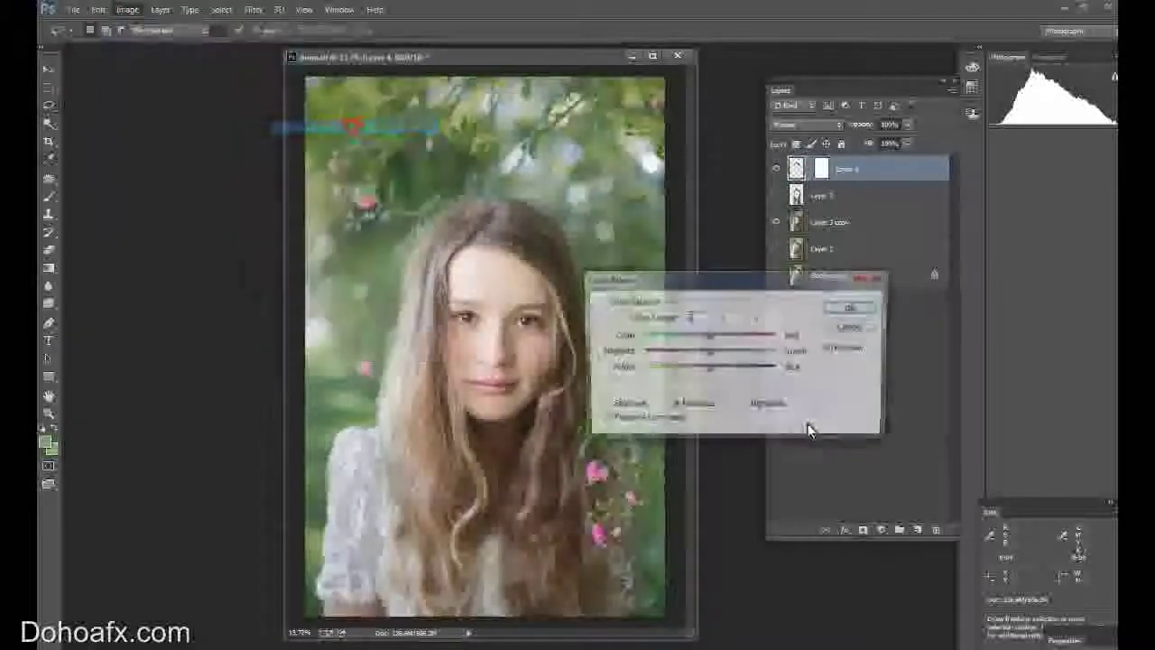
{"action": "left_click_drag", "start_coordinate": [699, 281], "coordinate": [752, 365]}
{"action": "left_click_drag", "start_coordinate": [755, 438], "coordinate": [736, 437]}
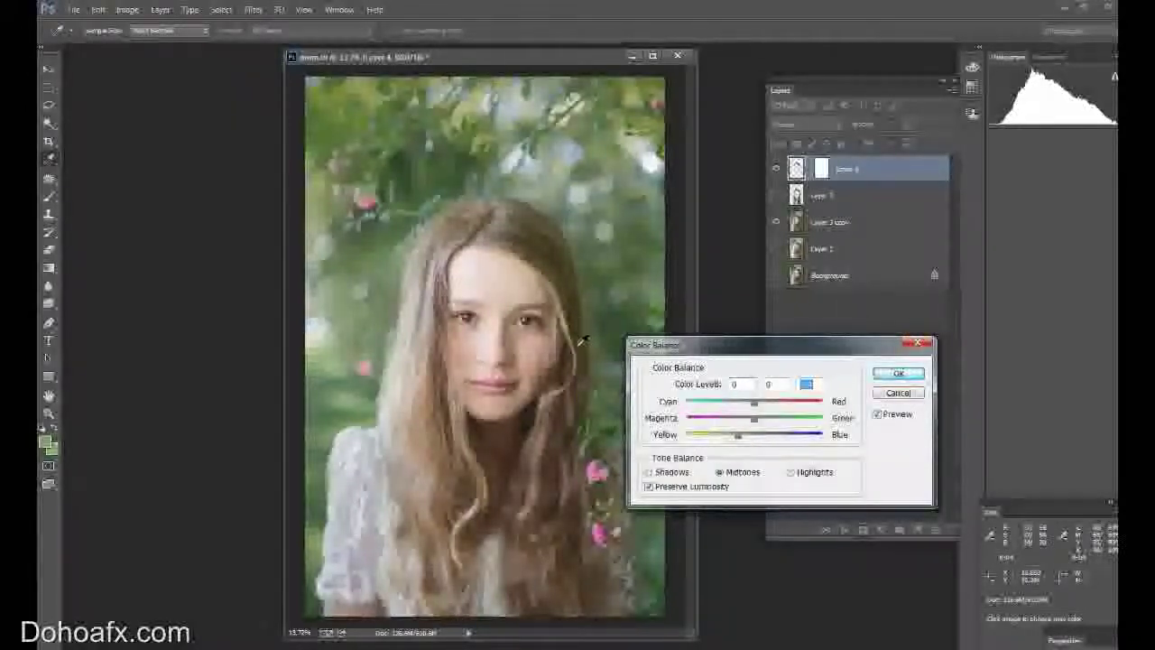
{"action": "left_click", "coordinate": [756, 406]}
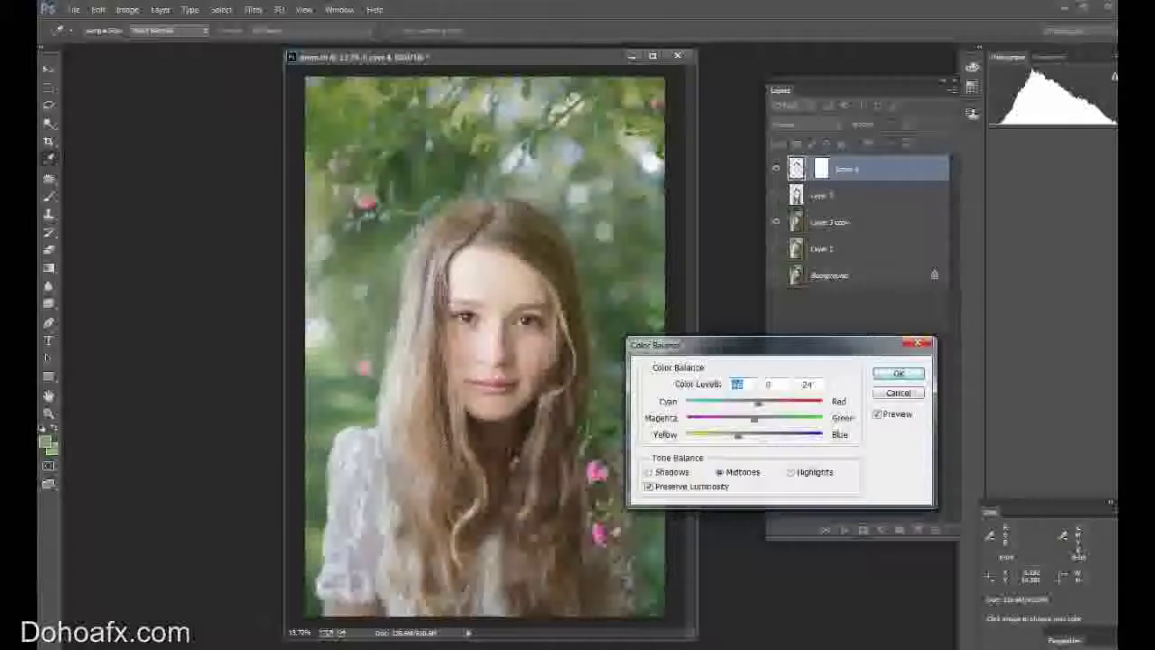
{"action": "left_click", "coordinate": [899, 375]}
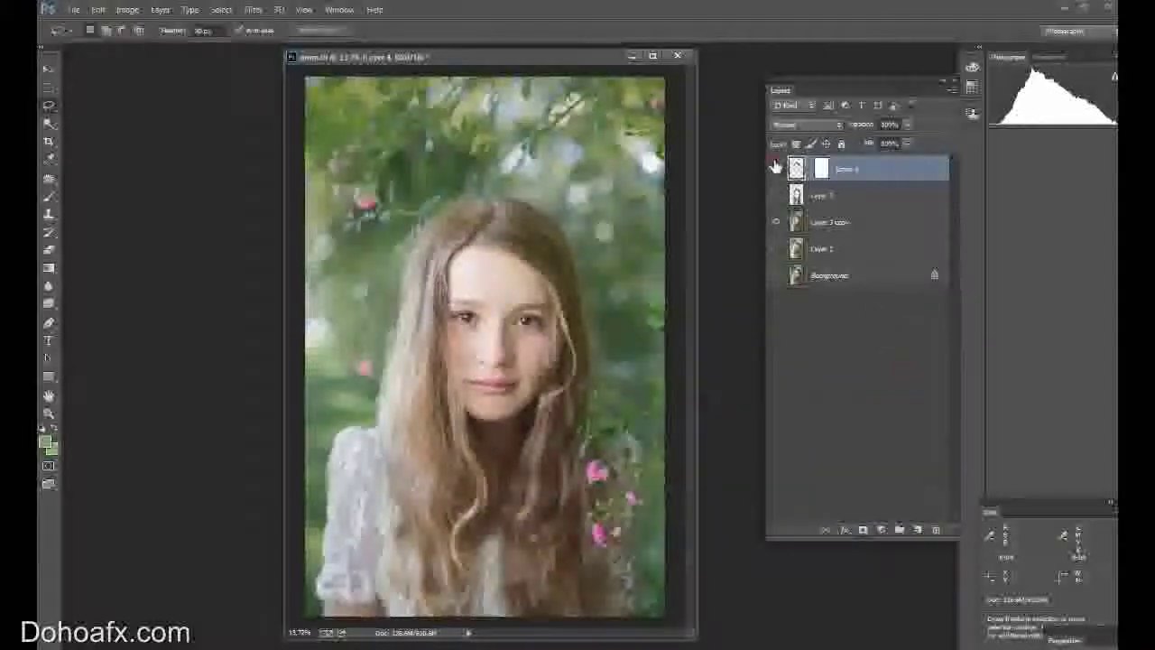
Step: Compare the image with and without the colour-adjusted partial-hair layer
{"action": "left_click", "coordinate": [776, 166]}
{"action": "left_click", "coordinate": [775, 166]}
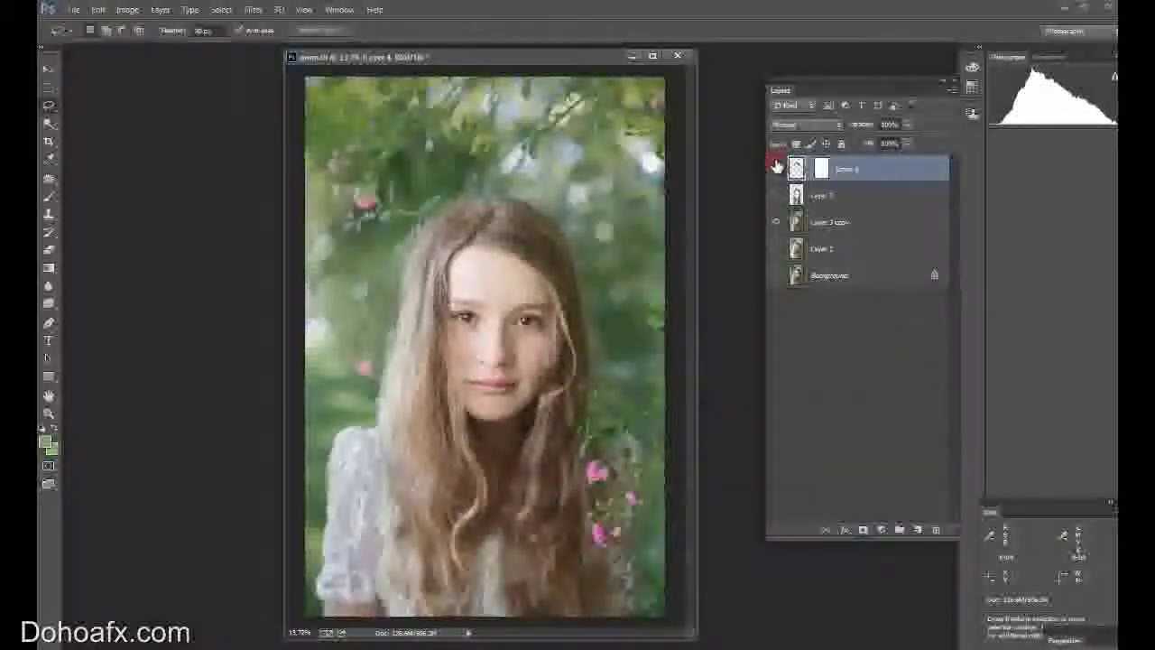
{"action": "left_click", "coordinate": [775, 167]}
{"action": "left_click", "coordinate": [776, 166]}
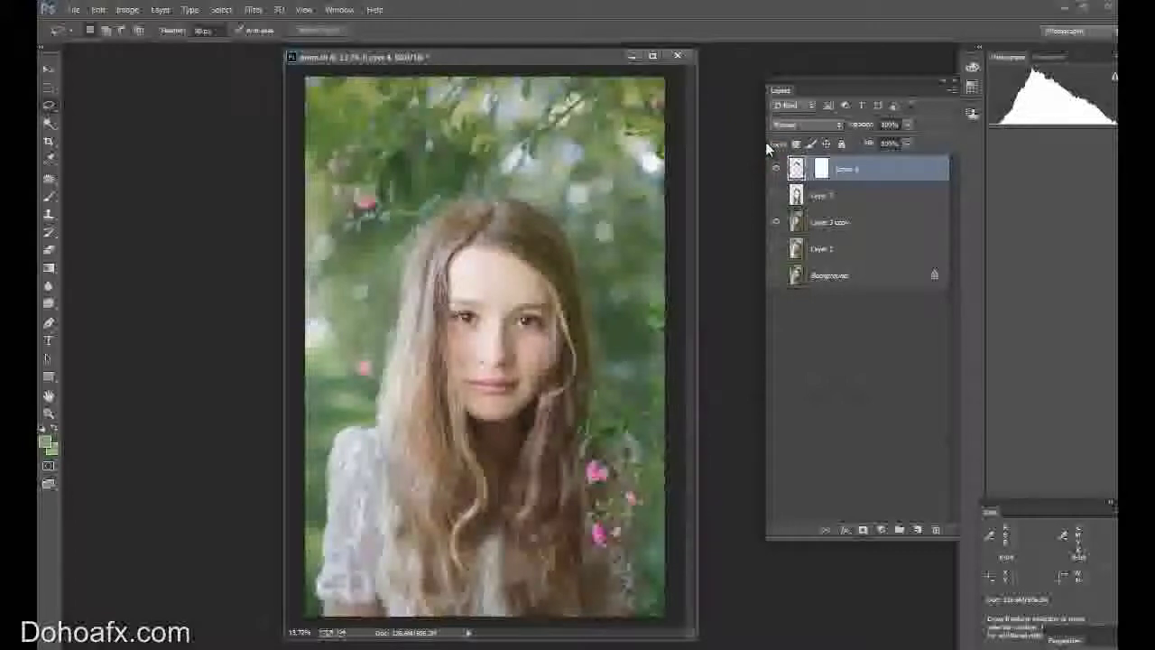
Step: Show the full-hair layer, give it a blank layer mask, and make its image content active
{"action": "left_click", "coordinate": [779, 196]}
{"action": "left_click", "coordinate": [832, 191]}
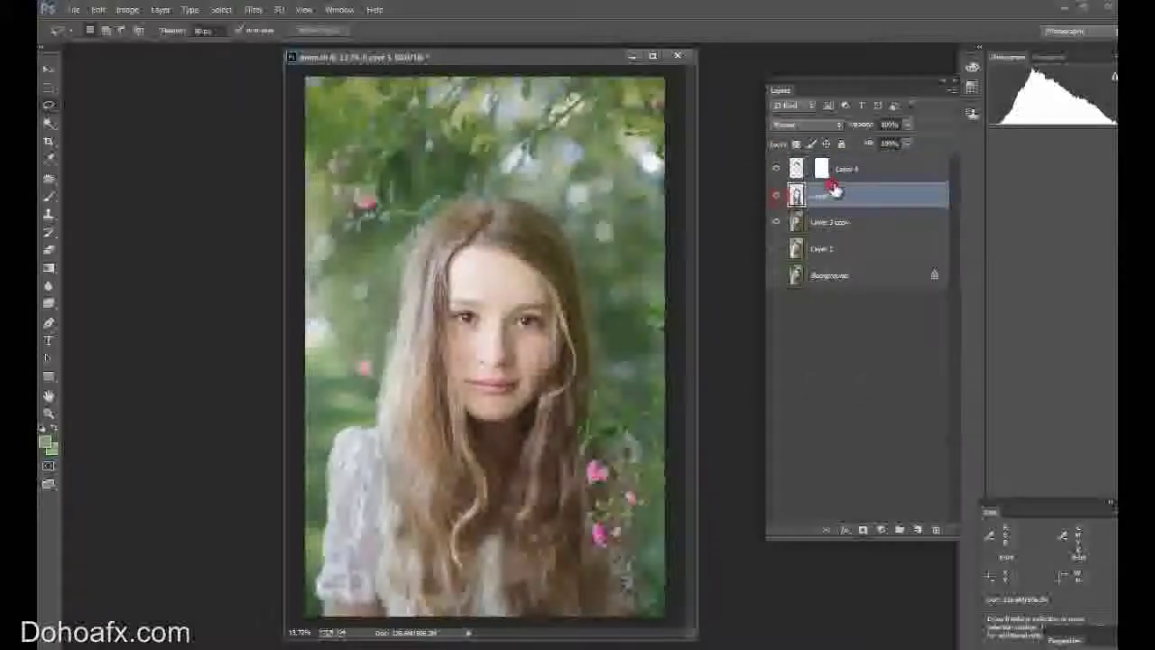
{"action": "left_click", "coordinate": [864, 531]}
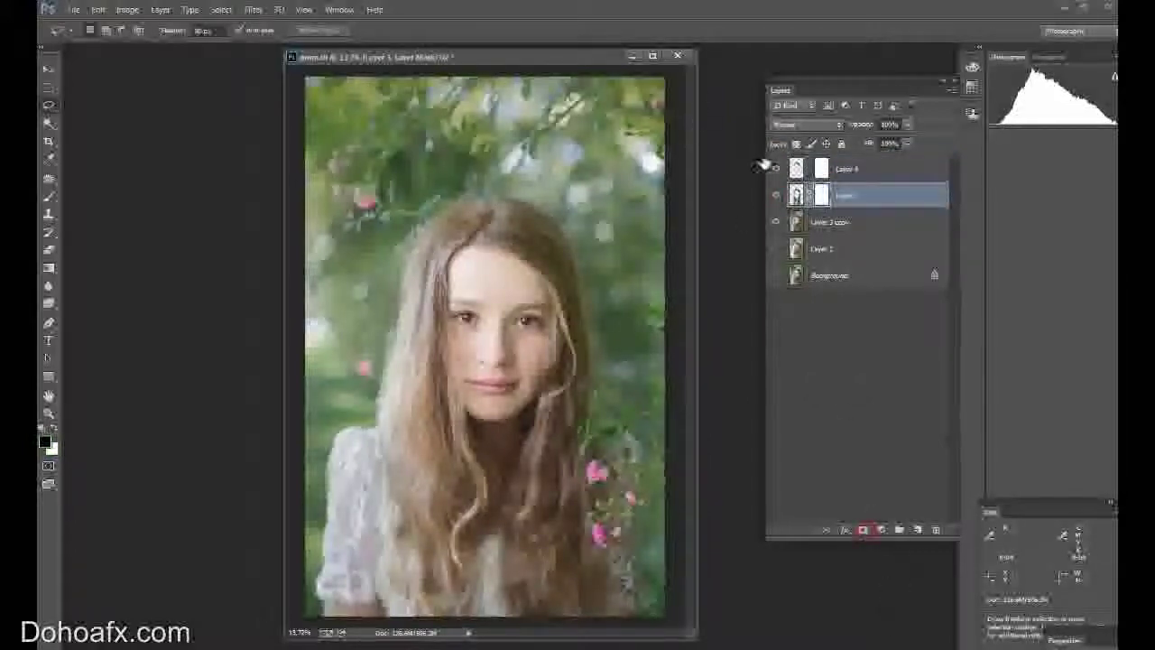
{"action": "left_click", "coordinate": [796, 195]}
Step: Warm the full-hair layer's midtones toward red and yellow with Color Balance, and reduce the layer's opacity slightly
{"action": "left_click", "coordinate": [127, 9]}
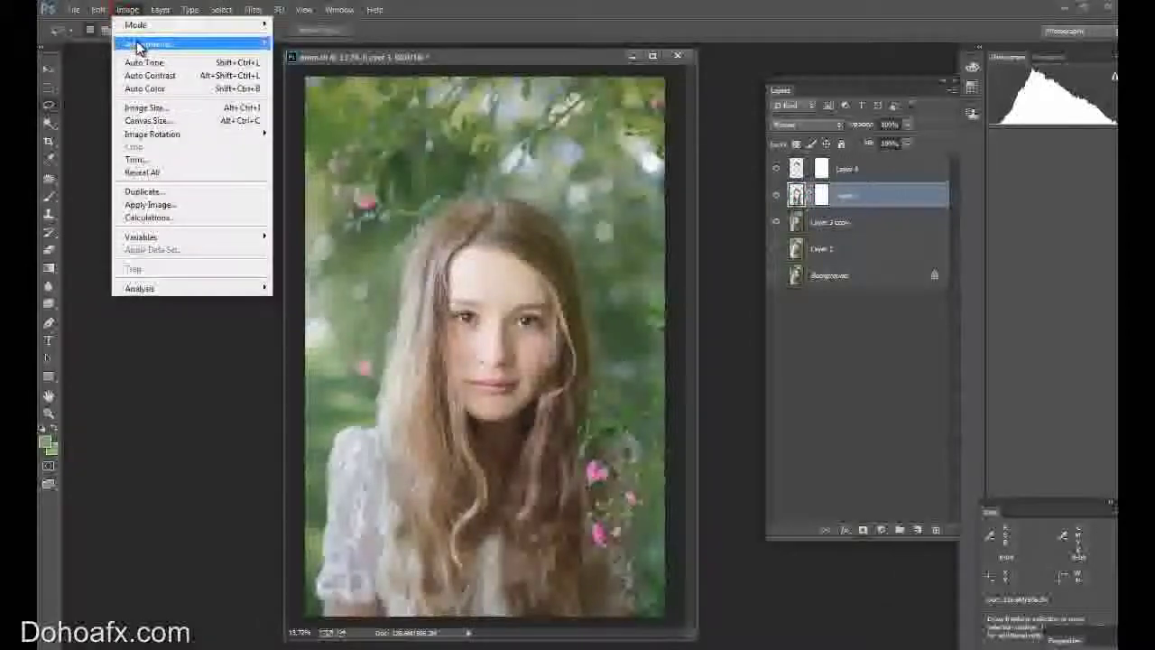
{"action": "mouse_move", "coordinate": [144, 43]}
{"action": "left_click", "coordinate": [333, 124]}
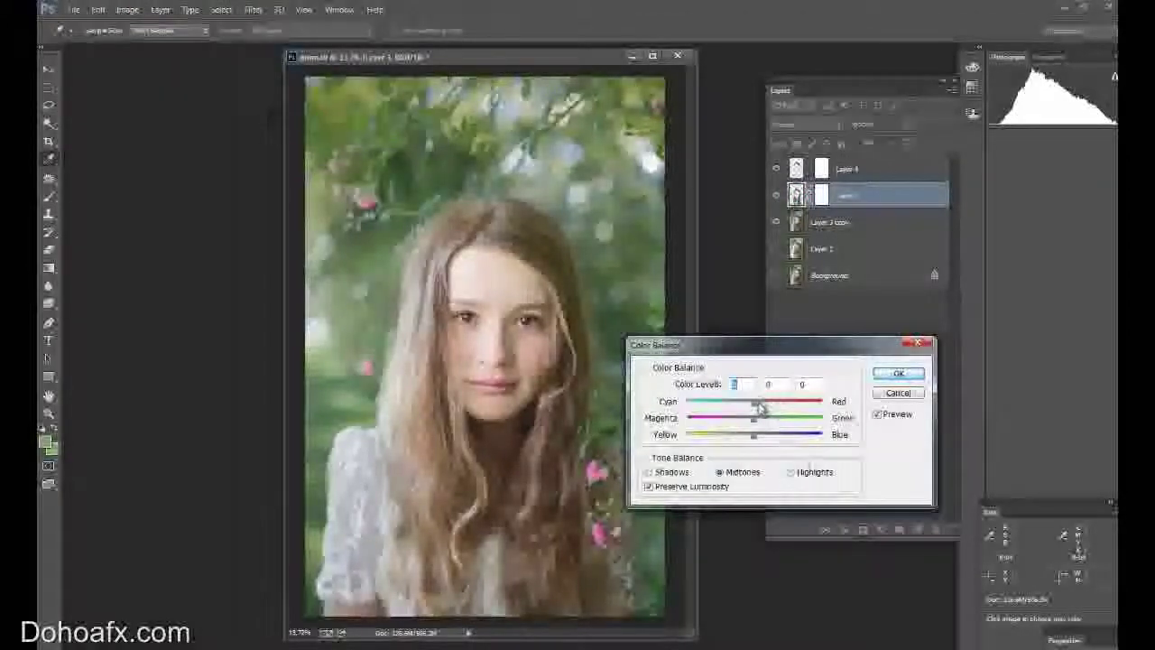
{"action": "left_click_drag", "start_coordinate": [761, 402], "coordinate": [748, 435]}
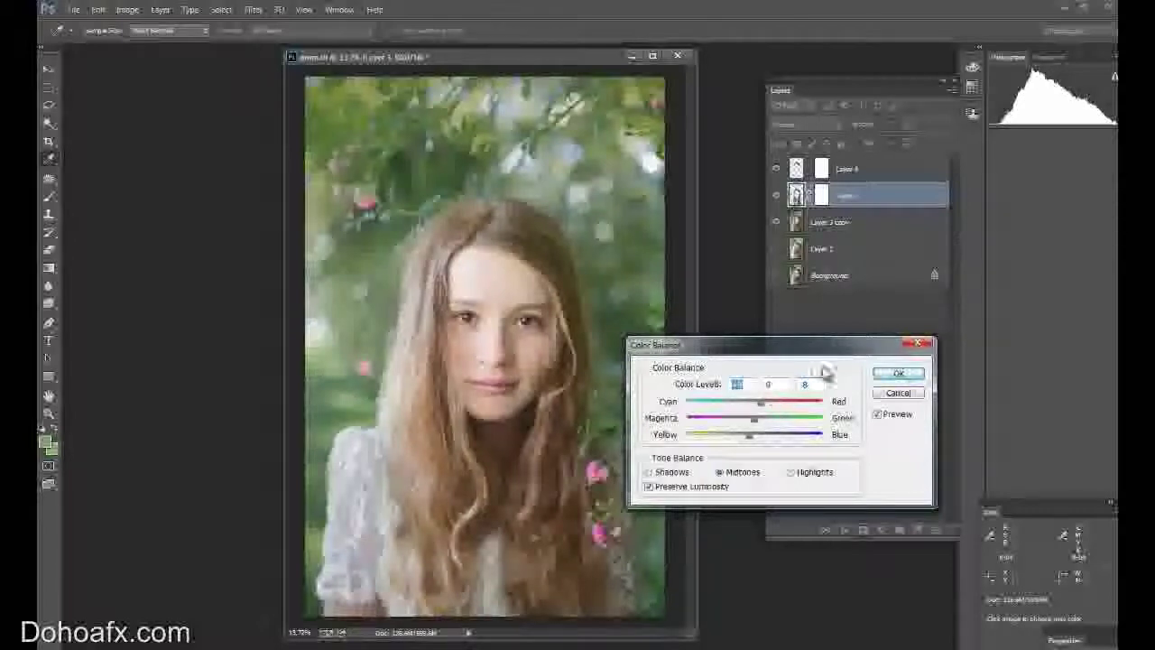
{"action": "left_click", "coordinate": [898, 373]}
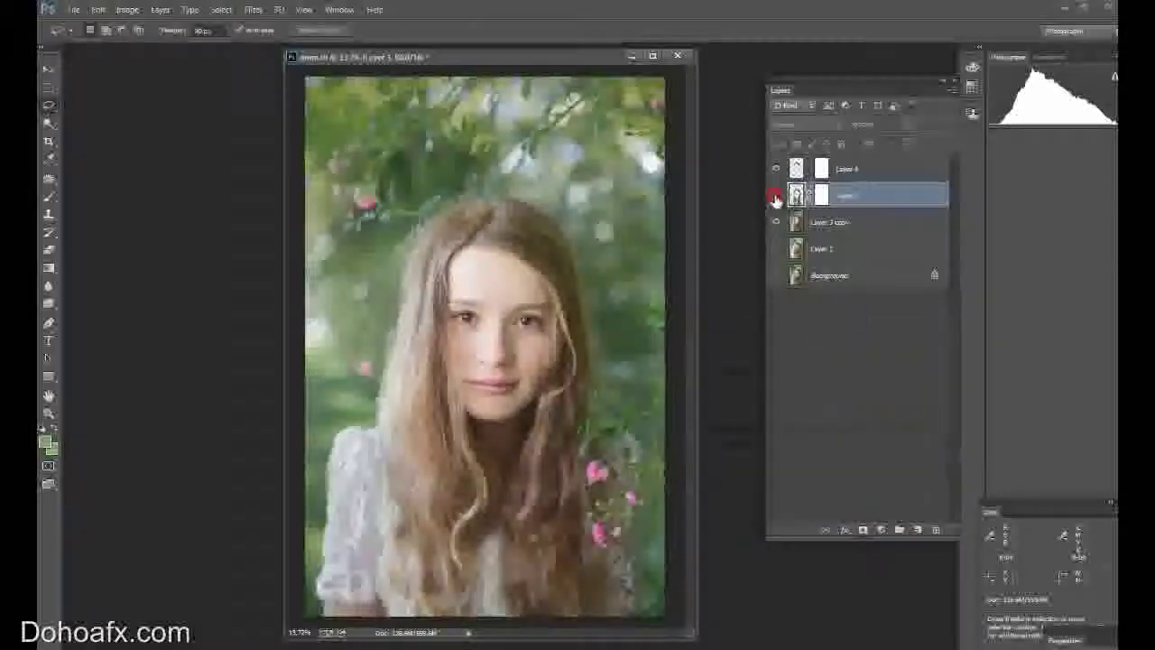
{"action": "left_click", "coordinate": [775, 196]}
{"action": "left_click", "coordinate": [908, 127]}
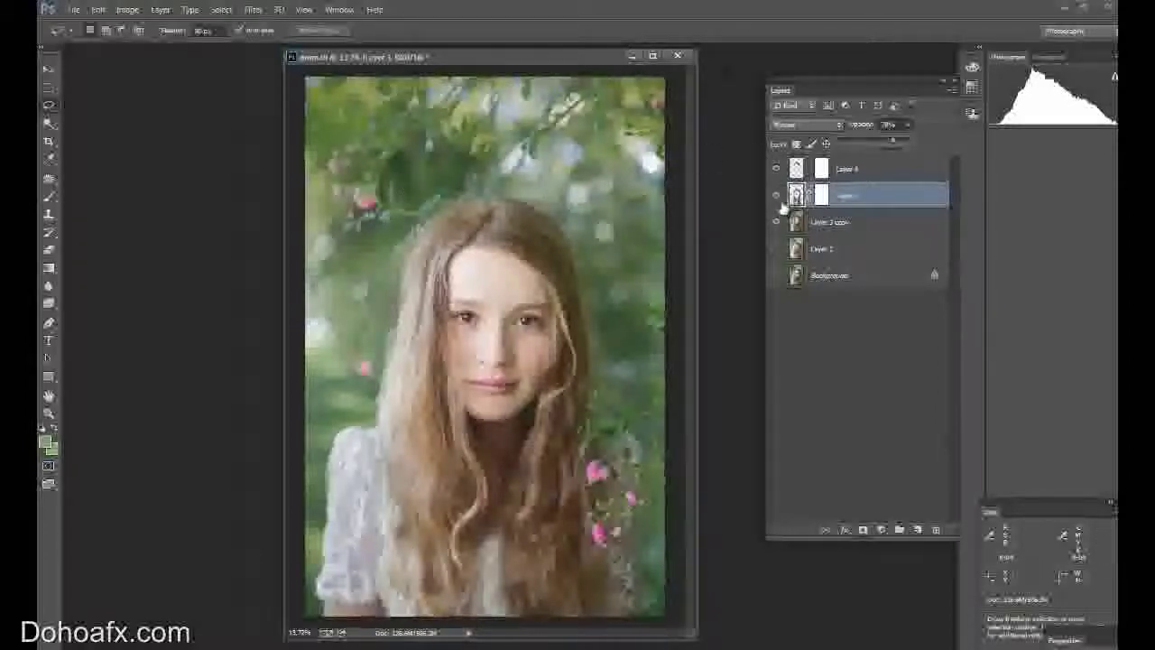
Step: Duplicate the merged portrait layer and merge the duplicate with both hair layers into one layer
{"action": "left_click", "coordinate": [824, 224]}
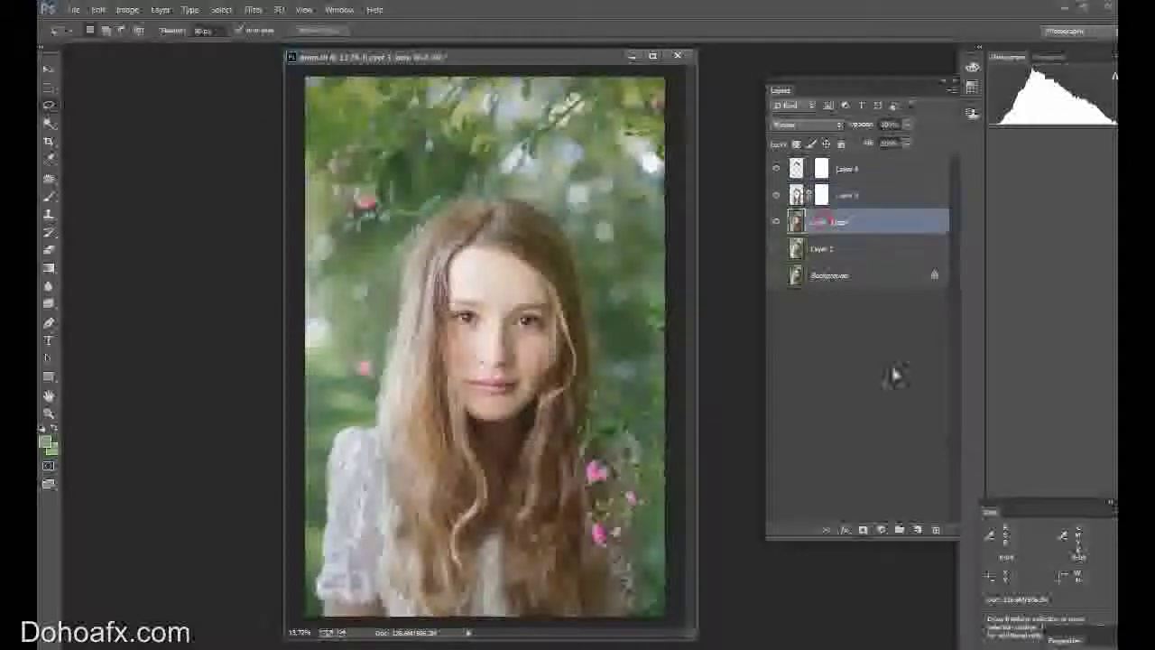
{"action": "key", "text": "ctrl+j"}
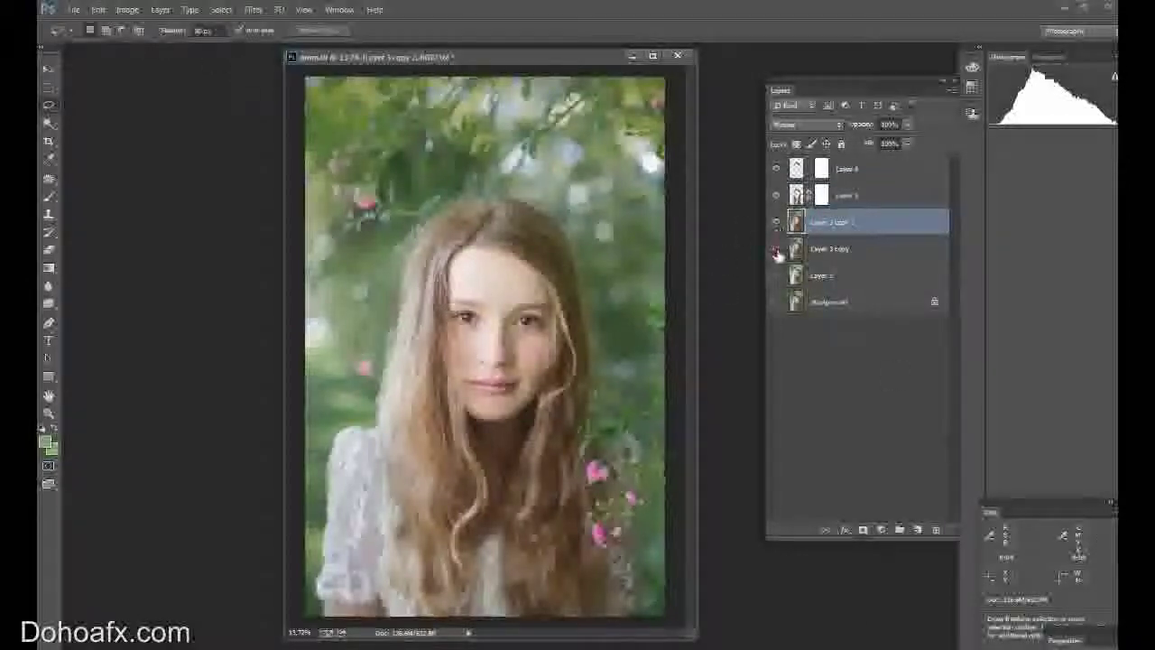
{"action": "left_click", "coordinate": [847, 169], "text": "shift"}
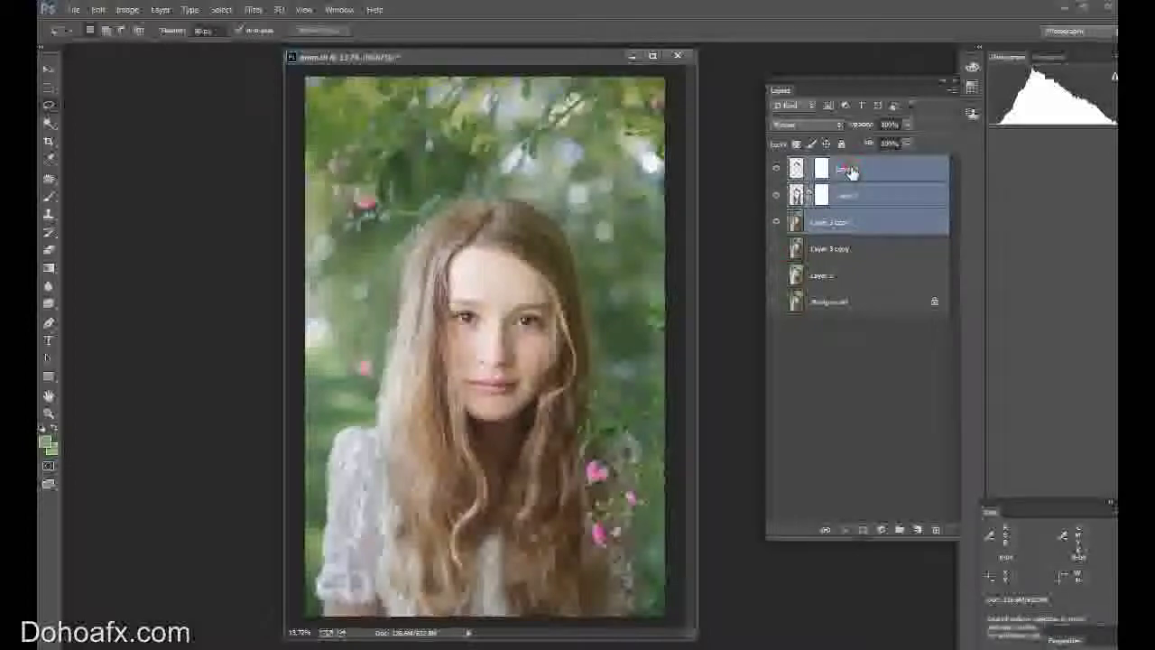
{"action": "key", "text": "ctrl+e"}
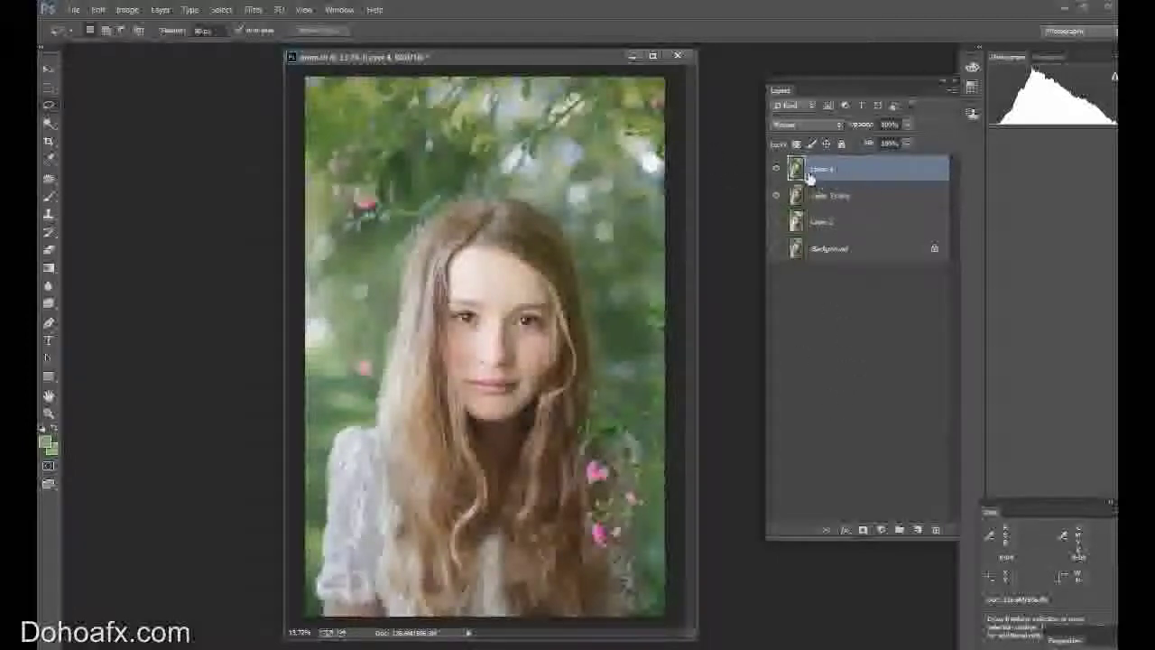
Step: Select the whole canvas and copy the newly merged portrait onto another layer
{"action": "left_click", "coordinate": [221, 9]}
{"action": "left_click", "coordinate": [233, 25]}
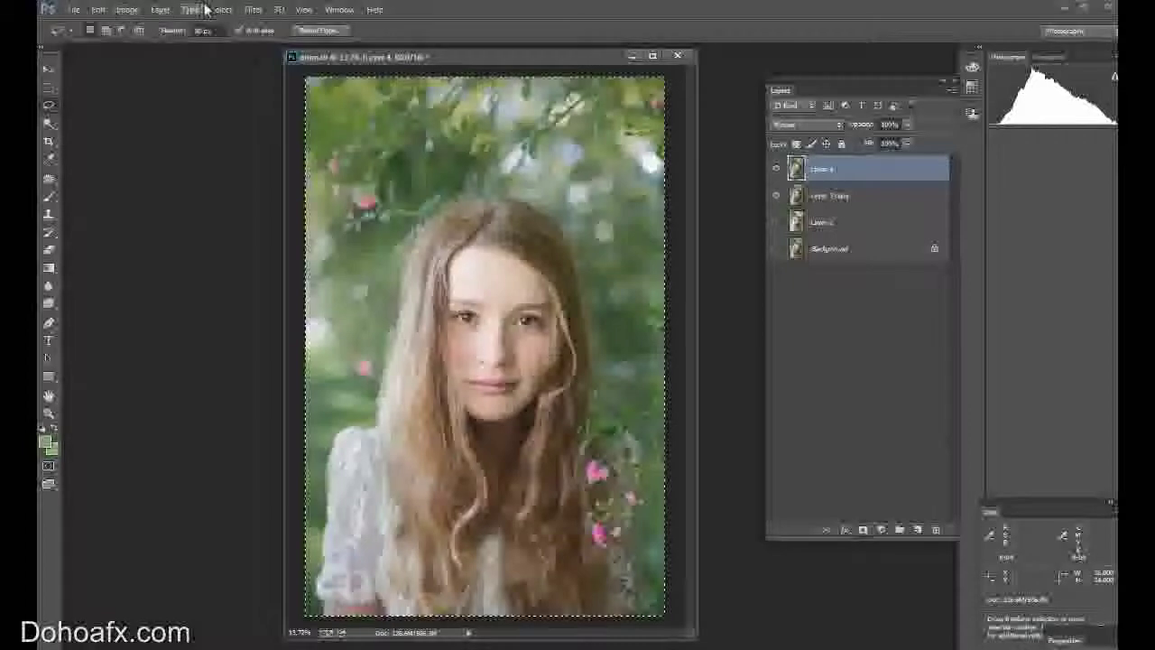
{"action": "left_click", "coordinate": [160, 9]}
{"action": "mouse_move", "coordinate": [187, 65]}
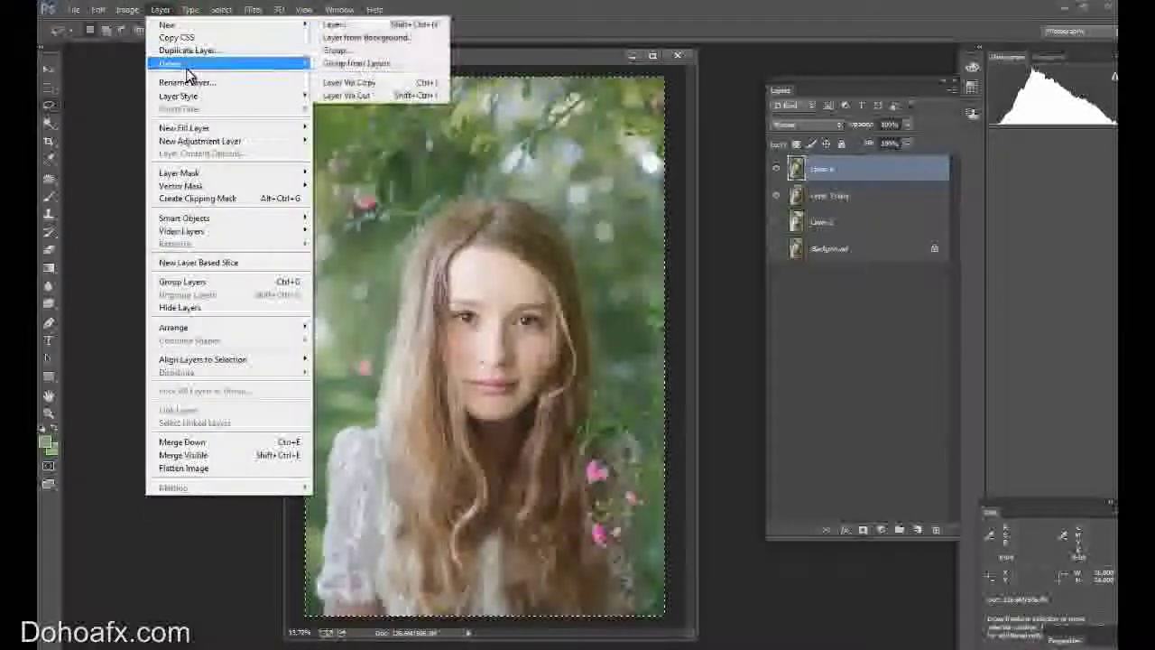
{"action": "left_click", "coordinate": [603, 62]}
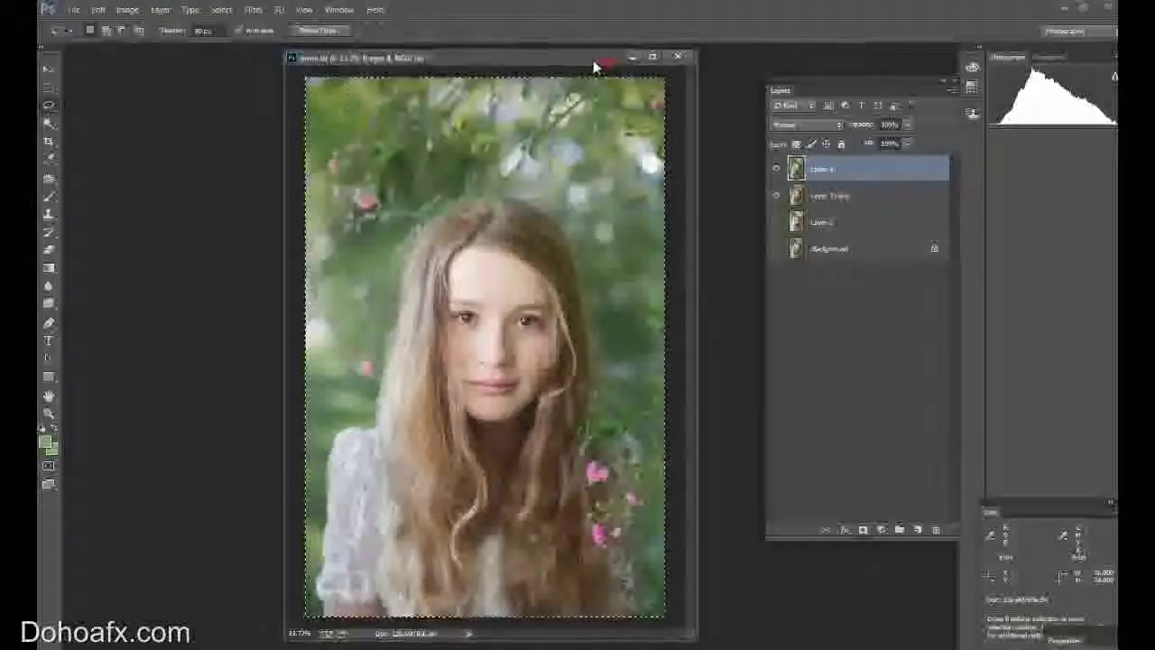
{"action": "key", "text": "ctrl+j"}
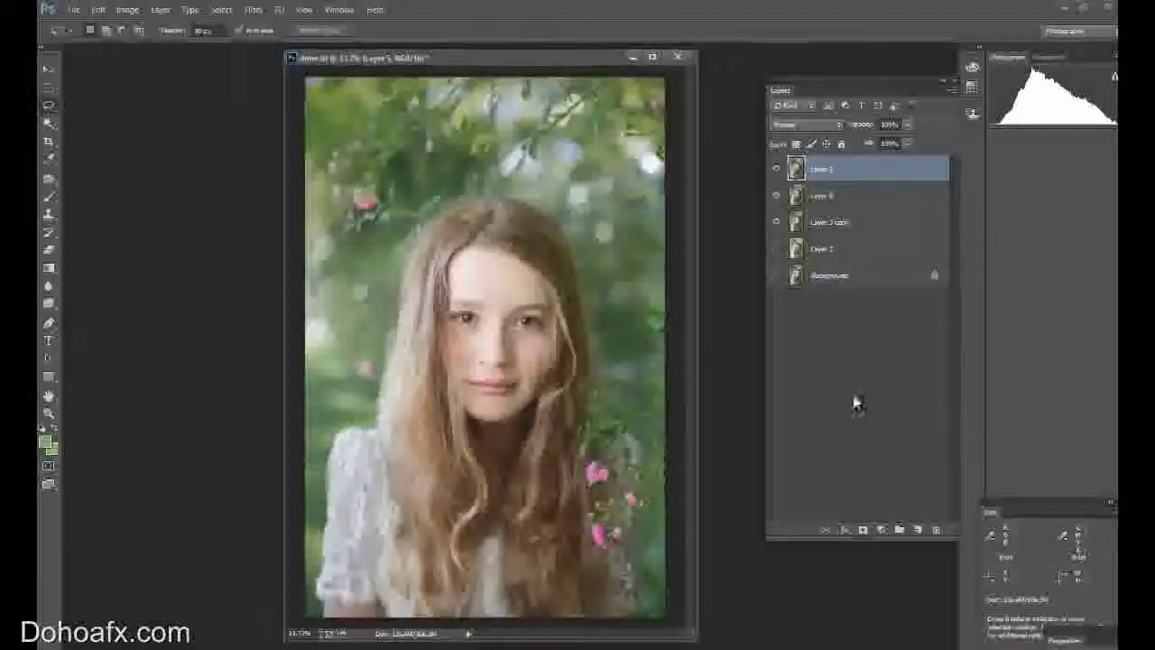
Step: Select the whole canvas and add a Gradient fill layer above the portrait
{"action": "left_click", "coordinate": [221, 9]}
{"action": "left_click", "coordinate": [223, 23]}
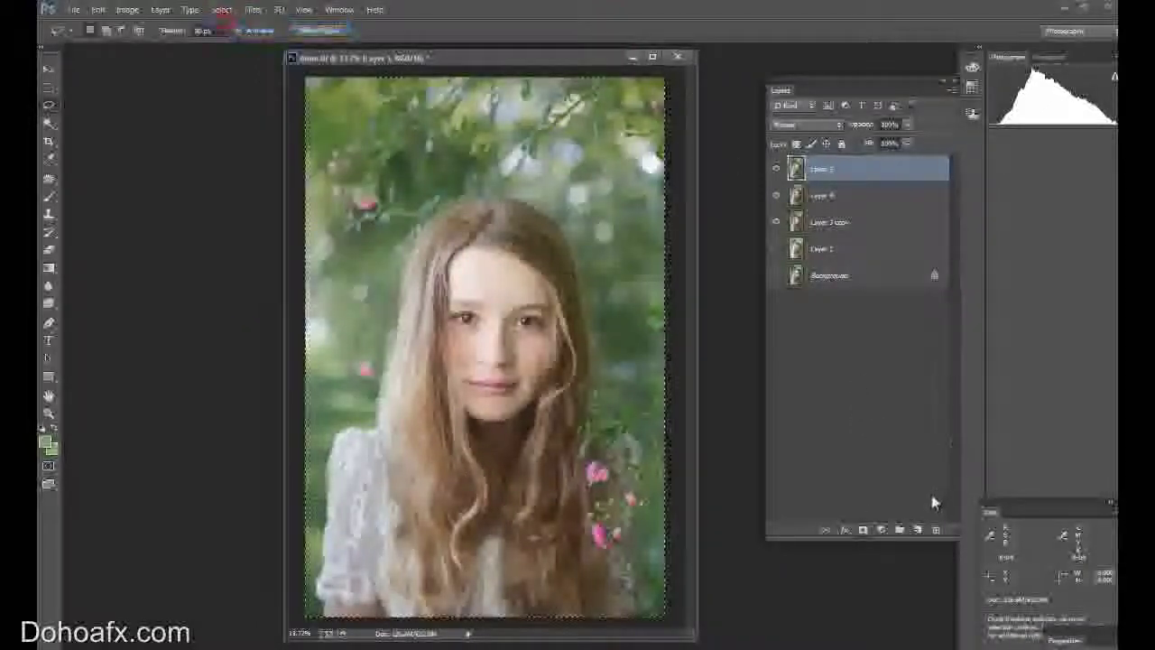
{"action": "left_click", "coordinate": [881, 530]}
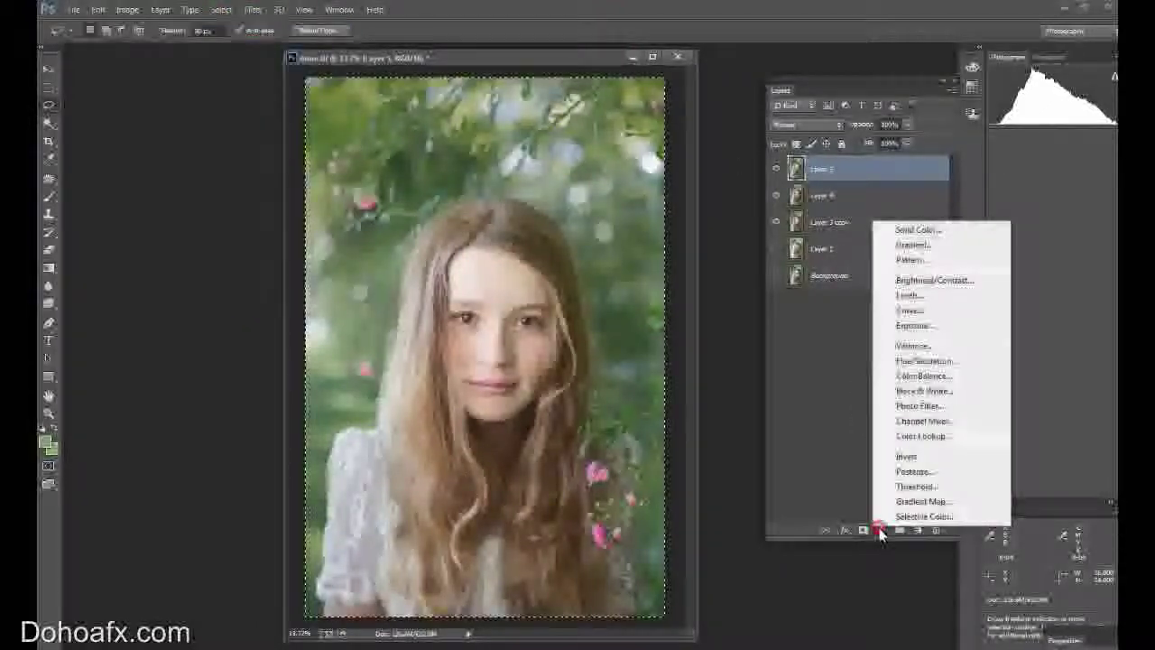
{"action": "left_click", "coordinate": [928, 247]}
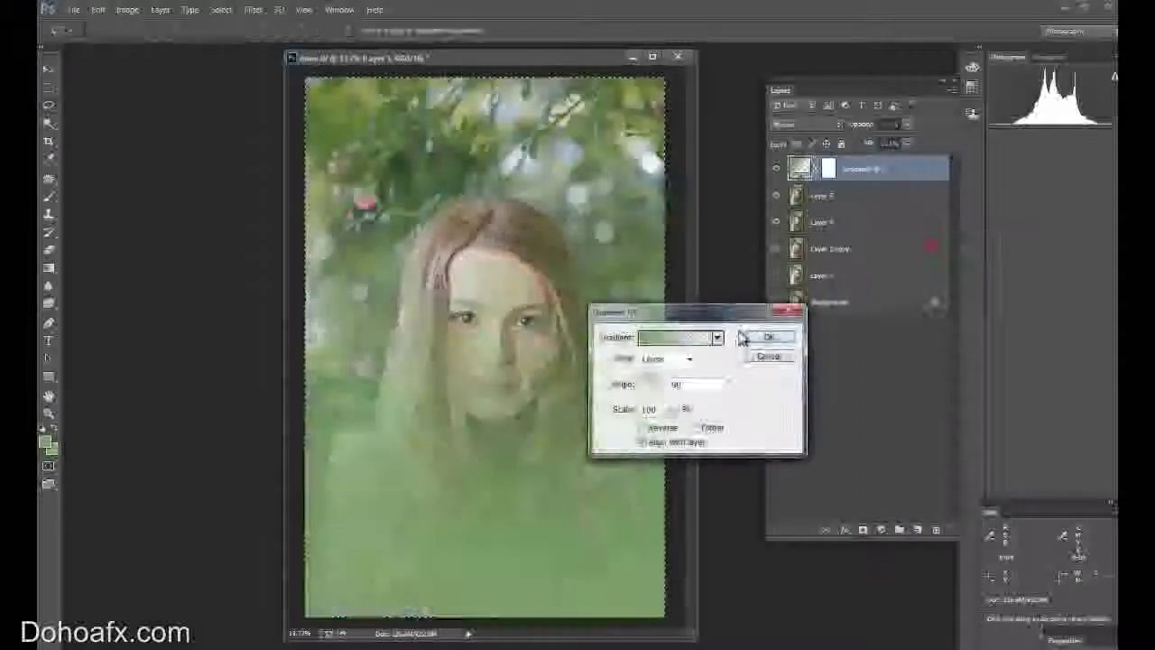
Step: Edit the fill's gradient and recolour its starting colour stop to a pale yellow
{"action": "left_click", "coordinate": [654, 344]}
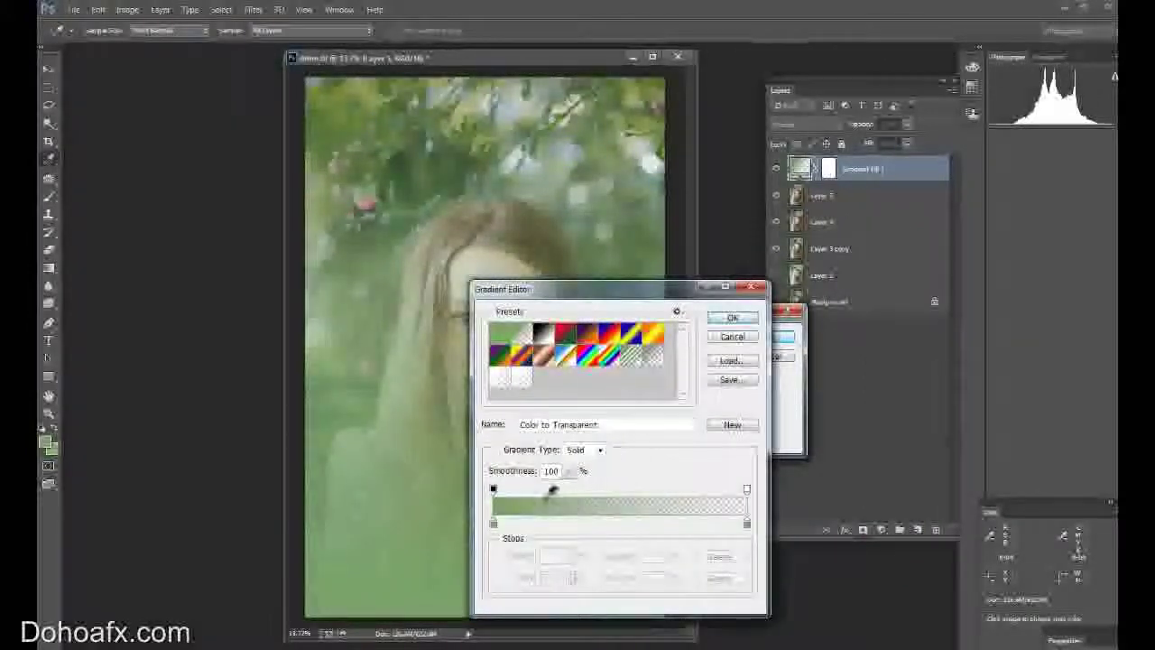
{"action": "left_click", "coordinate": [495, 524]}
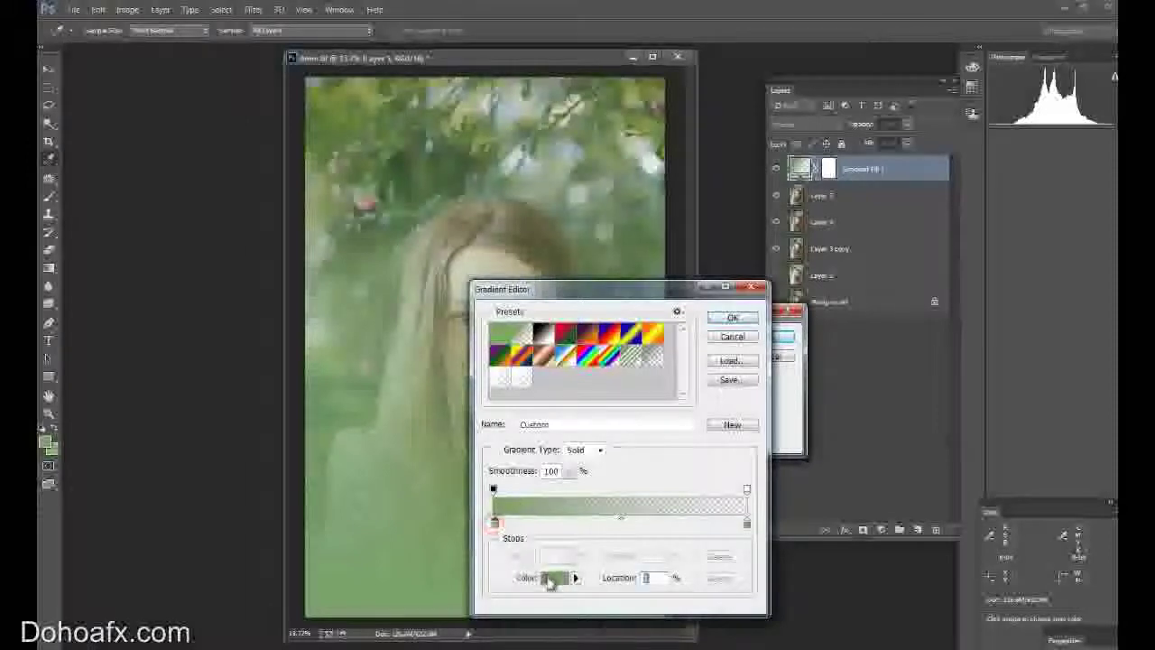
{"action": "left_click", "coordinate": [552, 577]}
{"action": "left_click", "coordinate": [805, 494]}
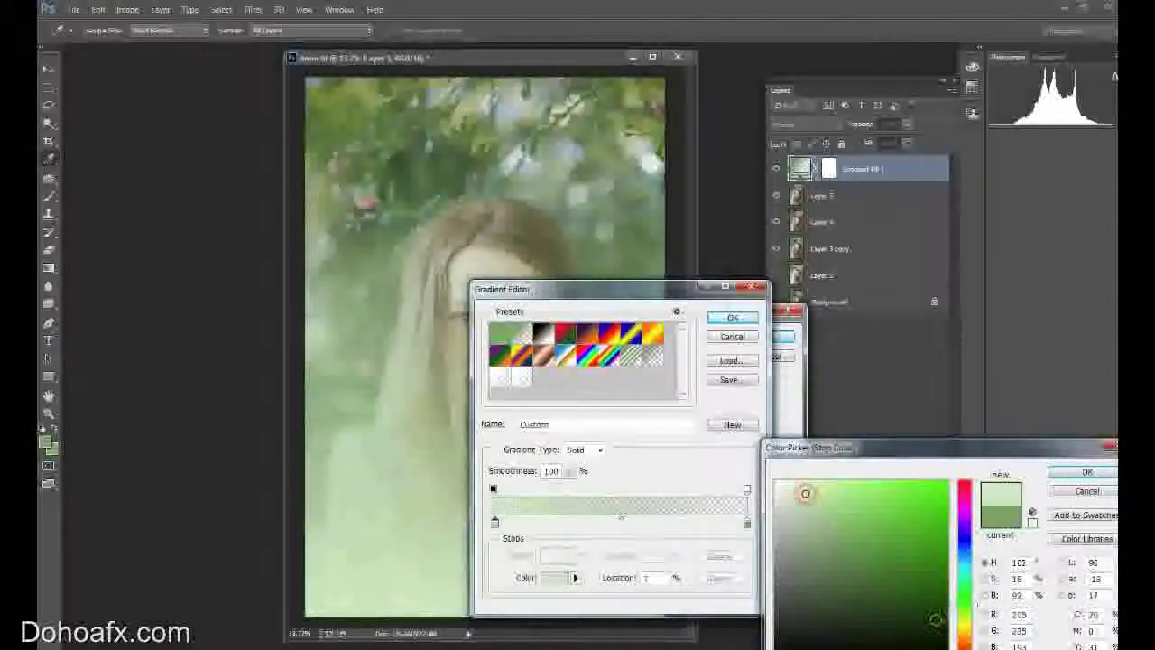
{"action": "left_click", "coordinate": [964, 626]}
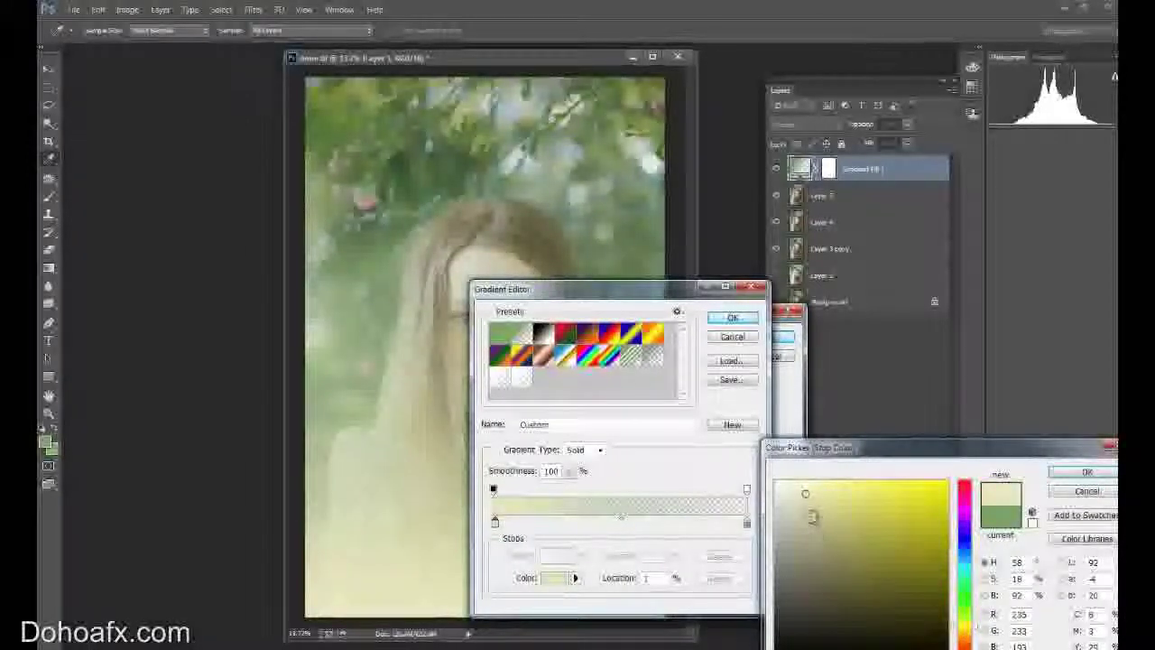
{"action": "mouse_move", "coordinate": [807, 492]}
{"action": "left_mouse_down"}
{"action": "mouse_move", "coordinate": [862, 506]}
{"action": "mouse_move", "coordinate": [815, 495]}
{"action": "left_mouse_up"}
{"action": "left_click", "coordinate": [1083, 472]}
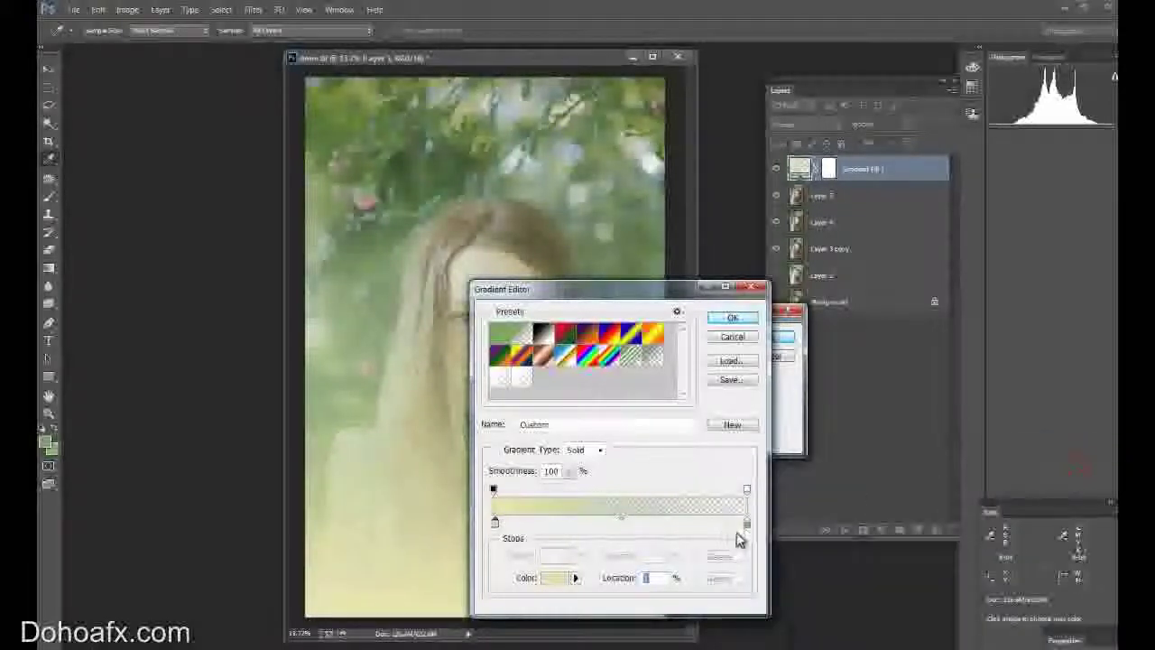
Step: Recolour the gradient's end colour stop to a pale warm beige and accept the edited gradient
{"action": "left_click", "coordinate": [748, 525]}
{"action": "left_click", "coordinate": [555, 578]}
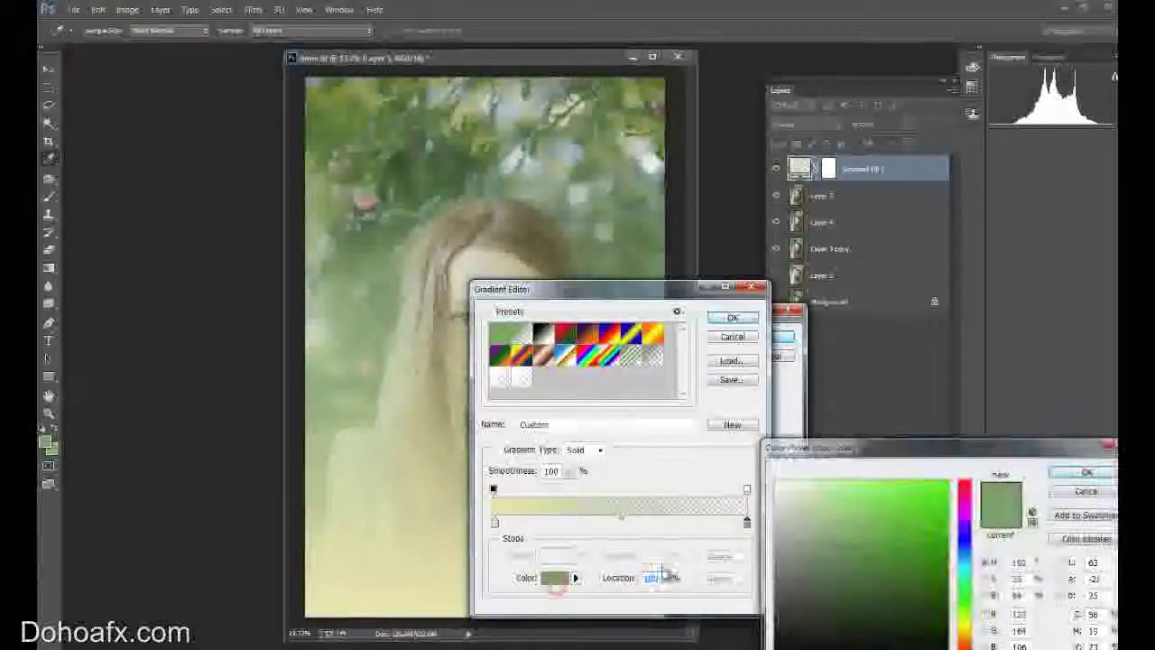
{"action": "left_click", "coordinate": [794, 499]}
{"action": "left_click", "coordinate": [956, 639]}
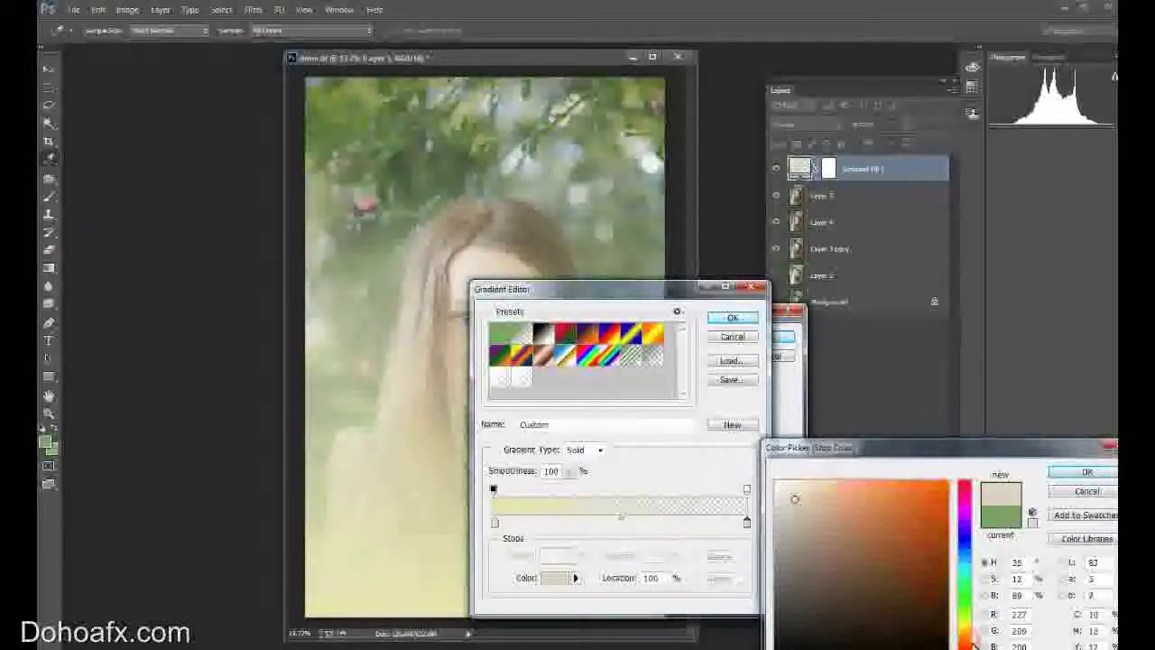
{"action": "left_click", "coordinate": [1067, 472]}
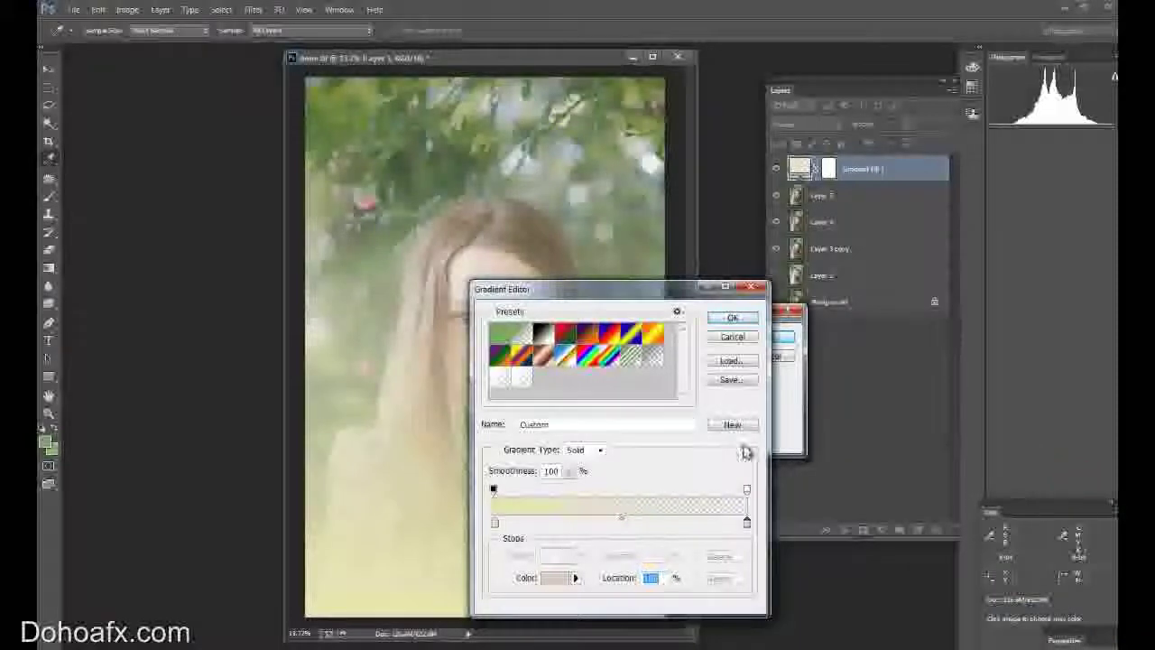
{"action": "left_click", "coordinate": [733, 316]}
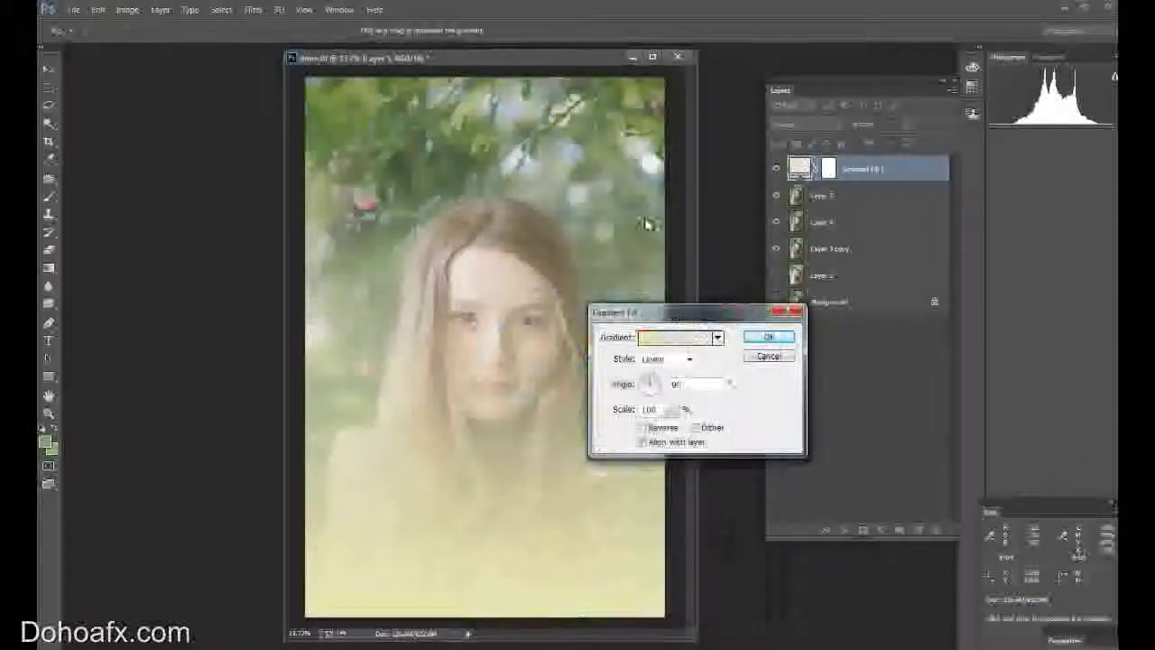
Step: Set the gradient fill's style to Radial, apply it, and move the glow off the face to the upper part of the portrait
{"action": "left_click", "coordinate": [661, 372]}
{"action": "left_click", "coordinate": [663, 382]}
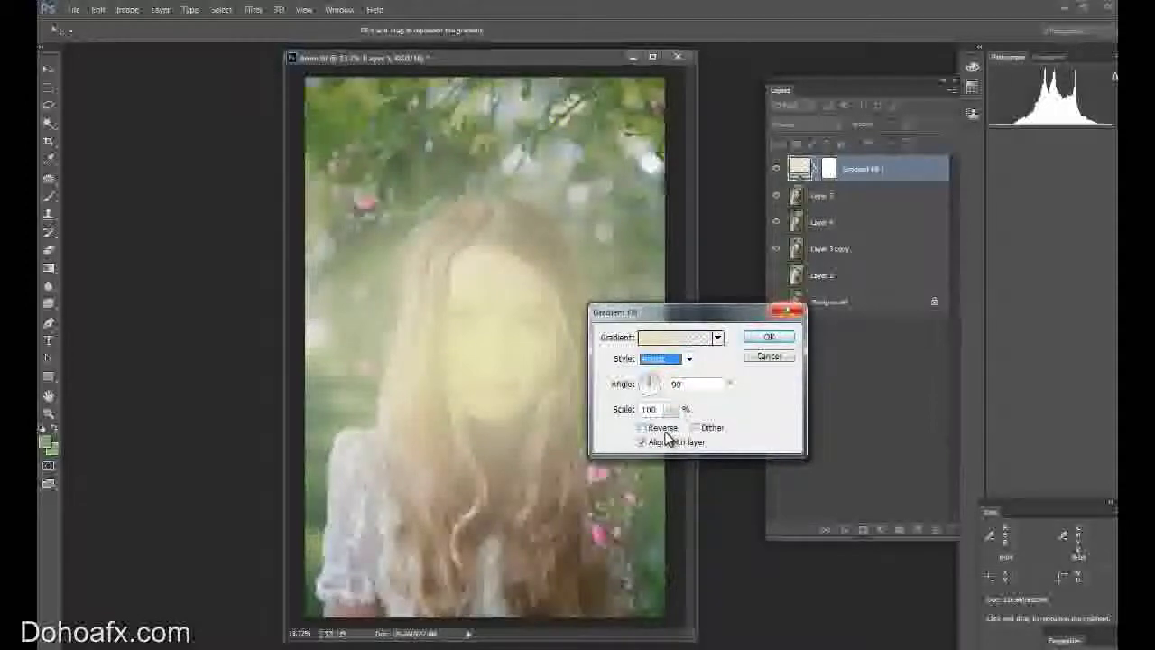
{"action": "left_click", "coordinate": [770, 340]}
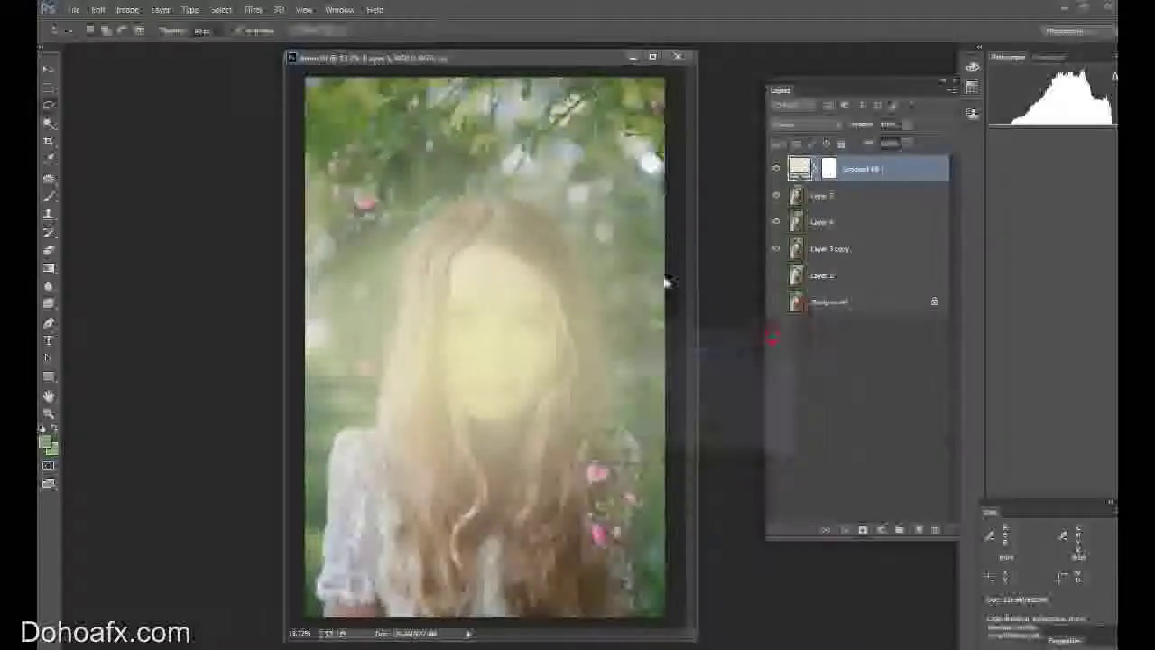
{"action": "left_click", "coordinate": [50, 71]}
{"action": "left_click_drag", "start_coordinate": [479, 356], "coordinate": [476, 176]}
{"action": "left_click_drag", "start_coordinate": [522, 384], "coordinate": [528, 460]}
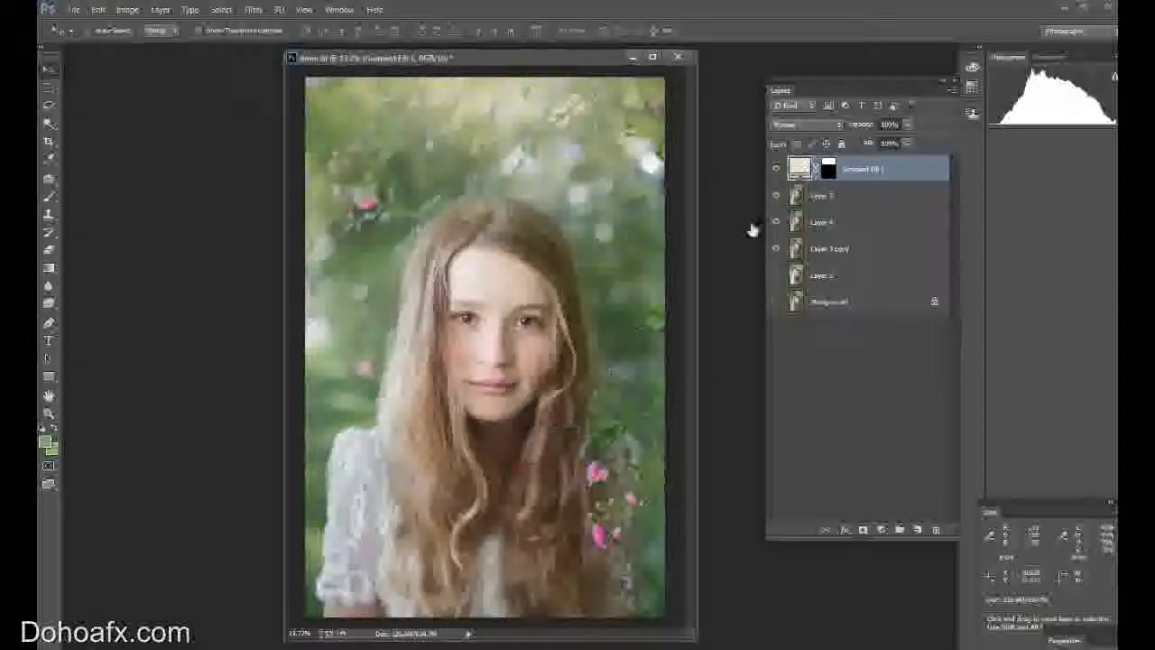
Step: Compare the portrait with and without the gradient fill, and fine-tune the glow's position over the upper greenery
{"action": "left_click", "coordinate": [777, 171]}
{"action": "left_click", "coordinate": [776, 171]}
{"action": "left_click", "coordinate": [776, 171]}
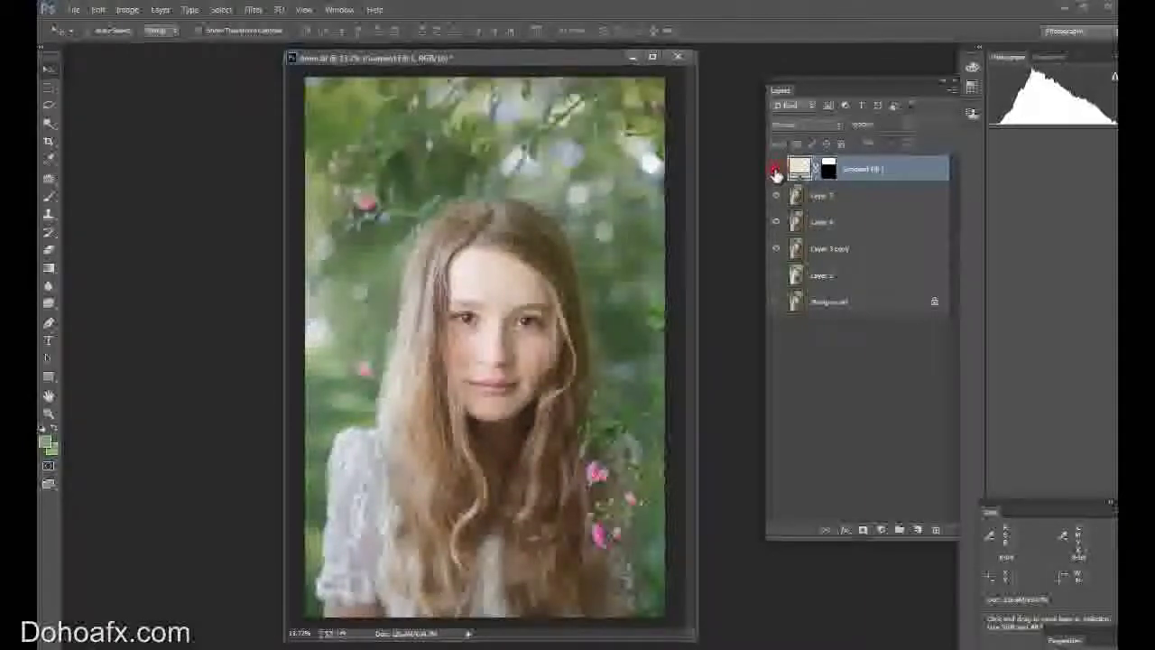
{"action": "left_click", "coordinate": [775, 172]}
{"action": "left_click_drag", "start_coordinate": [595, 224], "coordinate": [581, 325]}
{"action": "left_click_drag", "start_coordinate": [573, 433], "coordinate": [572, 404]}
{"action": "left_click_drag", "start_coordinate": [557, 457], "coordinate": [558, 439]}
Step: Ready the Brush with default colours on the gradient fill's mask, and lower the layer's opacity to 54%
{"action": "key", "text": "e"}
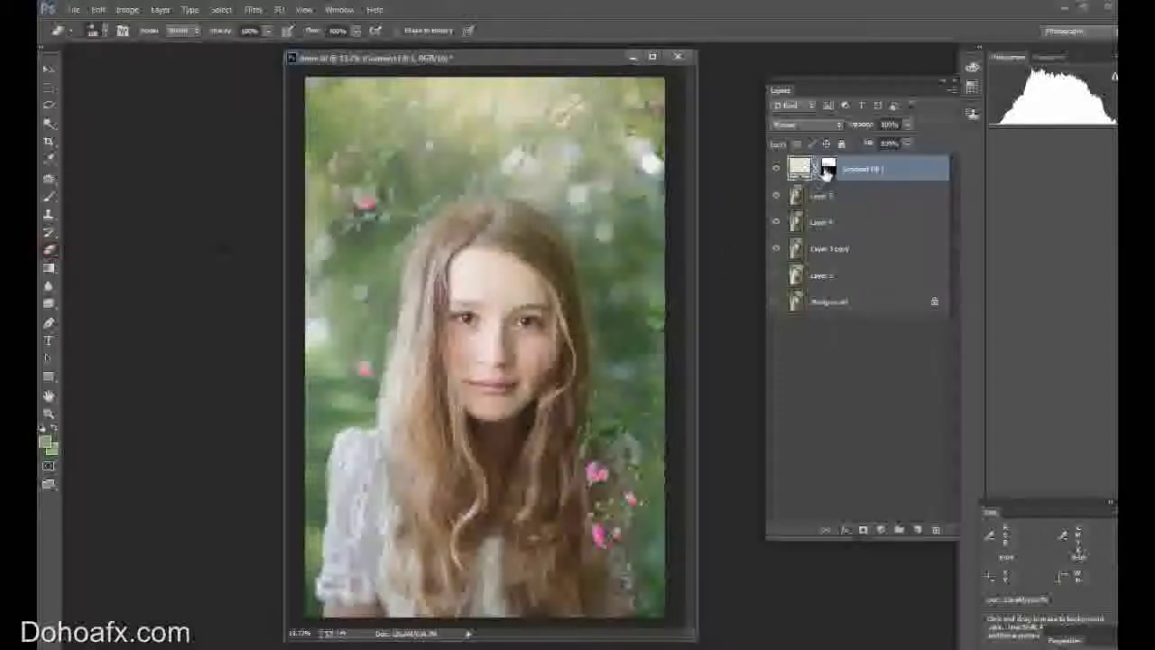
{"action": "left_click", "coordinate": [827, 174]}
{"action": "key", "text": "d"}
{"action": "left_click", "coordinate": [49, 196]}
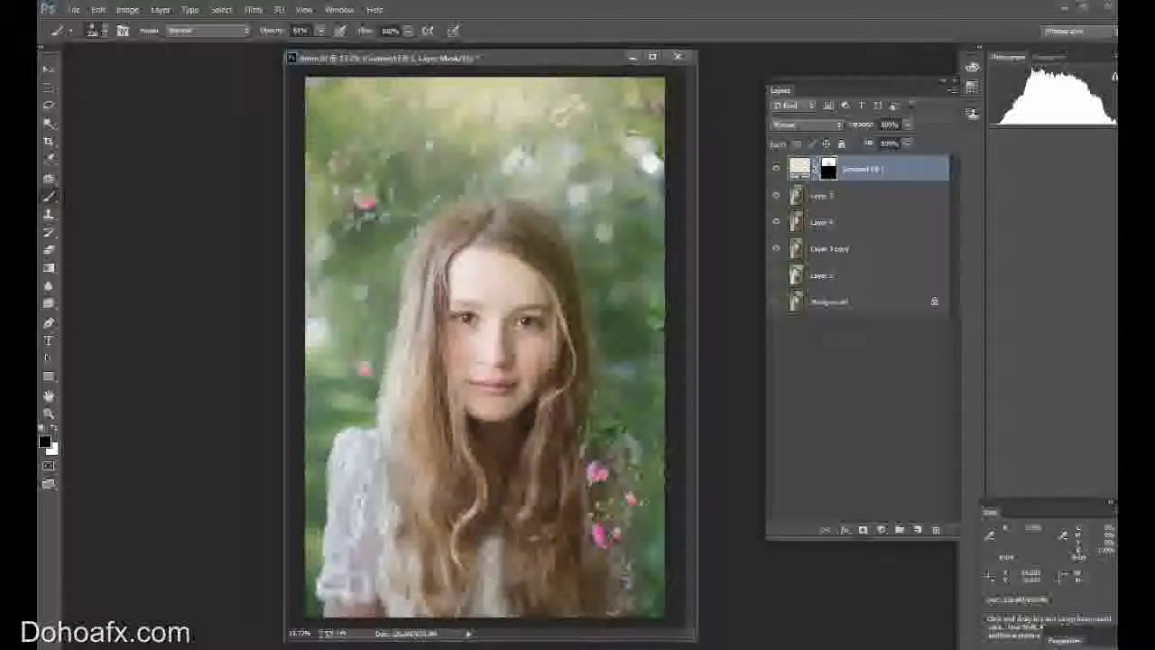
{"action": "left_click", "coordinate": [907, 125]}
{"action": "left_click_drag", "start_coordinate": [902, 143], "coordinate": [875, 139]}
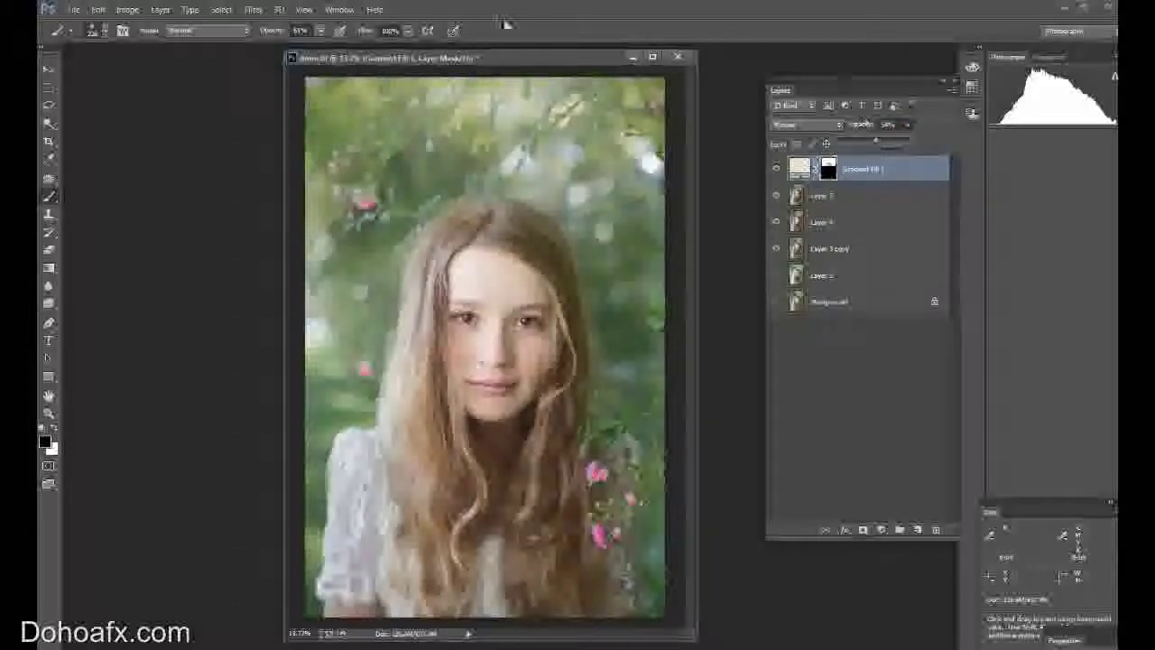
{"action": "left_click_drag", "start_coordinate": [437, 63], "coordinate": [442, 60]}
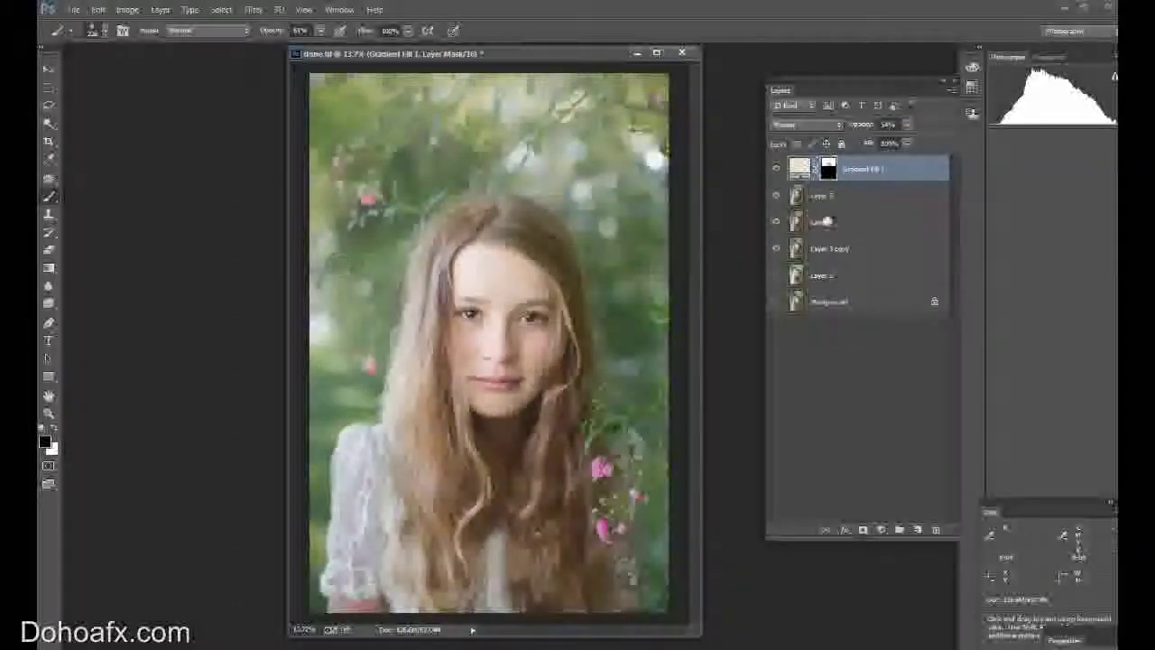
Step: Lasso the greenery beside the white sleeve on the portrait layer below the gradient, and shift its midtones slightly toward yellow with Color Balance
{"action": "left_click", "coordinate": [819, 195]}
{"action": "key", "text": "l"}
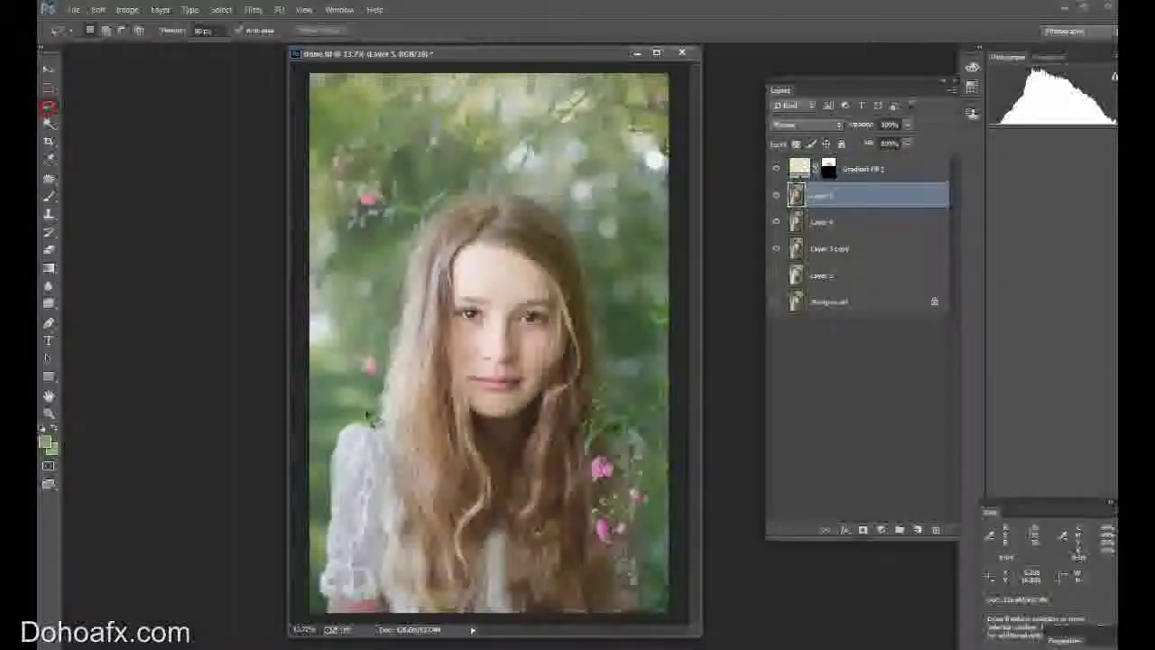
{"action": "mouse_move", "coordinate": [380, 417]}
{"action": "left_mouse_down"}
{"action": "mouse_move", "coordinate": [262, 490]}
{"action": "mouse_move", "coordinate": [287, 622]}
{"action": "left_mouse_up"}
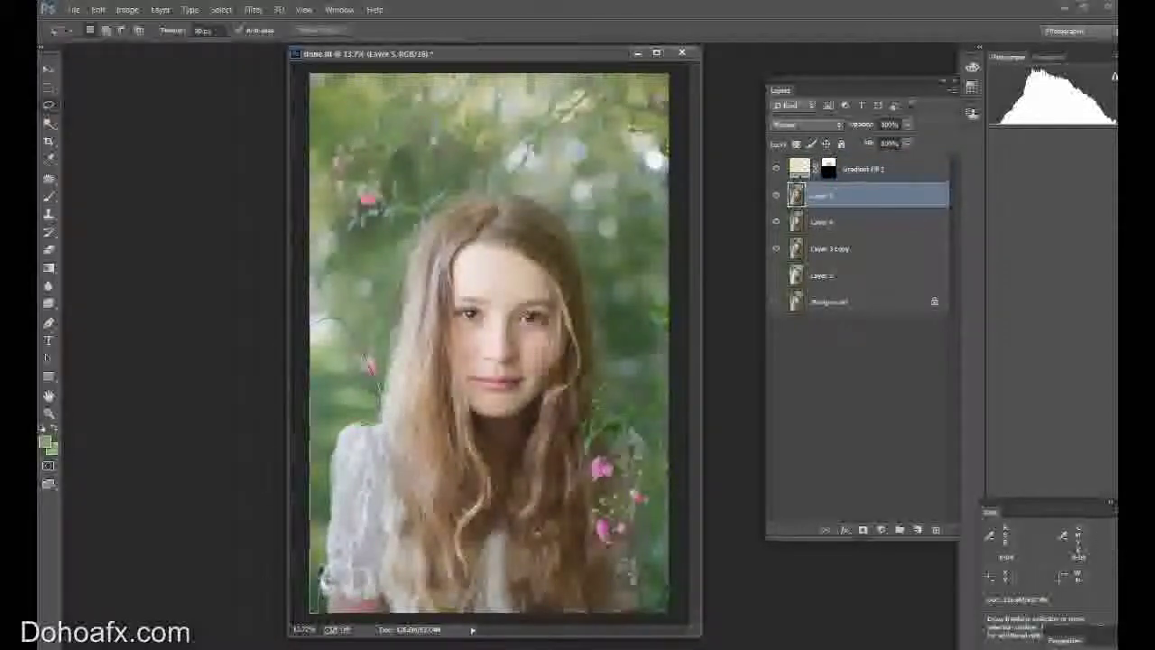
{"action": "left_click_drag", "start_coordinate": [323, 576], "coordinate": [352, 426]}
{"action": "left_click", "coordinate": [107, 9]}
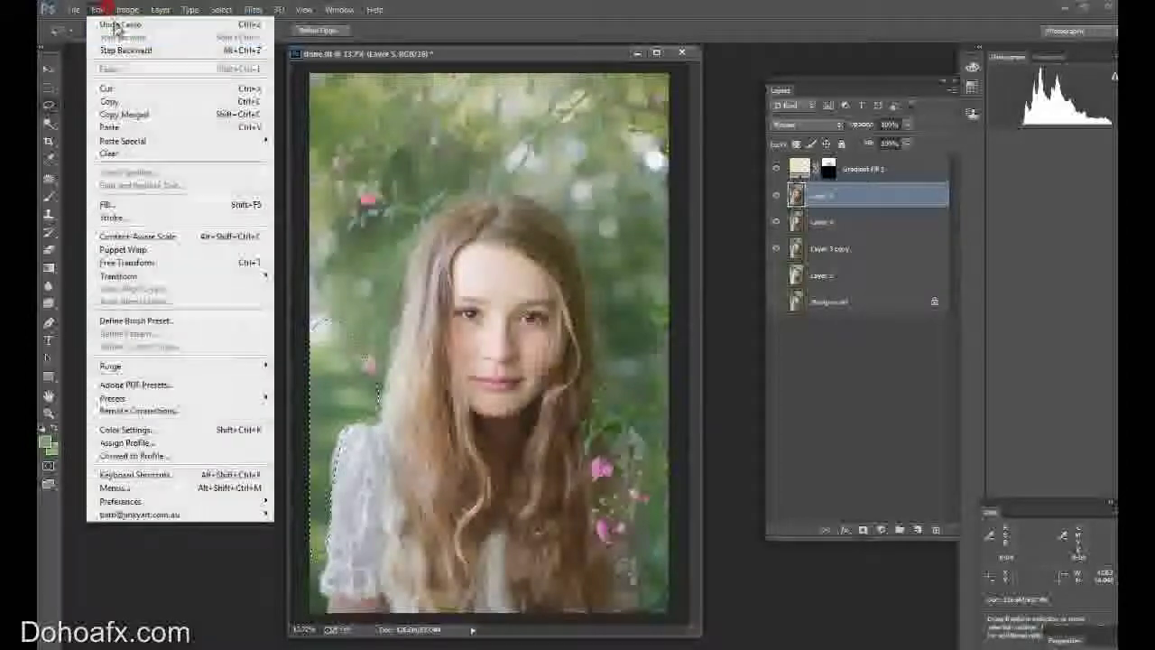
{"action": "mouse_move", "coordinate": [128, 9]}
{"action": "mouse_move", "coordinate": [147, 43]}
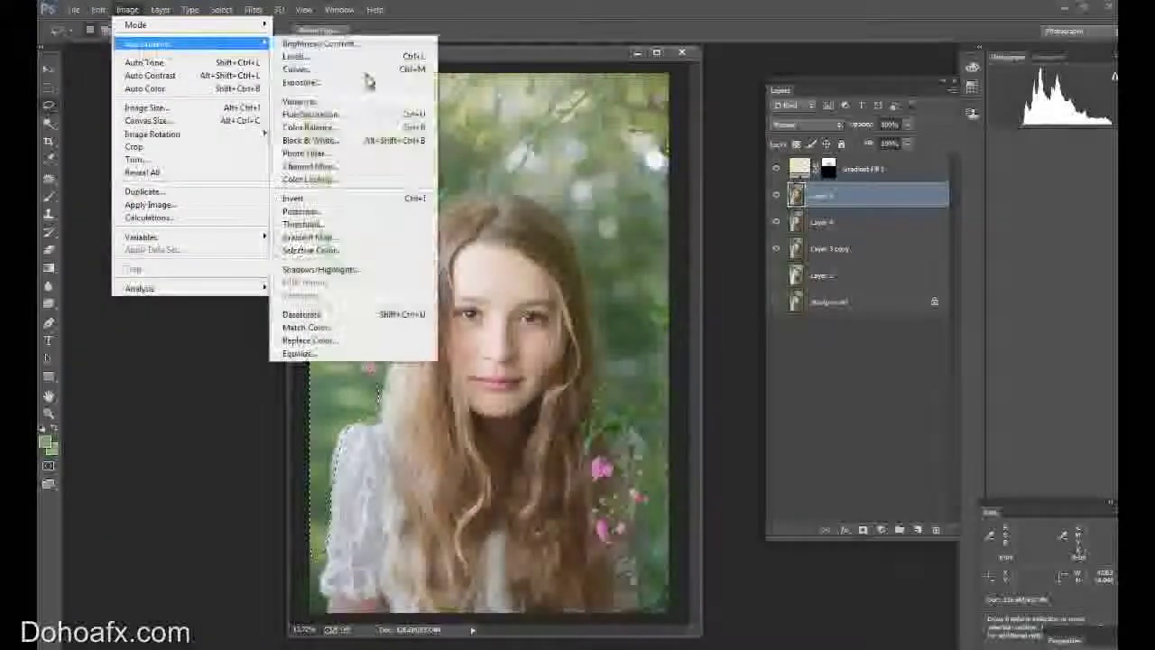
{"action": "left_click", "coordinate": [377, 129]}
{"action": "left_click_drag", "start_coordinate": [754, 434], "coordinate": [748, 437]}
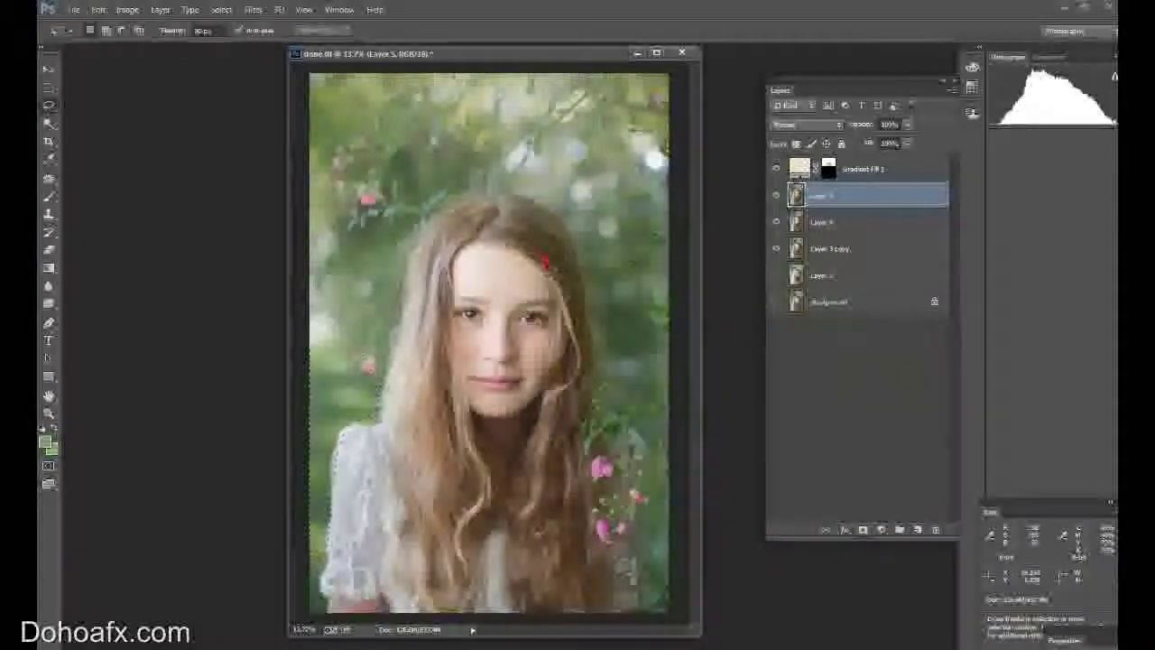
Step: Lasso the greenery along the flower side of the hair and fine-tune its yellow-blue midtone balance with Color Balance
{"action": "mouse_move", "coordinate": [623, 194]}
{"action": "left_mouse_down"}
{"action": "mouse_move", "coordinate": [644, 223]}
{"action": "mouse_move", "coordinate": [614, 406]}
{"action": "mouse_move", "coordinate": [751, 236]}
{"action": "mouse_move", "coordinate": [740, 226]}
{"action": "left_mouse_up"}
{"action": "left_click", "coordinate": [127, 9]}
{"action": "mouse_move", "coordinate": [130, 43]}
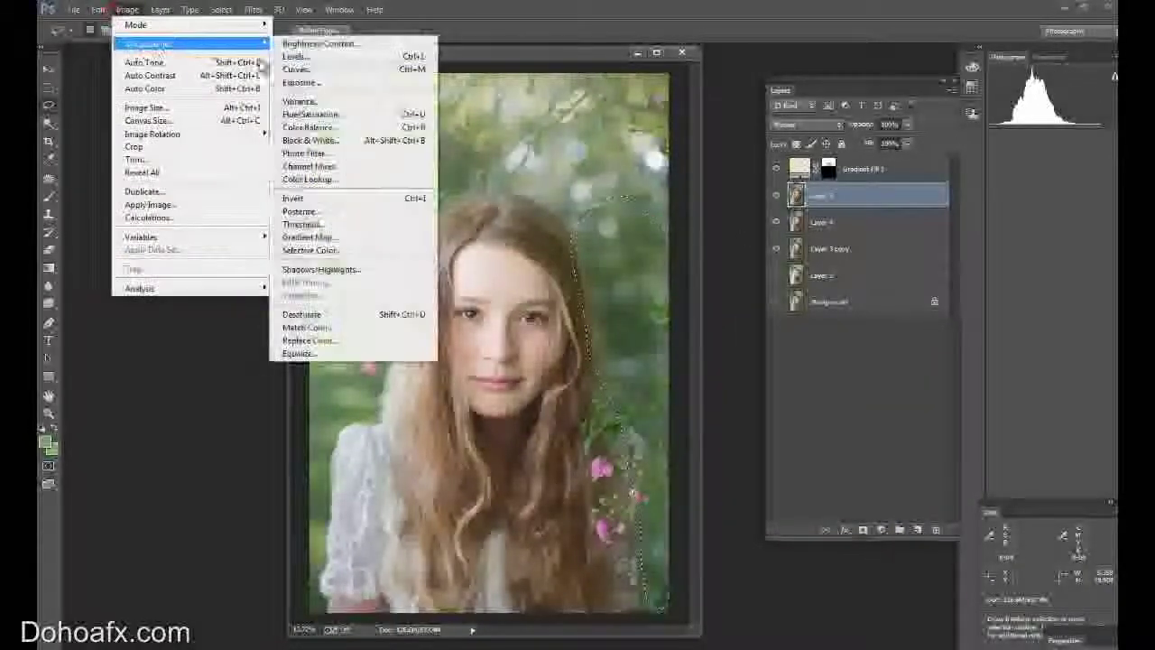
{"action": "left_click", "coordinate": [303, 127]}
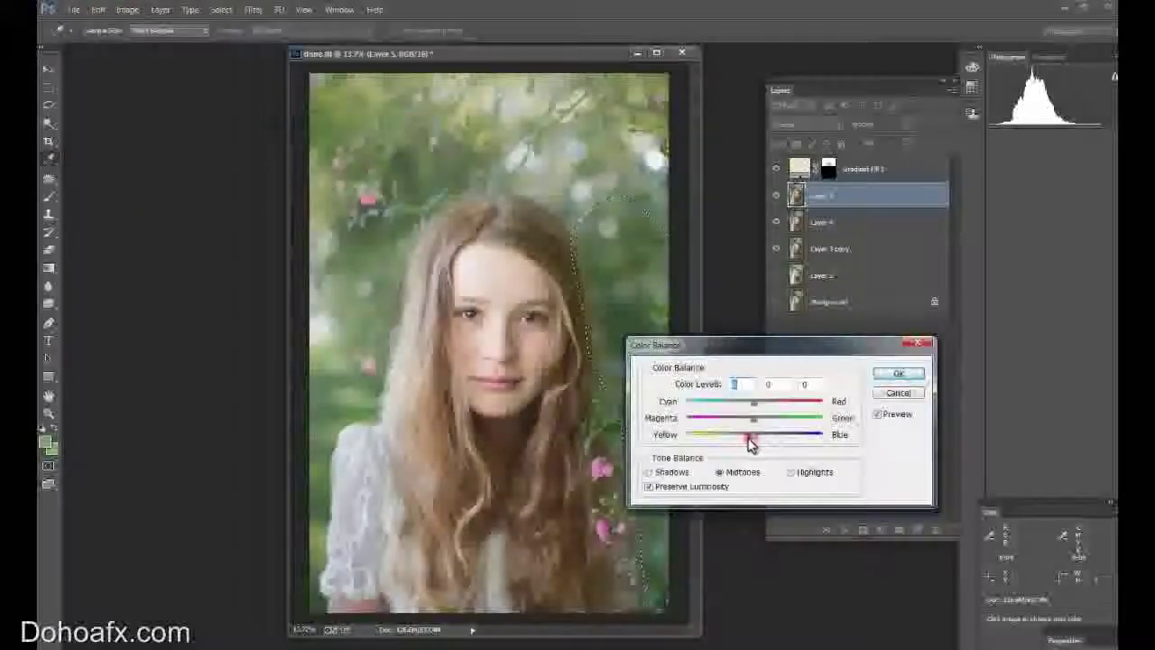
{"action": "left_click_drag", "start_coordinate": [749, 440], "coordinate": [754, 440]}
{"action": "left_click", "coordinate": [898, 372]}
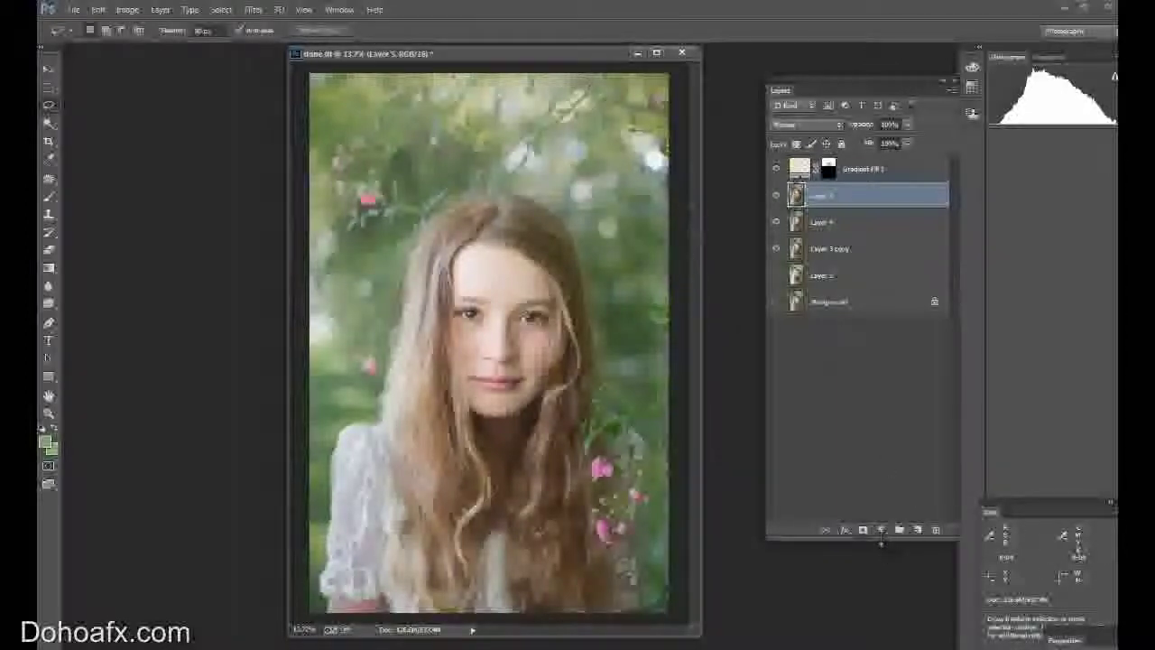
Step: Add a Hue/Saturation adjustment layer above the gradient fill and raise the saturation to about +12
{"action": "left_click", "coordinate": [881, 531]}
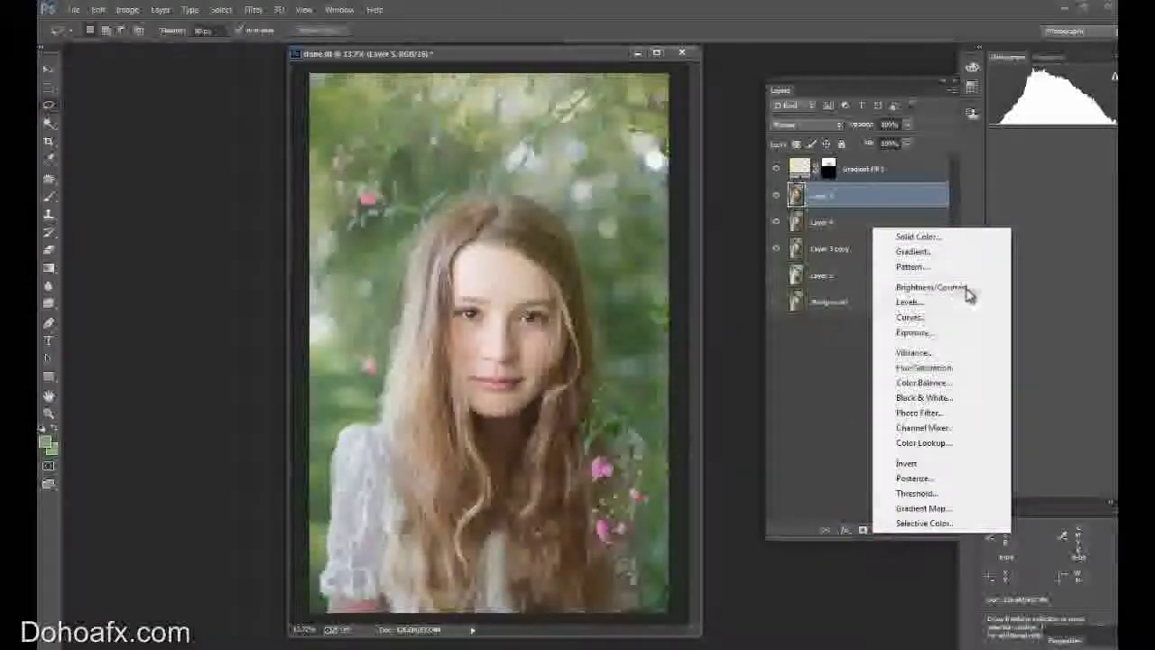
{"action": "left_click", "coordinate": [947, 367]}
{"action": "left_click_drag", "start_coordinate": [871, 195], "coordinate": [869, 166]}
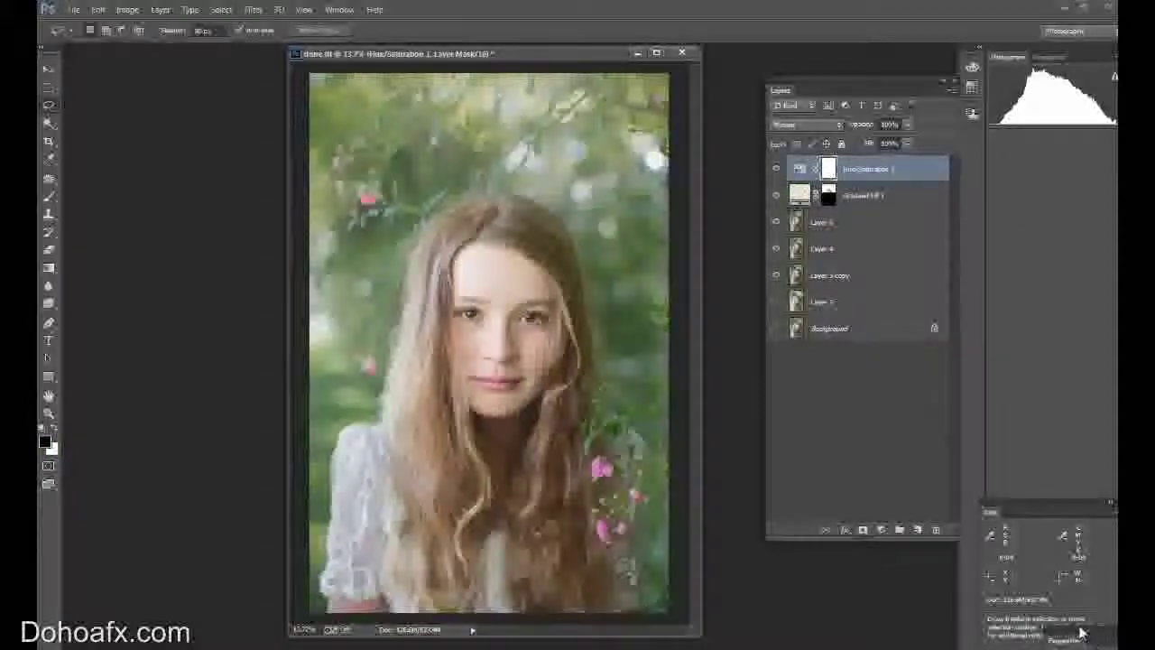
{"action": "left_click_drag", "start_coordinate": [1081, 632], "coordinate": [607, 311]}
{"action": "left_click", "coordinate": [637, 452]}
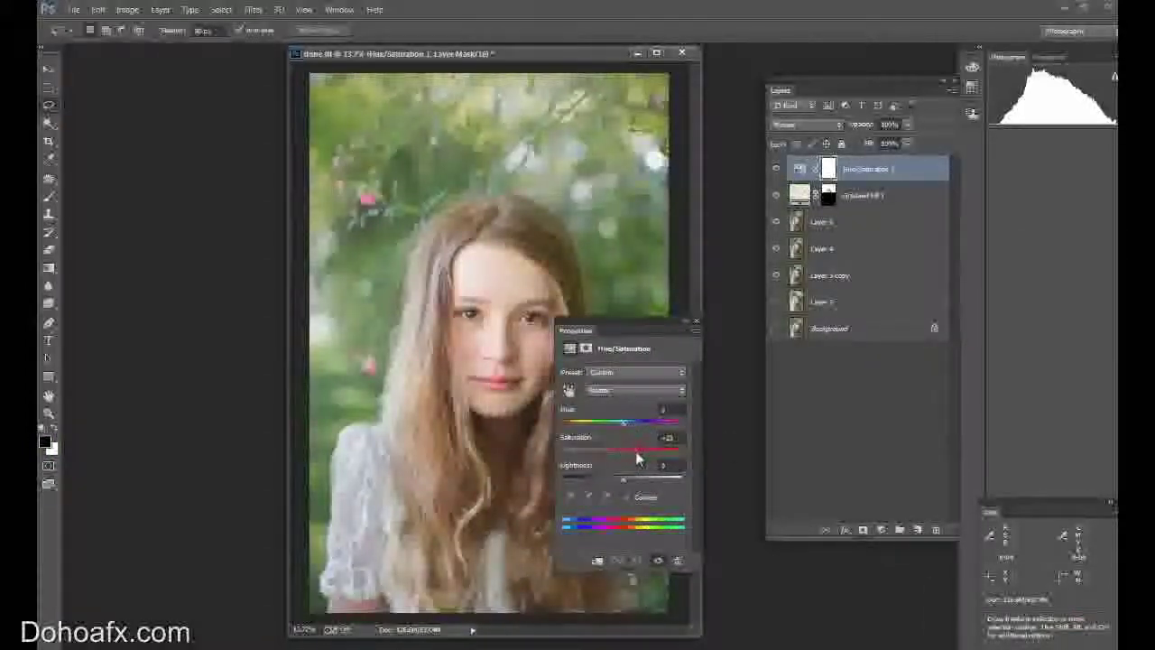
{"action": "left_click_drag", "start_coordinate": [638, 459], "coordinate": [635, 458]}
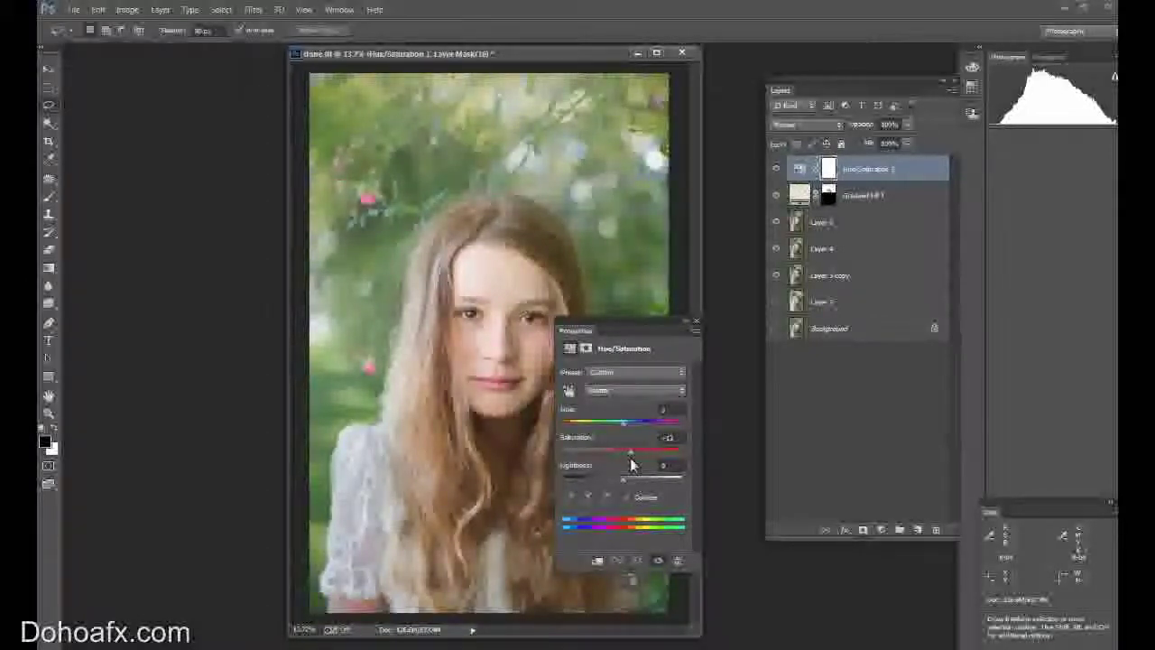
{"action": "left_click_drag", "start_coordinate": [578, 331], "coordinate": [810, 512]}
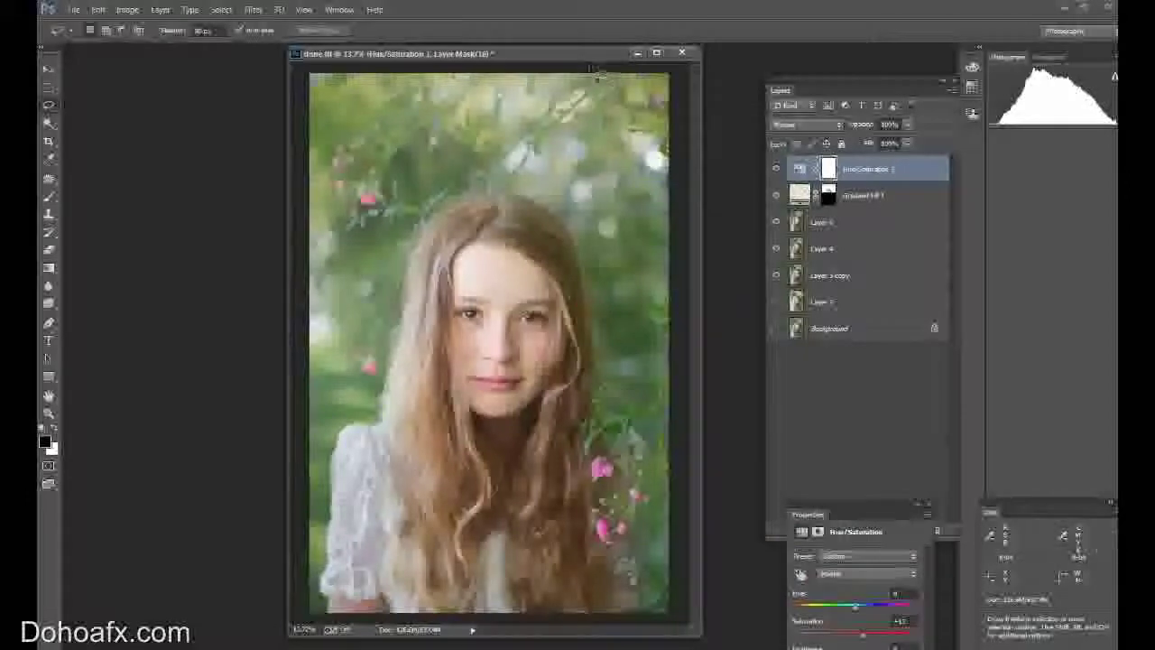
{"action": "left_click_drag", "start_coordinate": [577, 55], "coordinate": [514, 72]}
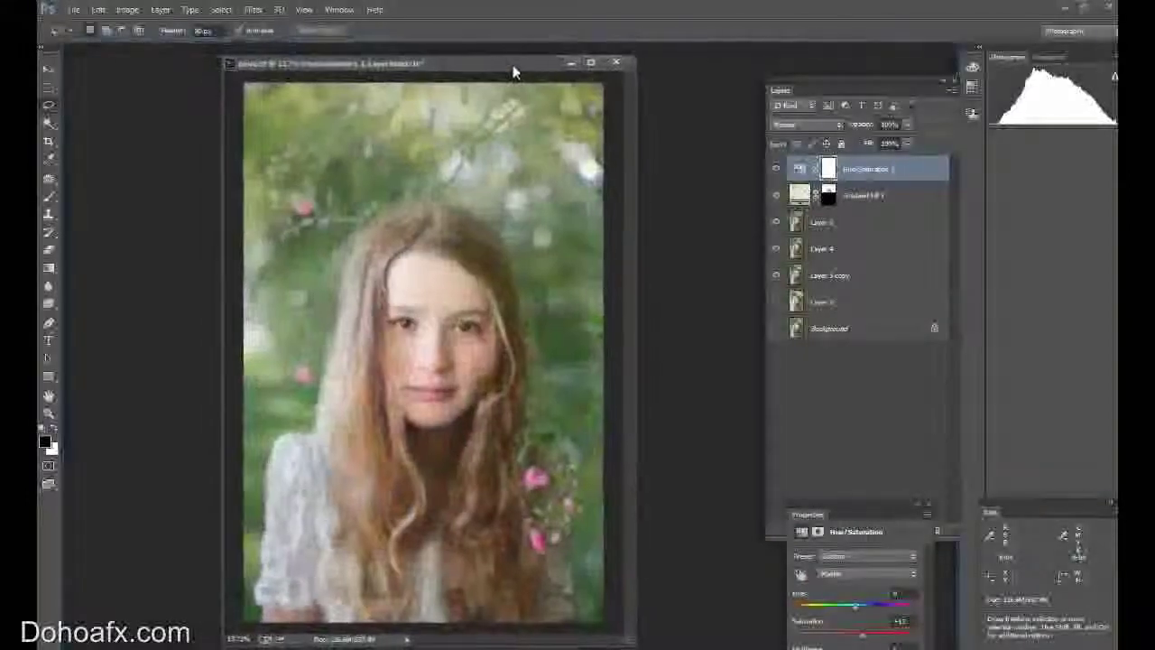
Step: Duplicate the Layer 3 copy layer
{"action": "left_click", "coordinate": [839, 276]}
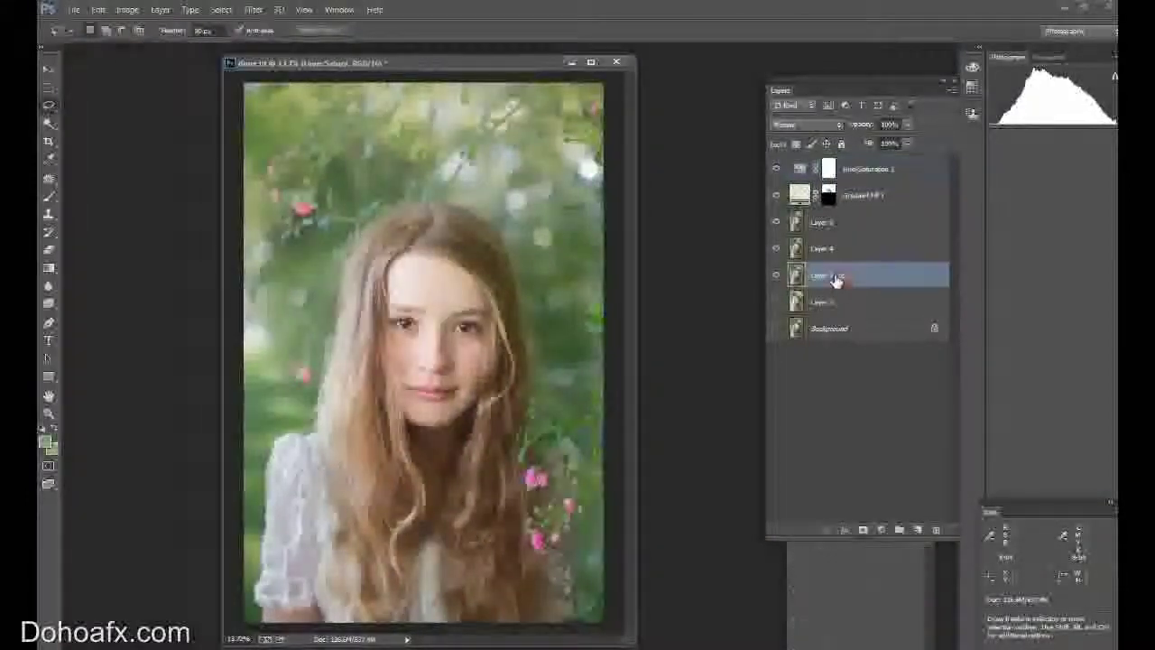
{"action": "right_click", "coordinate": [836, 271]}
{"action": "left_click", "coordinate": [829, 281]}
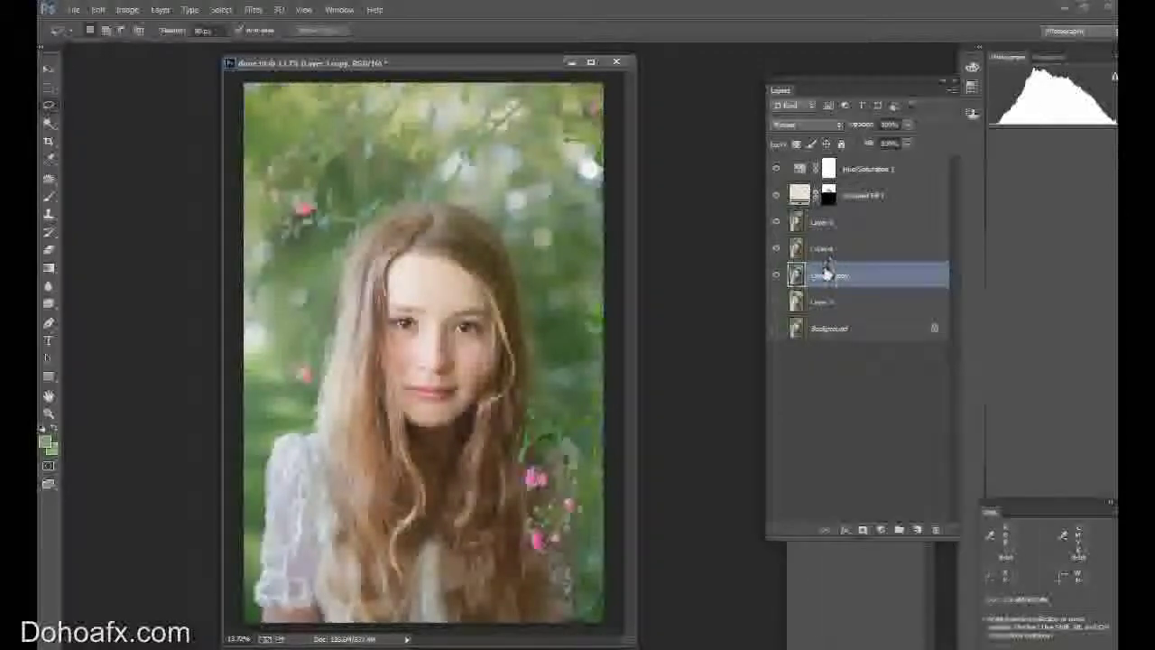
{"action": "right_click", "coordinate": [841, 274]}
{"action": "left_click", "coordinate": [915, 157]}
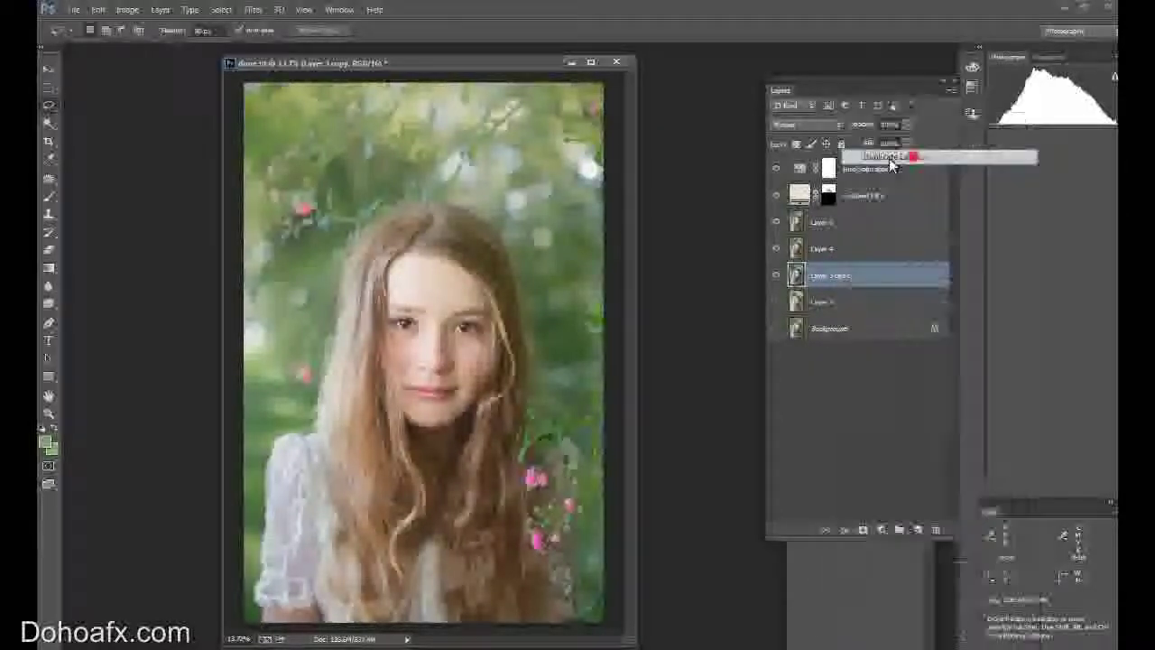
{"action": "left_click", "coordinate": [812, 254]}
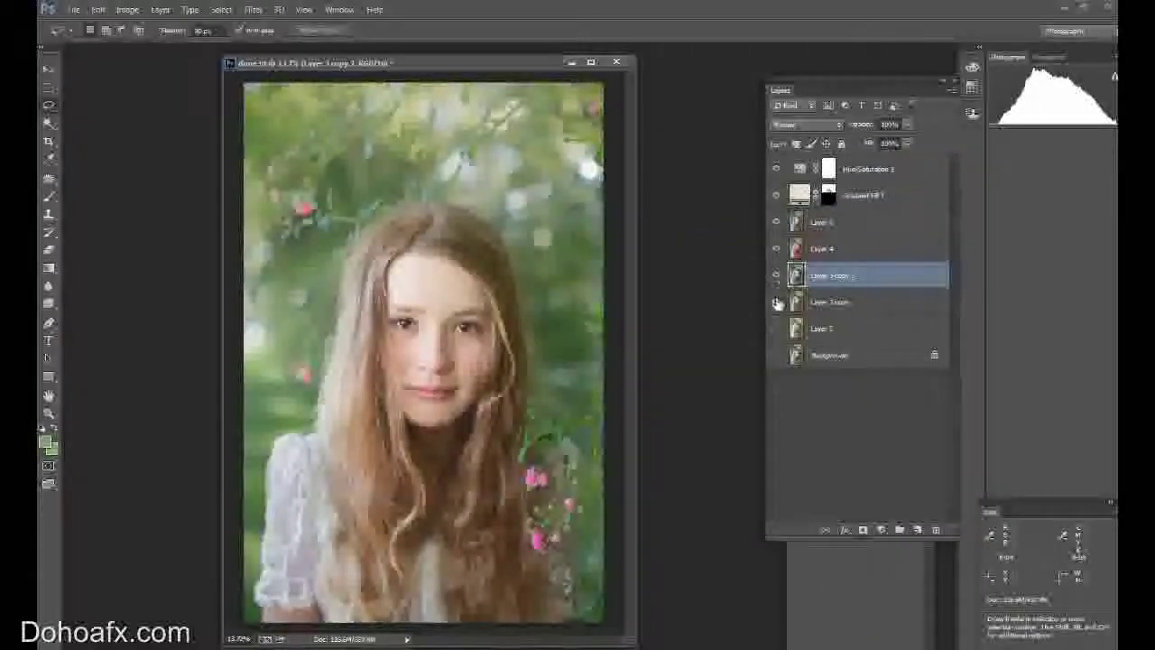
Step: Hide the Layer 3 copy layer and merge all layers from its duplicate up to the Hue/Saturation adjustment into one
{"action": "left_click", "coordinate": [776, 301]}
{"action": "left_click", "coordinate": [841, 169], "text": "shift"}
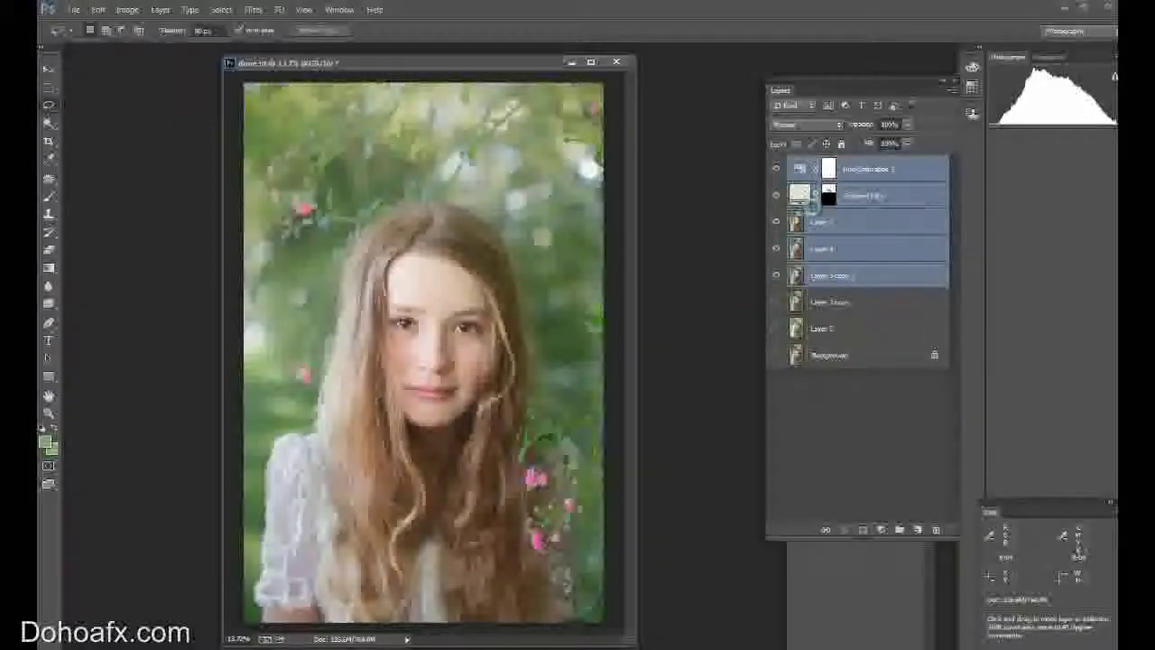
{"action": "key", "text": "ctrl+e"}
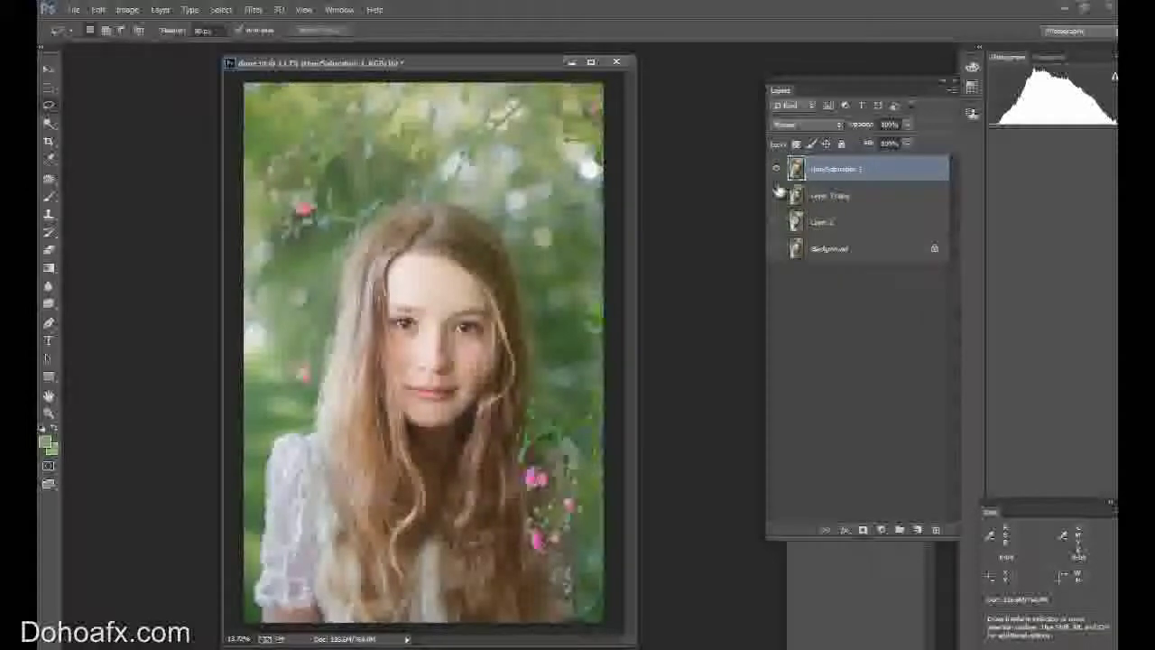
Step: Show the two portrait layers directly beneath the merged layer and compare the image with and without the merged retouch
{"action": "left_click", "coordinate": [776, 193]}
{"action": "left_click", "coordinate": [774, 219]}
{"action": "left_click", "coordinate": [777, 170]}
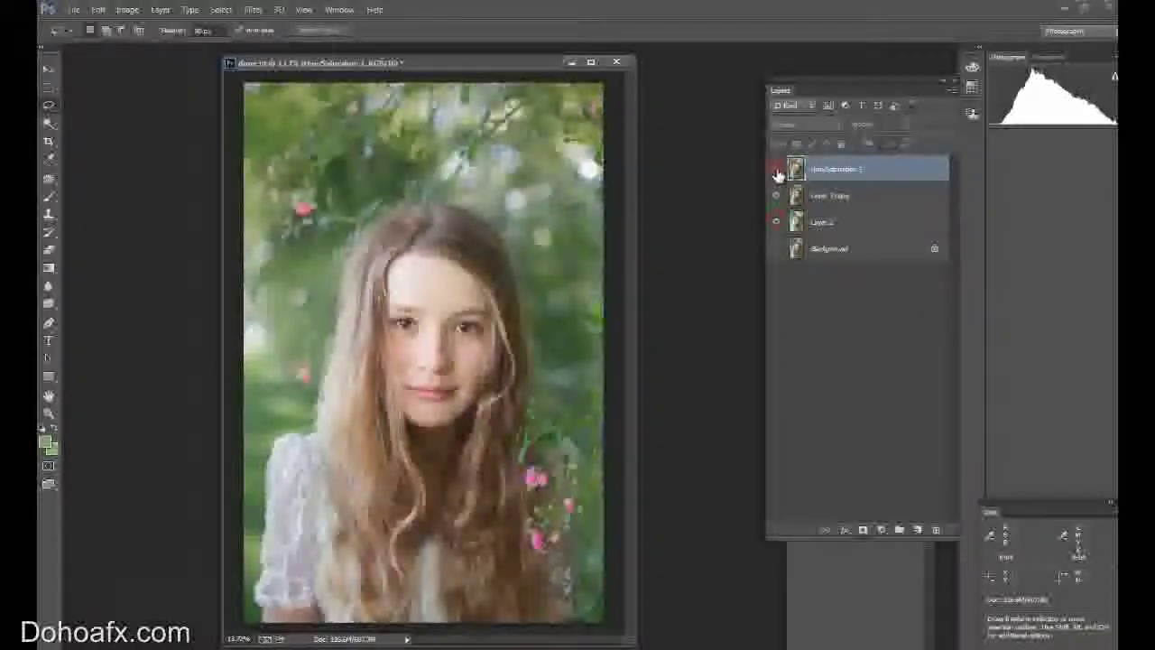
{"action": "left_click", "coordinate": [778, 171]}
{"action": "left_click", "coordinate": [778, 171]}
{"action": "left_click", "coordinate": [777, 171]}
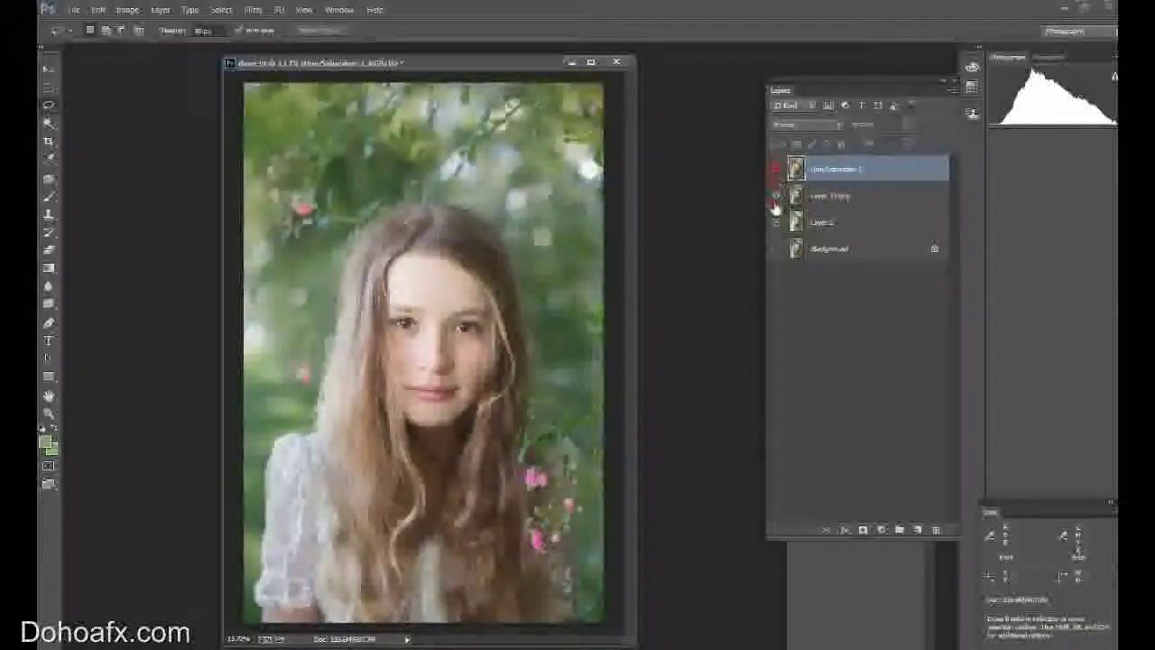
Step: Hide the Layer 3 copy layer and compare the merged retouch with the earlier portrait layer just above the background
{"action": "left_click", "coordinate": [776, 195]}
{"action": "left_click", "coordinate": [778, 177]}
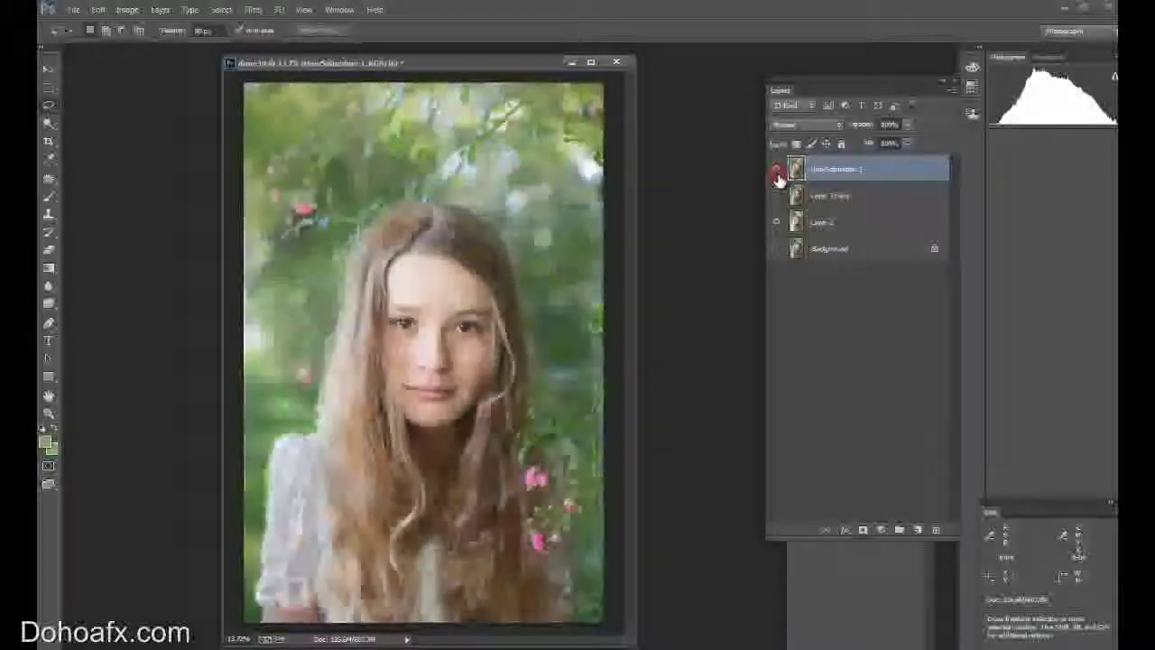
{"action": "left_click", "coordinate": [778, 176]}
{"action": "left_click", "coordinate": [778, 177]}
{"action": "left_click", "coordinate": [778, 177]}
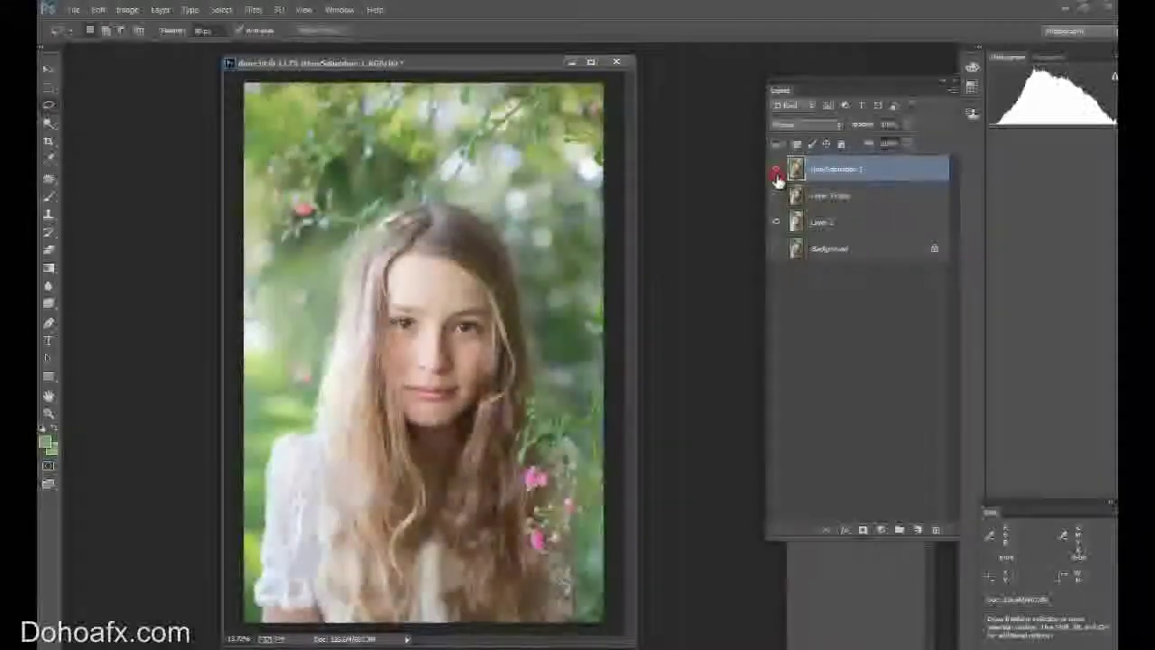
{"action": "left_click", "coordinate": [778, 176]}
{"action": "left_click", "coordinate": [778, 177]}
{"action": "left_click", "coordinate": [778, 177]}
{"action": "left_click", "coordinate": [778, 177]}
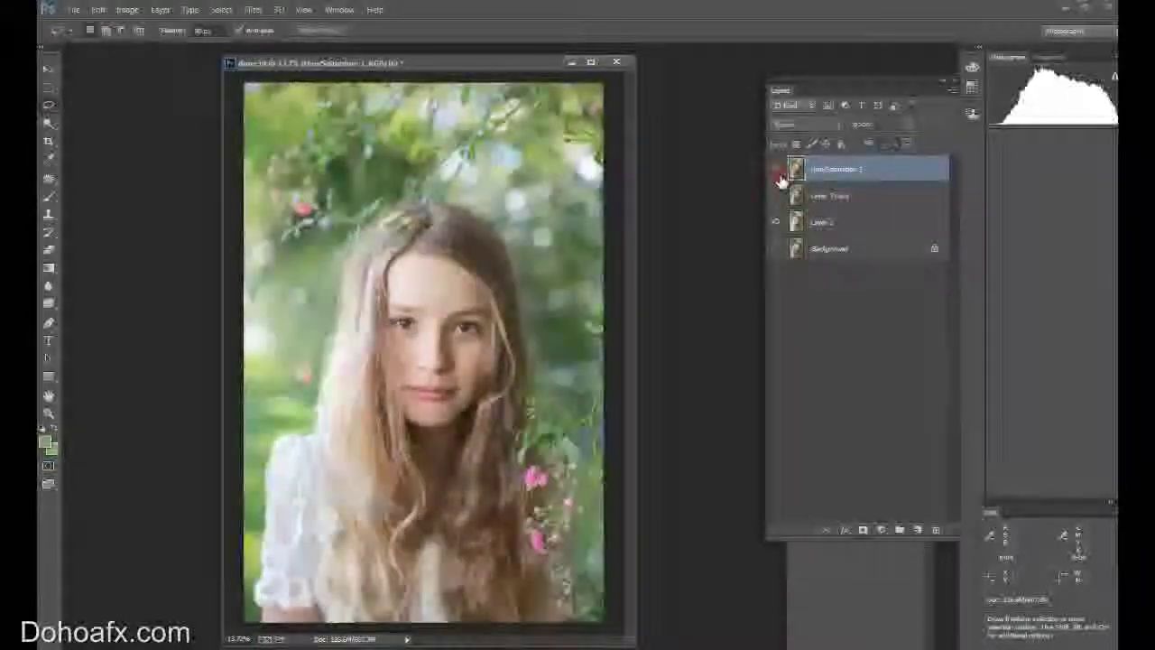
{"action": "left_click", "coordinate": [778, 177]}
{"action": "left_click", "coordinate": [778, 177]}
{"action": "left_click", "coordinate": [778, 177]}
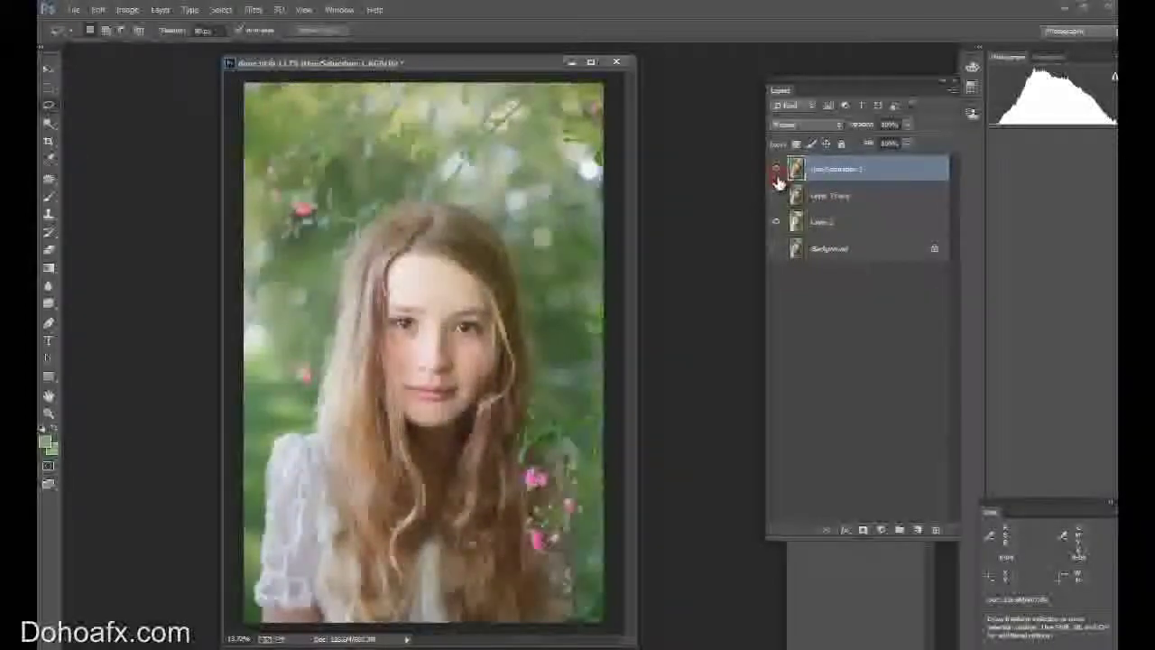
{"action": "left_click", "coordinate": [776, 173]}
{"action": "left_click", "coordinate": [777, 173]}
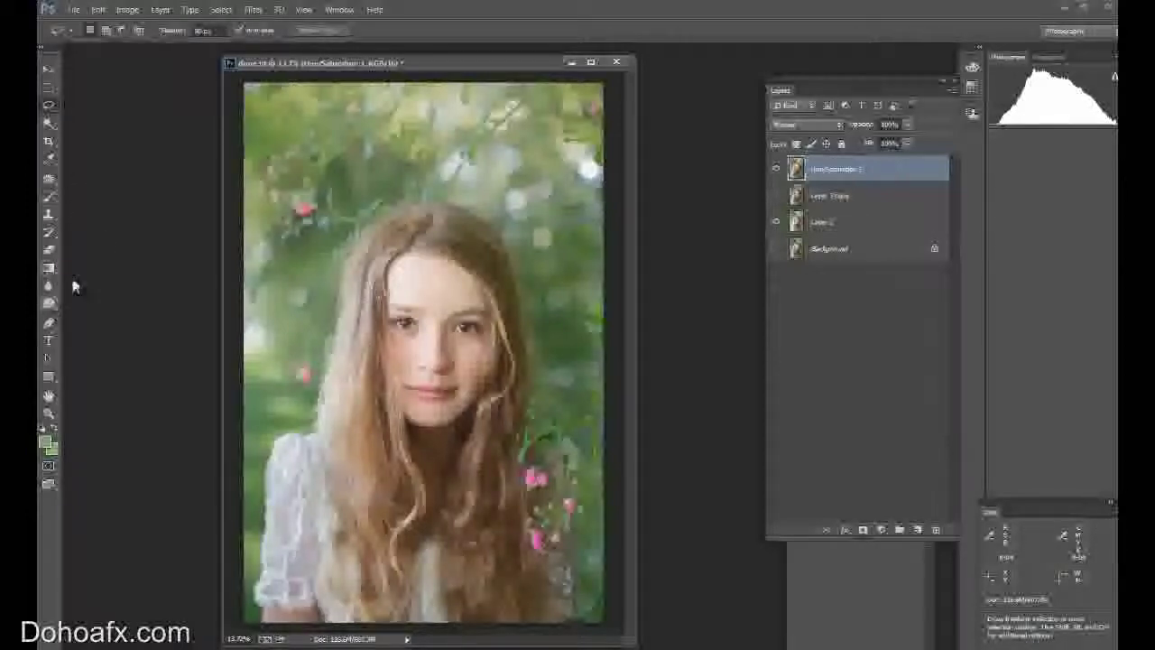
Step: Duplicate the merged Hue/Saturation layer
{"action": "key", "text": "v"}
{"action": "key", "text": "ctrl+j"}
{"action": "key", "text": "l"}
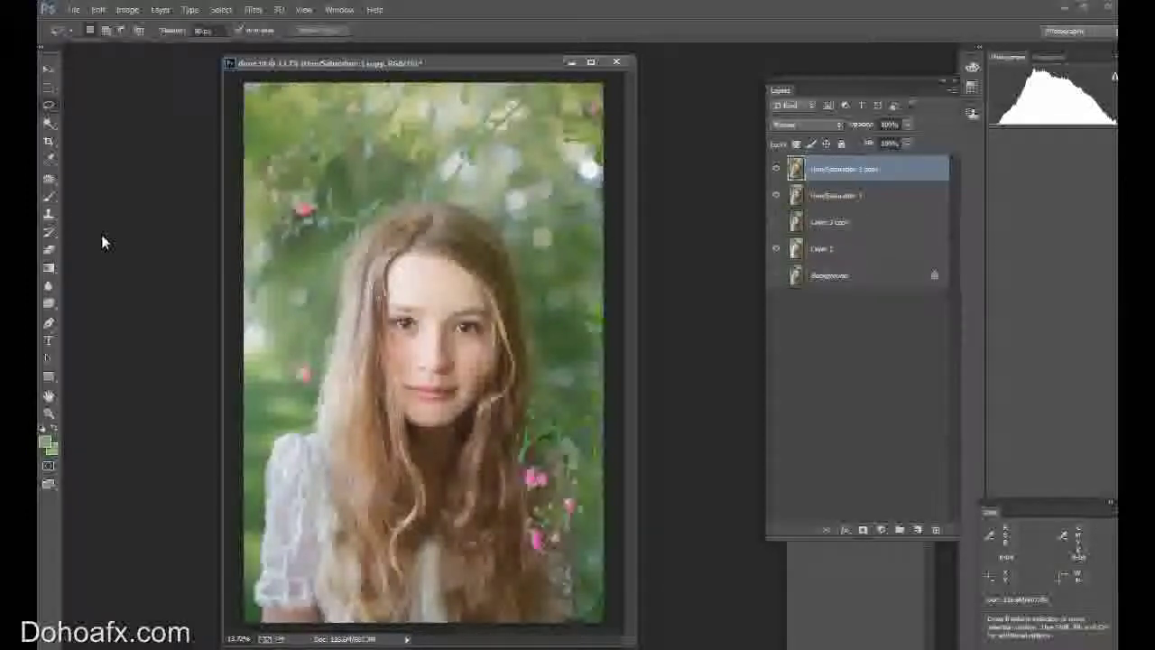
Step: Lighten the hair strands around the face on the duplicated layer with soft Dodge tool strokes at a reduced exposure
{"action": "mouse_move", "coordinate": [49, 312]}
{"action": "left_mouse_down"}
{"action": "mouse_move", "coordinate": [90, 314]}
{"action": "mouse_move", "coordinate": [90, 299]}
{"action": "left_mouse_up"}
{"action": "left_click", "coordinate": [93, 32]}
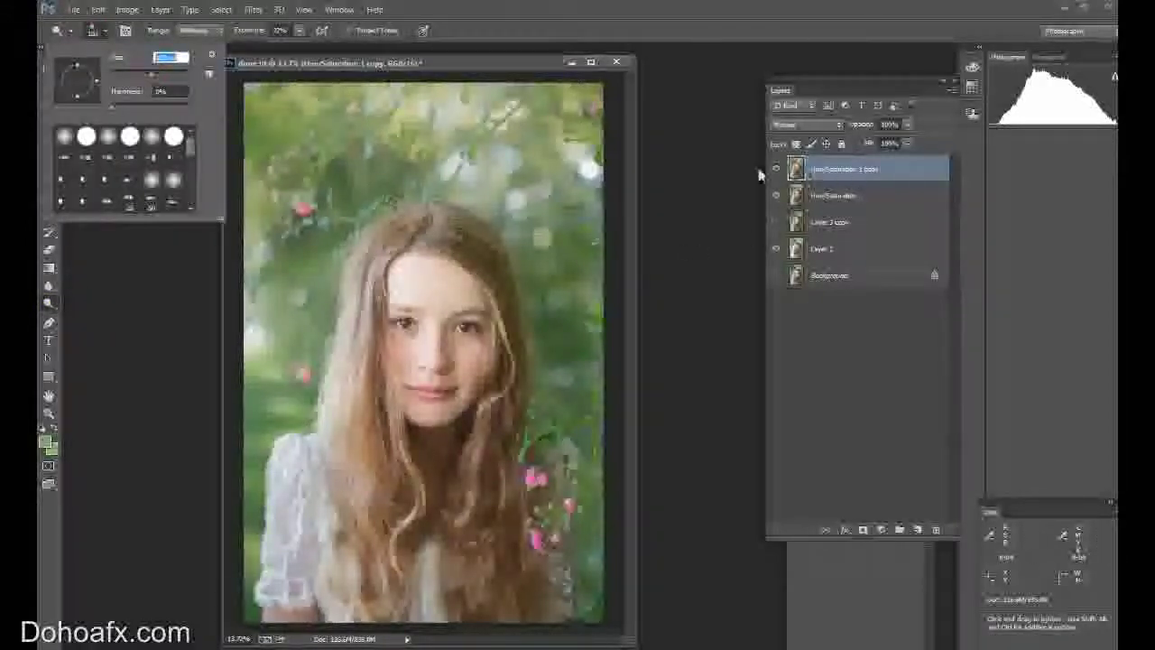
{"action": "left_click", "coordinate": [378, 288]}
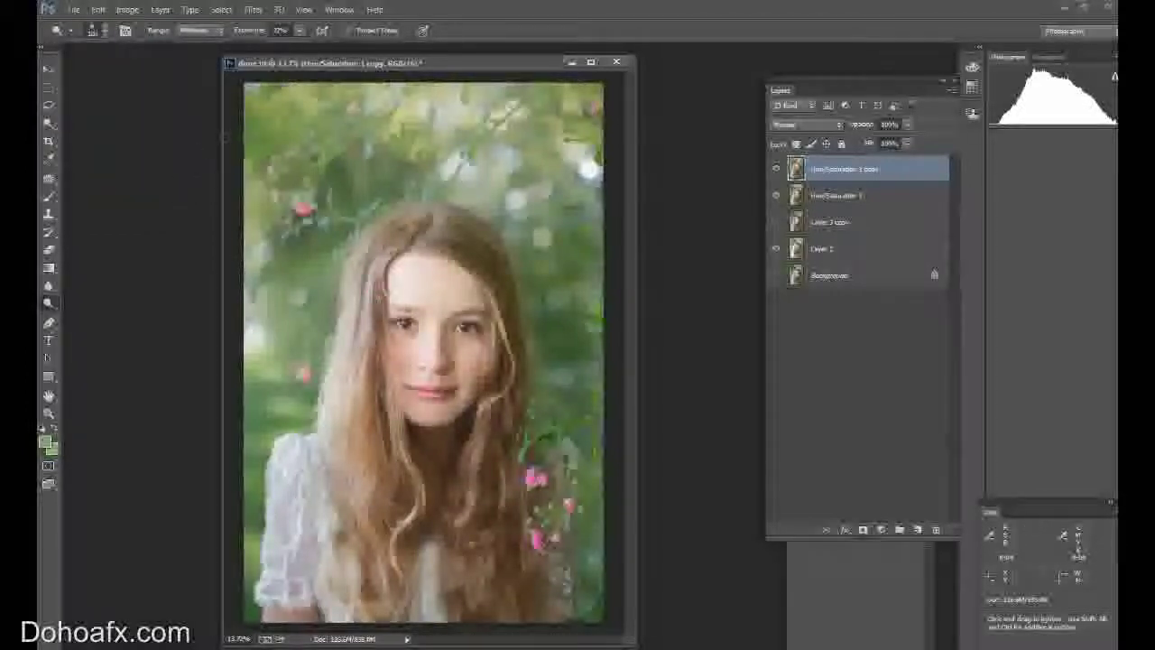
{"action": "left_click", "coordinate": [300, 30]}
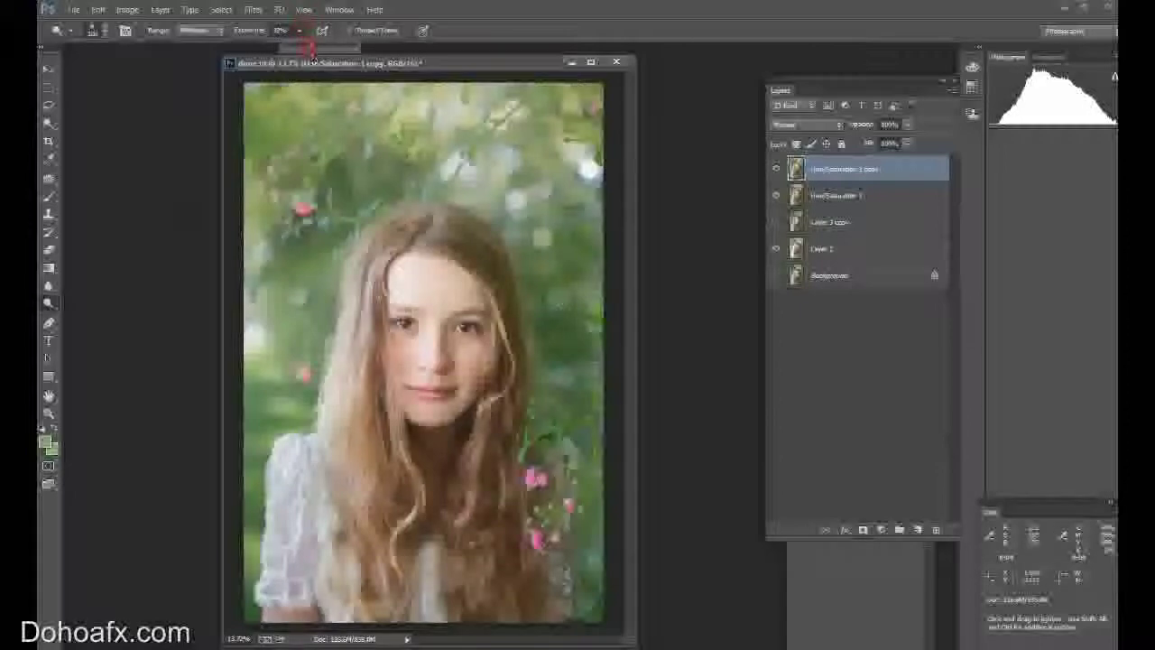
{"action": "left_click", "coordinate": [466, 241]}
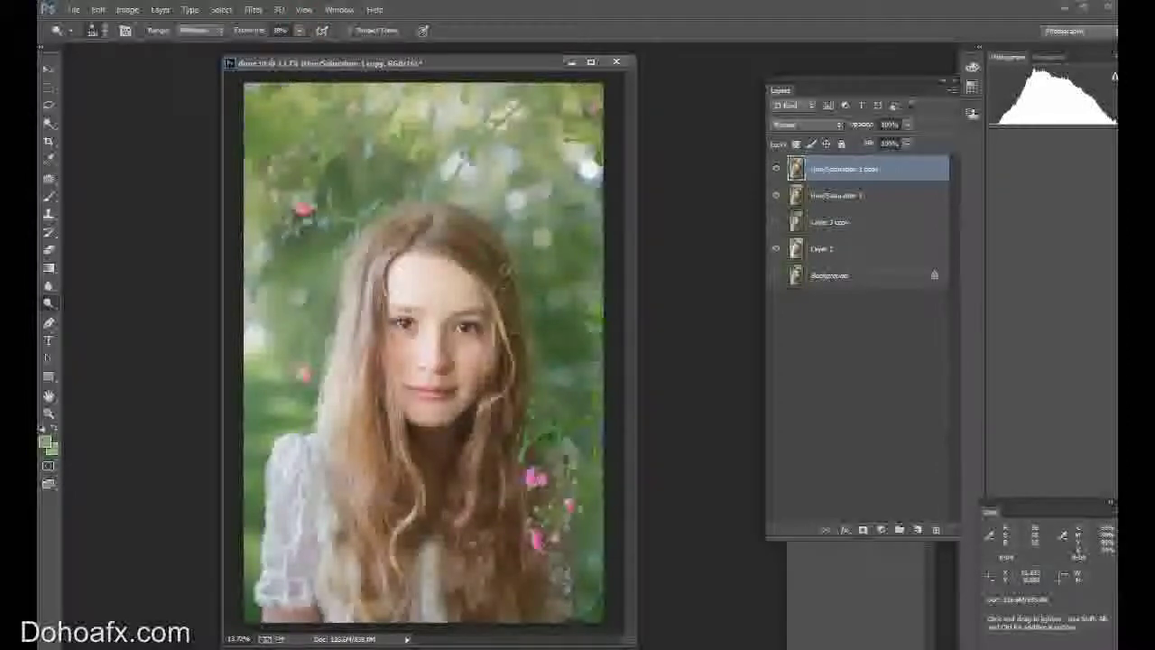
{"action": "left_click", "coordinate": [501, 448]}
{"action": "left_click", "coordinate": [519, 468]}
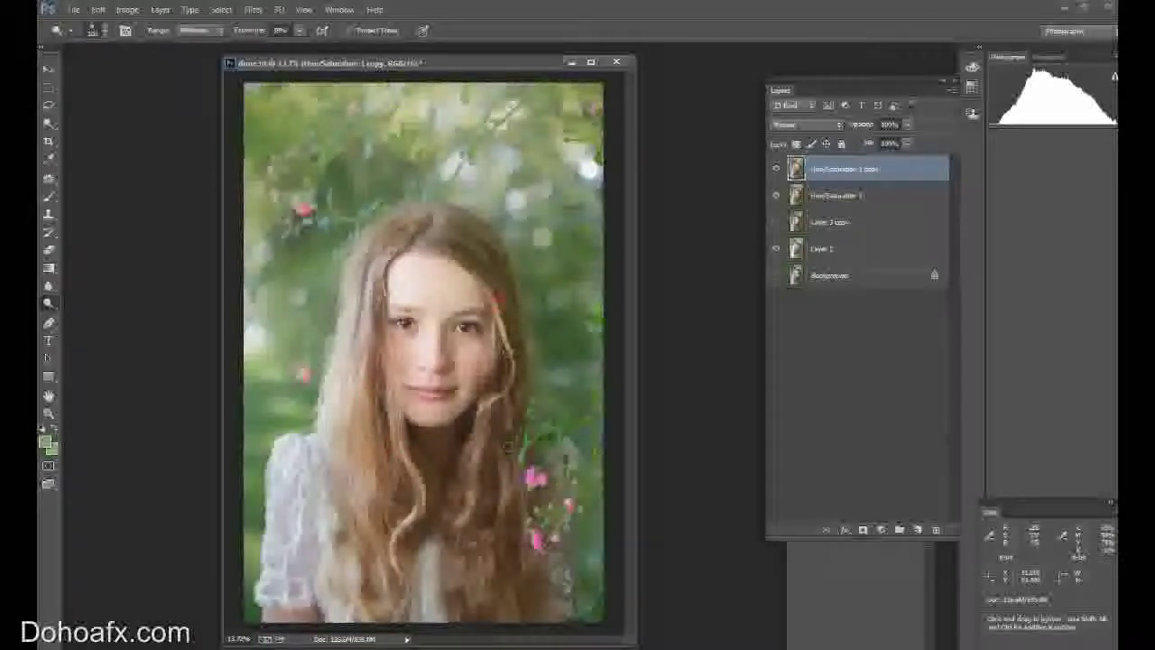
{"action": "left_click", "coordinate": [383, 261]}
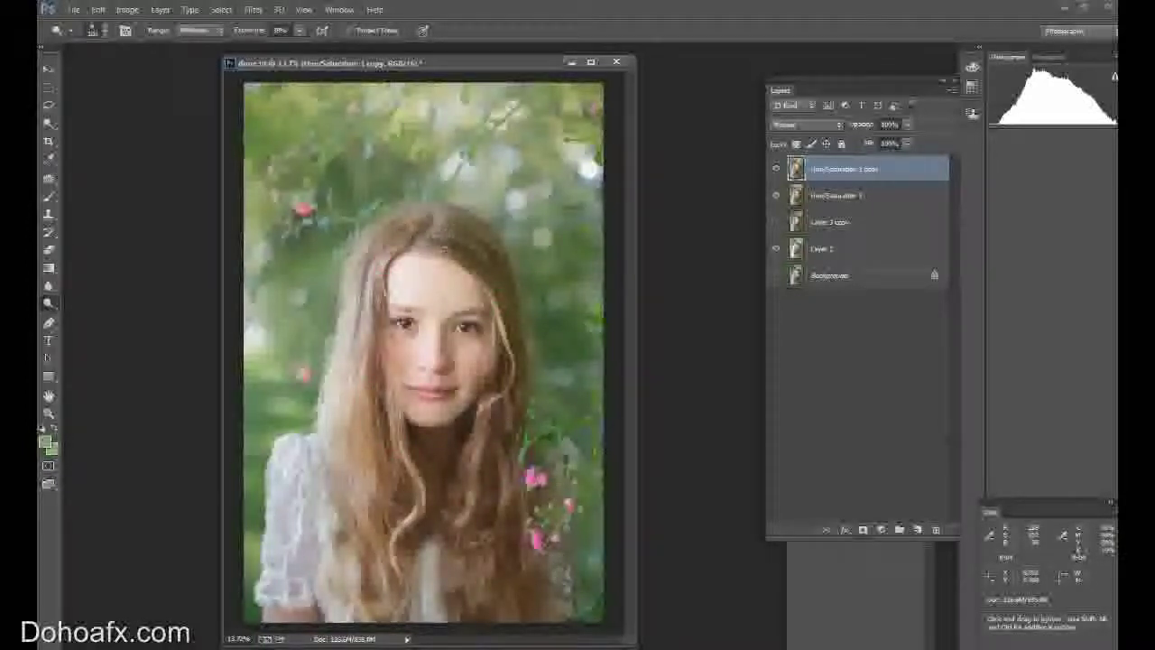
{"action": "mouse_move", "coordinate": [512, 327]}
{"action": "left_mouse_down"}
{"action": "mouse_move", "coordinate": [520, 367]}
{"action": "mouse_move", "coordinate": [498, 415]}
{"action": "left_mouse_up"}
{"action": "left_click", "coordinate": [495, 468]}
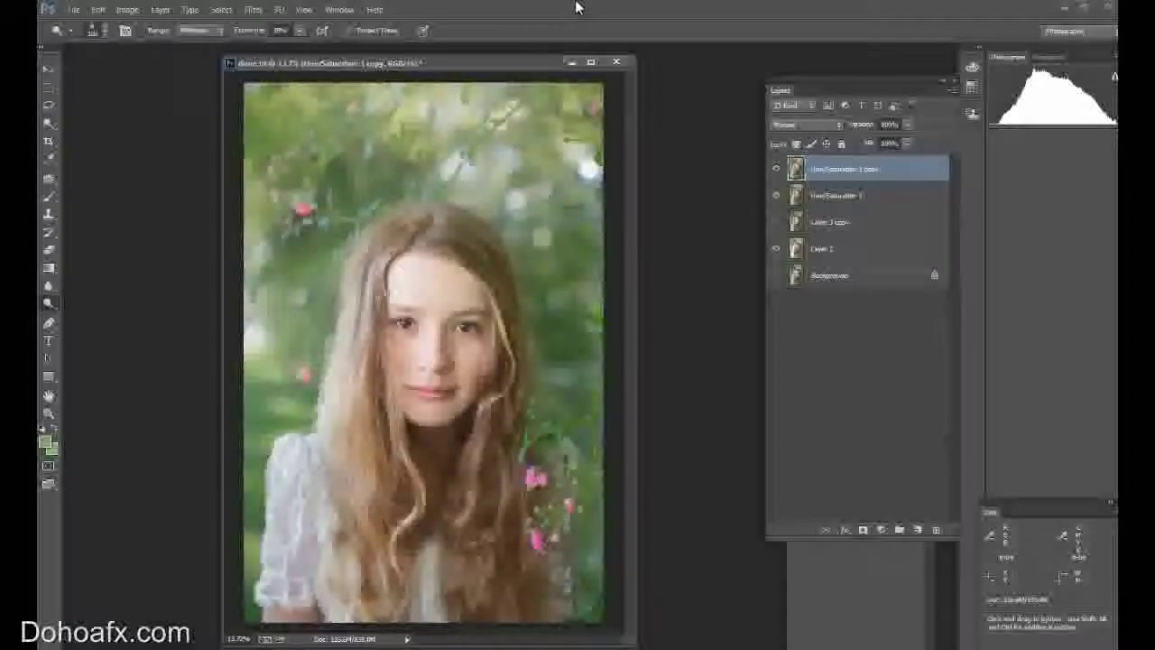
Step: Compare the portrait with and without the dodged layer at a closer view
{"action": "key", "text": "ctrl+plus"}
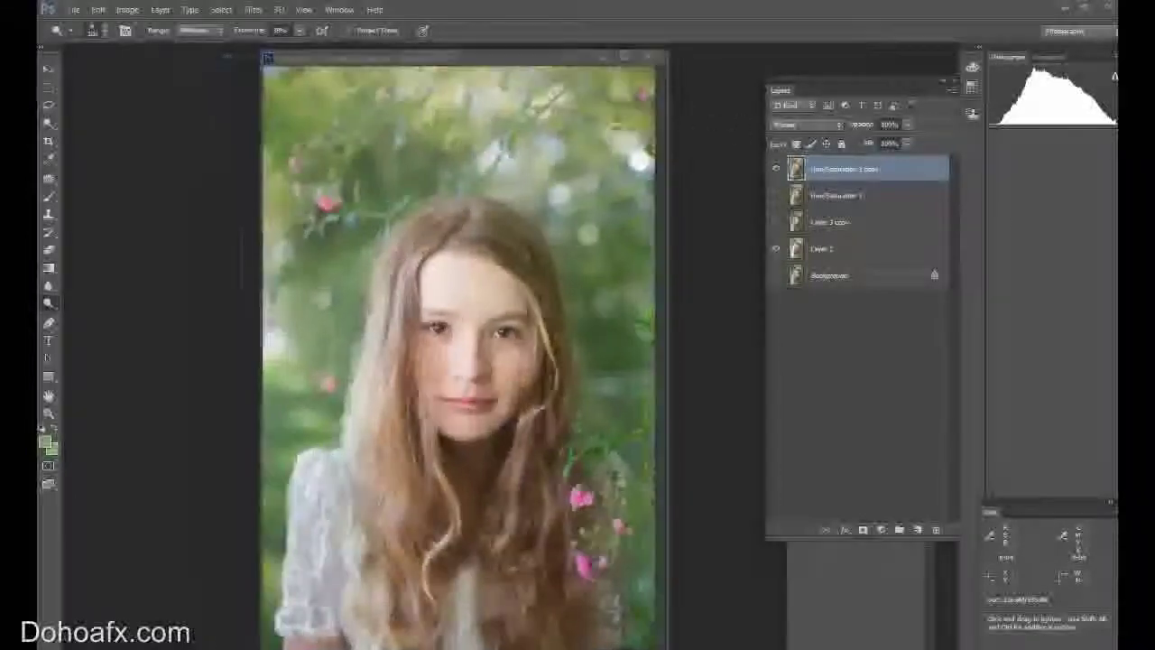
{"action": "left_click", "coordinate": [776, 168]}
{"action": "left_click", "coordinate": [776, 168]}
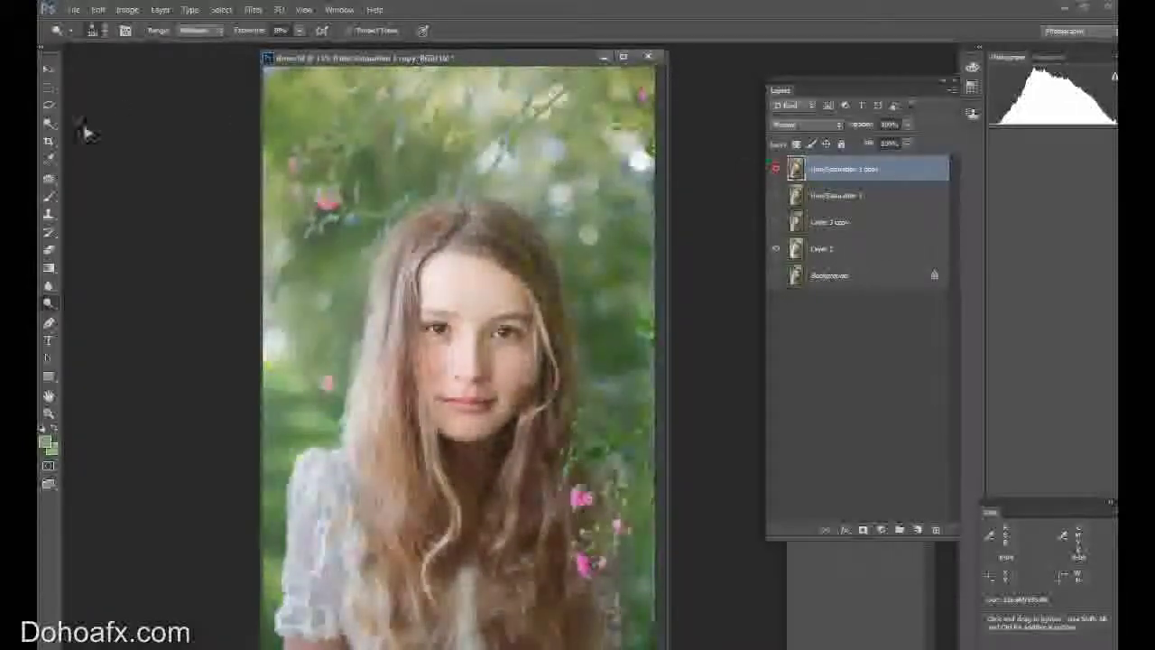
Step: Set the Sponge tool to Saturate mode and brush over the greenery above the girl's head to enrich its colour
{"action": "left_click_drag", "start_coordinate": [49, 304], "coordinate": [90, 325]}
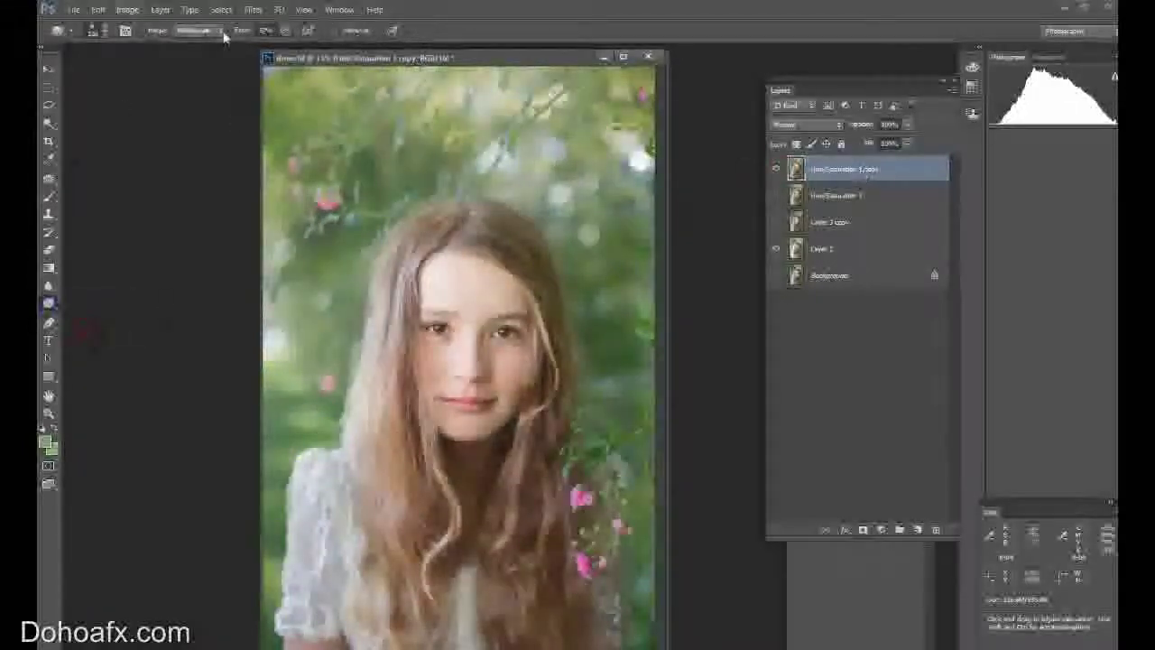
{"action": "left_click", "coordinate": [94, 30]}
{"action": "left_click", "coordinate": [194, 31]}
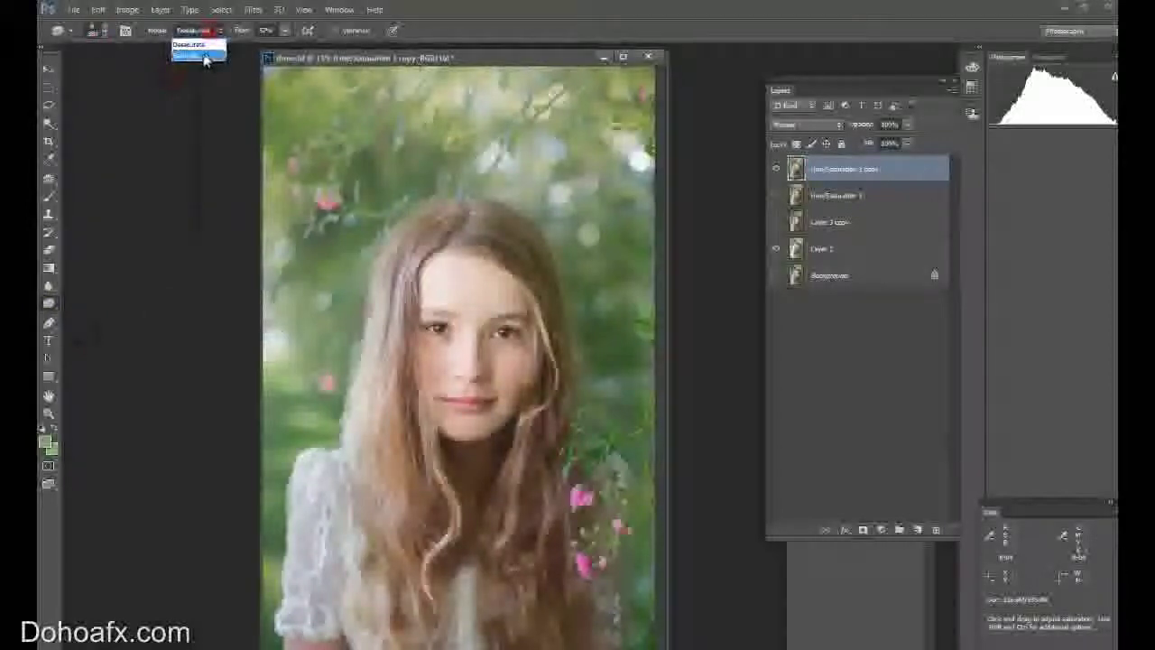
{"action": "left_click", "coordinate": [204, 56]}
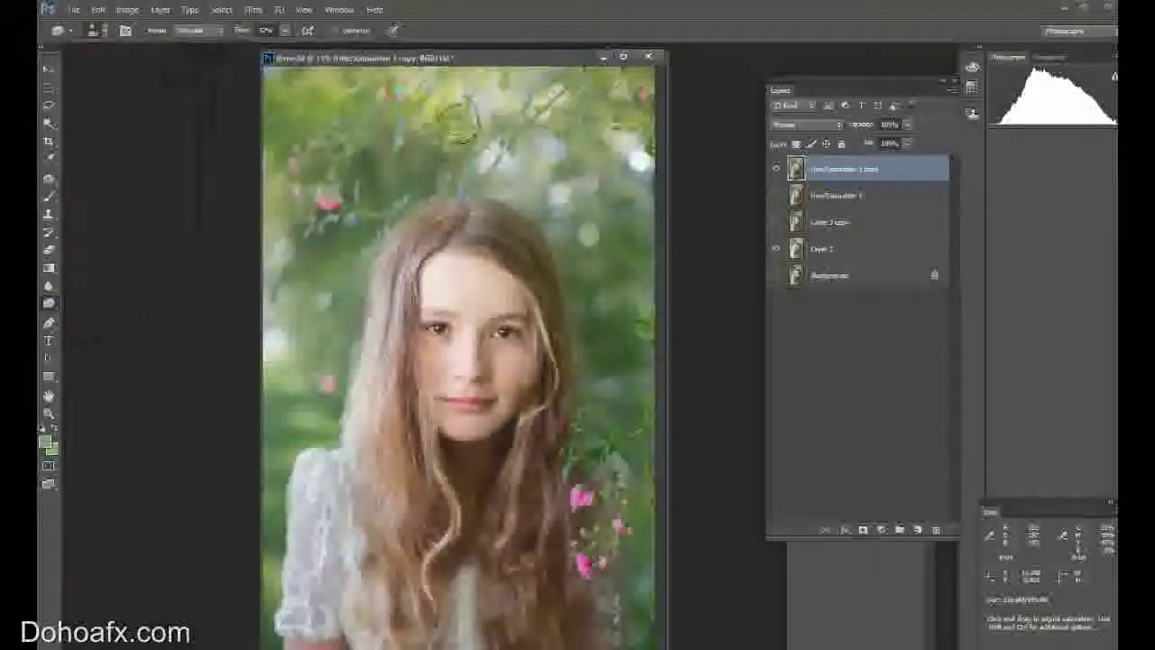
{"action": "left_click", "coordinate": [95, 11]}
{"action": "left_click", "coordinate": [103, 28]}
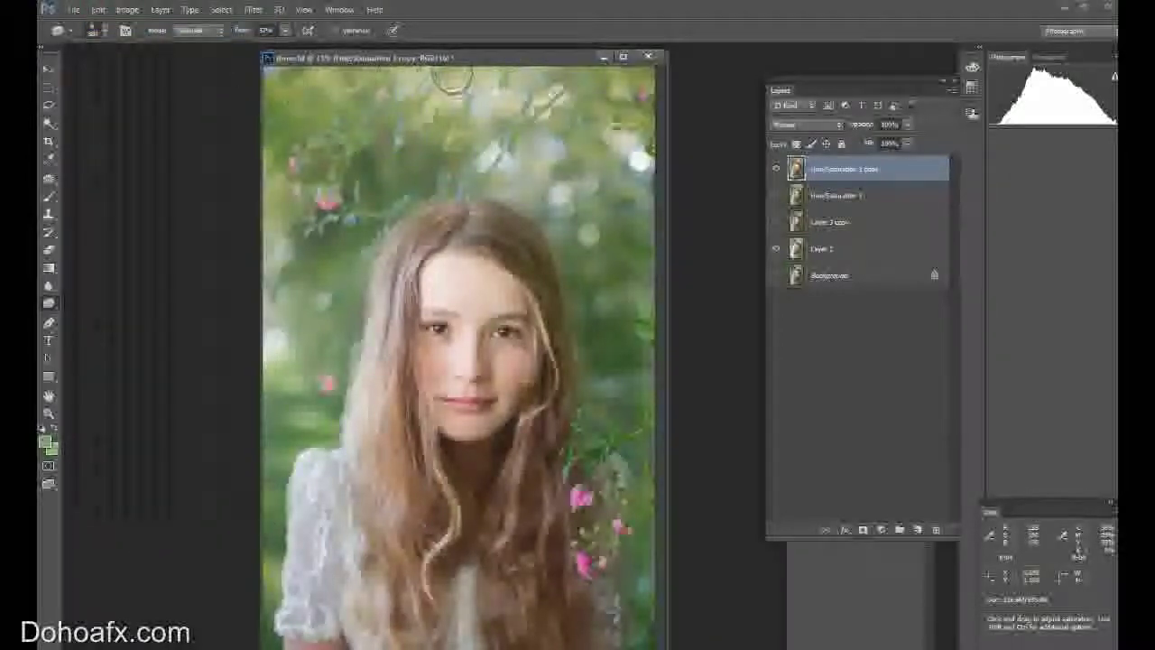
{"action": "left_click", "coordinate": [560, 132]}
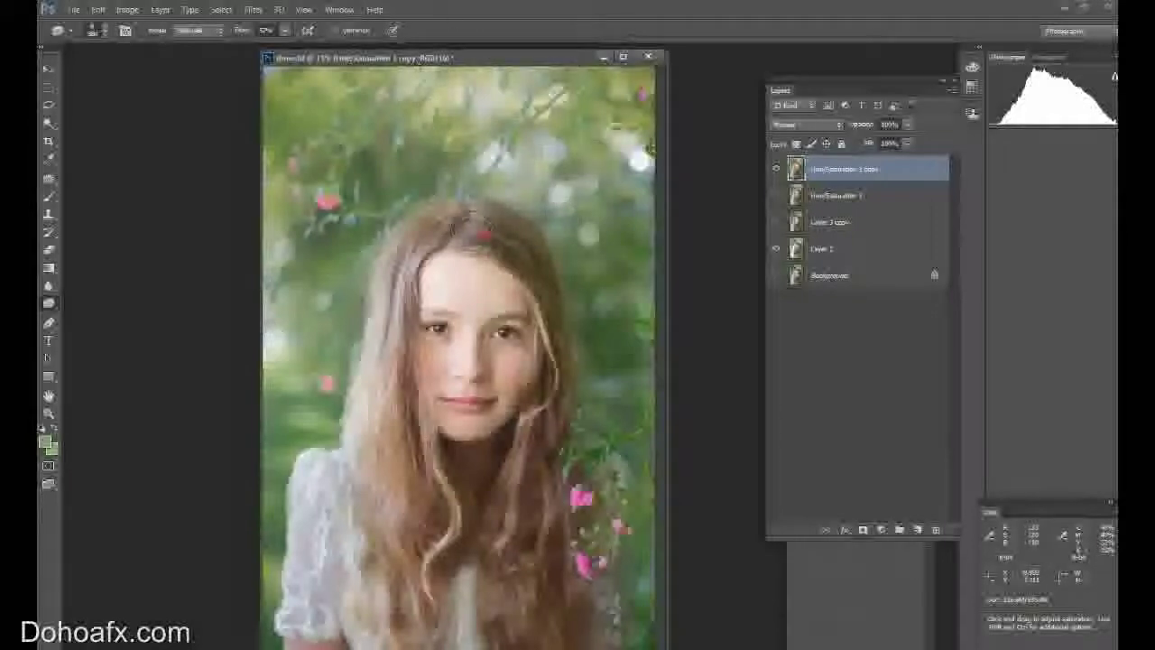
Step: Saturate the hair on the flower side of the face with the Sponge tool
{"action": "left_click", "coordinate": [97, 11]}
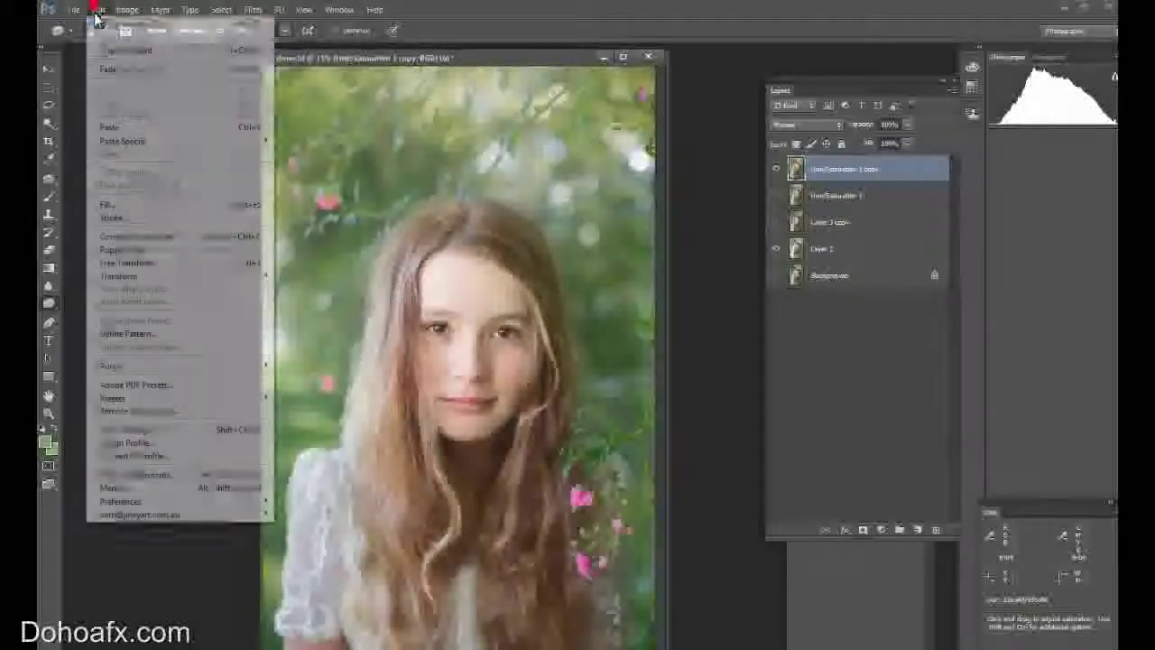
{"action": "left_click", "coordinate": [98, 11]}
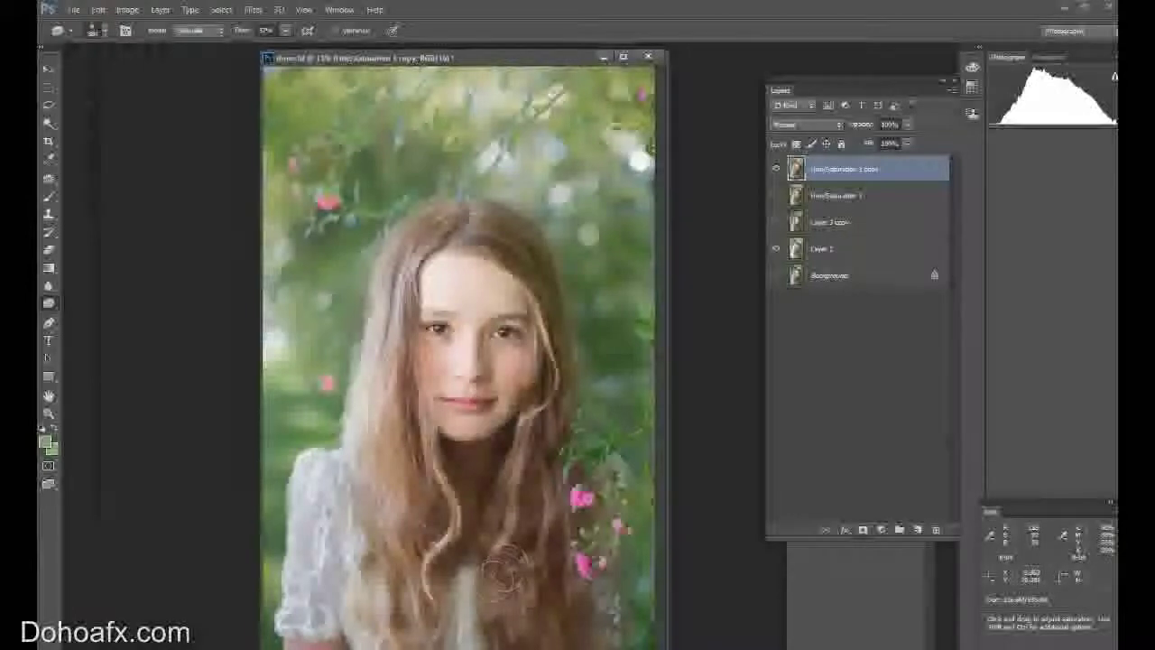
{"action": "left_click", "coordinate": [539, 336]}
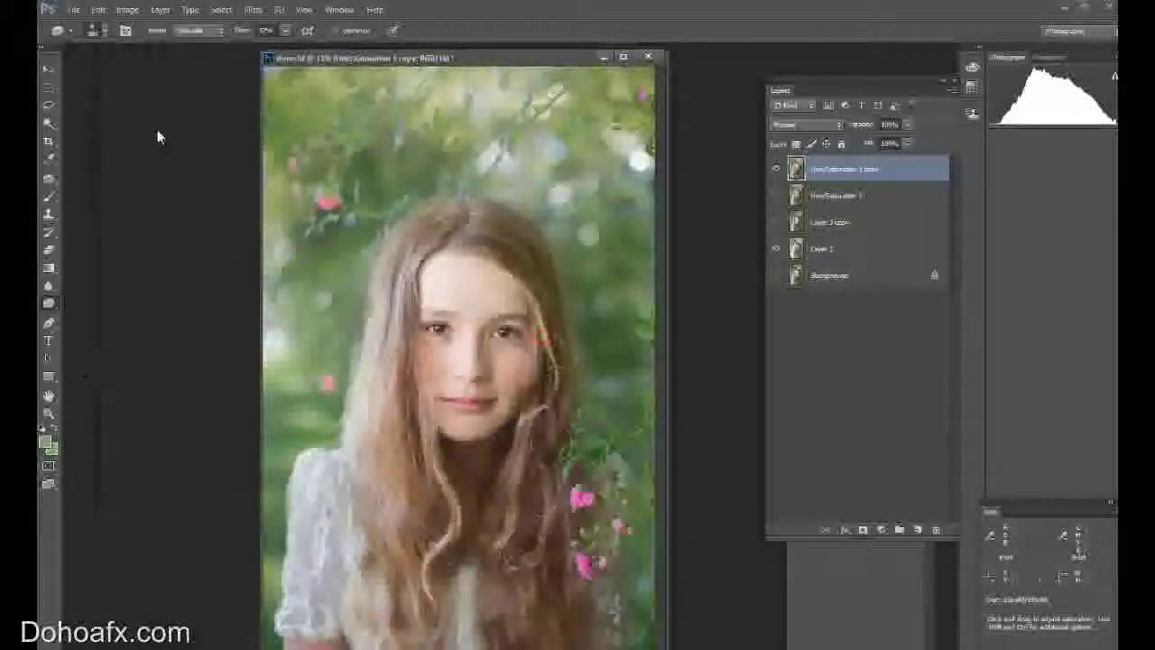
Step: Compare the dodged and saturated layer with the earlier portrait version over the whole image
{"action": "left_click", "coordinate": [776, 169]}
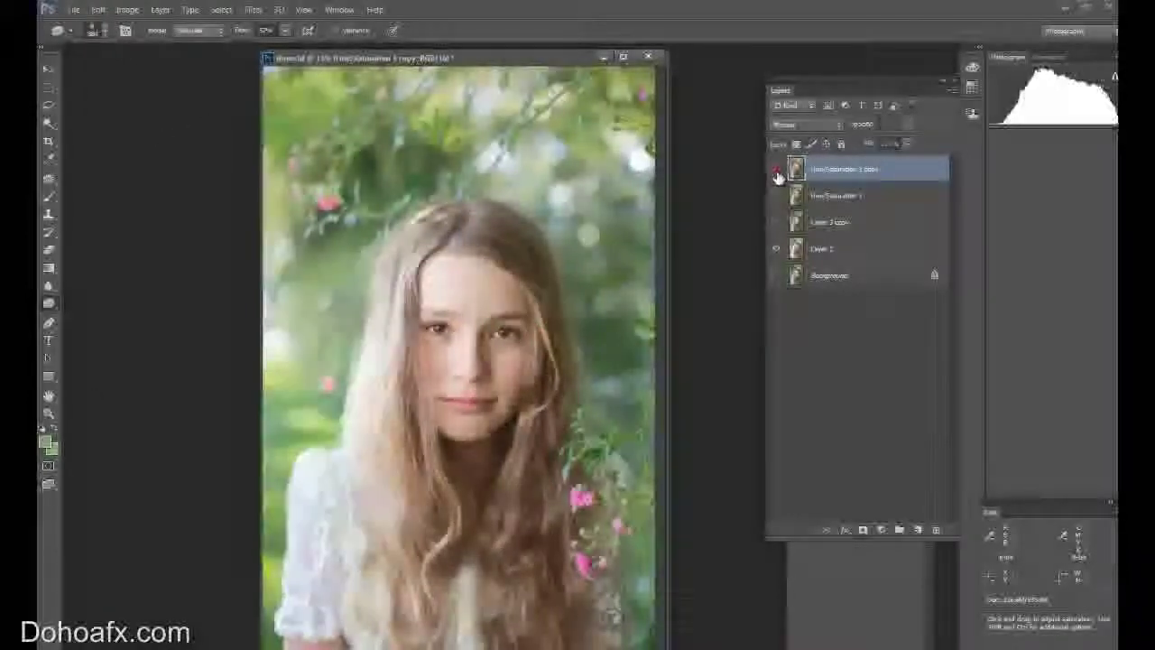
{"action": "left_click", "coordinate": [777, 171]}
{"action": "left_click", "coordinate": [776, 172]}
{"action": "left_click", "coordinate": [777, 172]}
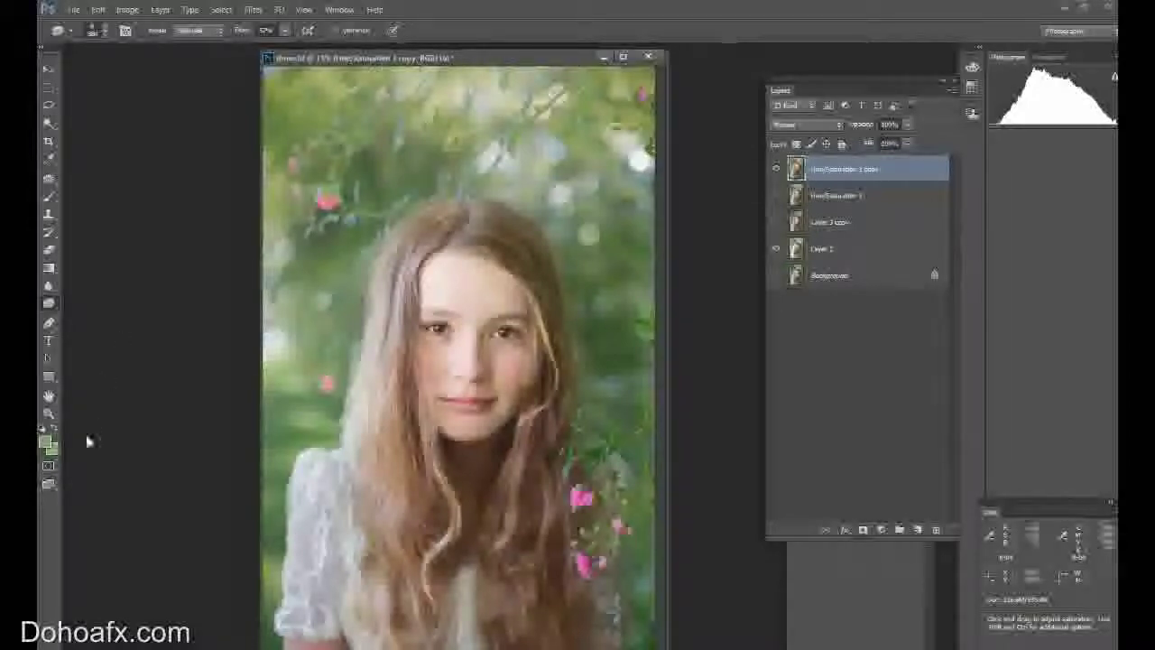
Step: Examine the face up close, comparing skin, eyes and lips with and without the top retouched layer
{"action": "left_click", "coordinate": [49, 412]}
{"action": "left_click", "coordinate": [479, 361]}
{"action": "left_click_drag", "start_coordinate": [479, 361], "coordinate": [479, 361]}
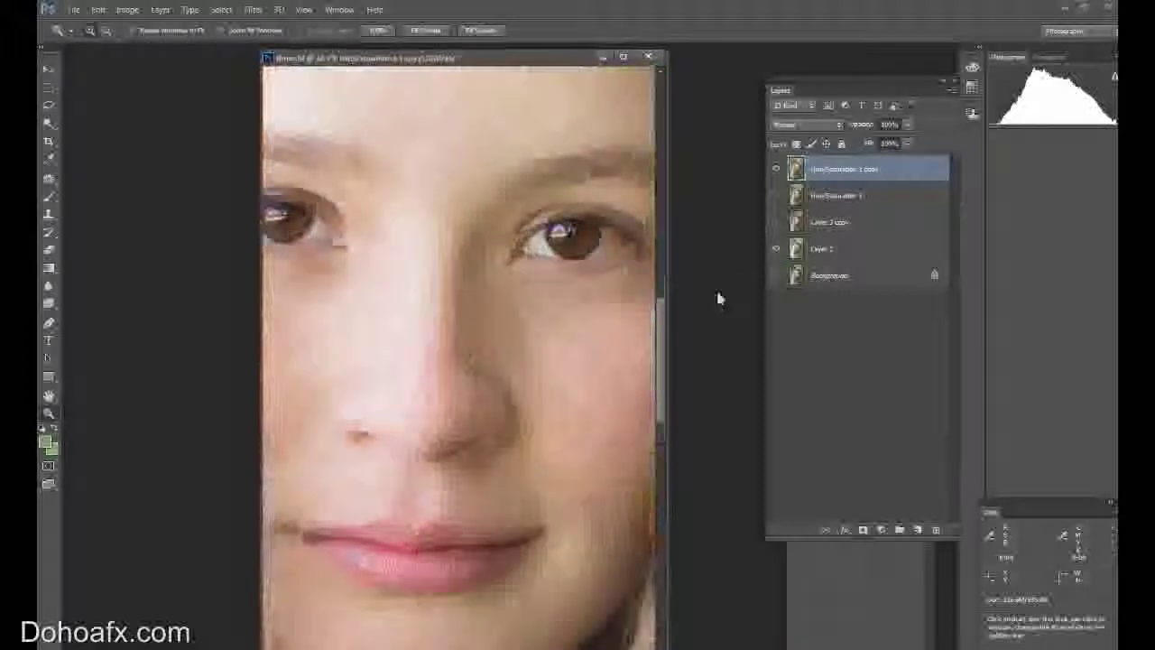
{"action": "left_click", "coordinate": [775, 169]}
{"action": "left_click", "coordinate": [775, 169]}
{"action": "left_click", "coordinate": [775, 169]}
{"action": "left_click", "coordinate": [776, 169]}
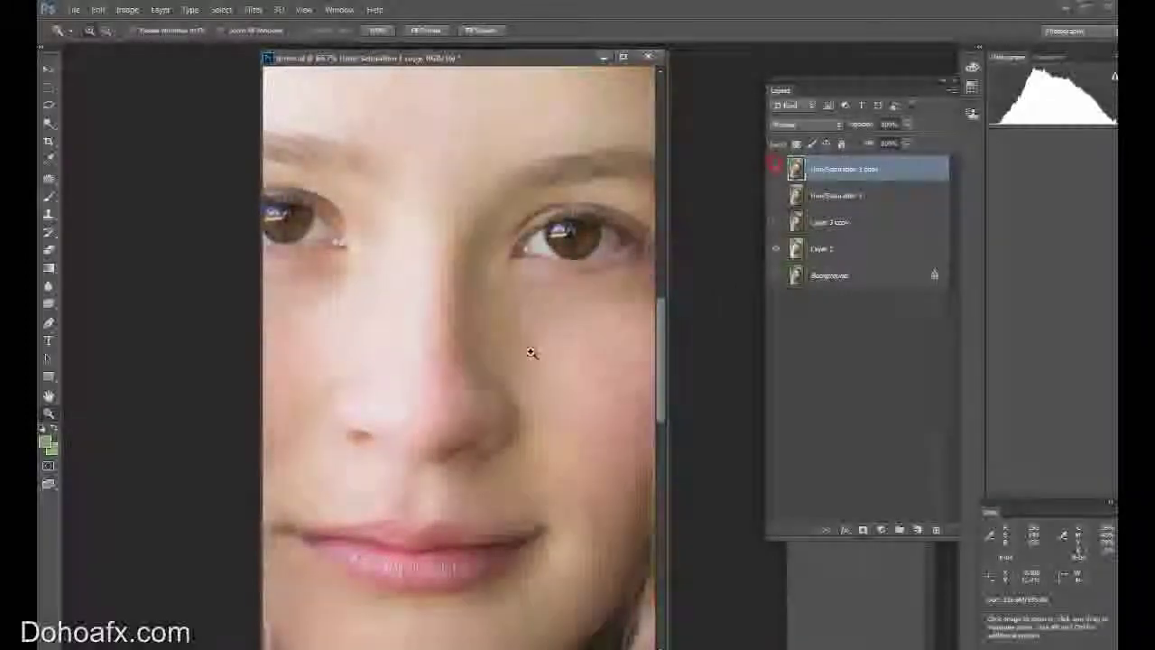
{"action": "left_click", "coordinate": [775, 169]}
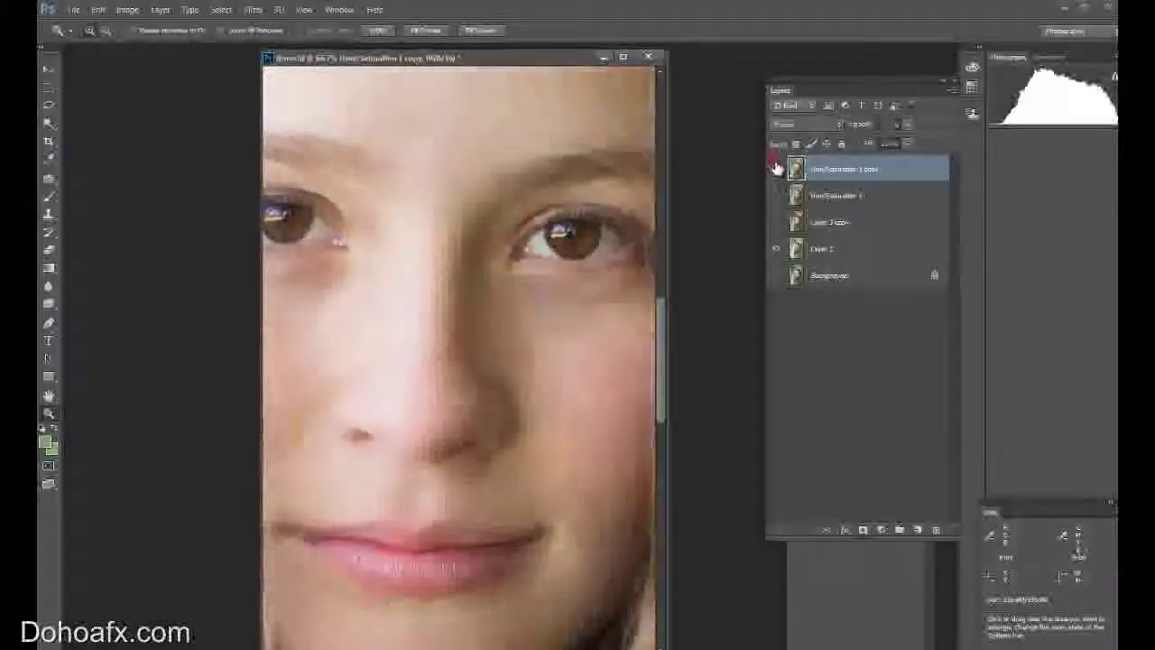
{"action": "left_click", "coordinate": [775, 168]}
{"action": "left_click", "coordinate": [775, 169]}
{"action": "left_click", "coordinate": [776, 168]}
{"action": "left_click", "coordinate": [775, 168]}
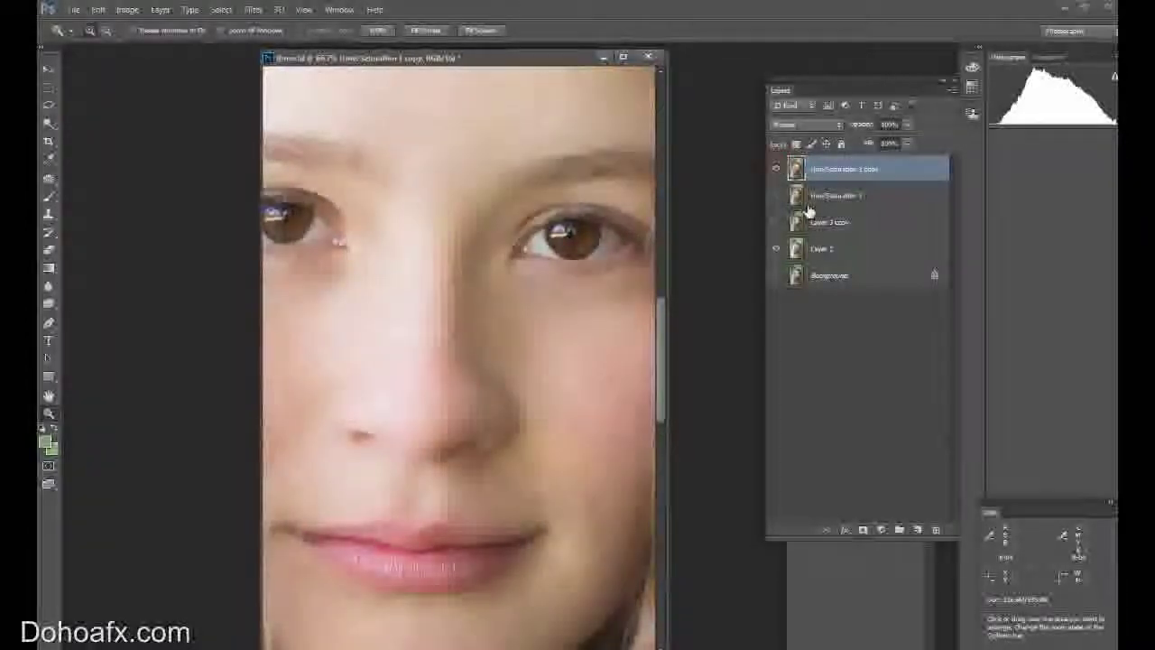